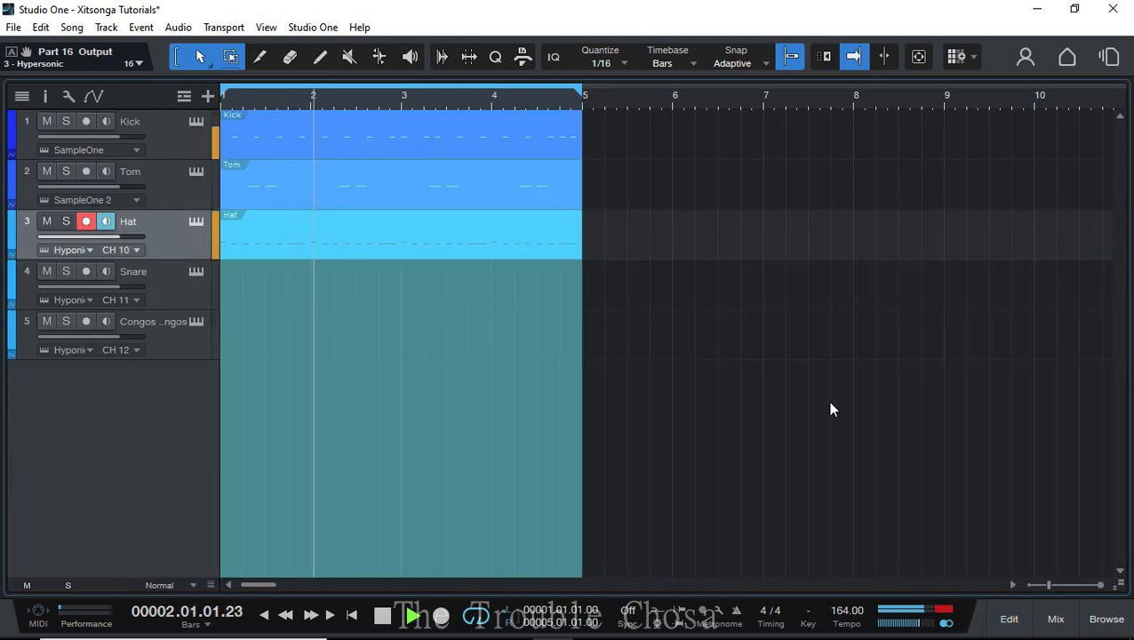
- Create an empty four-bar part on the Snare track and open it for note editing
{"action": "left_click", "coordinate": [733, 357]}
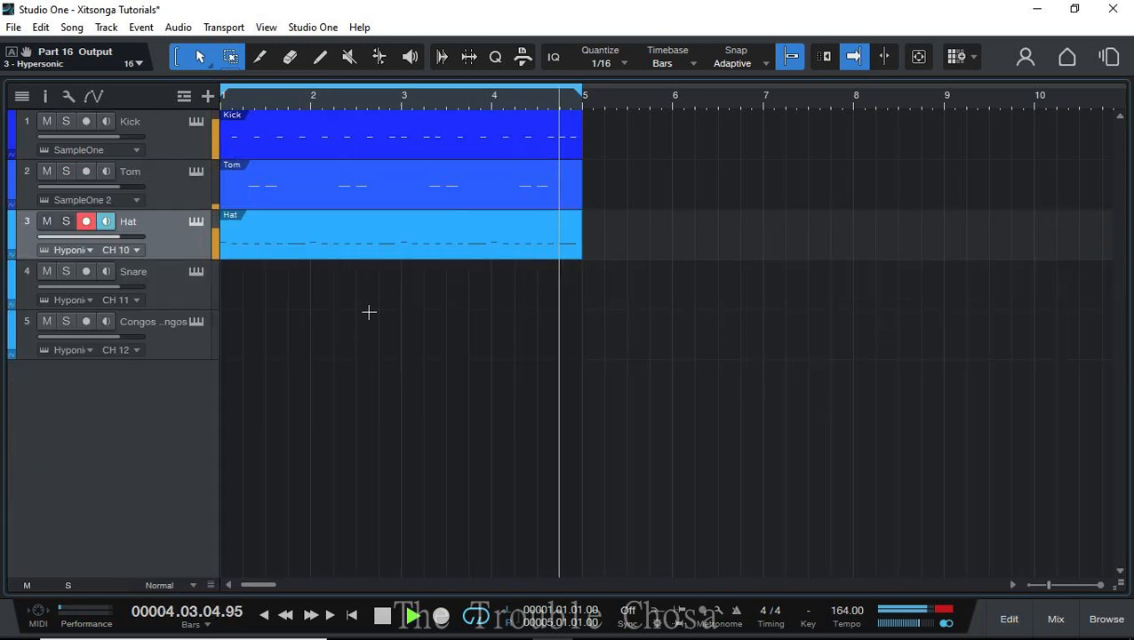
{"action": "double_click", "coordinate": [228, 292]}
{"action": "double_click", "coordinate": [285, 297]}
{"action": "key", "text": "space"}
{"action": "left_click", "coordinate": [252, 491]}
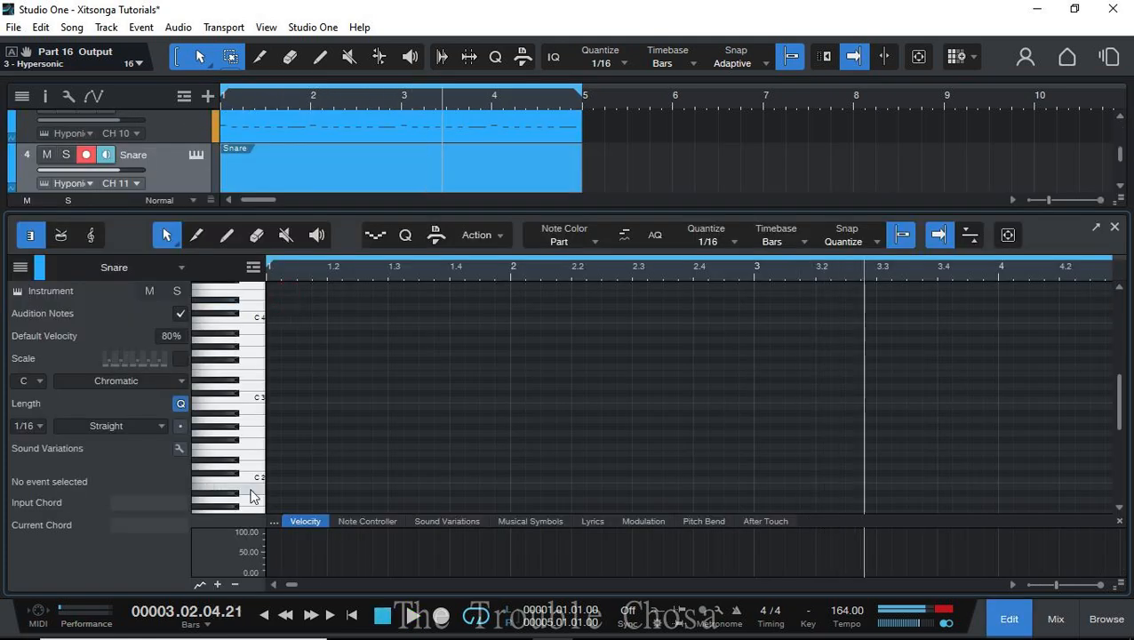
- Place a sixteenth-note D1 hit on beat 3 of each of the four Snare bars, then play it back and close the editor
{"action": "scroll", "coordinate": [252, 492], "scroll_direction": "down", "scroll_amount": 2}
{"action": "double_click", "coordinate": [393, 493]}
{"action": "key", "text": "space"}
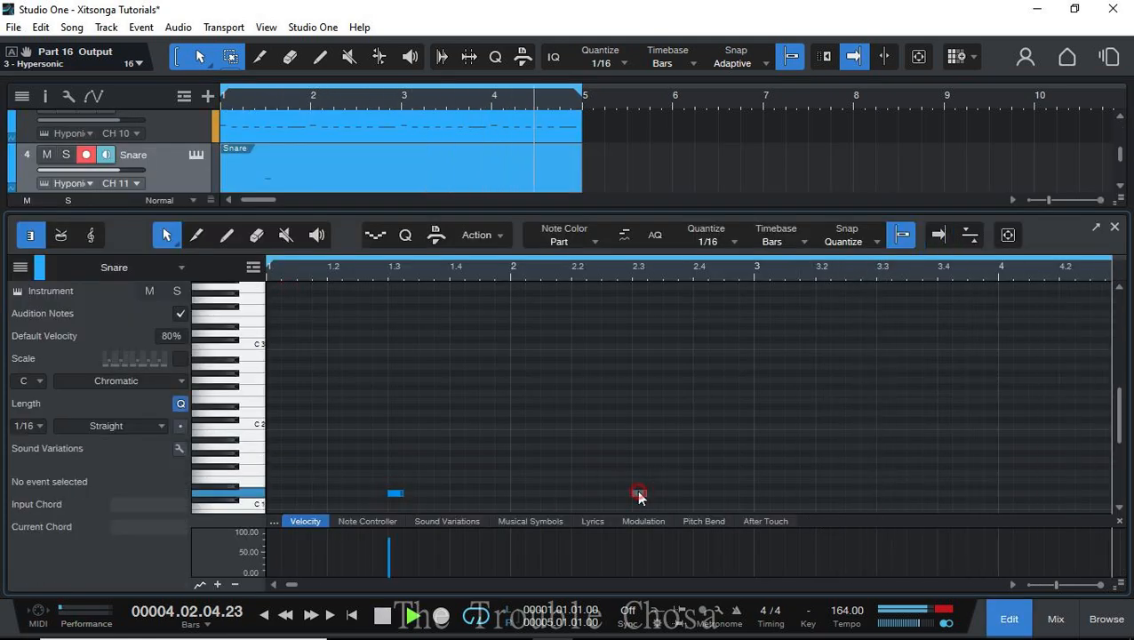
{"action": "double_click", "coordinate": [638, 493]}
{"action": "double_click", "coordinate": [880, 493]}
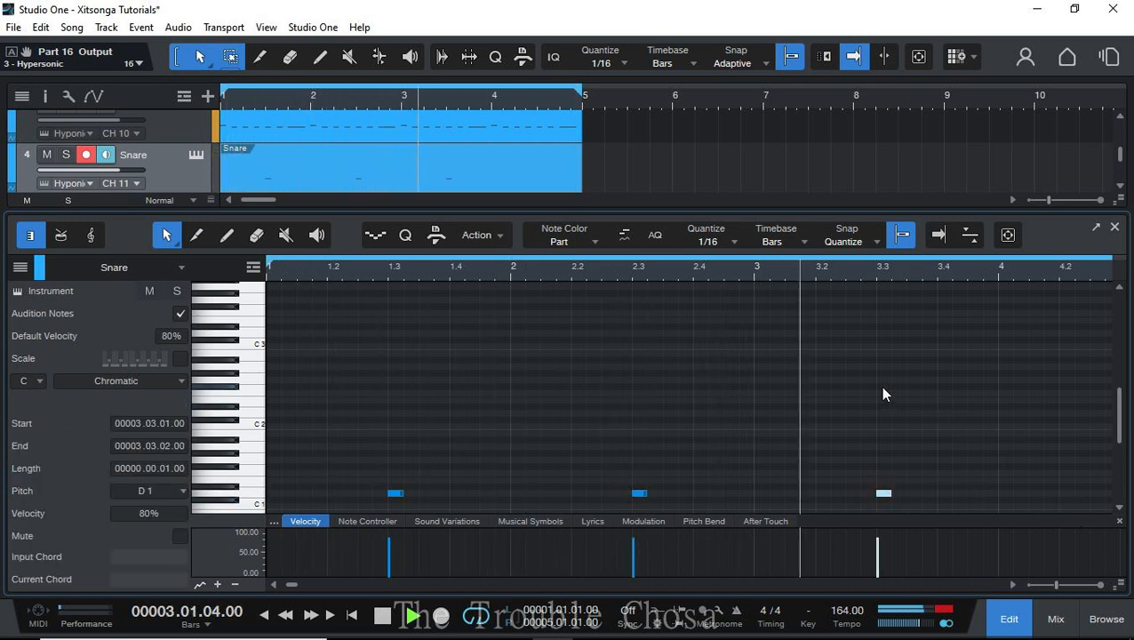
{"action": "scroll", "coordinate": [1017, 428], "scroll_direction": "down", "scroll_amount": 1}
{"action": "key", "text": "space"}
{"action": "scroll", "coordinate": [1028, 443], "scroll_direction": "right", "scroll_amount": 5}
{"action": "double_click", "coordinate": [700, 472]}
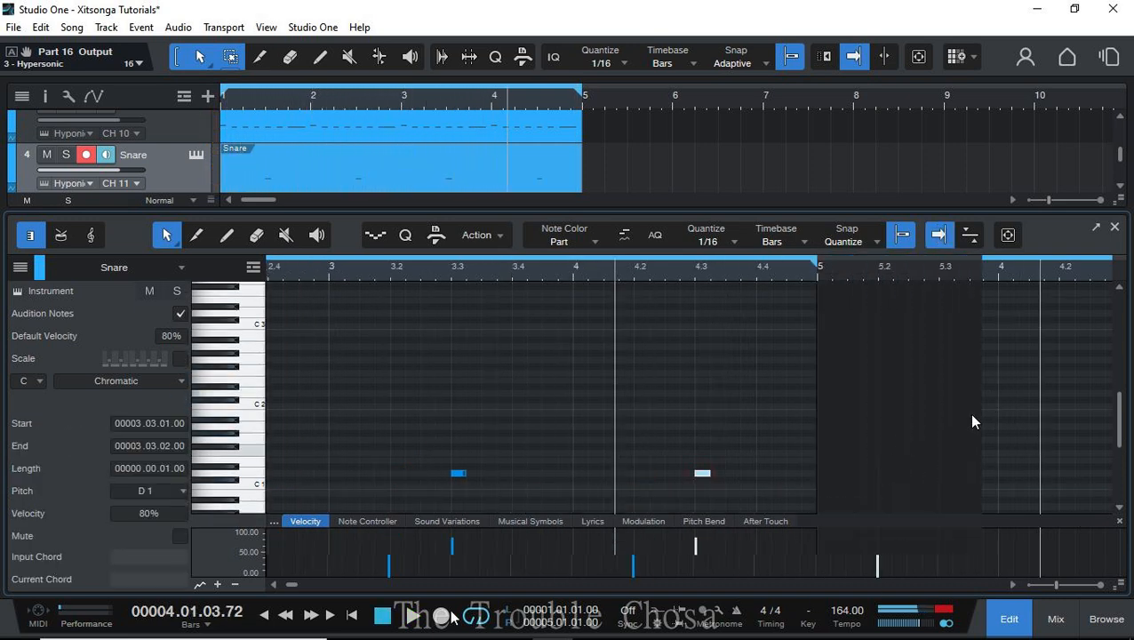
{"action": "key", "text": "space"}
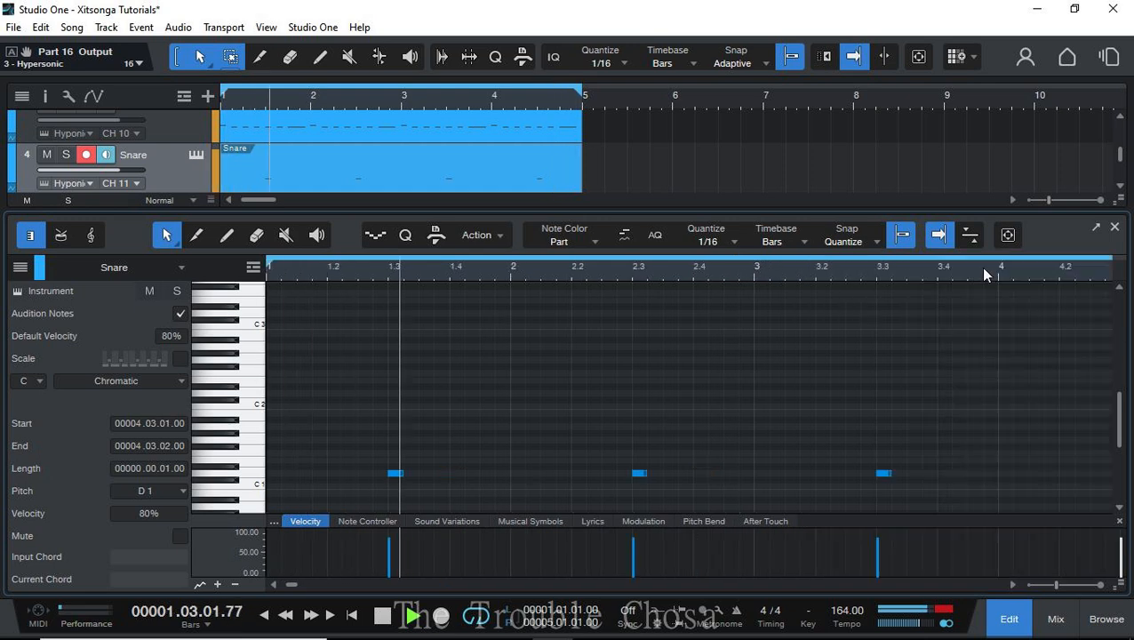
{"action": "left_click", "coordinate": [1115, 229]}
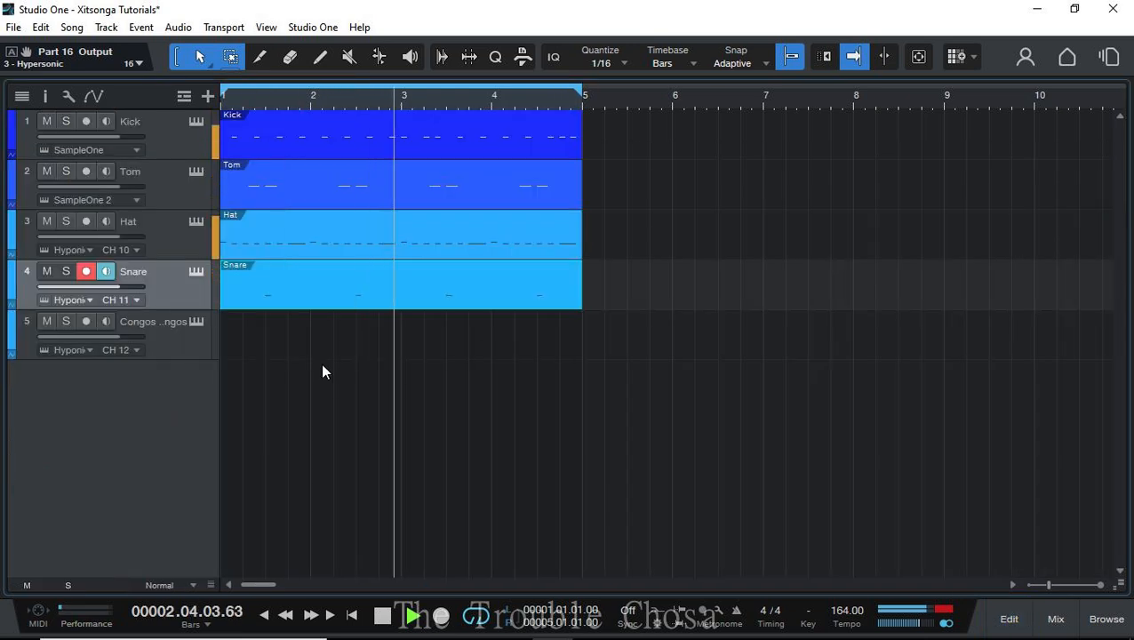
- Create a four-bar Congos Bongos part with sixteenth-note D#3 hits on the third sixteenth of bar 1 and on beat 3 of bar 1
{"action": "double_click", "coordinate": [226, 336]}
{"action": "double_click", "coordinate": [226, 336]}
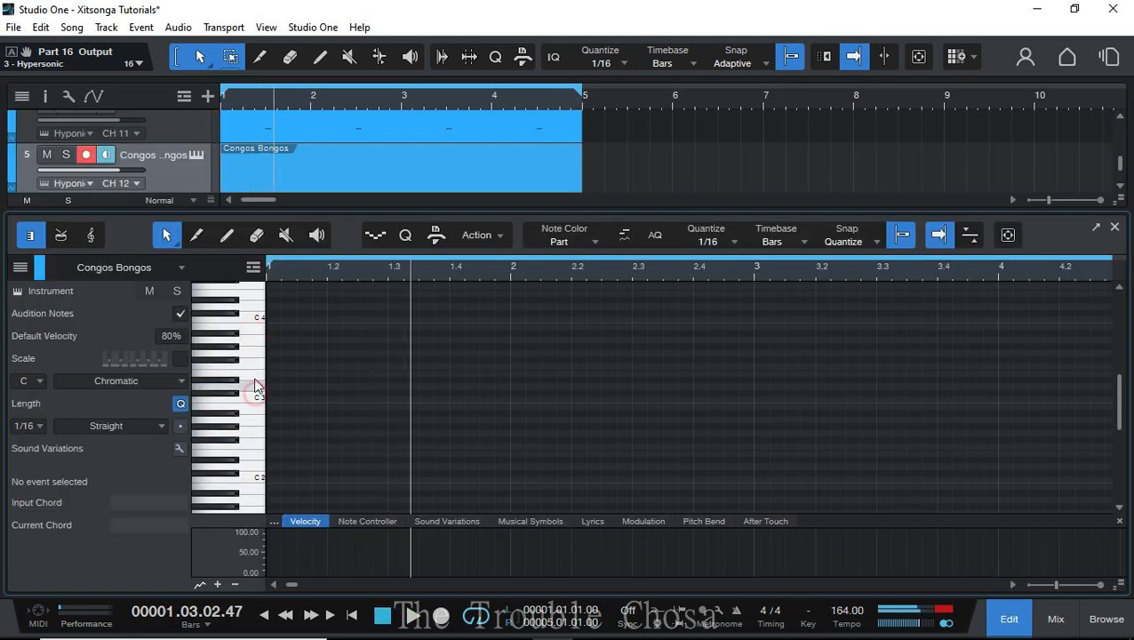
{"action": "left_click", "coordinate": [303, 377]}
{"action": "left_click", "coordinate": [318, 377]}
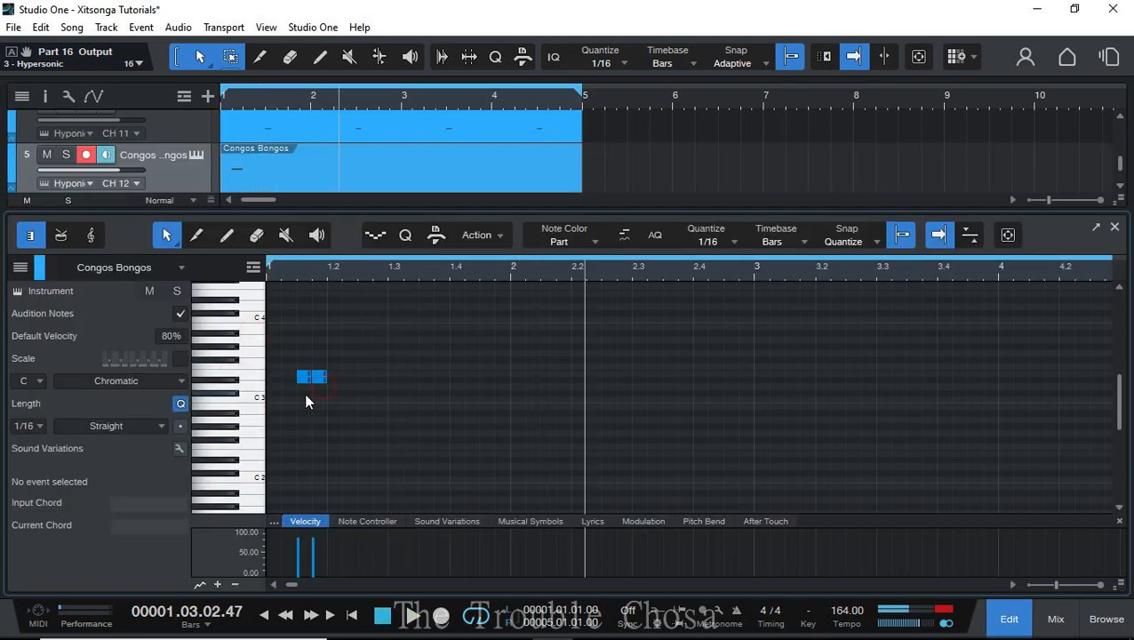
{"action": "left_click", "coordinate": [318, 380]}
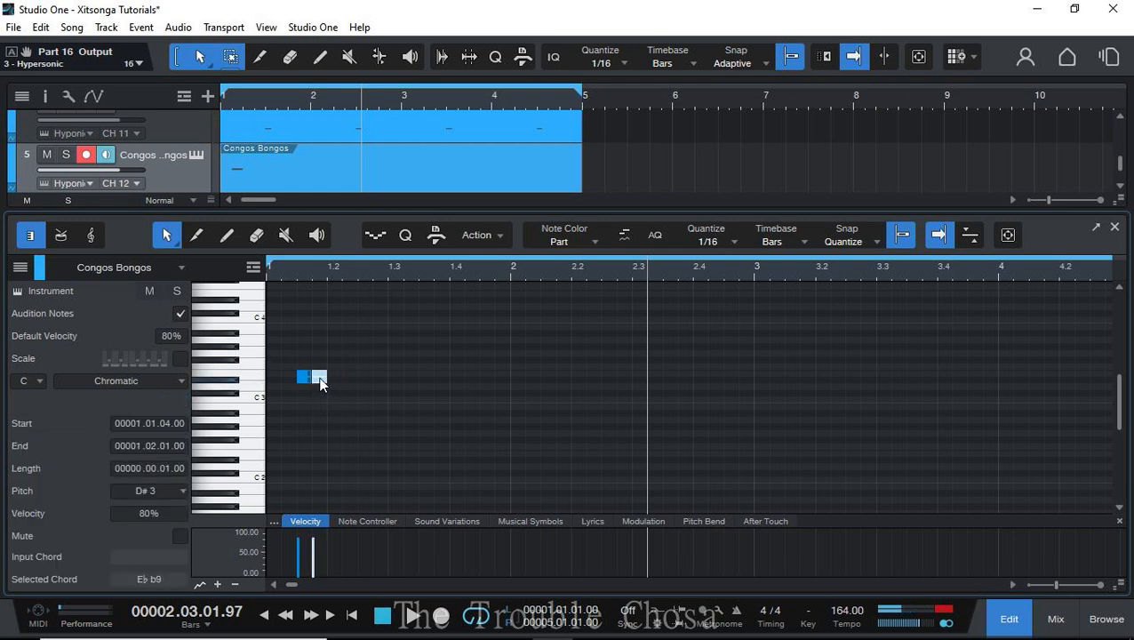
{"action": "left_click_drag", "start_coordinate": [320, 379], "coordinate": [392, 378]}
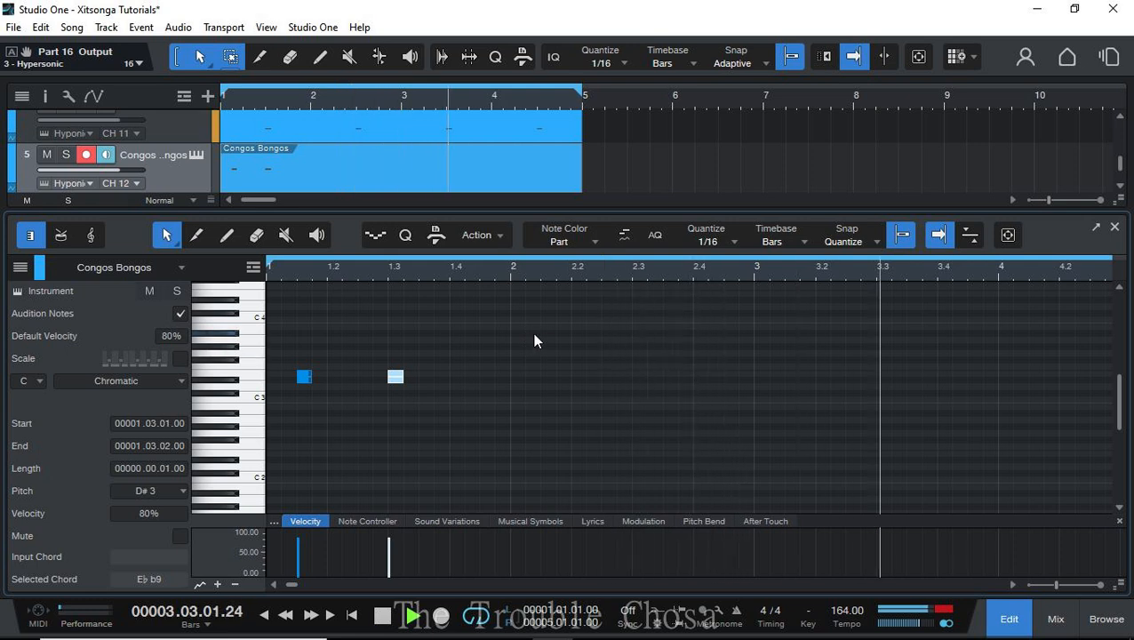
{"action": "left_click", "coordinate": [1112, 227]}
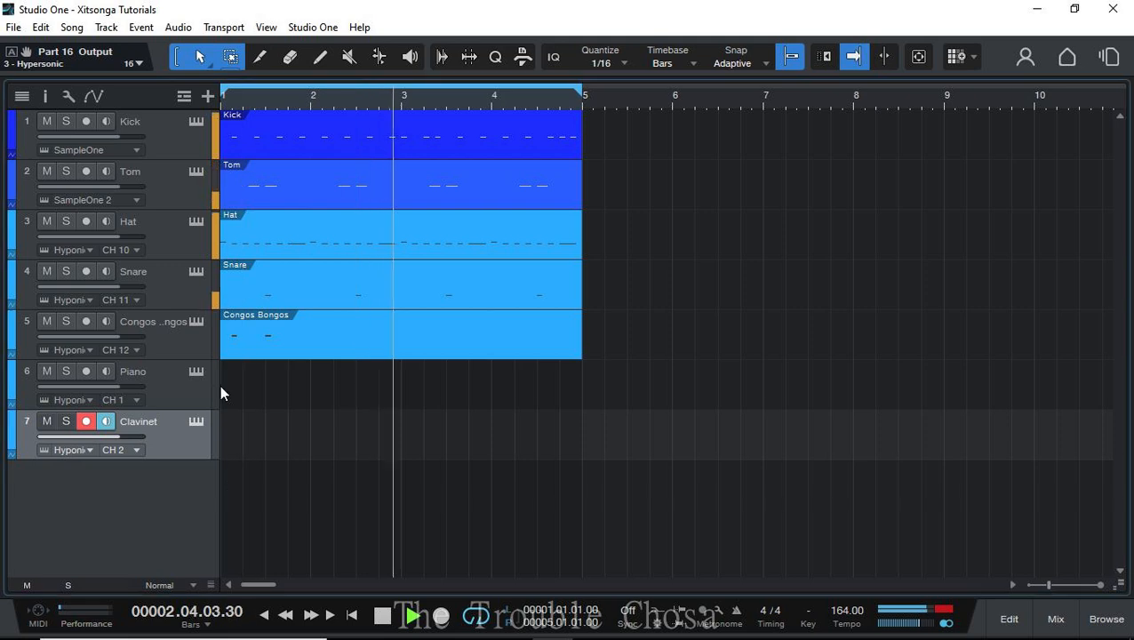
- Create an empty four-bar part on the Piano track and open it for note editing
{"action": "double_click", "coordinate": [228, 390]}
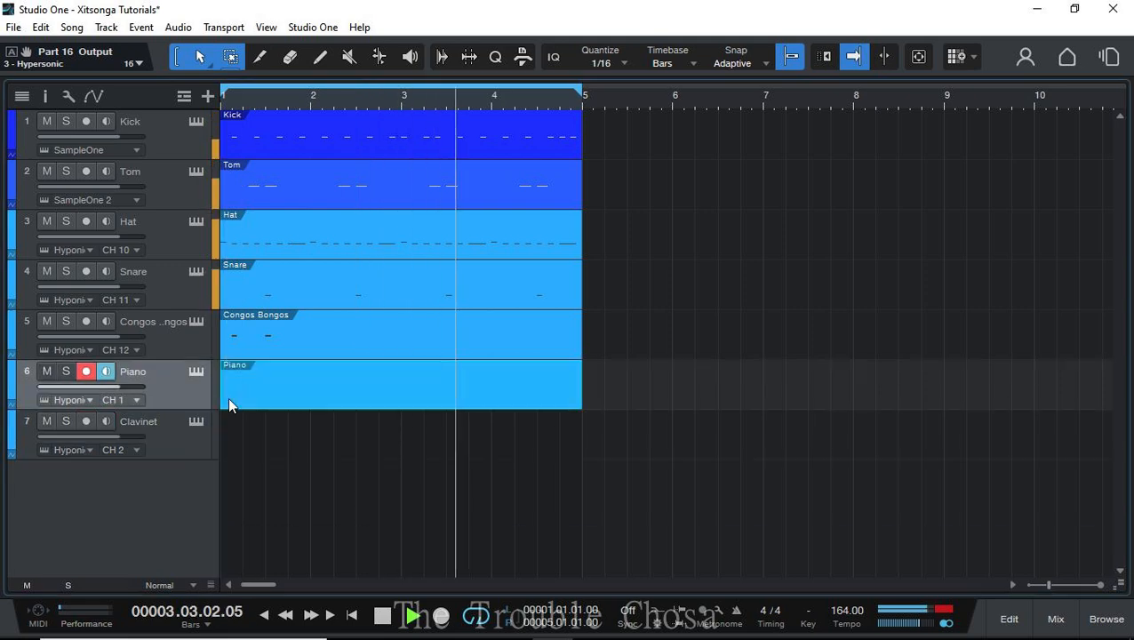
{"action": "double_click", "coordinate": [240, 397]}
{"action": "key", "text": "space"}
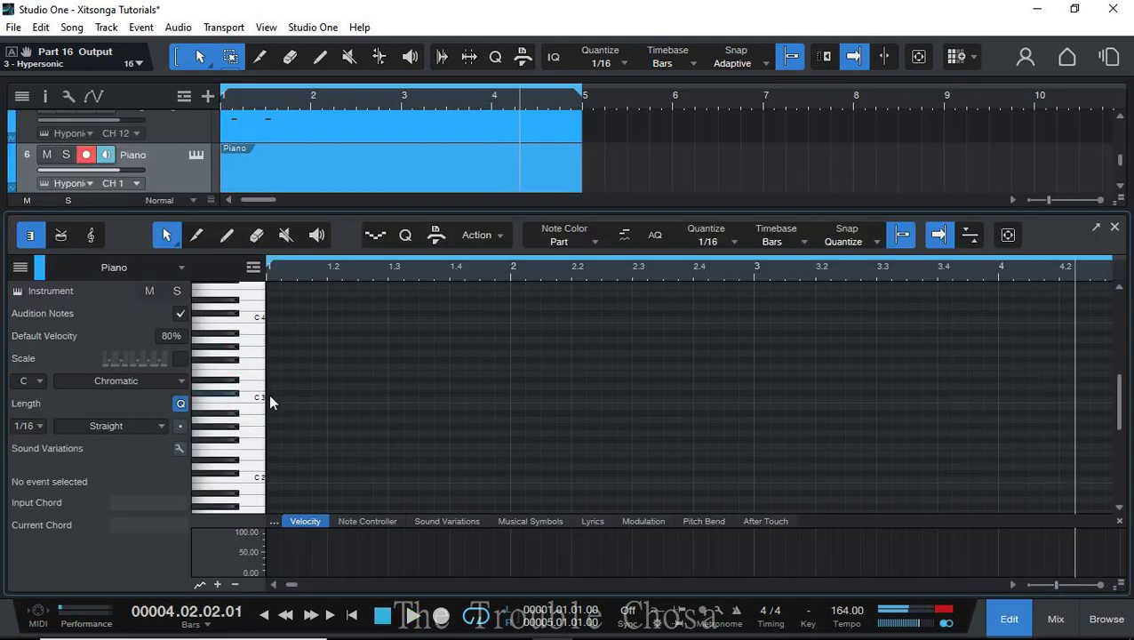
{"action": "key", "text": "space"}
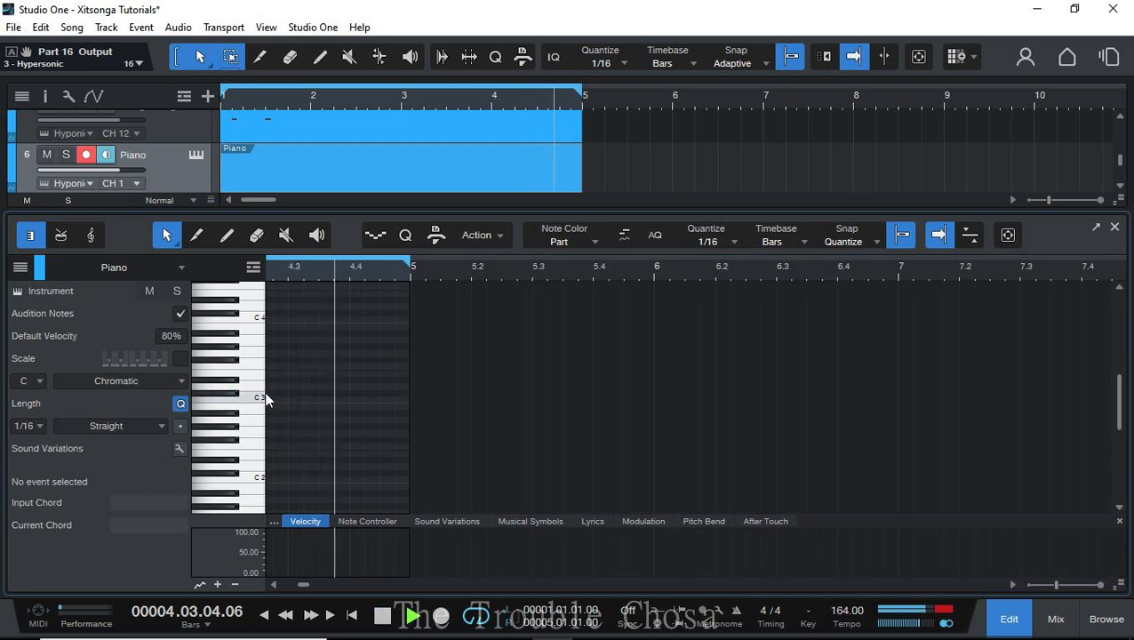
- Enter stacked C#3 and F#3 notes three sixteenths long at the start of Piano bar 1 and copy them to 1.2.2
{"action": "double_click", "coordinate": [272, 393]}
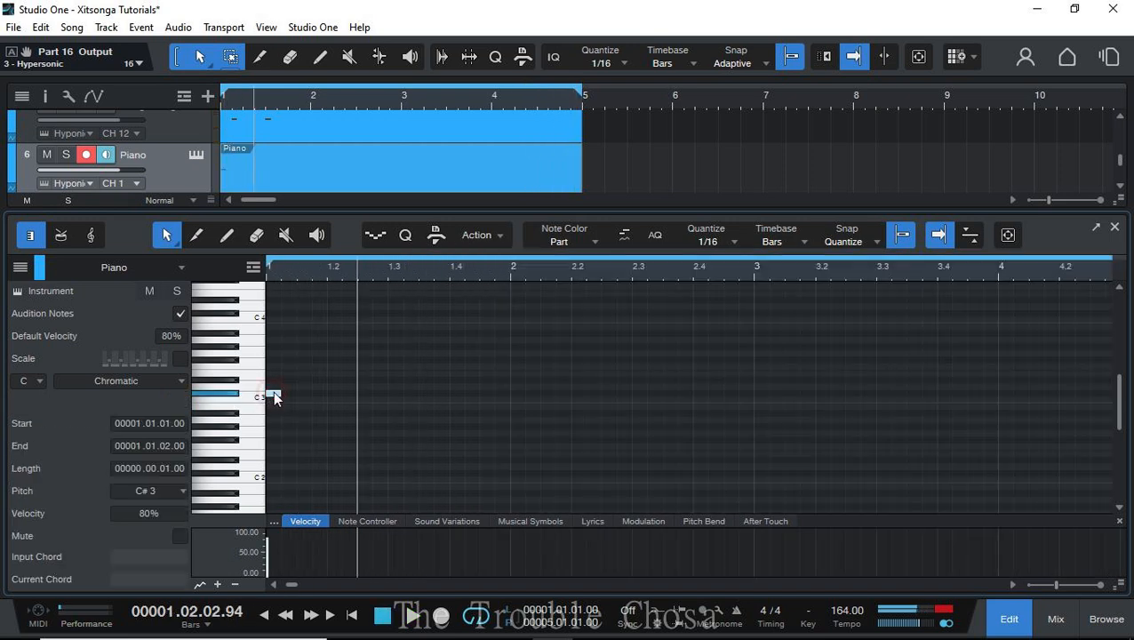
{"action": "left_click_drag", "start_coordinate": [305, 394], "coordinate": [312, 394]}
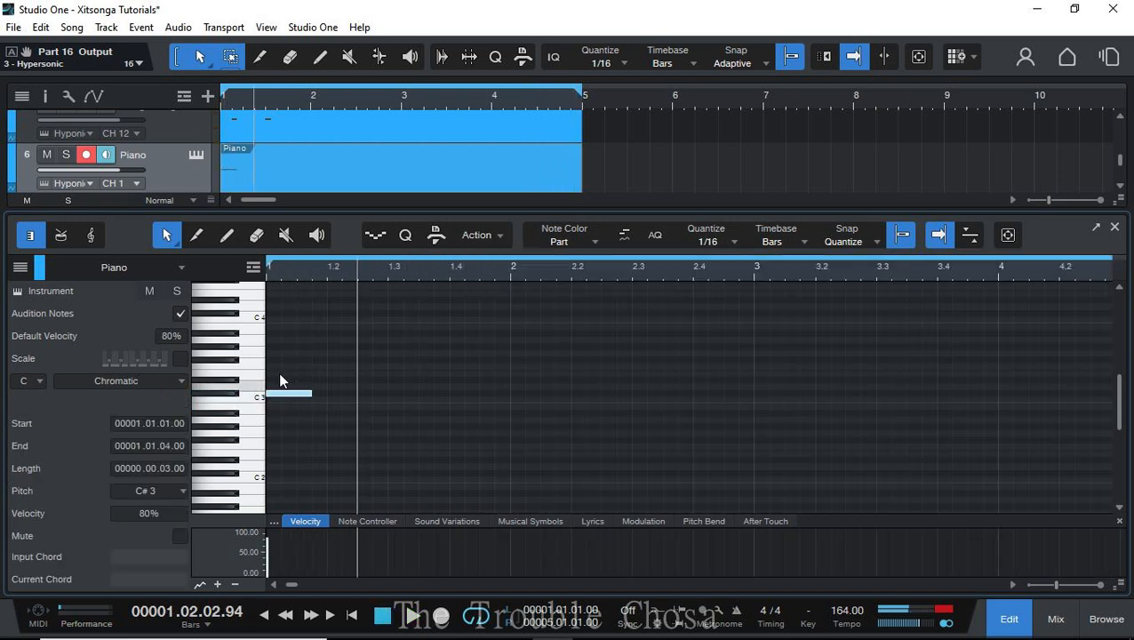
{"action": "double_click", "coordinate": [271, 360]}
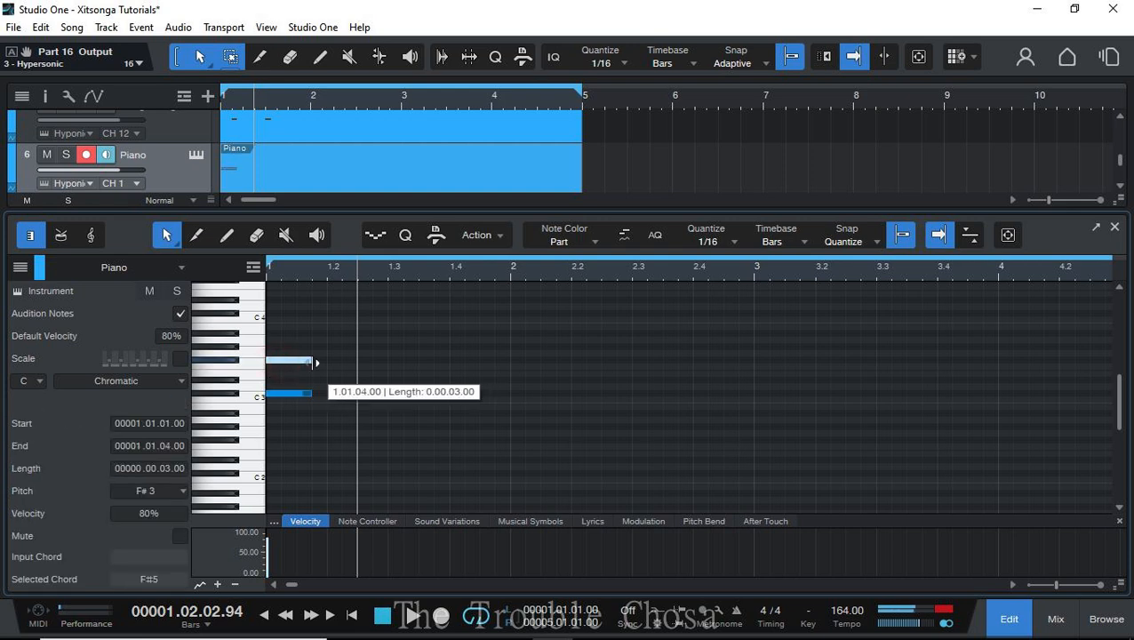
{"action": "left_click_drag", "start_coordinate": [281, 393], "coordinate": [356, 393]}
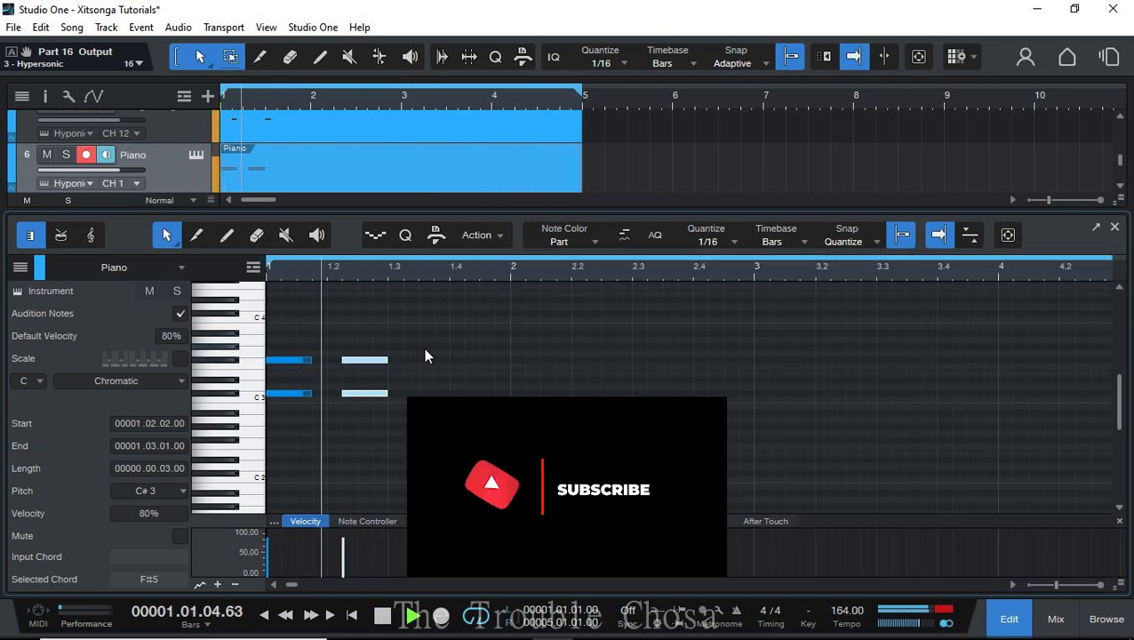
- Copy the two-chord Piano pattern through bars 2 to 4, using G#2 and C#3 in bar 2 and A#2 and D#3 in bars 3 and 4
{"action": "key", "text": "space"}
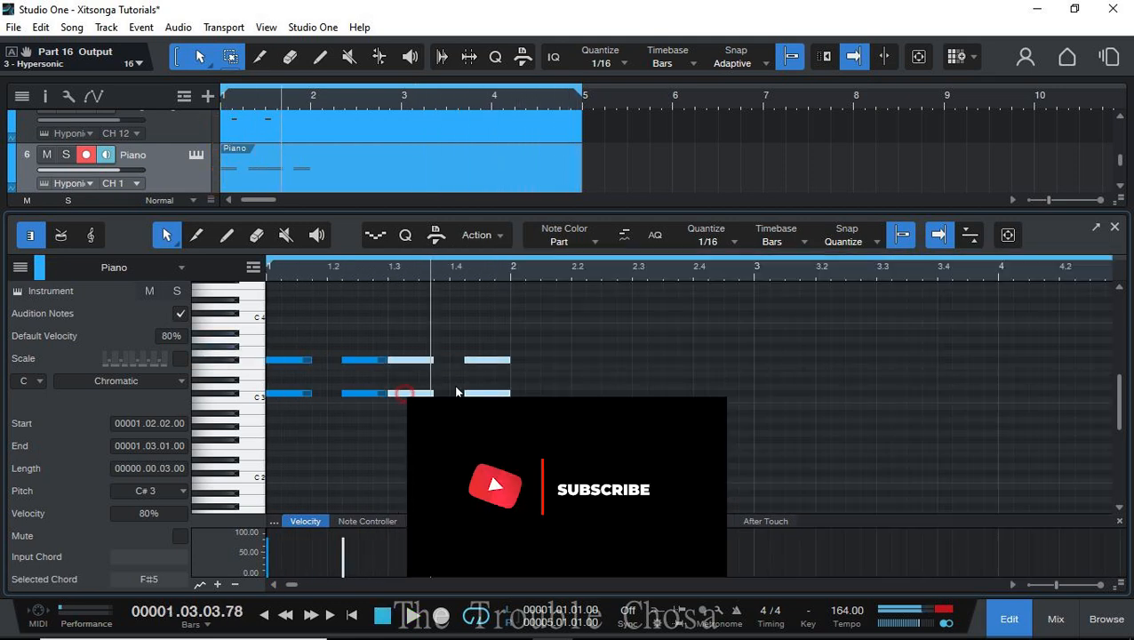
{"action": "left_click_drag", "start_coordinate": [404, 393], "coordinate": [525, 413]}
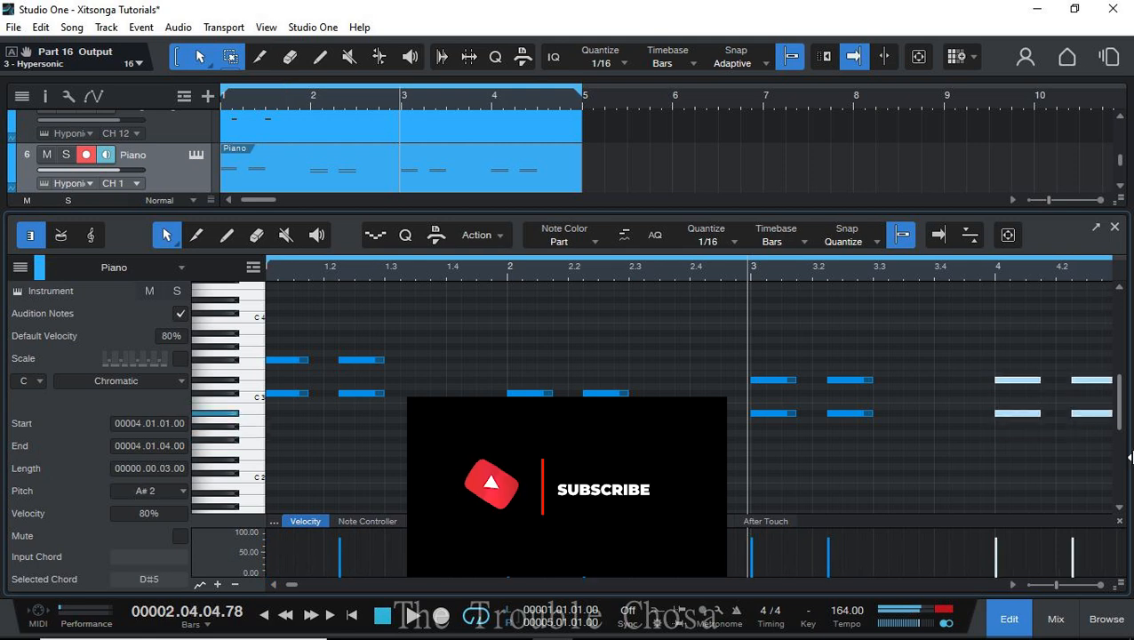
{"action": "key", "text": "space"}
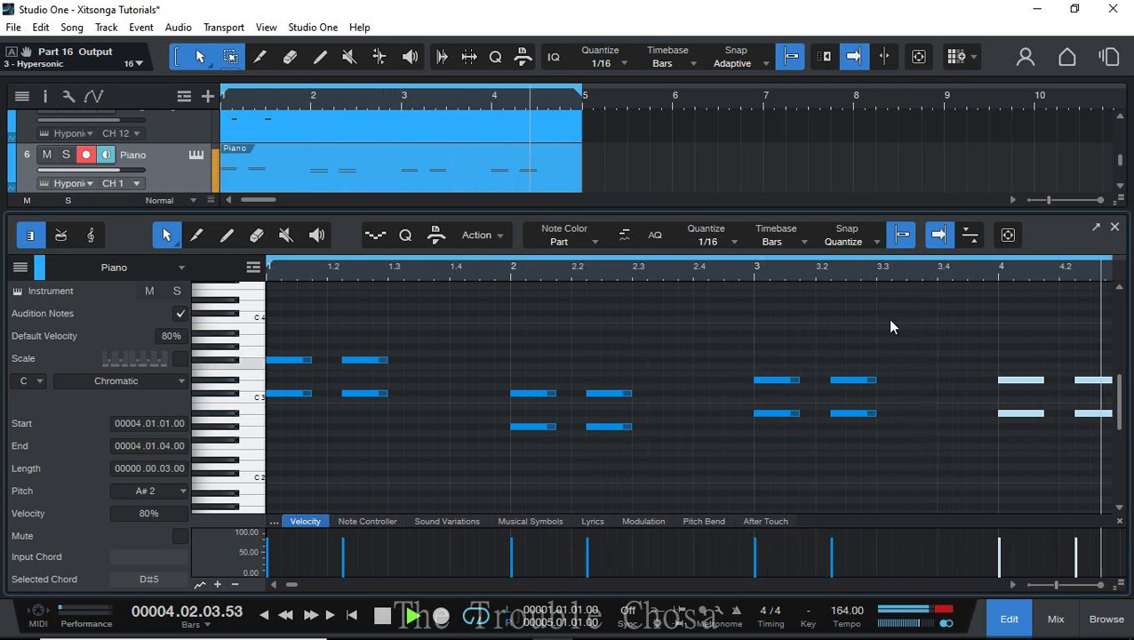
{"action": "left_click", "coordinate": [1113, 229]}
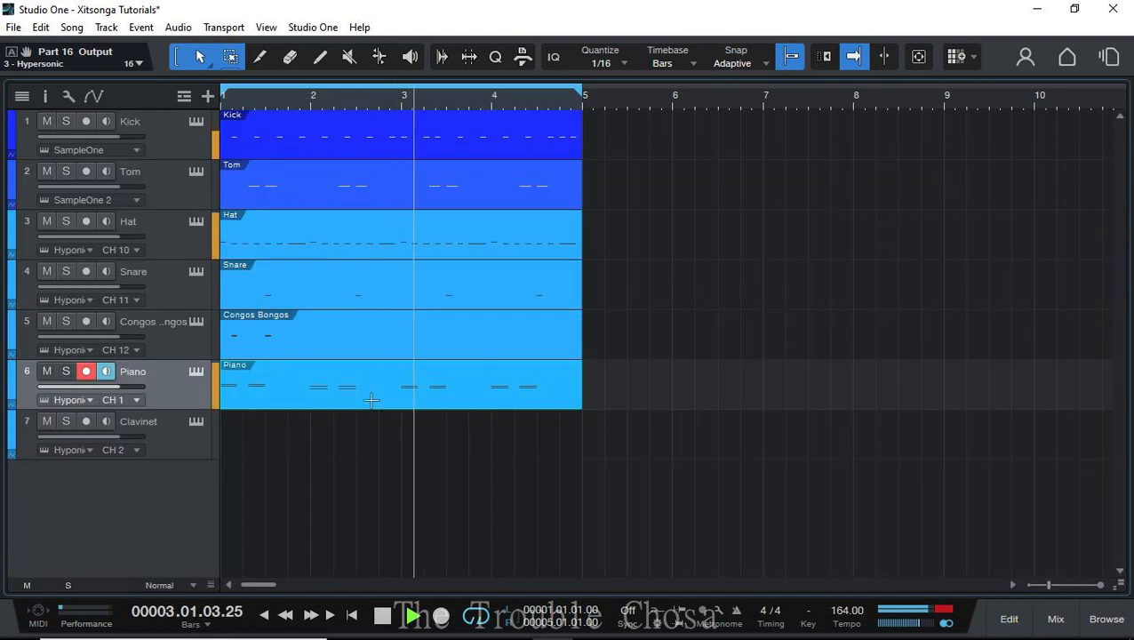
- Create a four-bar Clavinet part and place sixteenth-note C#3 and F#3 together on beat 3 of bar 1
{"action": "double_click", "coordinate": [233, 440]}
{"action": "double_click", "coordinate": [280, 437]}
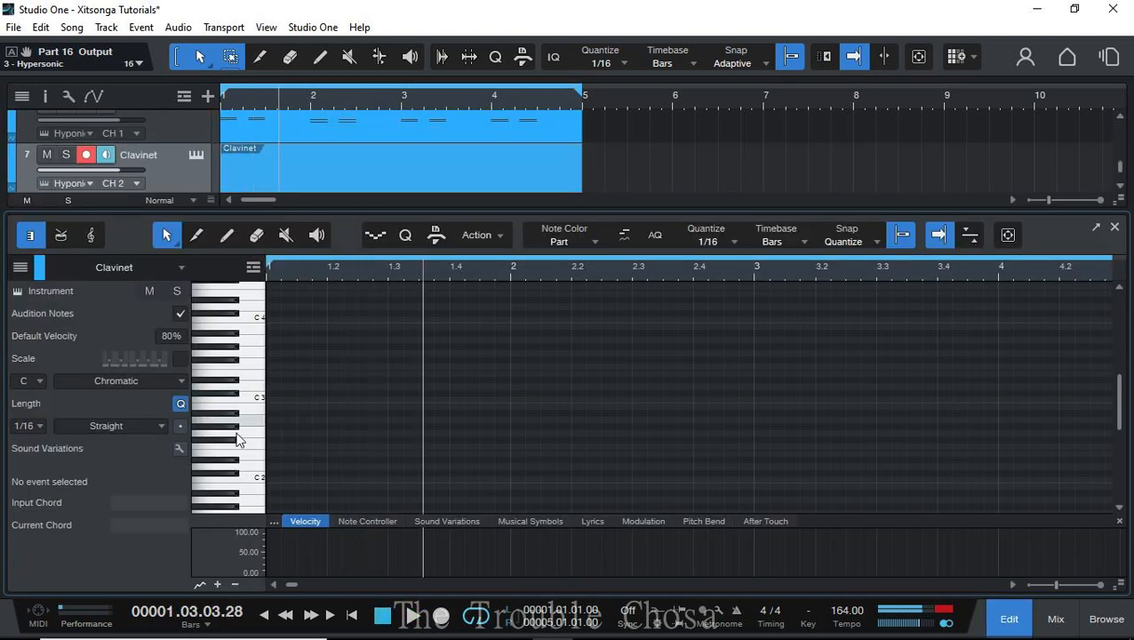
{"action": "double_click", "coordinate": [392, 392]}
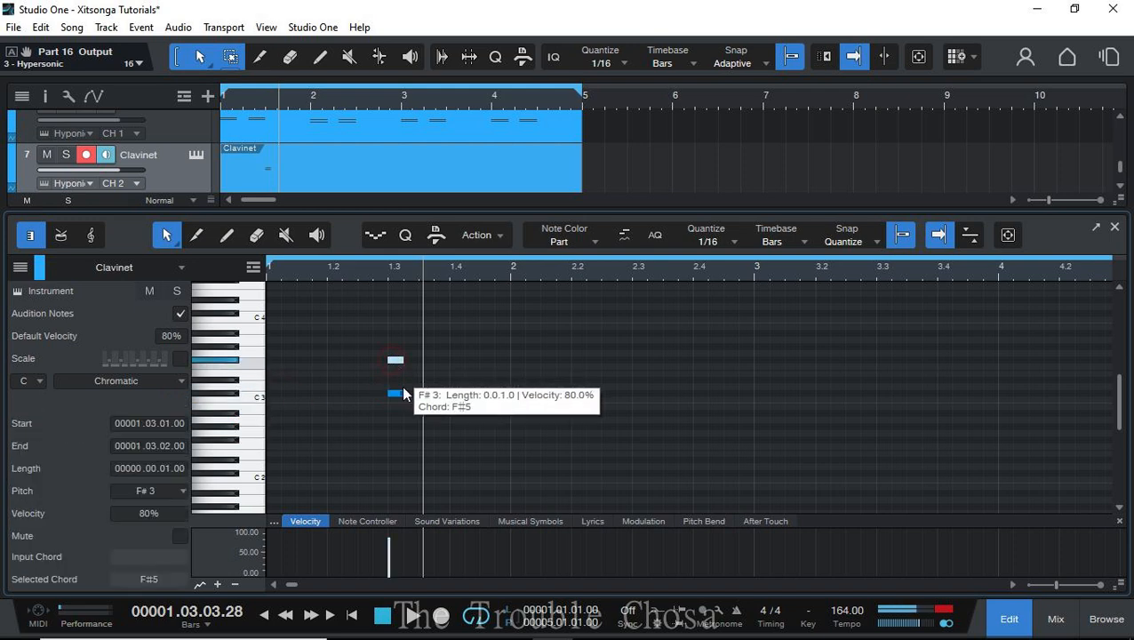
{"action": "double_click", "coordinate": [395, 359]}
{"action": "key", "text": "space"}
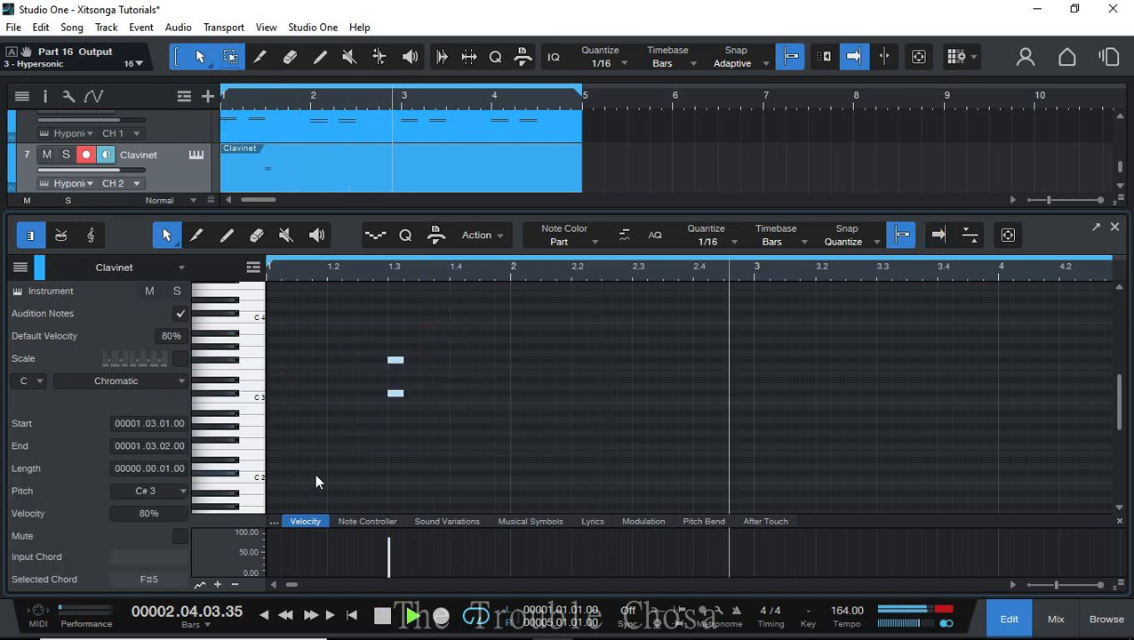
- Duplicate the Clavinet chord to beat 3 of bar 2, transposed to G#2 and C#3, and play it back
{"action": "key", "text": "d"}
{"action": "key", "text": "space"}
{"action": "key", "text": "comma"}
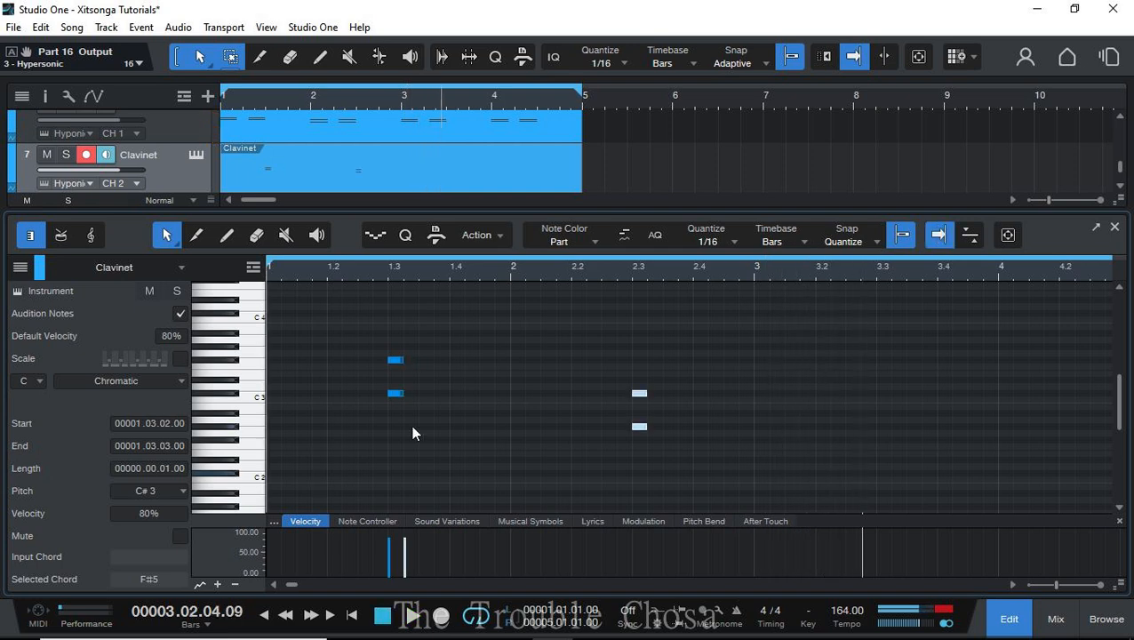
{"action": "key", "text": "space"}
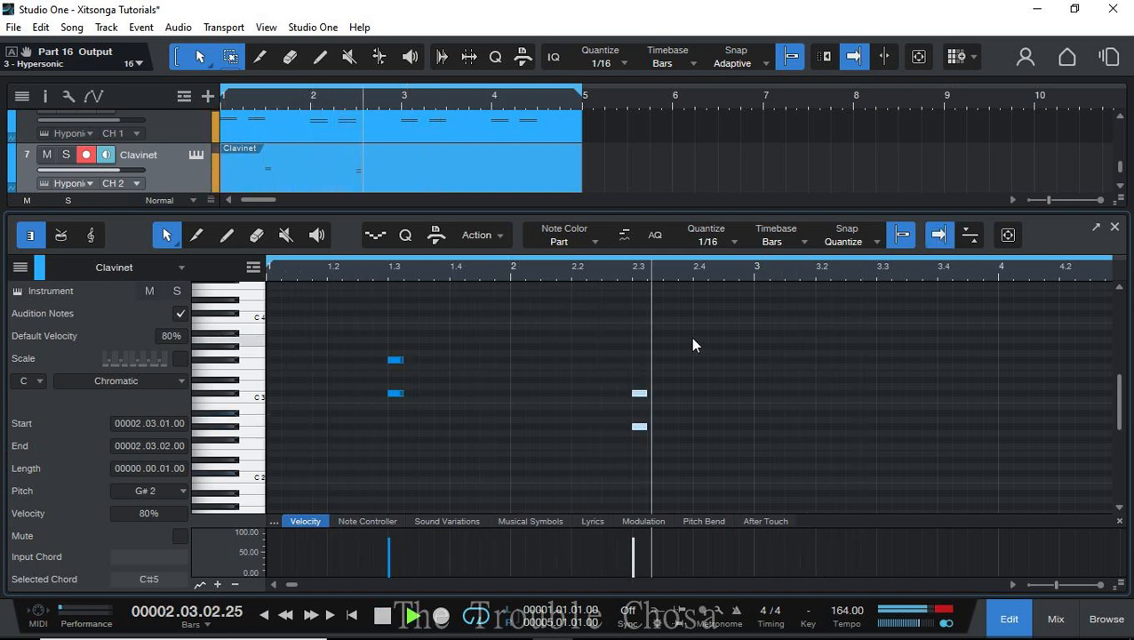
- Try the lower note of the bar 2 Clavinet chord an octave higher, at G#3
{"action": "left_click_drag", "start_coordinate": [663, 403], "coordinate": [595, 451]}
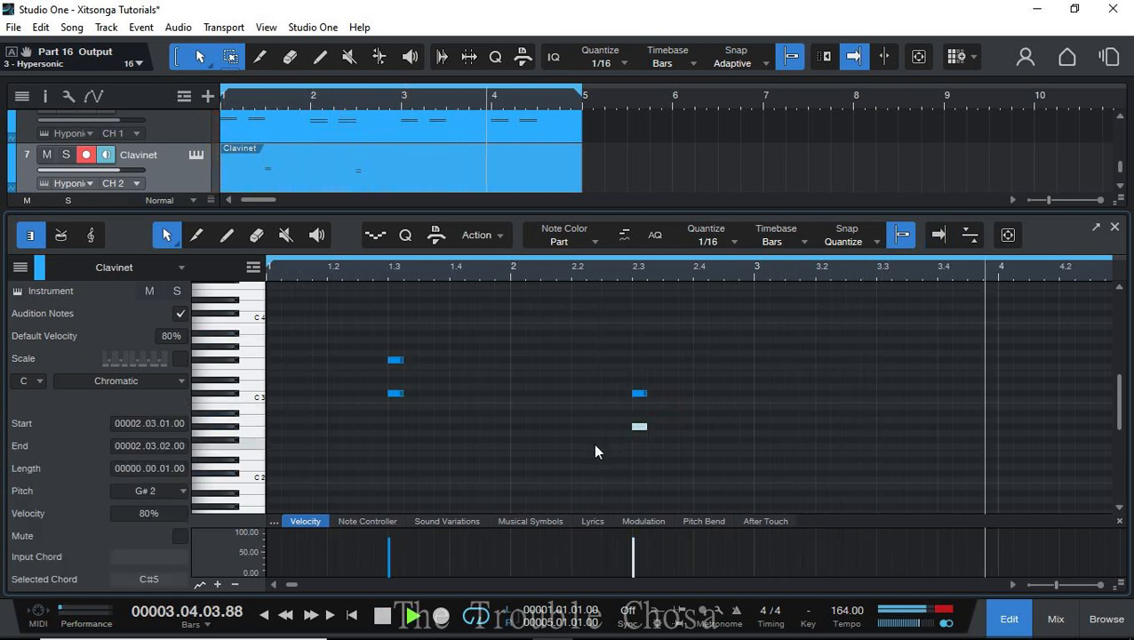
{"action": "key", "text": "shift+Up"}
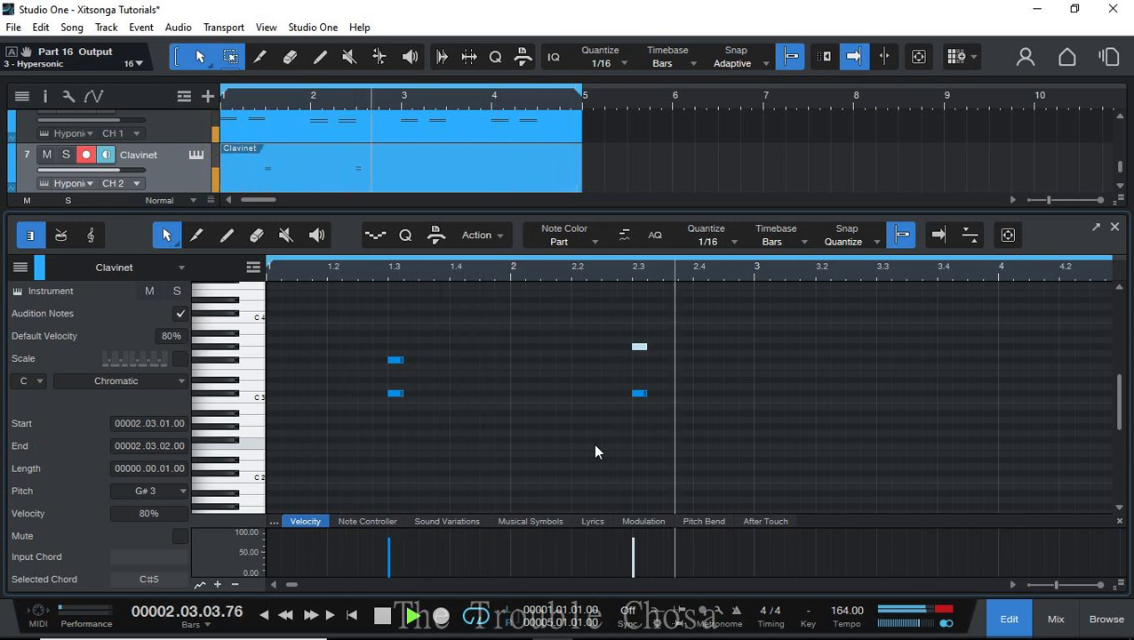
{"action": "key", "text": "shift+Down"}
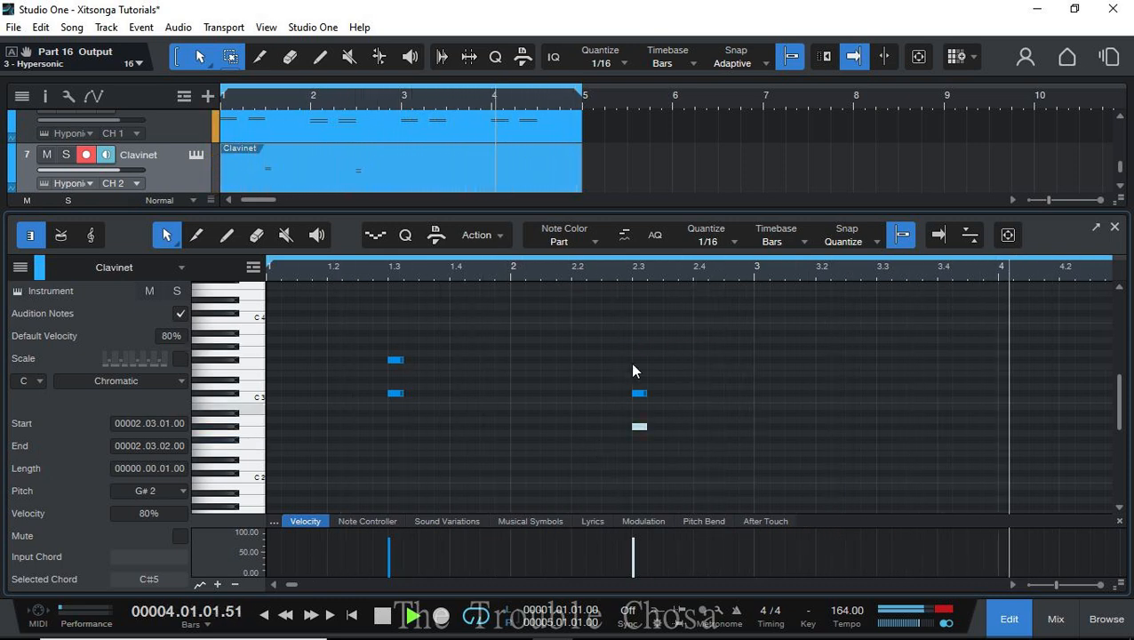
- Duplicate the Clavinet chords to beat 3 of bars 3 and 4, using D#3 and A#3 in bar 3 and A#2 and D#3 in bar 4
{"action": "left_click_drag", "start_coordinate": [719, 325], "coordinate": [448, 416]}
{"action": "left_click_drag", "start_coordinate": [169, 512], "coordinate": [178, 515]}
{"action": "key", "text": "d"}
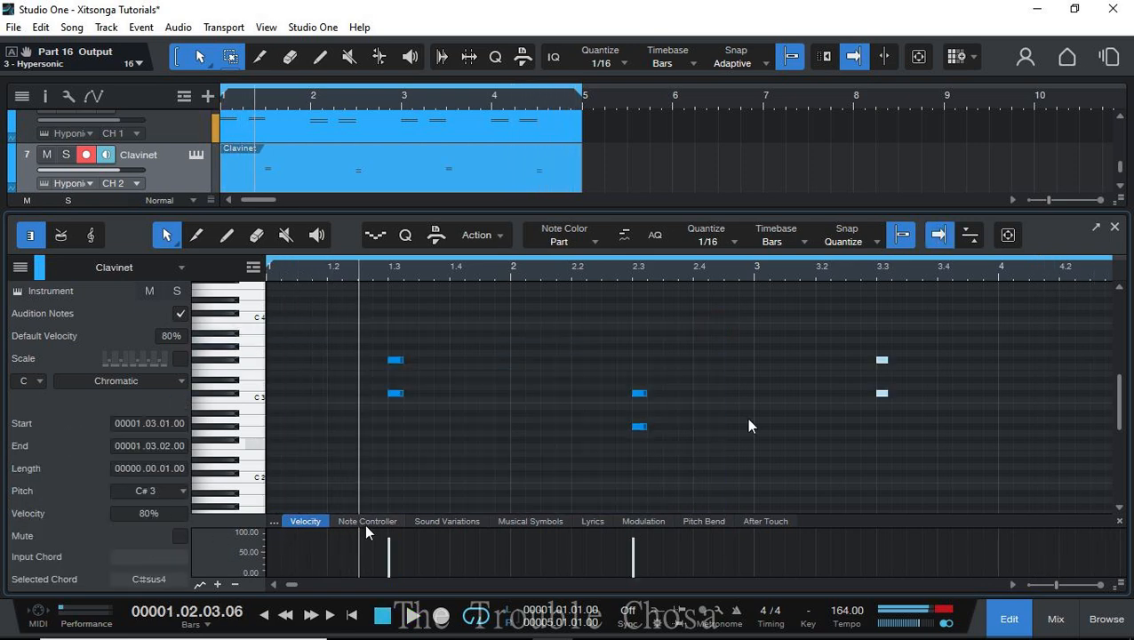
{"action": "left_click_drag", "start_coordinate": [827, 340], "coordinate": [1045, 400]}
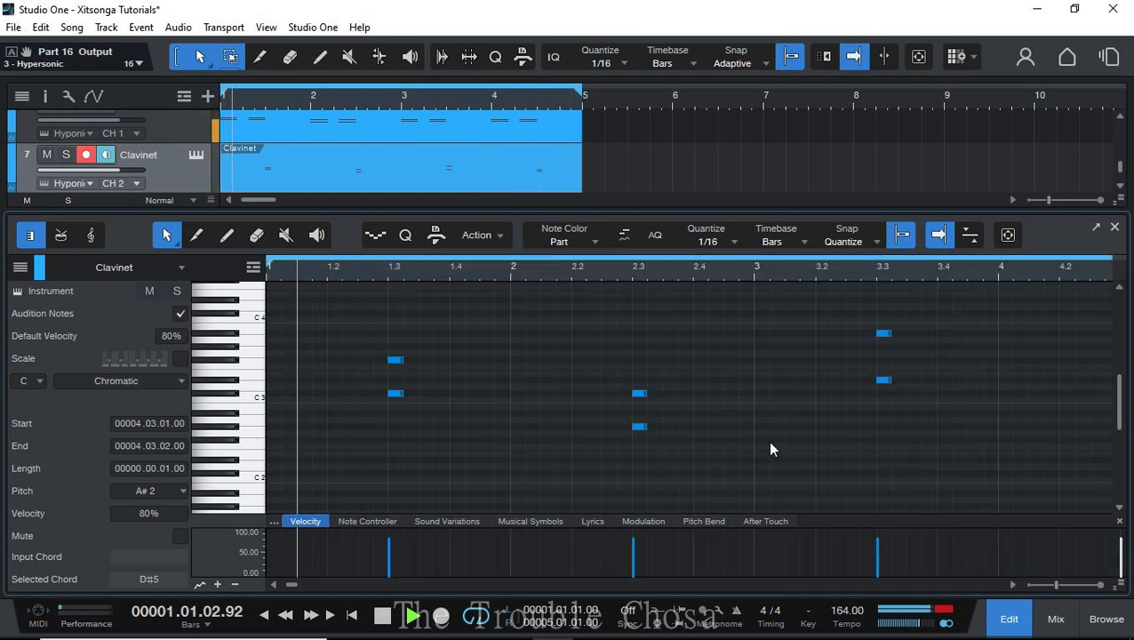
{"action": "left_click", "coordinate": [1117, 229]}
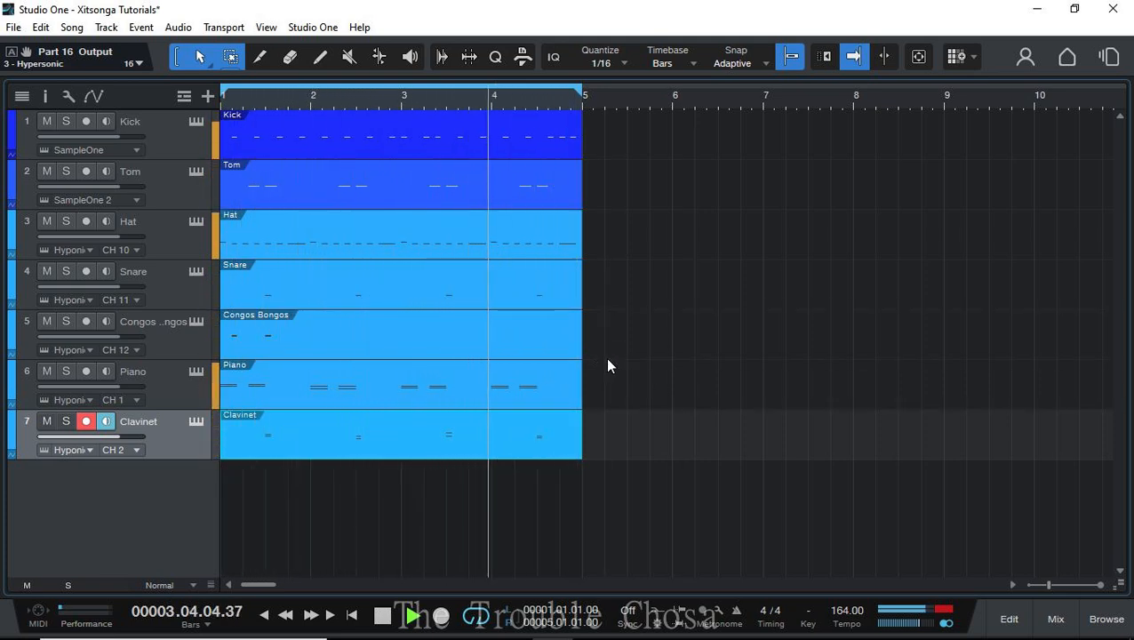
{"action": "scroll", "coordinate": [553, 102], "scroll_direction": "down", "scroll_amount": 2}
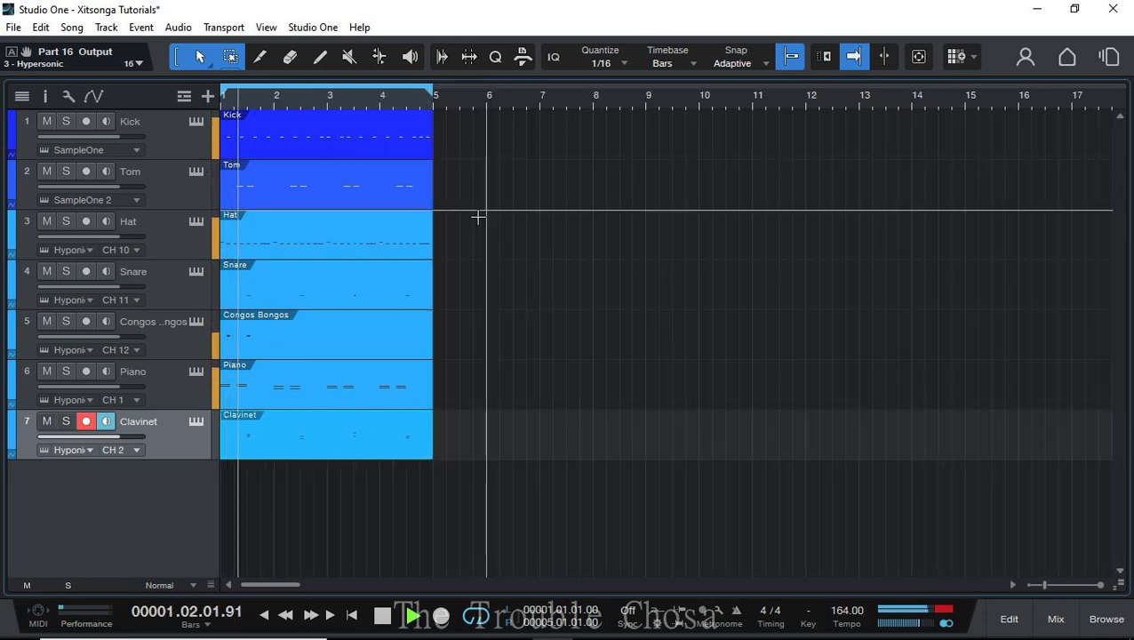
- Save the song and duplicate the Clavinet track without its MIDI part
{"action": "key", "text": "ctrl+s"}
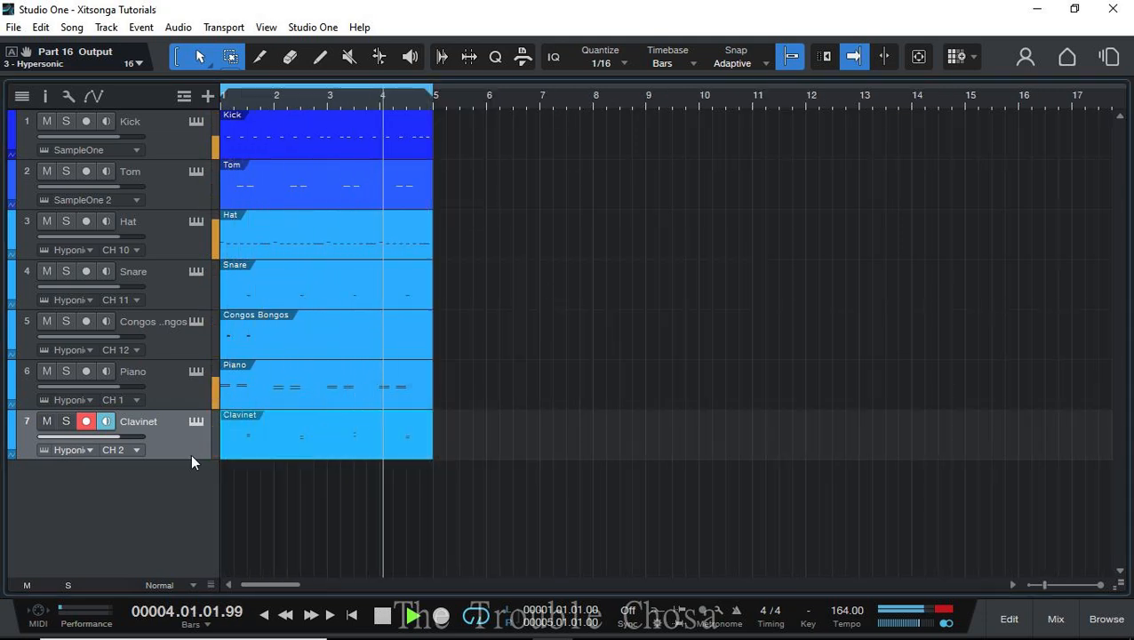
{"action": "right_click", "coordinate": [167, 436]}
{"action": "left_click", "coordinate": [156, 535]}
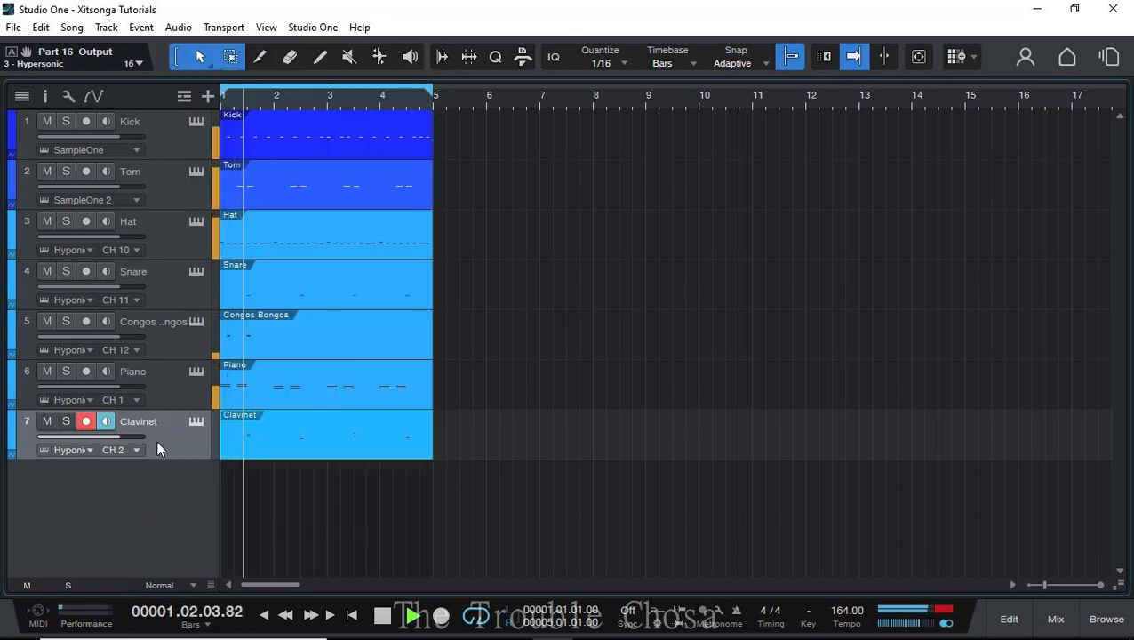
{"action": "right_click", "coordinate": [158, 441]}
{"action": "left_click", "coordinate": [231, 108]}
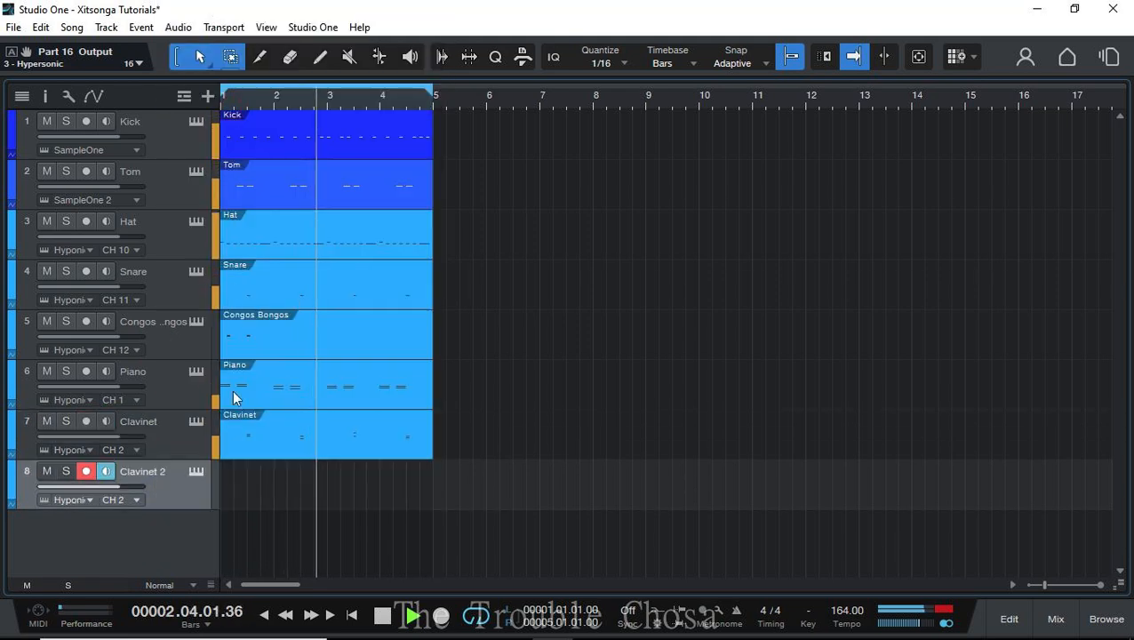
- Set the duplicated Clavinet track to MIDI channel 3 and rename it Swoosh
{"action": "left_click", "coordinate": [137, 500]}
{"action": "left_click", "coordinate": [156, 246]}
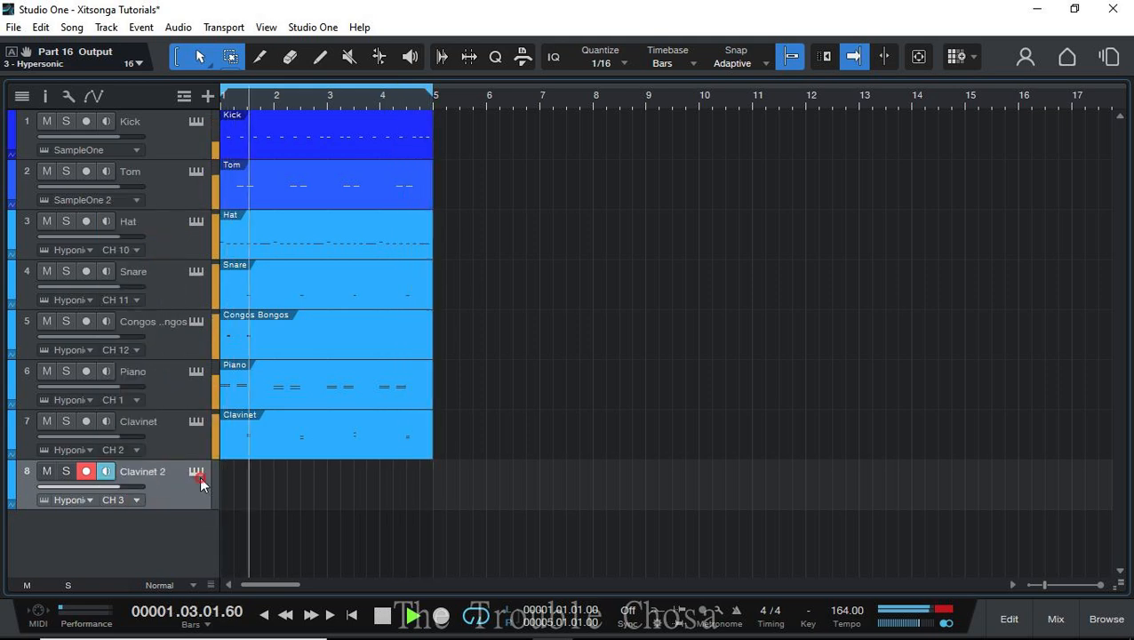
{"action": "left_click", "coordinate": [198, 473]}
{"action": "left_click", "coordinate": [198, 473]}
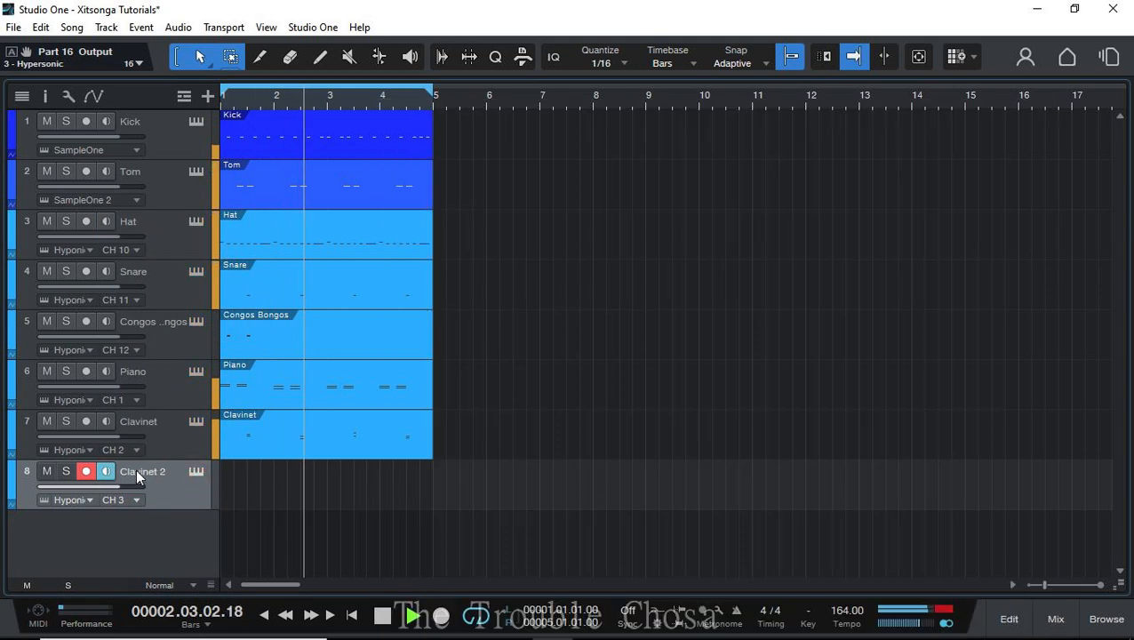
{"action": "double_click", "coordinate": [135, 469]}
{"action": "type", "text": "S"}
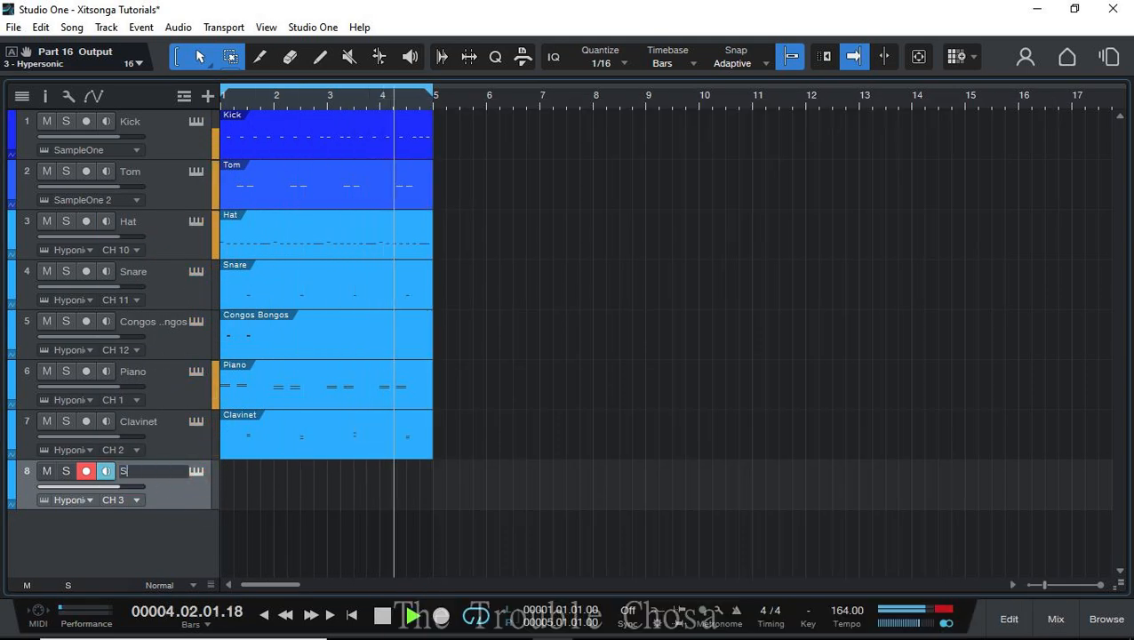
{"action": "type", "text": "woosh"}
{"action": "key", "text": "Return"}
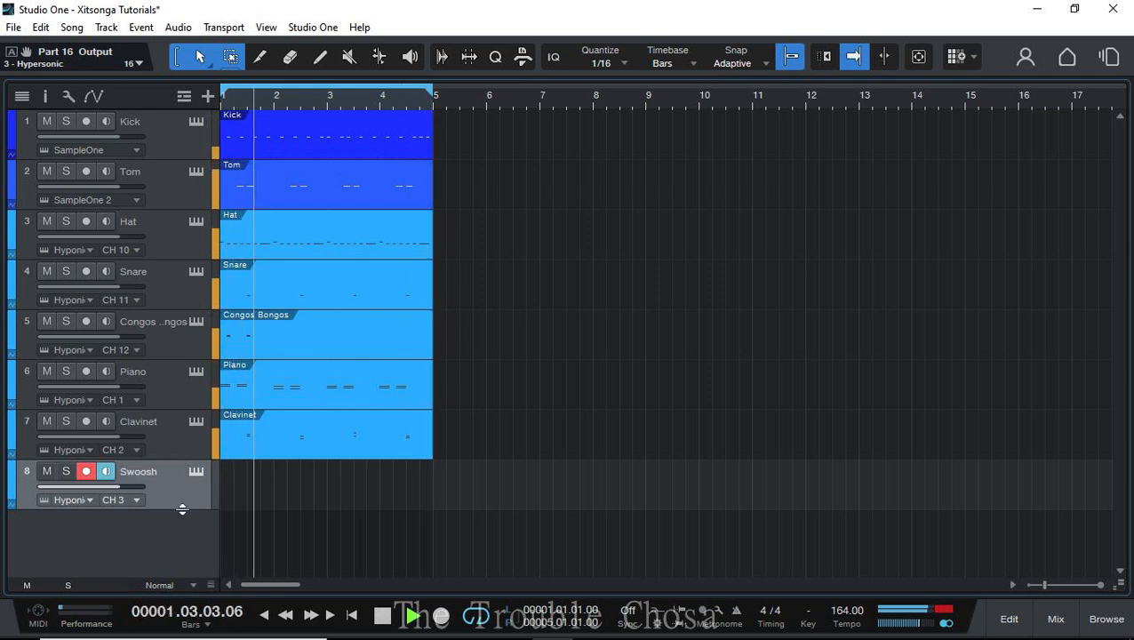
- Duplicate the Swoosh track and rename the copy Smooth Steel Drums
{"action": "right_click", "coordinate": [182, 497]}
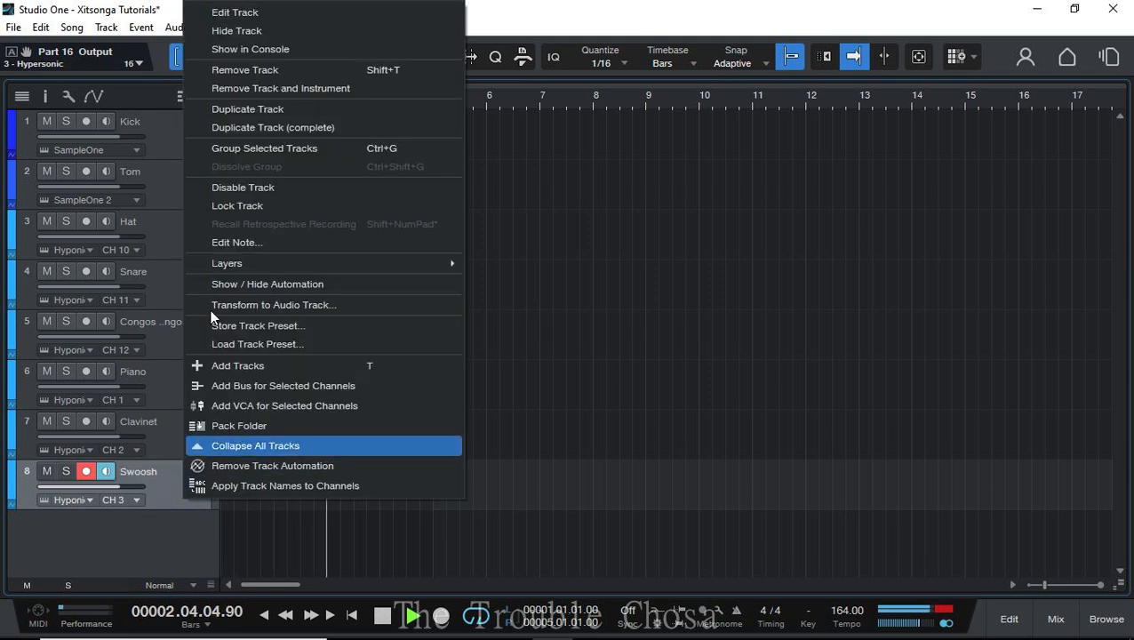
{"action": "left_click", "coordinate": [244, 110]}
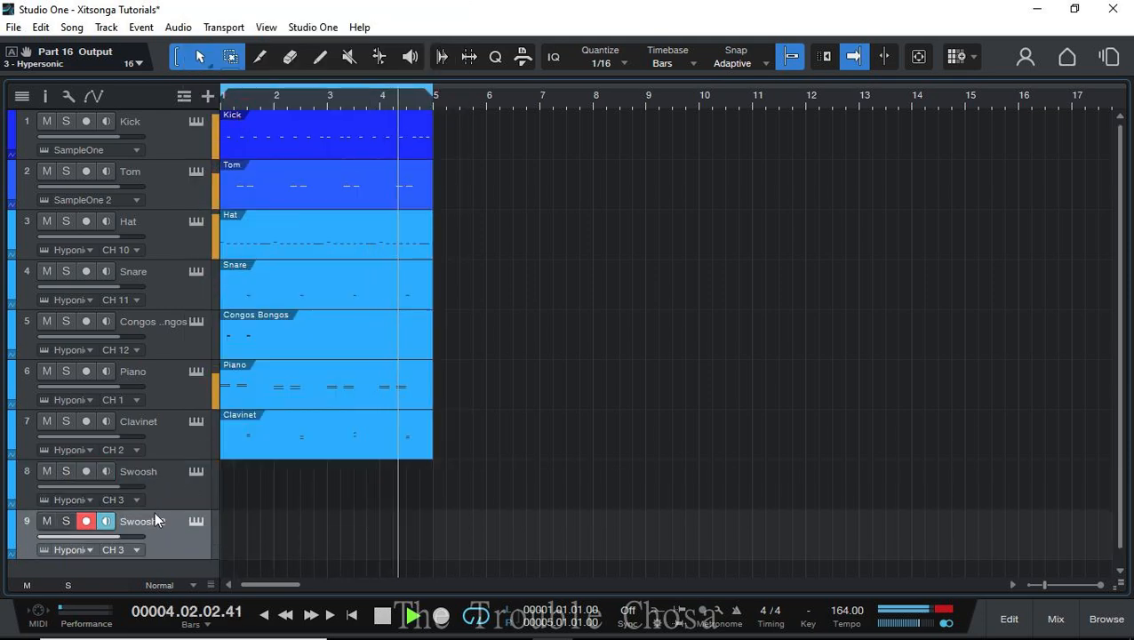
{"action": "left_click", "coordinate": [196, 519]}
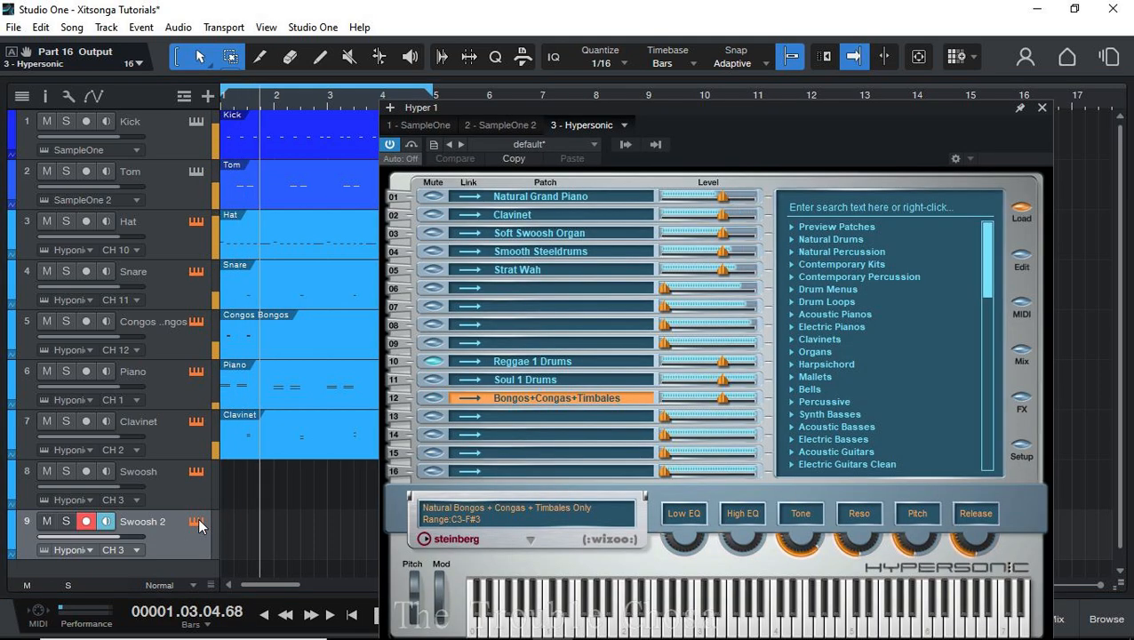
{"action": "left_click", "coordinate": [198, 522]}
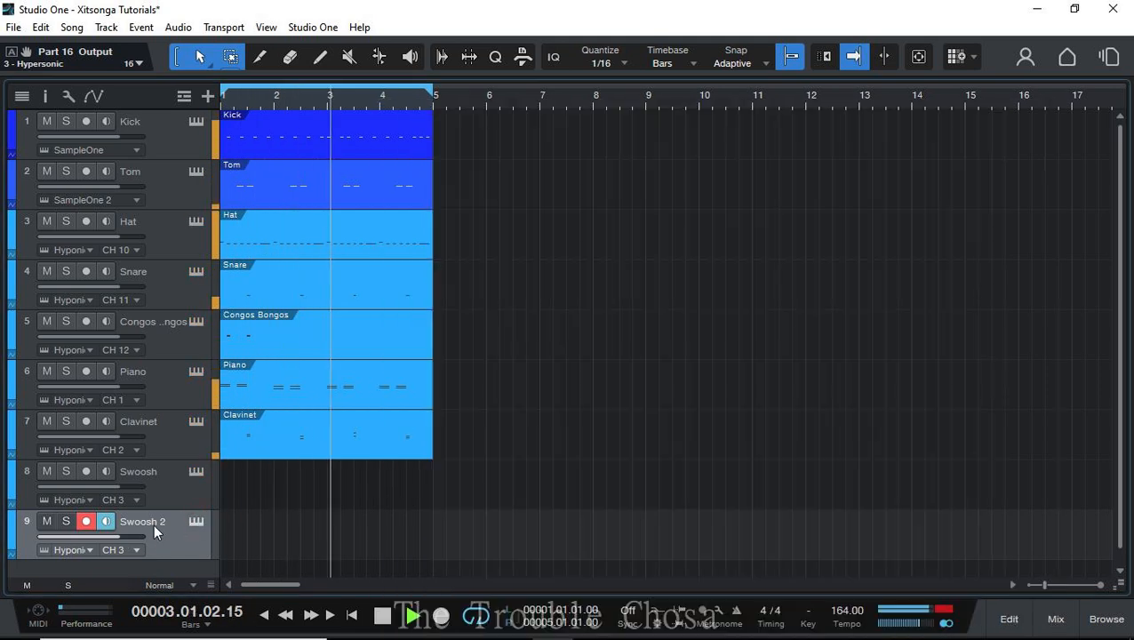
{"action": "double_click", "coordinate": [153, 521]}
{"action": "type", "text": "Sm"}
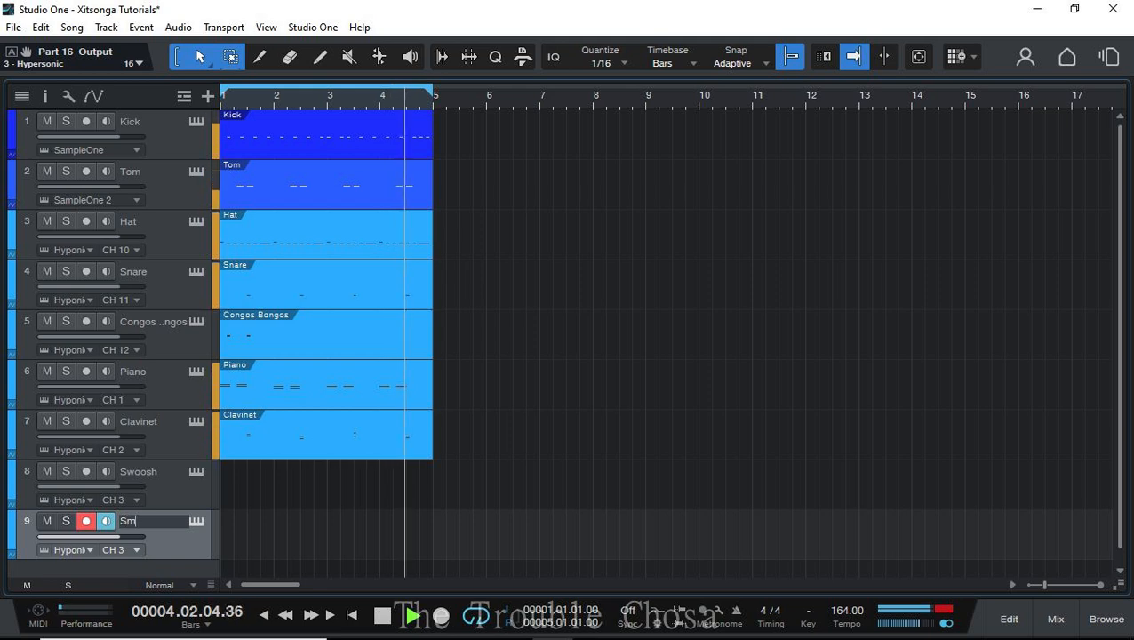
{"action": "type", "text": "ooth St"}
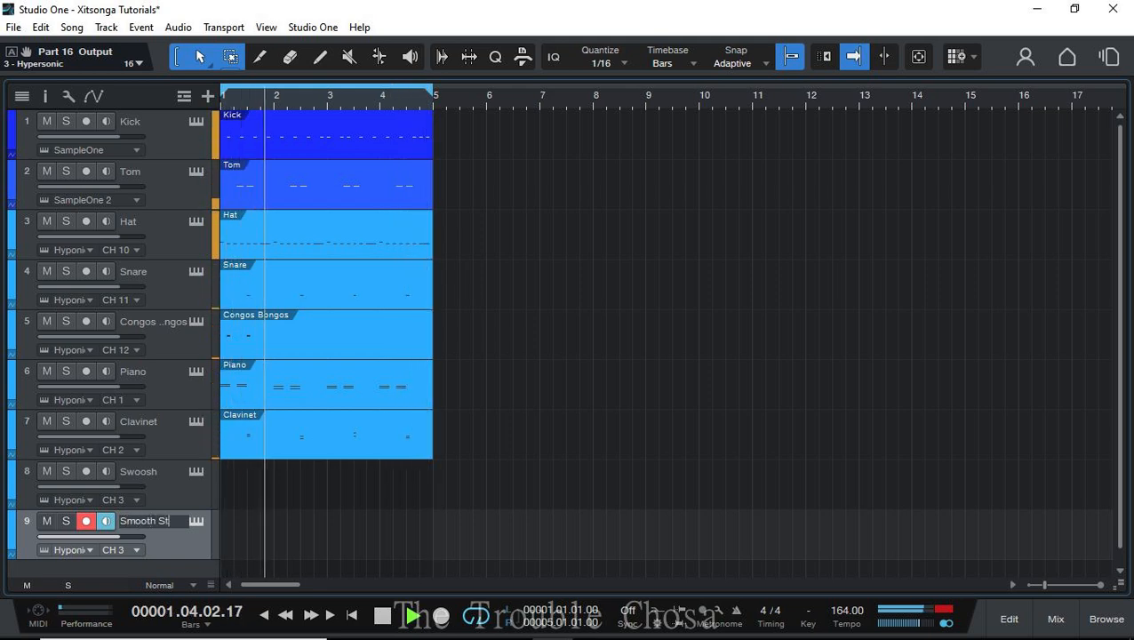
{"action": "type", "text": "eel Srums"}
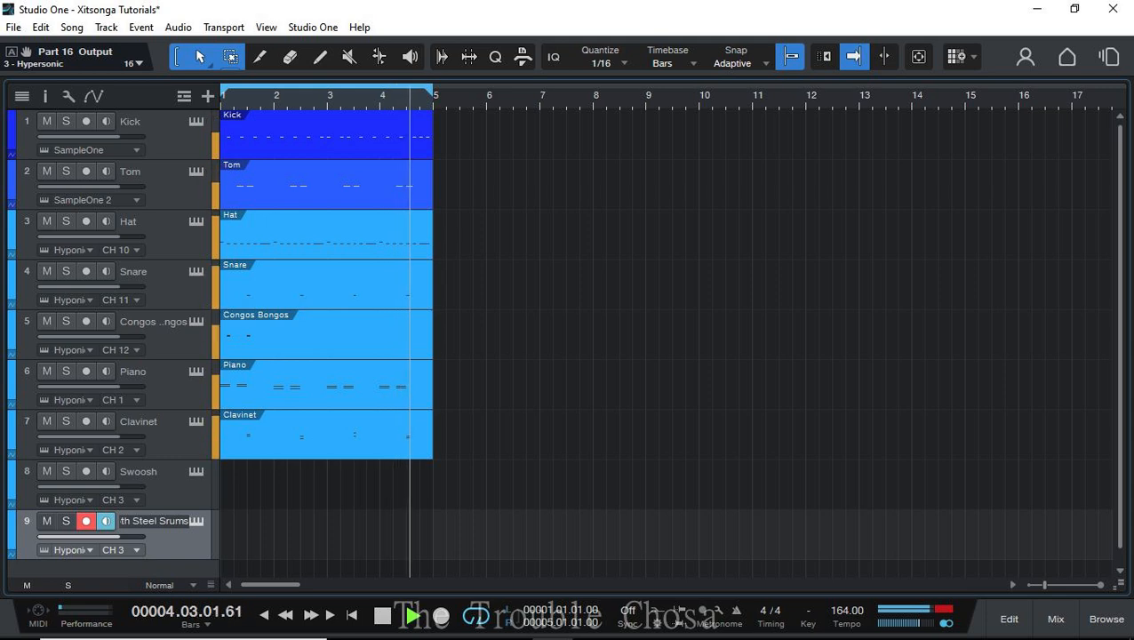
{"action": "left_click", "coordinate": [166, 520]}
{"action": "key", "text": "BackSpace"}
{"action": "type", "text": "D"}
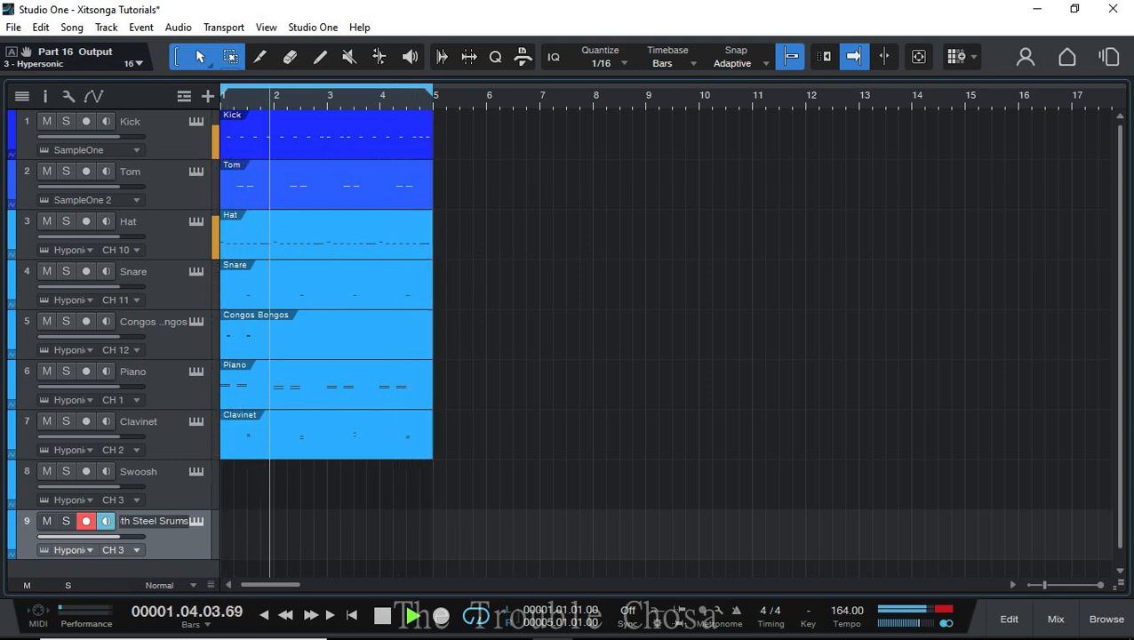
{"action": "key", "text": "Return"}
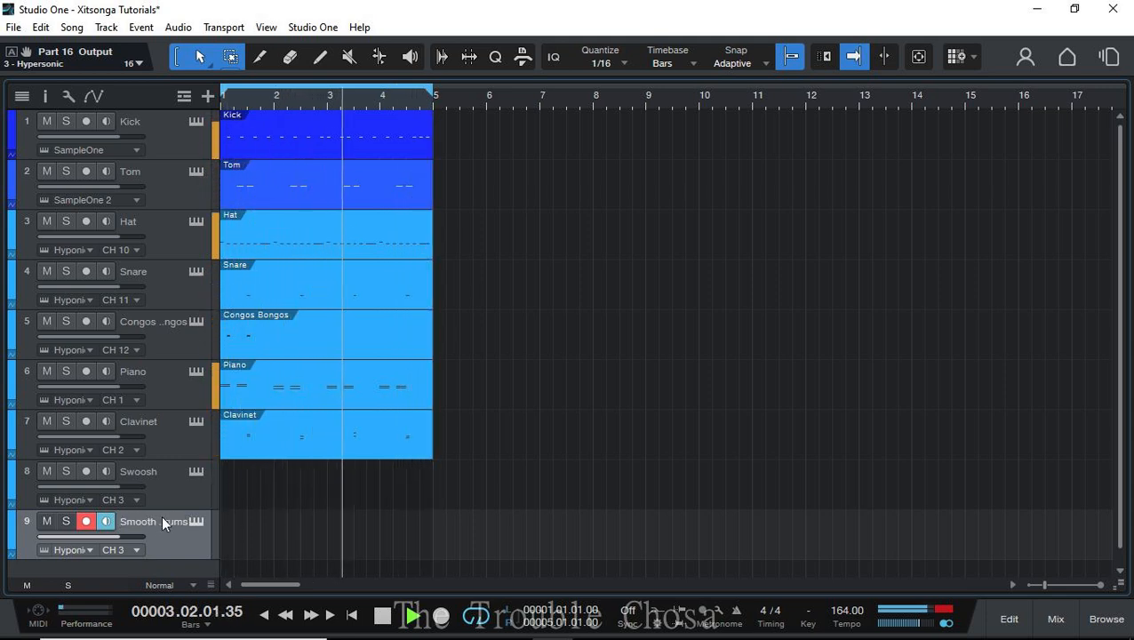
- Check the Hypersonic patch slots and set the Smooth Steel Drums track to MIDI channel 4
{"action": "scroll", "coordinate": [189, 499], "scroll_direction": "down", "scroll_amount": 1}
{"action": "left_click", "coordinate": [196, 505]}
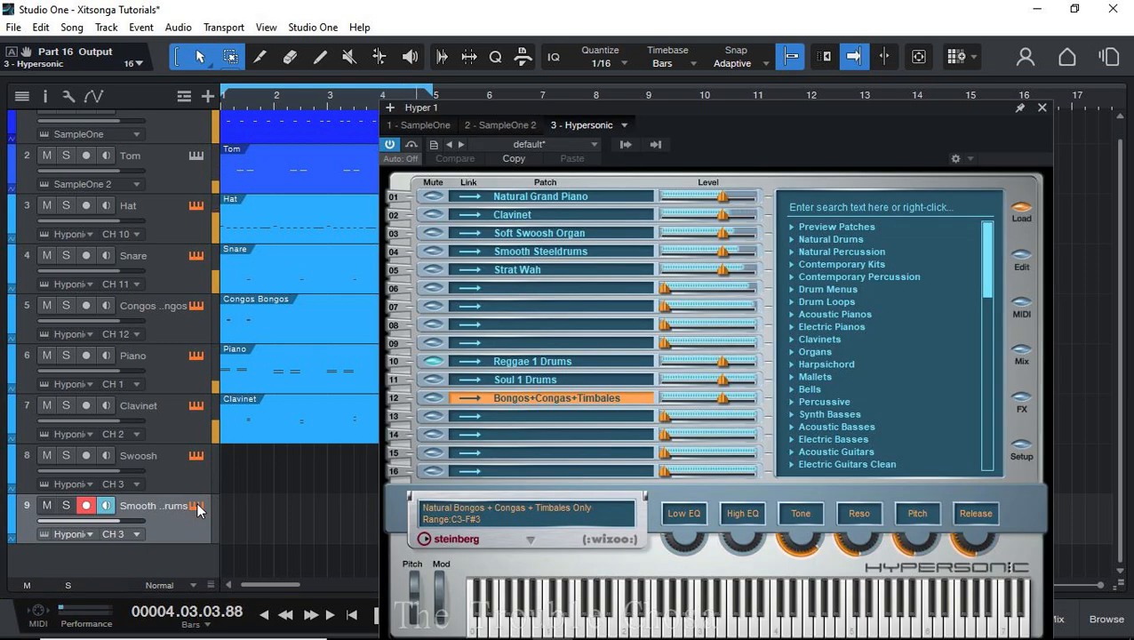
{"action": "left_click", "coordinate": [196, 505]}
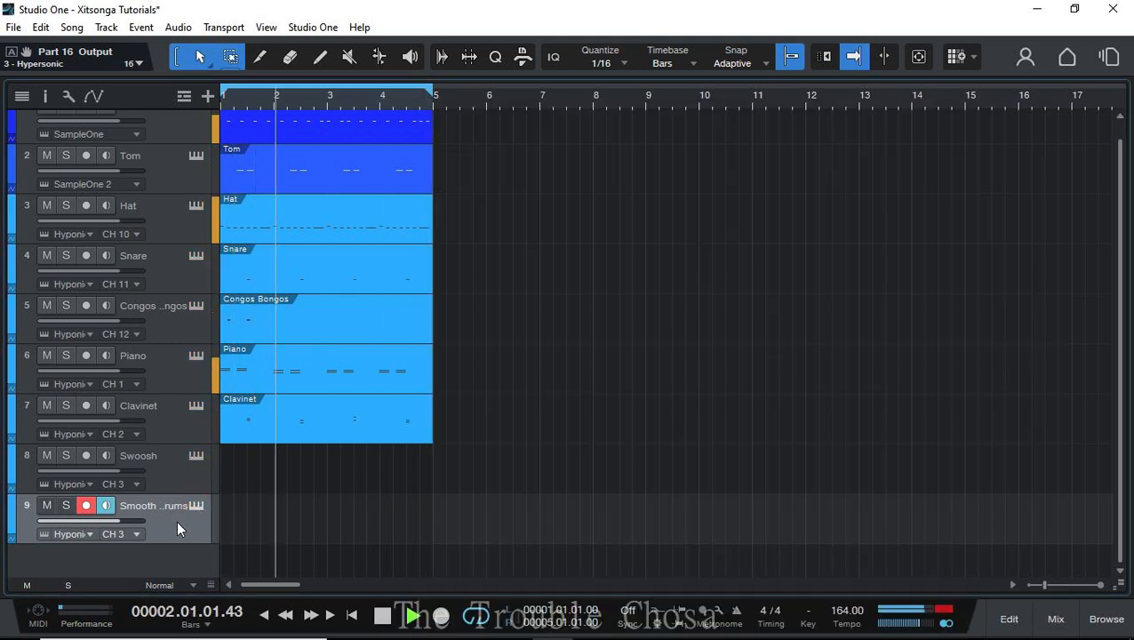
{"action": "right_click", "coordinate": [167, 503]}
{"action": "left_click", "coordinate": [169, 546]}
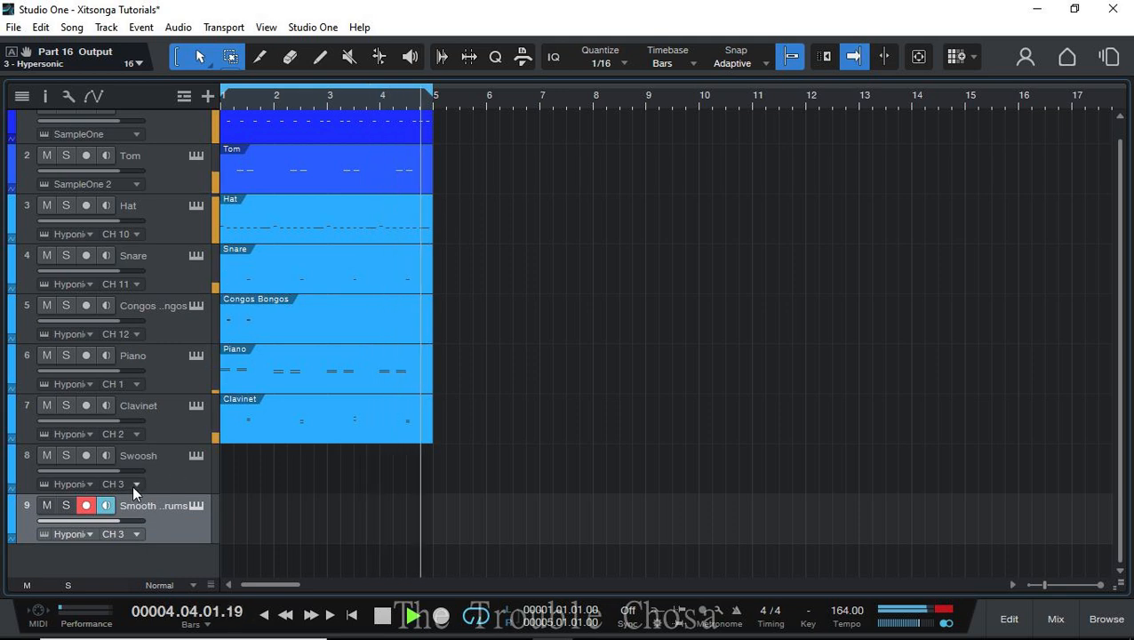
{"action": "left_click", "coordinate": [136, 533]}
{"action": "left_click", "coordinate": [155, 297]}
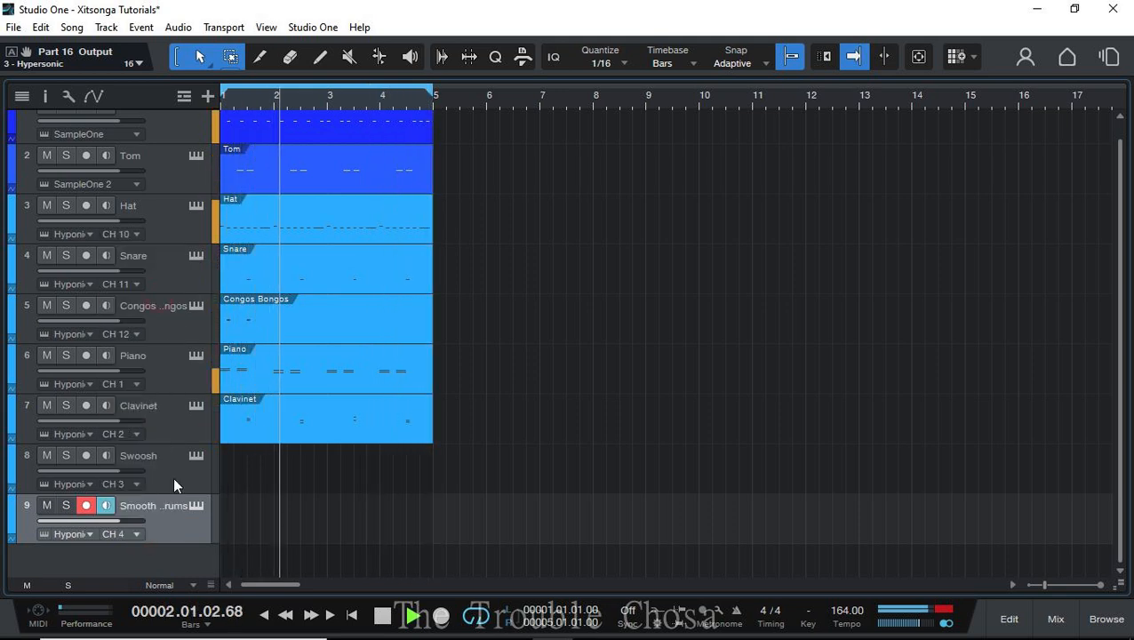
- Create a four-bar Swoosh part, place a sixteenth-note chord of C#3, A#3 and C#4 at 1.3.3, and play it back
{"action": "double_click", "coordinate": [226, 467]}
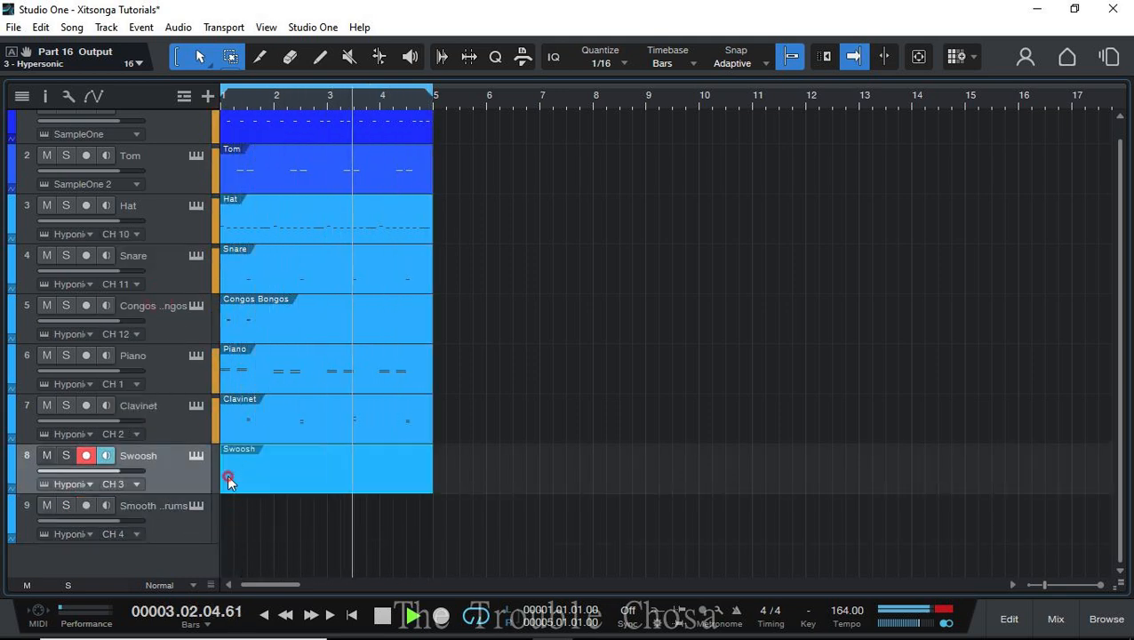
{"action": "double_click", "coordinate": [226, 474]}
{"action": "key", "text": "space"}
{"action": "double_click", "coordinate": [426, 313]}
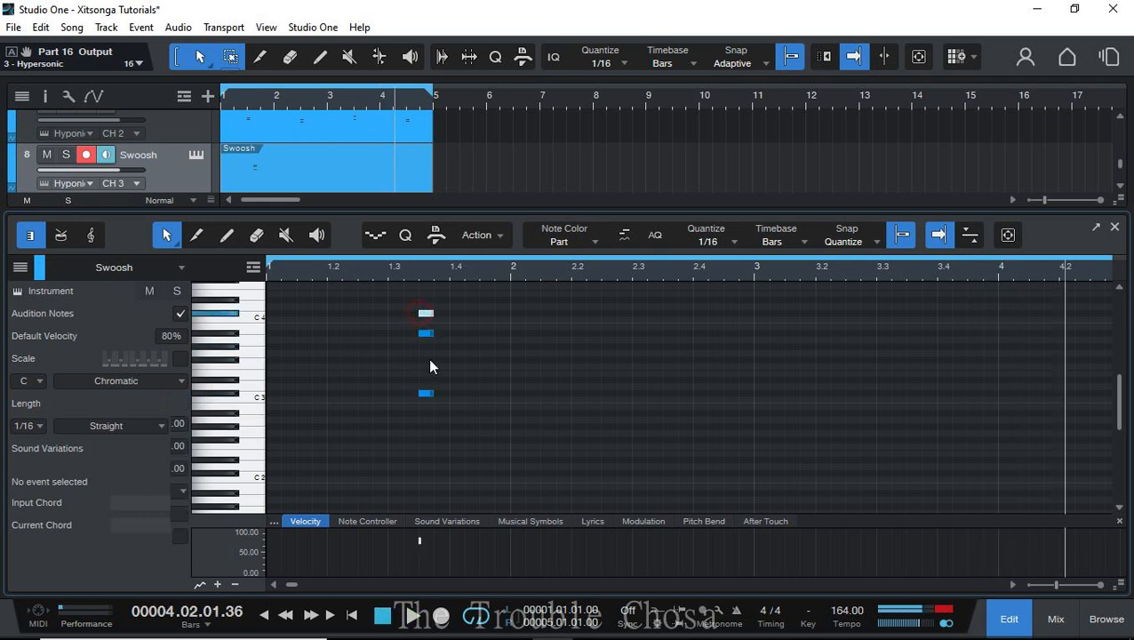
{"action": "key", "text": "space"}
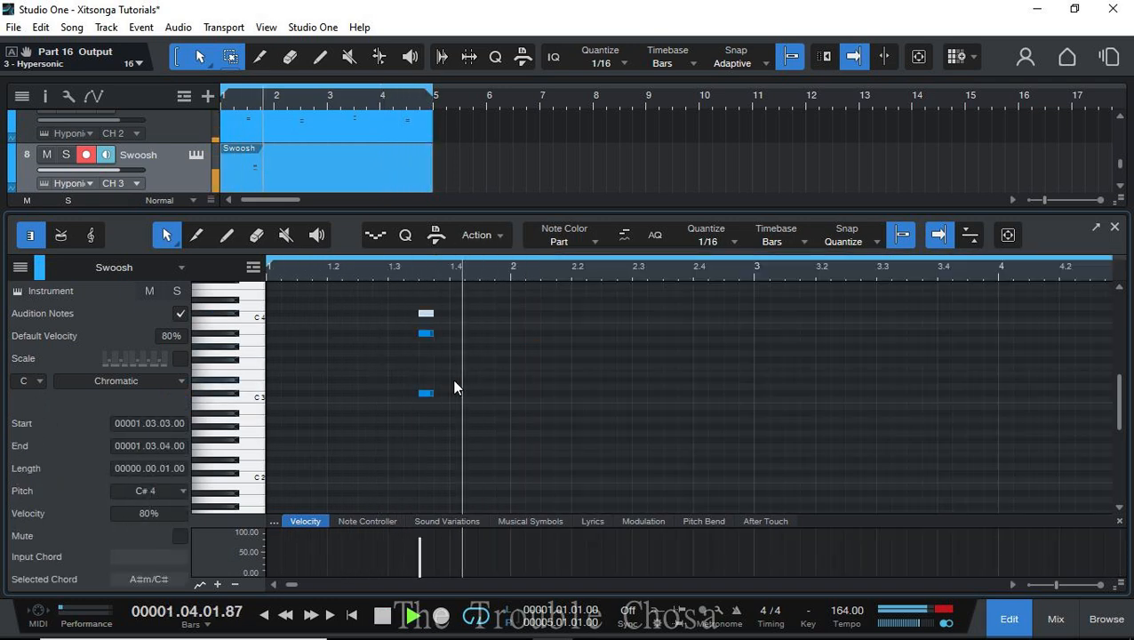
- Raise the lowest note of the Swoosh chord to F#3 and play it back
{"action": "left_click_drag", "start_coordinate": [454, 381], "coordinate": [403, 414]}
{"action": "key", "text": "space"}
{"action": "key", "text": "Up"}
{"action": "key", "text": "Up"}
{"action": "key", "text": "Up"}
{"action": "key", "text": "Up"}
{"action": "key", "text": "Up"}
{"action": "key", "text": "space"}
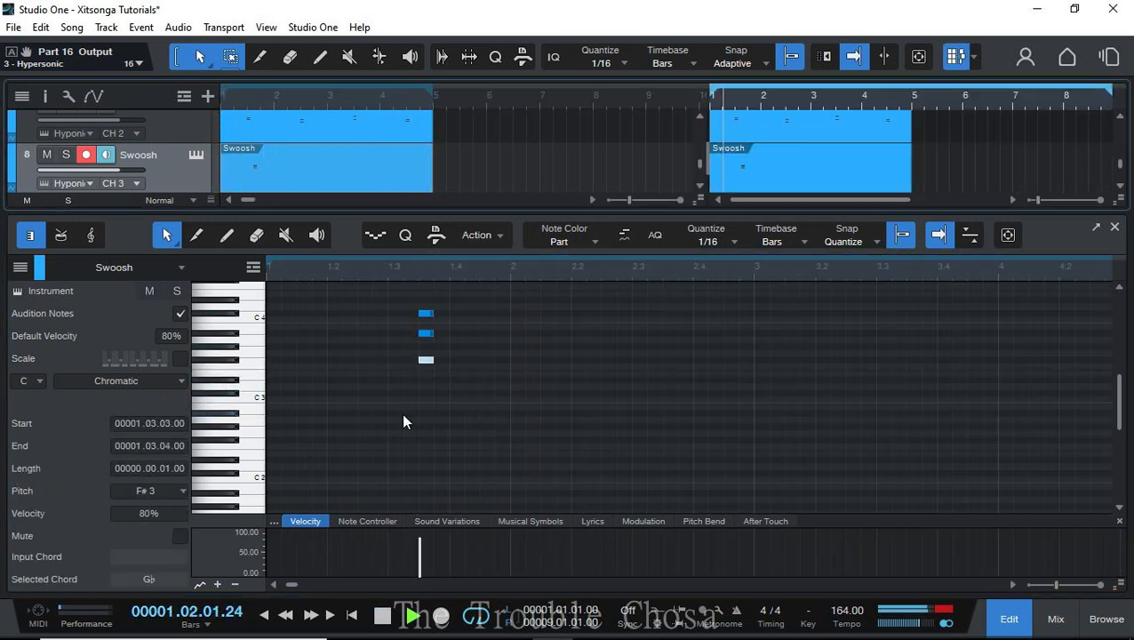
- Lower the top note of the Swoosh chord an octave to C#3 and play the loop from the start
{"action": "key", "text": "F2"}
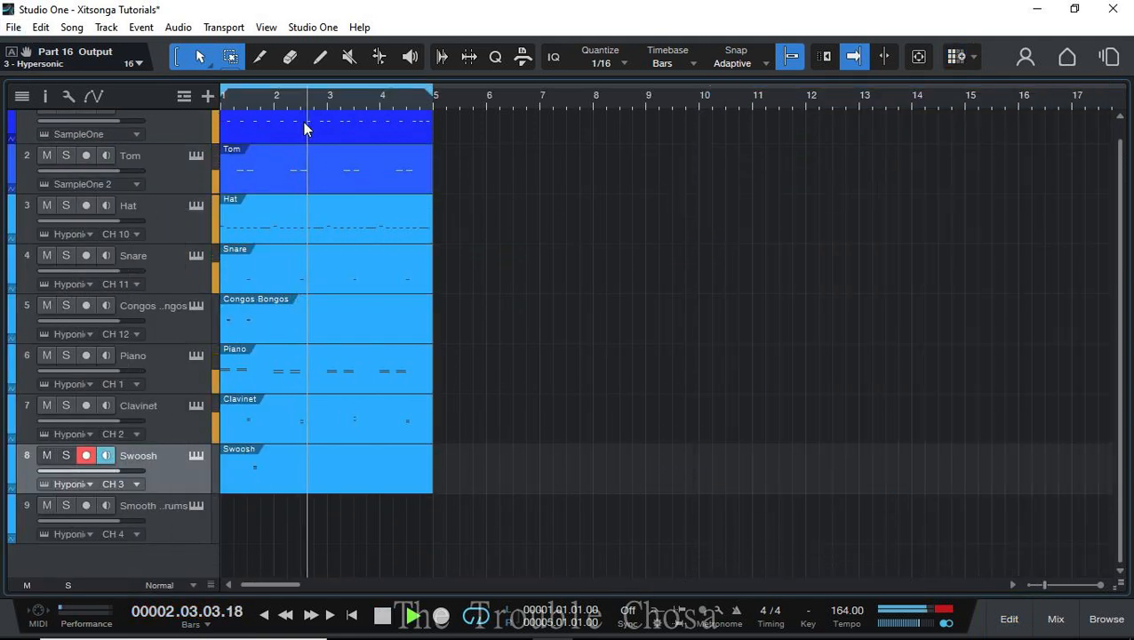
{"action": "double_click", "coordinate": [295, 476]}
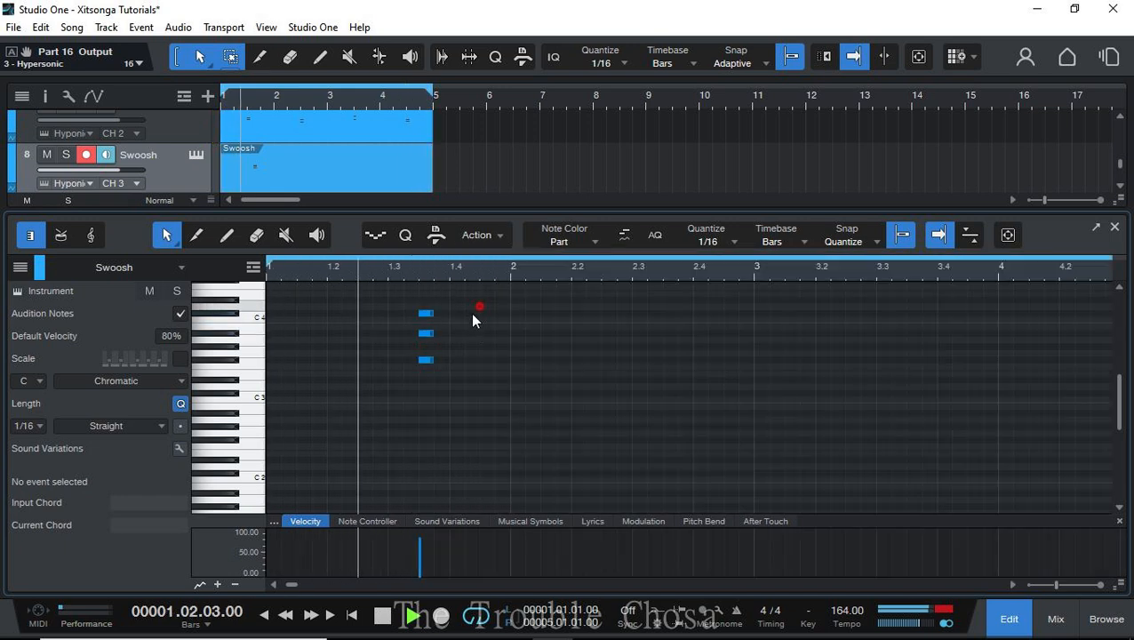
{"action": "left_click_drag", "start_coordinate": [474, 308], "coordinate": [376, 417]}
{"action": "key", "text": "space"}
{"action": "key", "text": "shift+Down"}
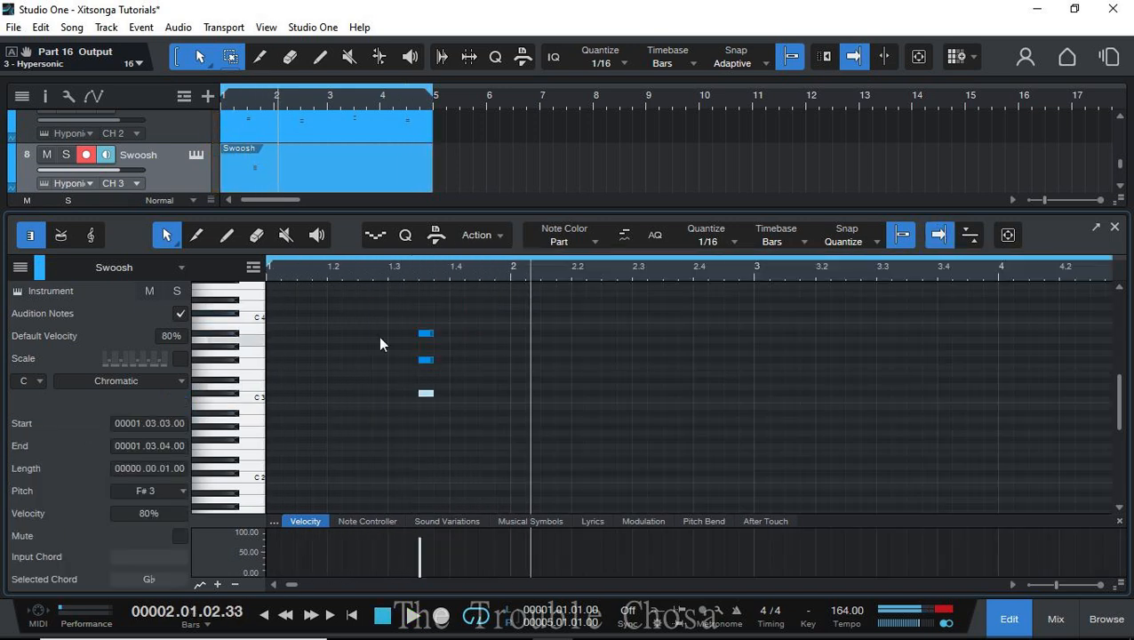
{"action": "key", "text": "space"}
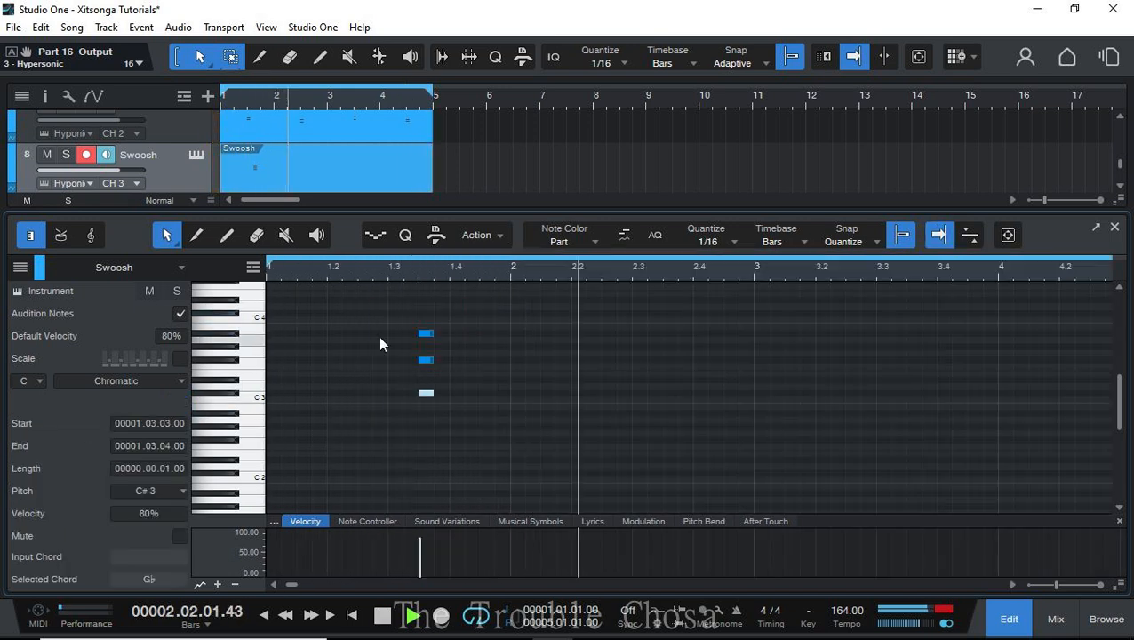
{"action": "key", "text": "comma"}
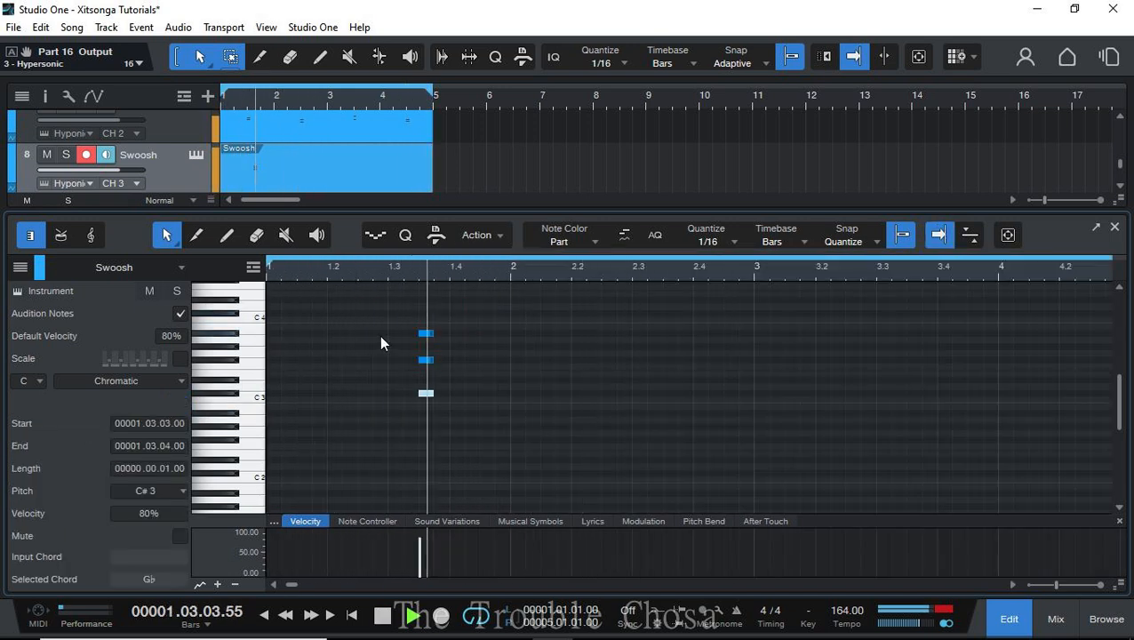
- Try lengthening all three Swoosh chord notes so that they end at 1.4.4
{"action": "key", "text": "space"}
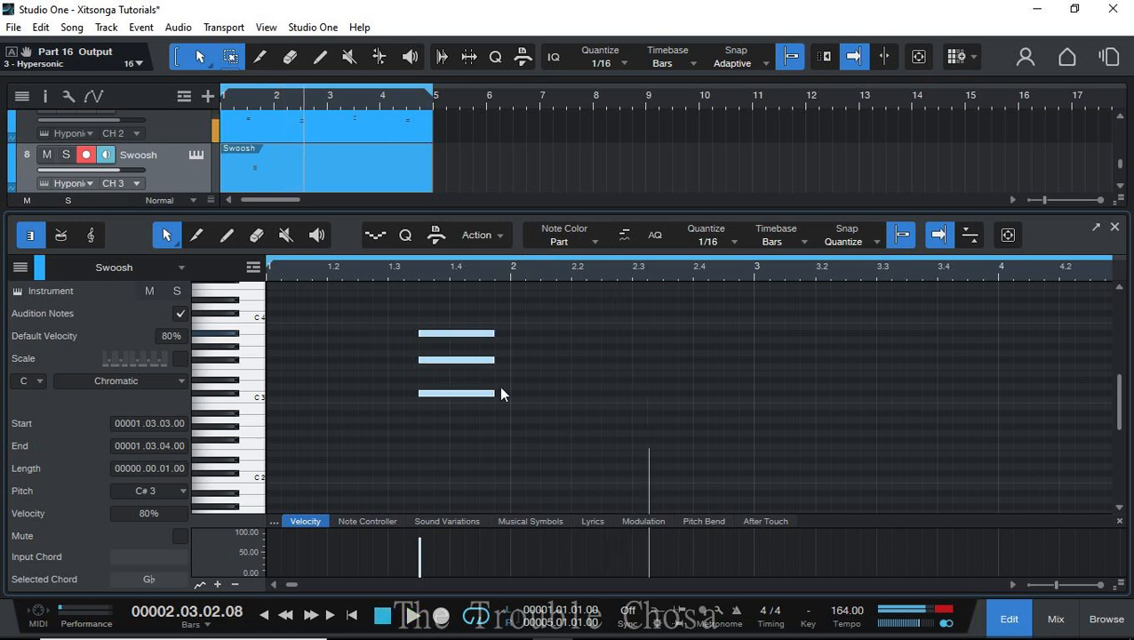
{"action": "key", "text": "space"}
{"action": "key", "text": "comma"}
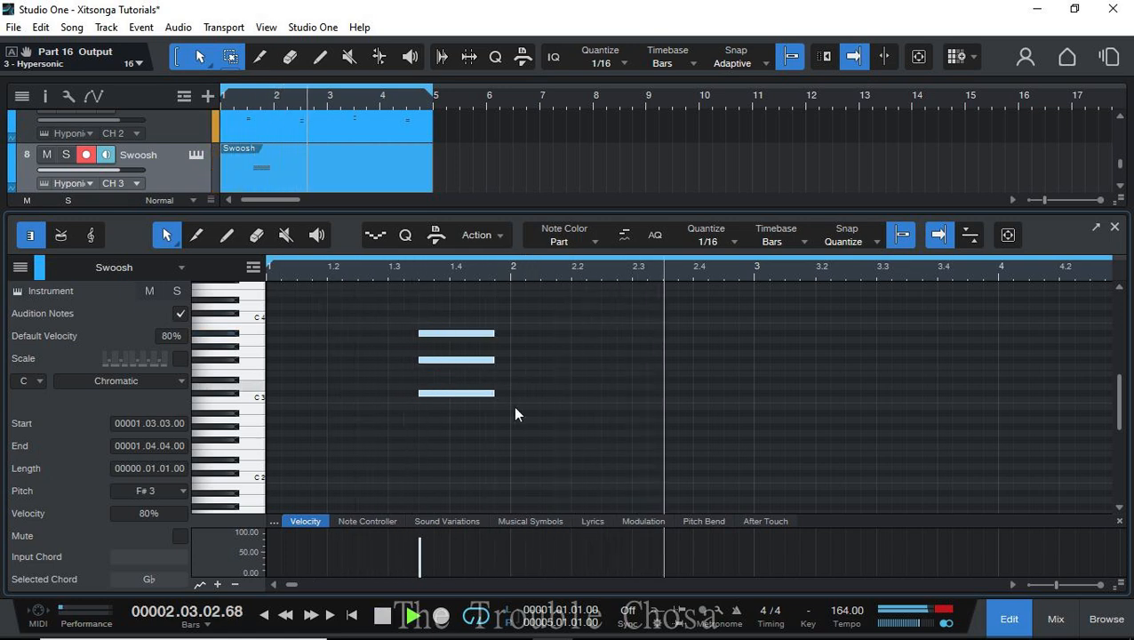
- Restore the Swoosh chord to sixteenth notes and duplicate it at 1.4.2
{"action": "key", "text": "space"}
{"action": "key", "text": "space"}
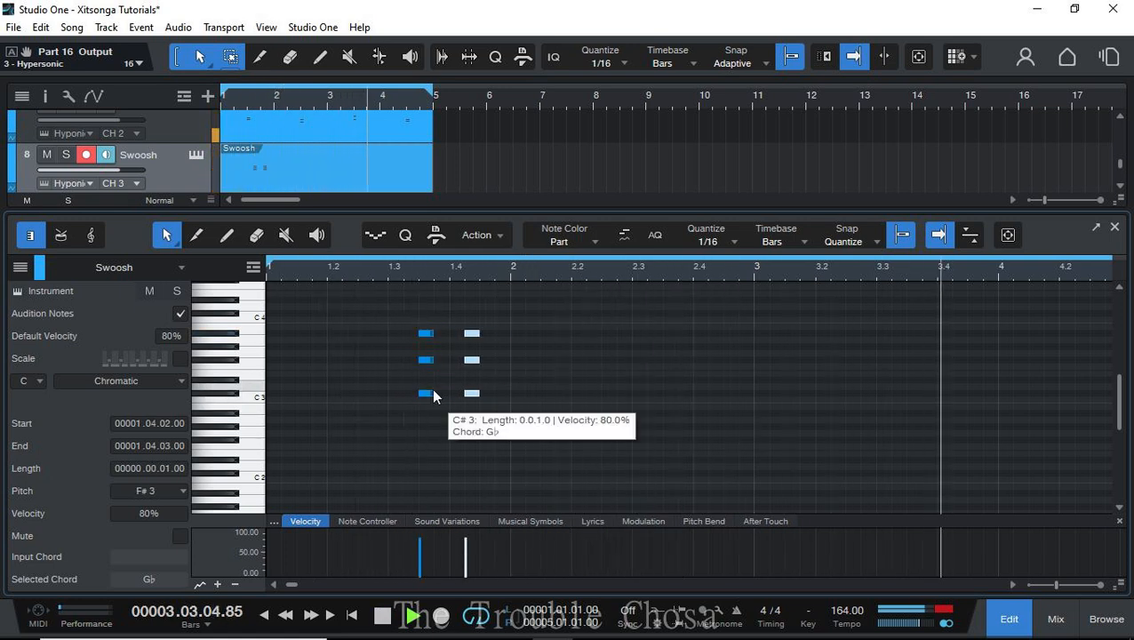
- Duplicate the two Swoosh chords to 2.3.3 and 2.4.2 using C#3, F3 and G#3, play them back, and save the song
{"action": "key", "text": "space"}
{"action": "key", "text": "space"}
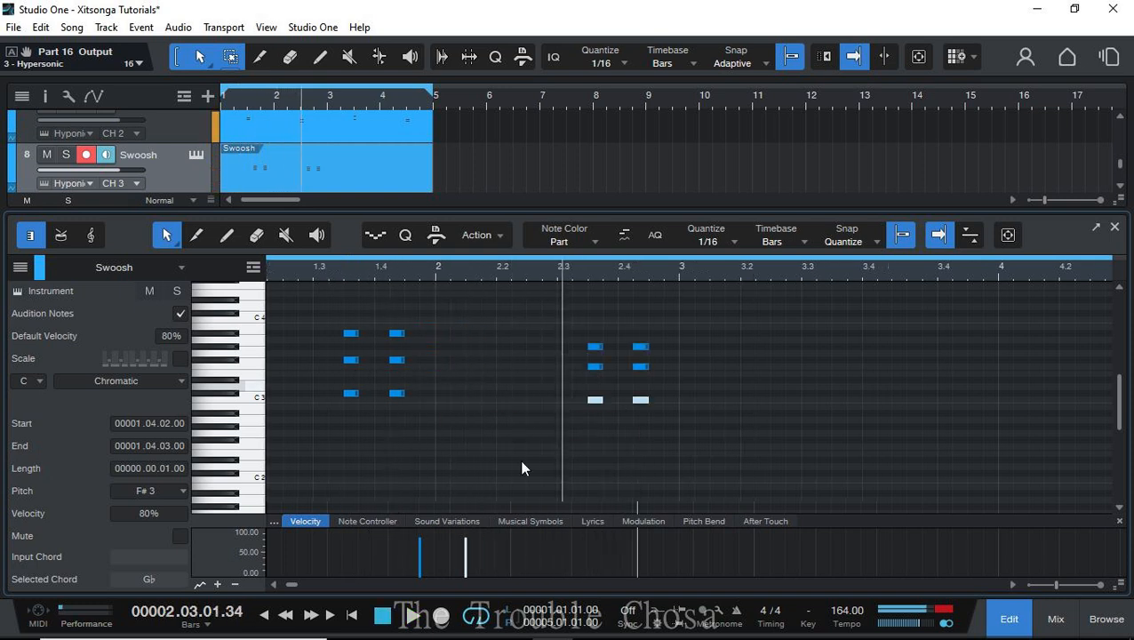
{"action": "key", "text": "space"}
{"action": "key", "text": "space"}
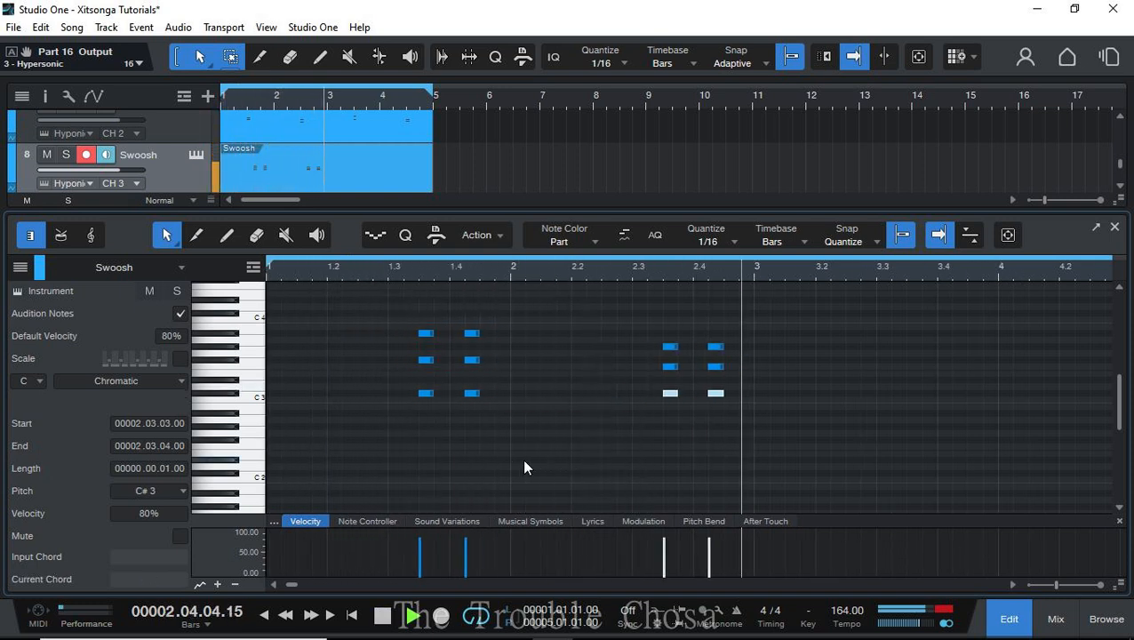
{"action": "key", "text": "ctrl+s"}
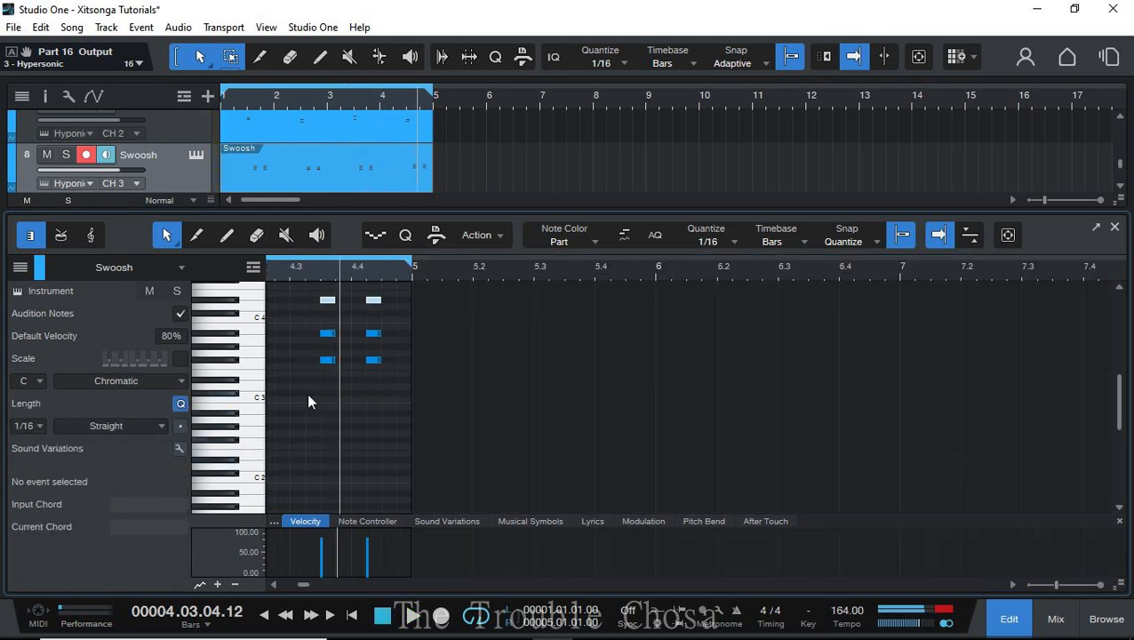
- Play the loop, transpose all Swoosh notes down an octave, and close the note editor
{"action": "key", "text": "space"}
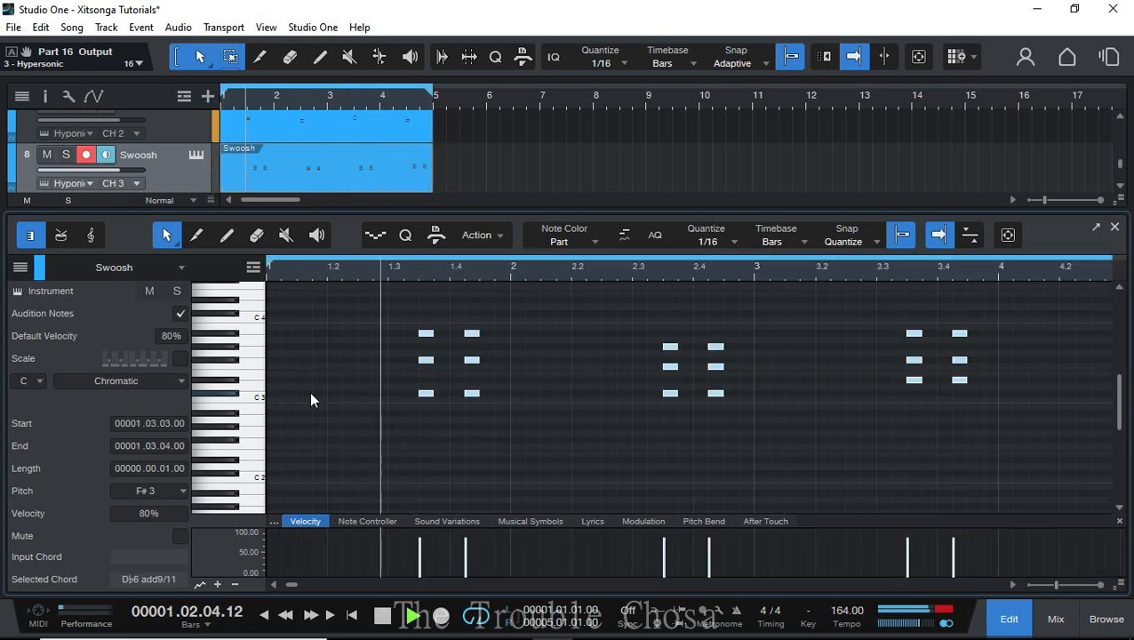
{"action": "key", "text": "shift+Down"}
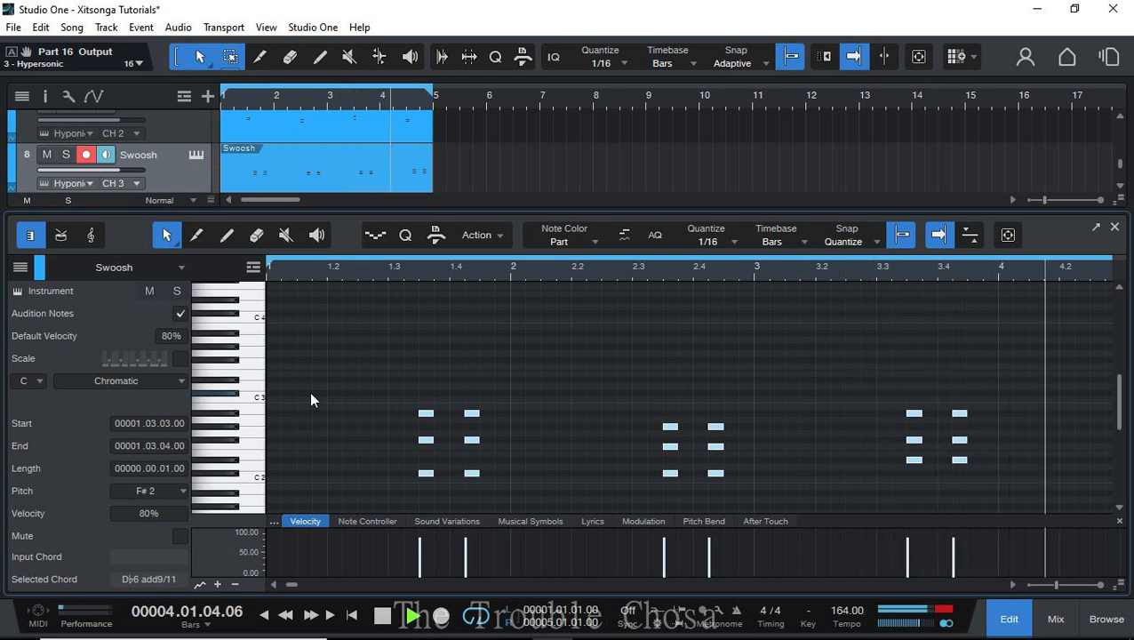
{"action": "left_click", "coordinate": [1114, 231]}
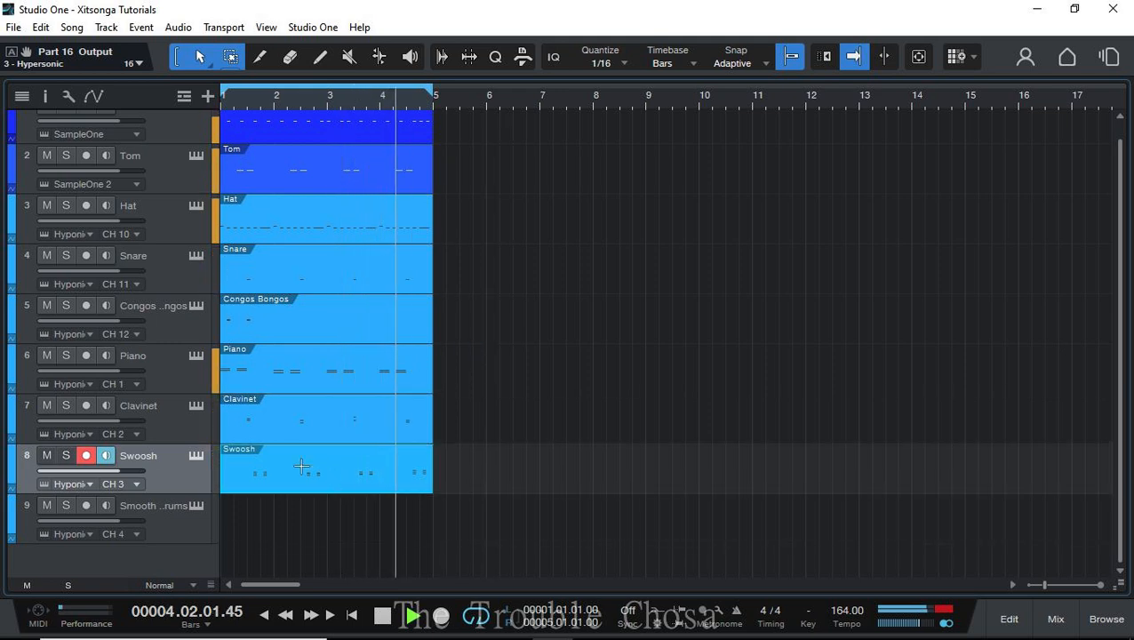
- Create a four-bar Smooth Steel Drums part and enter sixteenth-note C#3 and F#3 pairs at 1.1.3 and 1.3.1, with the loop playing
{"action": "double_click", "coordinate": [227, 530]}
{"action": "double_click", "coordinate": [258, 530]}
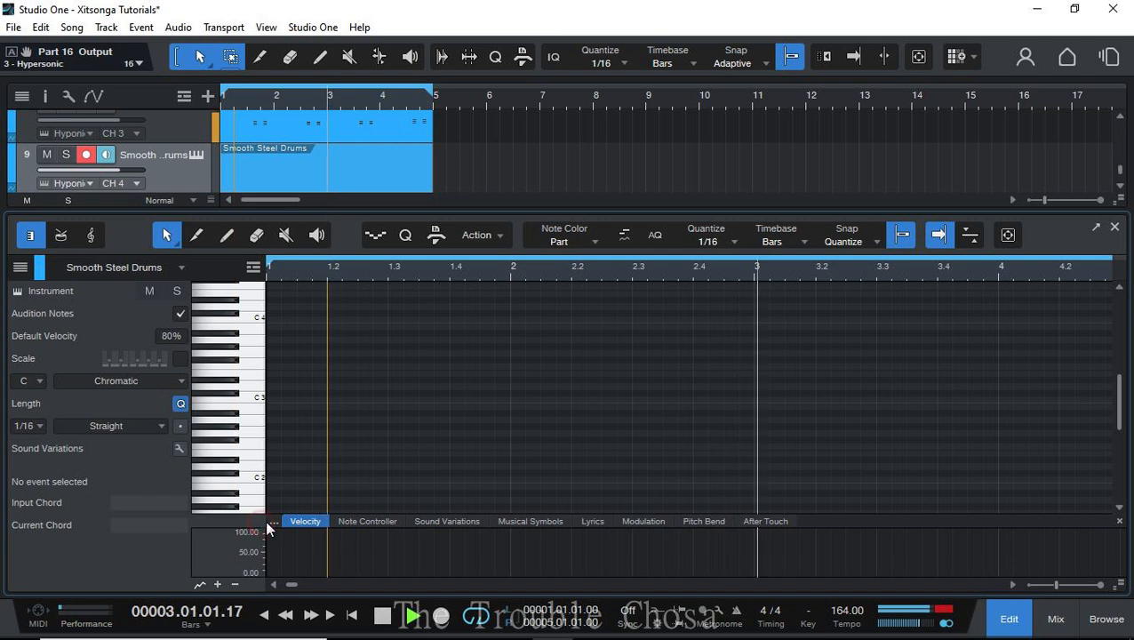
{"action": "key", "text": "f"}
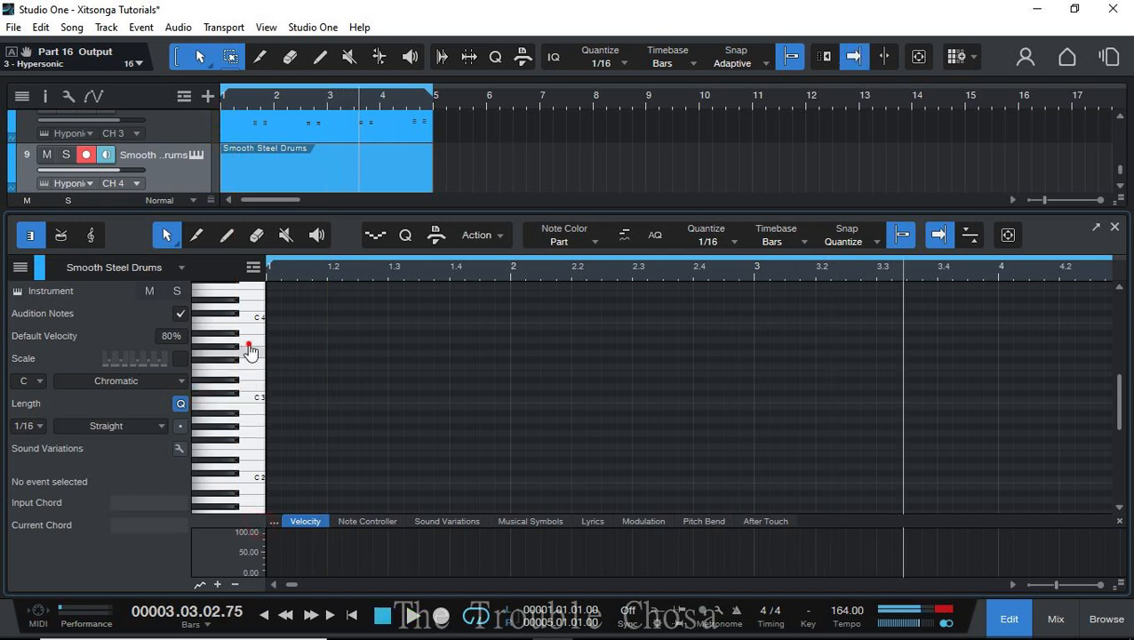
{"action": "scroll", "coordinate": [249, 436], "scroll_direction": "up", "scroll_amount": 1}
{"action": "key", "text": "space"}
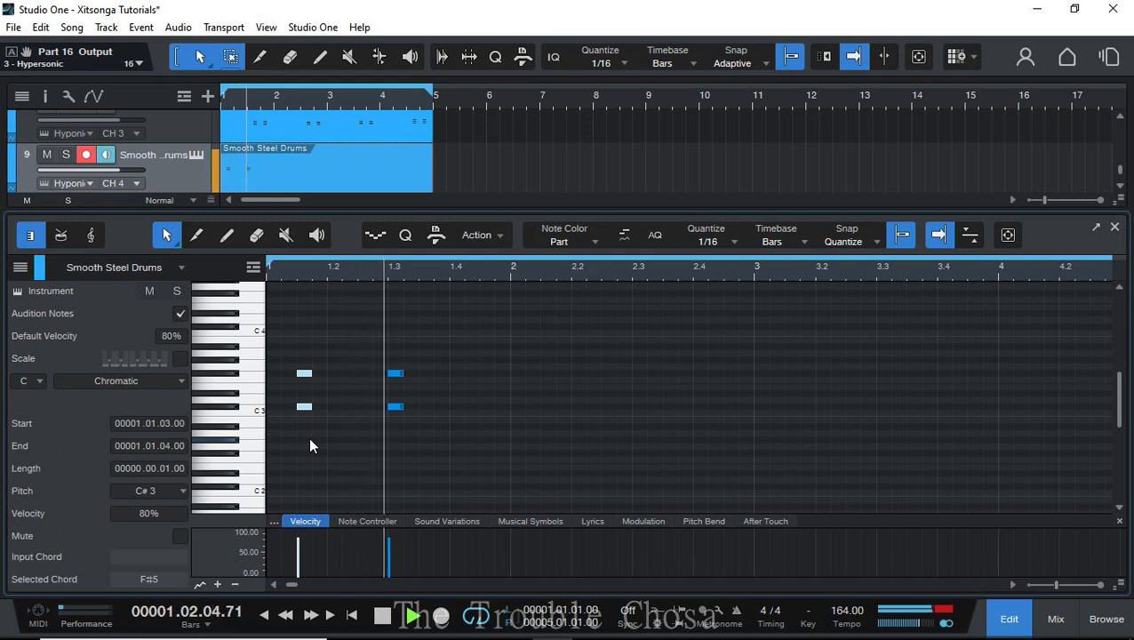
- Duplicate the steel drum pairs across bars 2 to 4 with G#3 on top in bar 2, and raise the bar 3 pairs to D#3 and A#3
{"action": "left_click", "coordinate": [420, 351]}
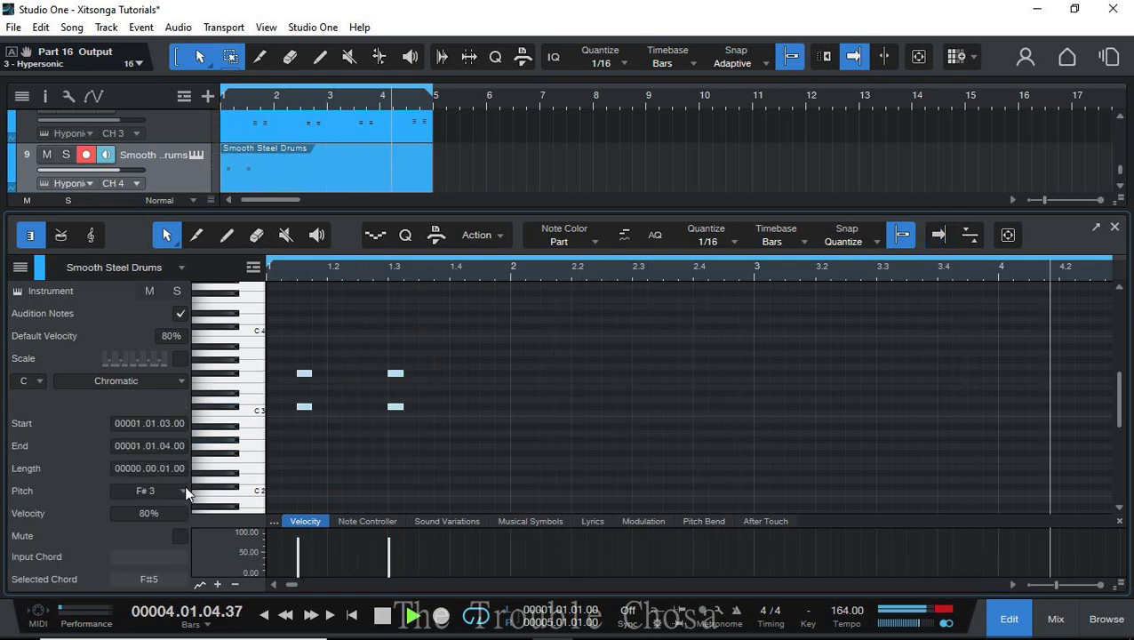
{"action": "key", "text": "ctrl+d"}
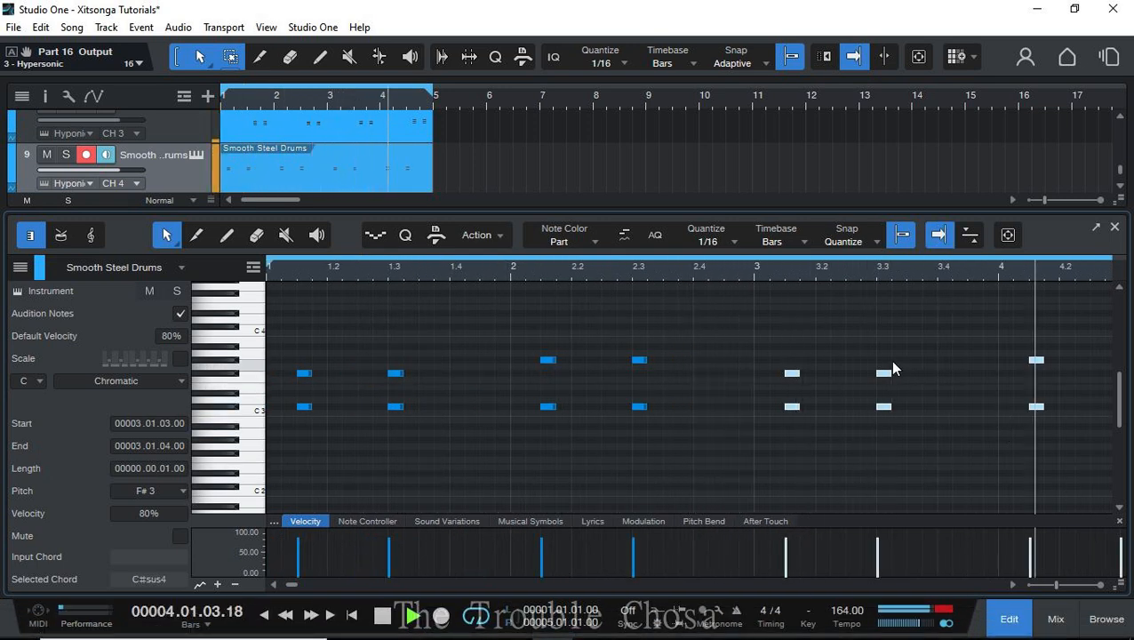
{"action": "left_click_drag", "start_coordinate": [919, 344], "coordinate": [719, 382]}
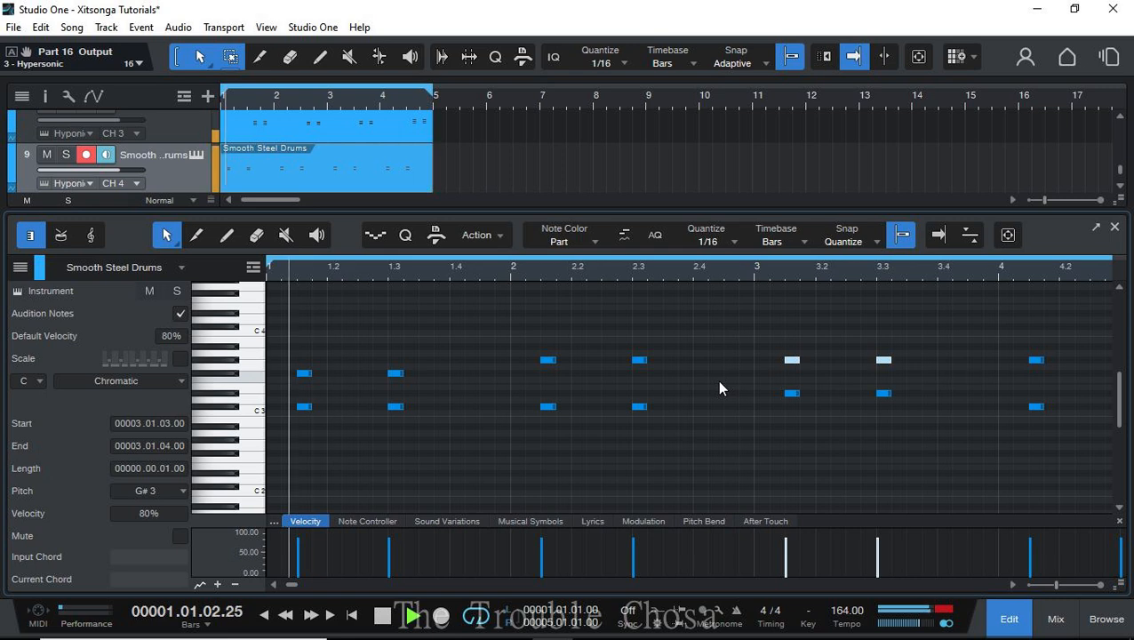
{"action": "key", "text": "Up"}
{"action": "key", "text": "Up"}
- Retune the steel drum notes in bar 4 to A#2 and D#3 at 4.1.3 and to D#3 and A#3 at 4.3.1
{"action": "left_click", "coordinate": [1052, 361]}
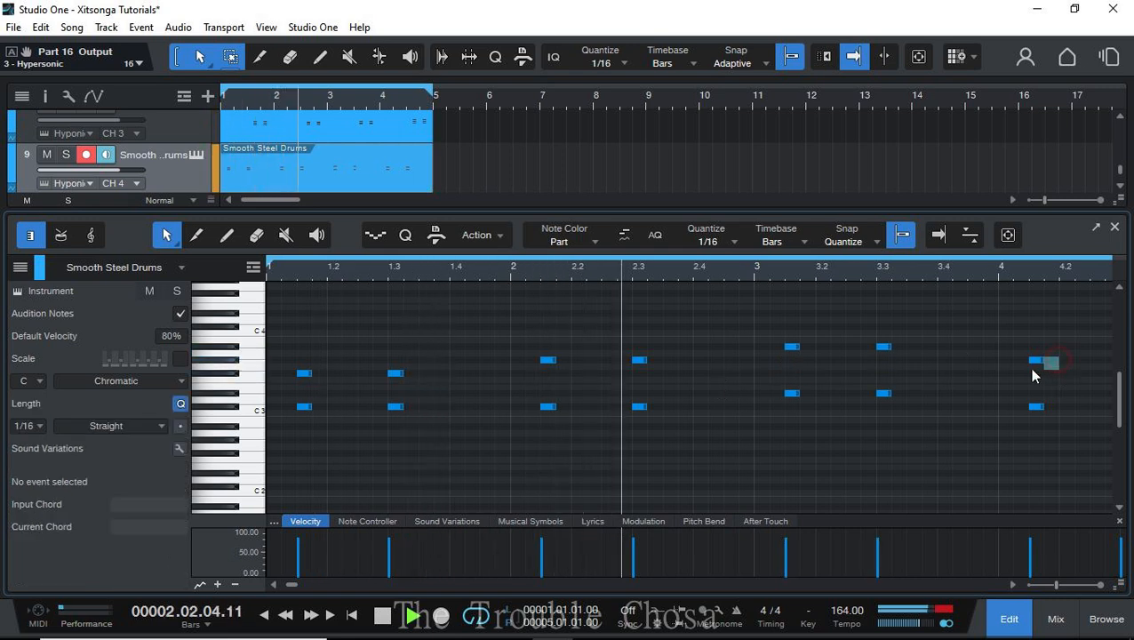
{"action": "key", "text": "space"}
{"action": "left_click_drag", "start_coordinate": [1024, 407], "coordinate": [1026, 413]}
{"action": "key", "text": "Down"}
{"action": "key", "text": "Down"}
{"action": "key", "text": "Down"}
{"action": "key", "text": "Down"}
{"action": "key", "text": "Down"}
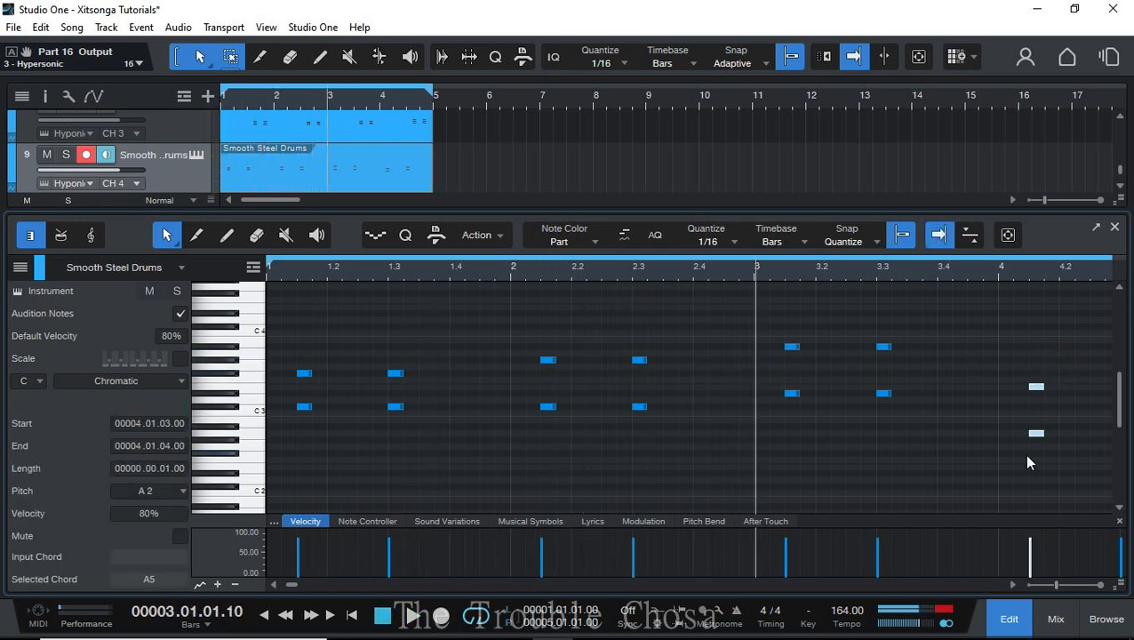
{"action": "key", "text": "space"}
{"action": "left_click", "coordinate": [1036, 438]}
{"action": "key", "text": "Up"}
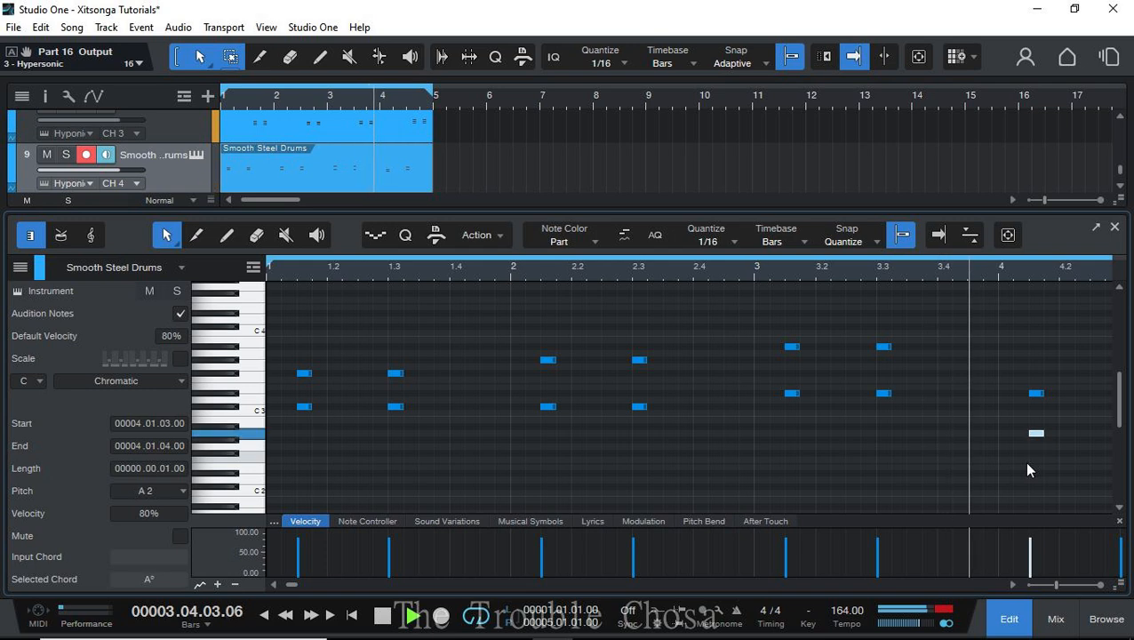
{"action": "key", "text": "Up"}
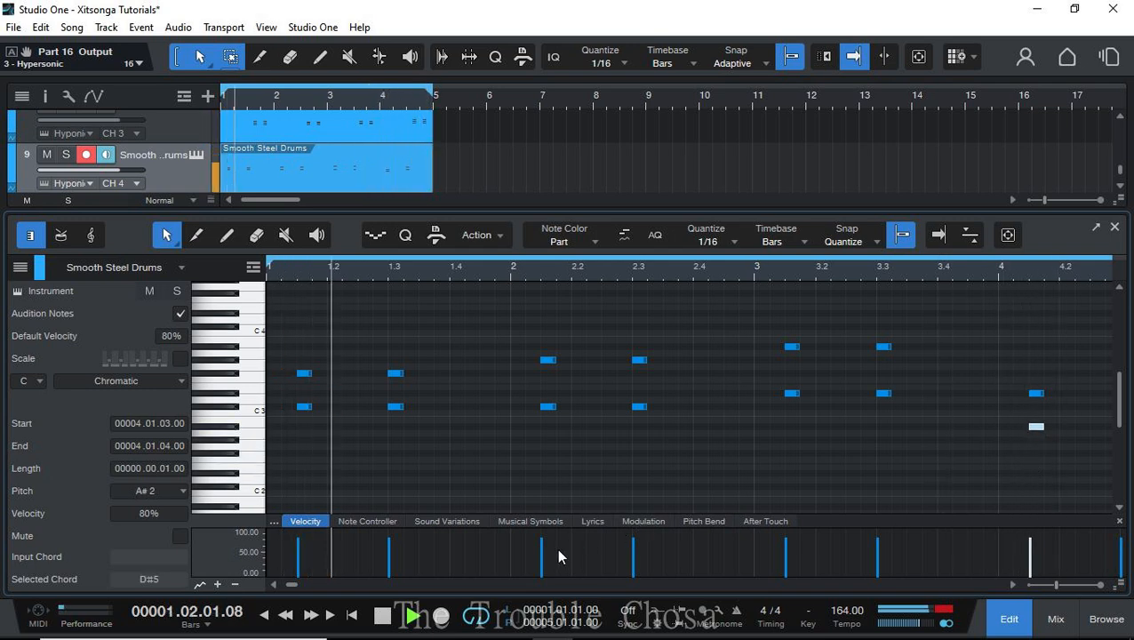
{"action": "left_click", "coordinate": [619, 584]}
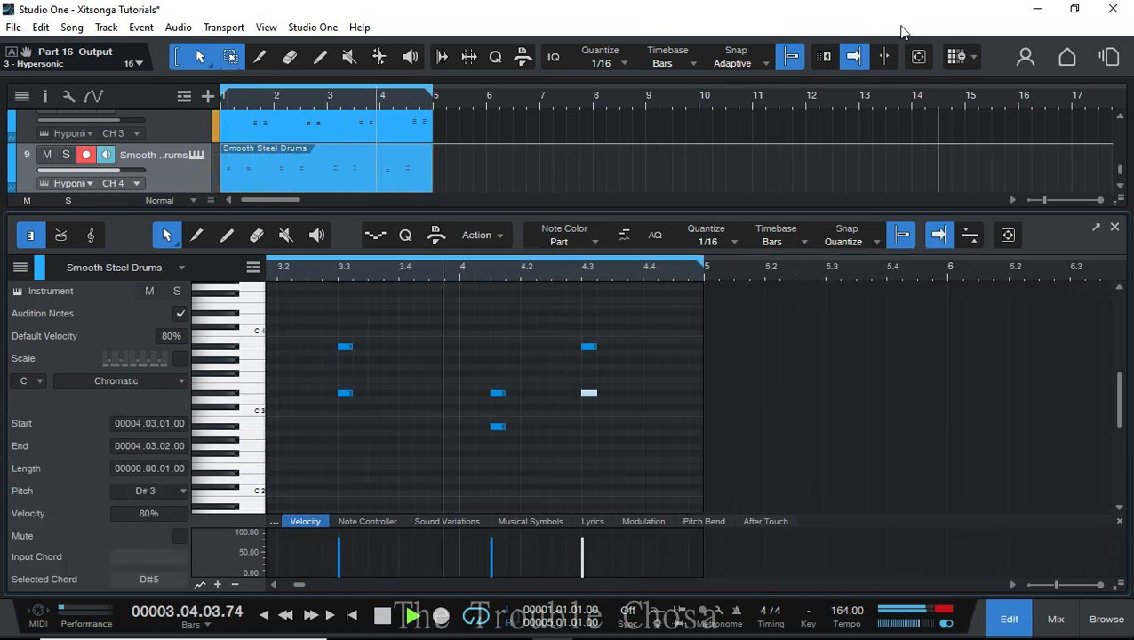
- Toggle the arrangement's autoscroll and snapping off and back on while the loop plays
{"action": "left_click", "coordinate": [853, 56]}
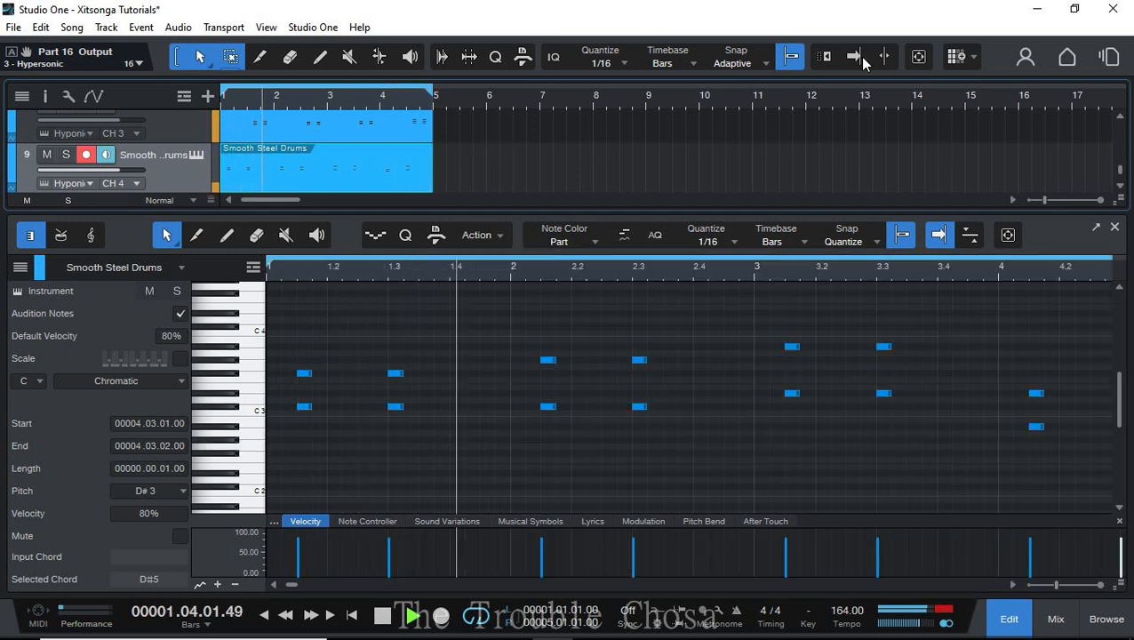
{"action": "left_click", "coordinate": [790, 62]}
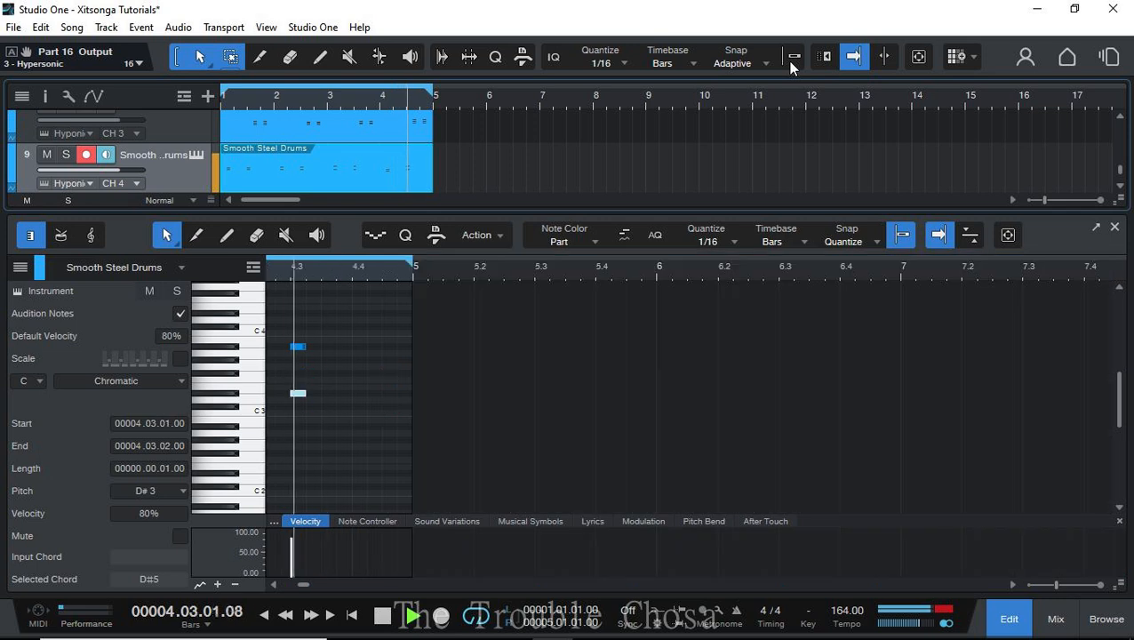
{"action": "left_click", "coordinate": [790, 61]}
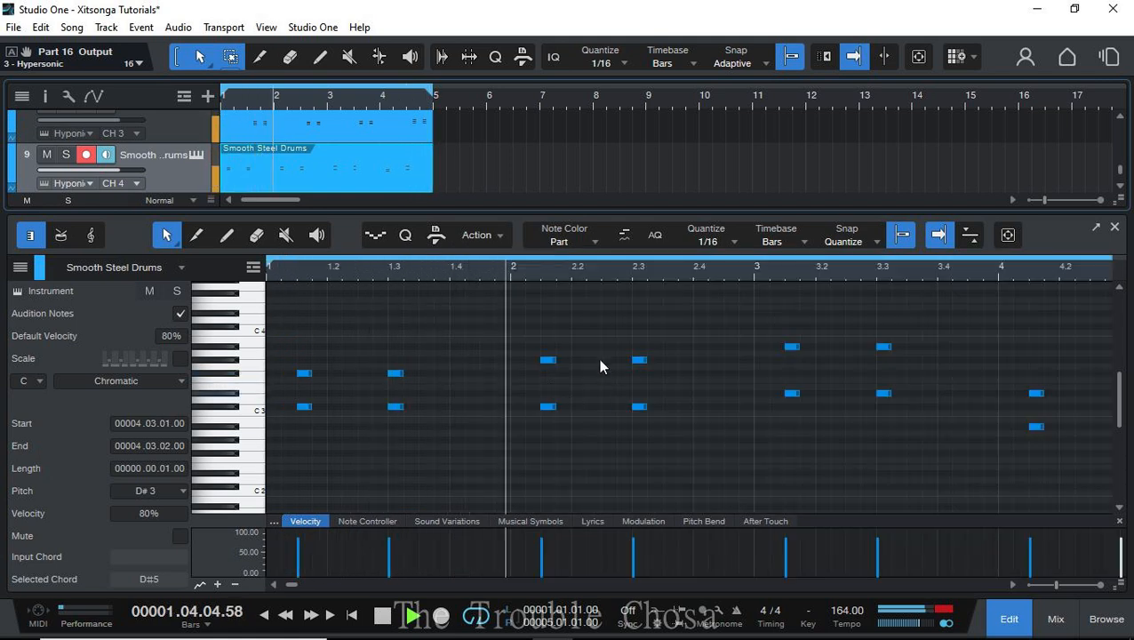
- Close the note editor, open the Hypersonic instrument, and select the Strat Wah patch in slot 05
{"action": "left_click", "coordinate": [1114, 226]}
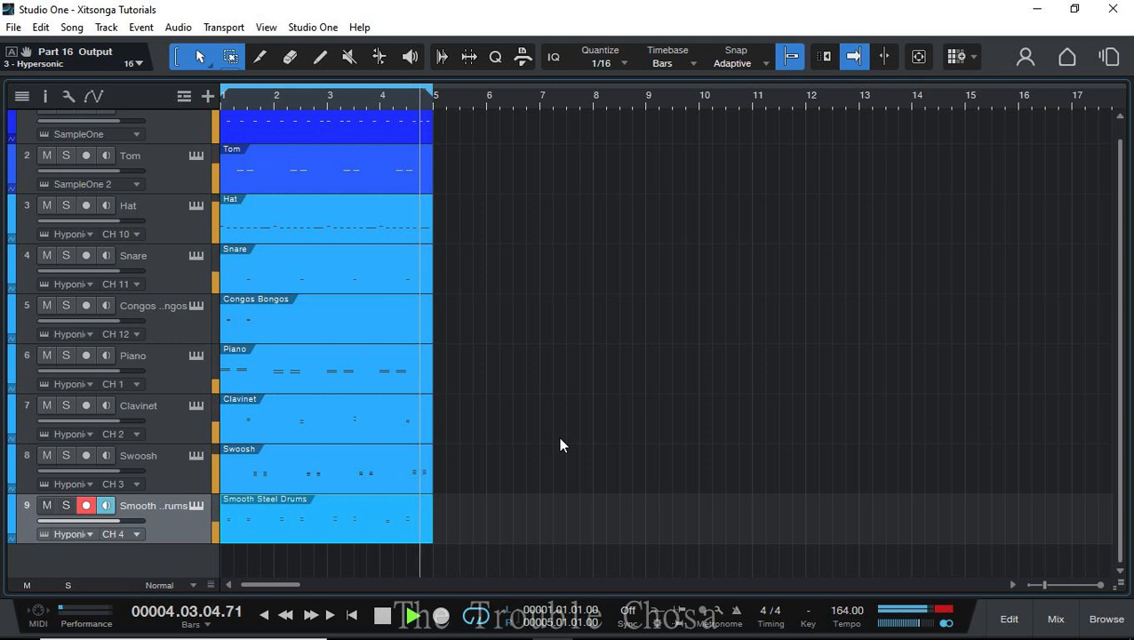
{"action": "left_click", "coordinate": [194, 505]}
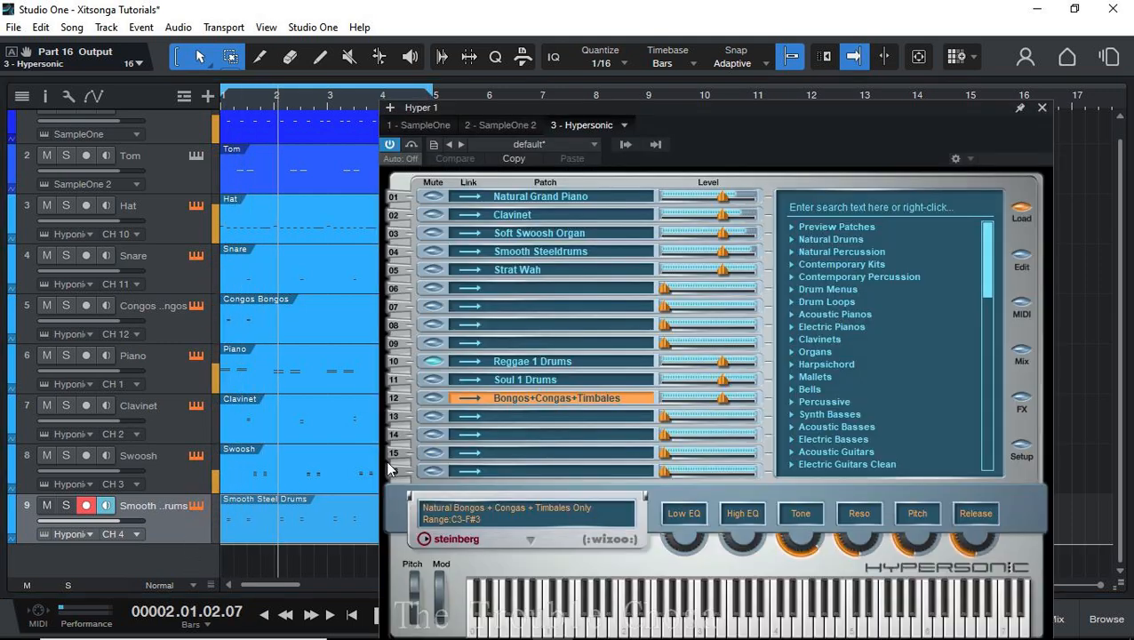
{"action": "left_click", "coordinate": [541, 270]}
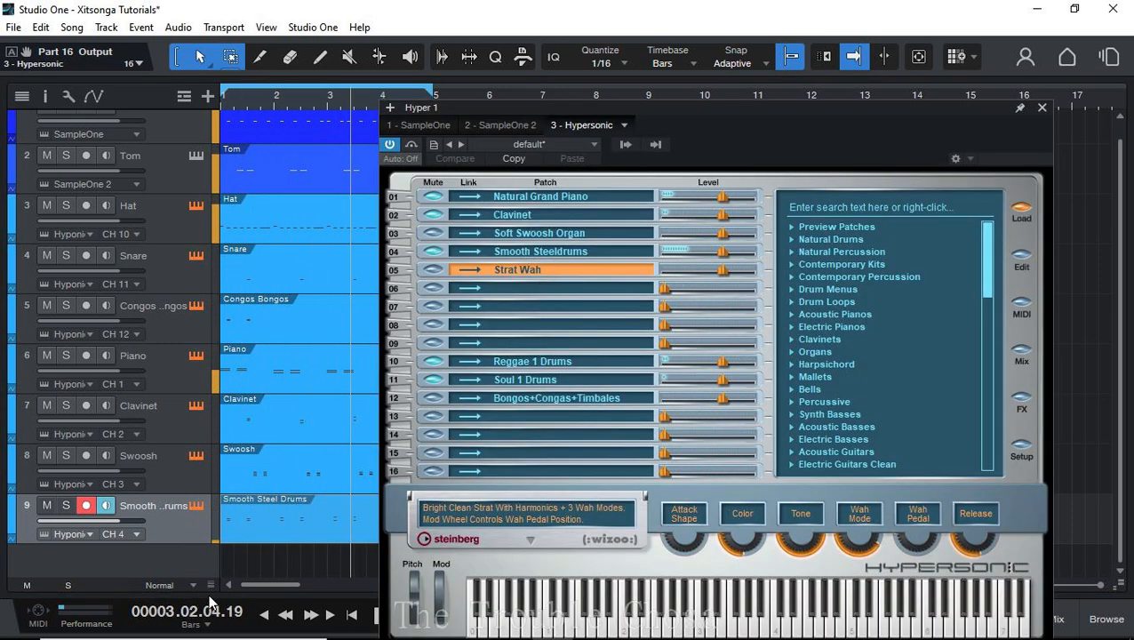
- Duplicate the Smooth Steel Drums track complete with its own Hypersonic instance, close the instrument window, and set the copy to CH 5
{"action": "right_click", "coordinate": [188, 505]}
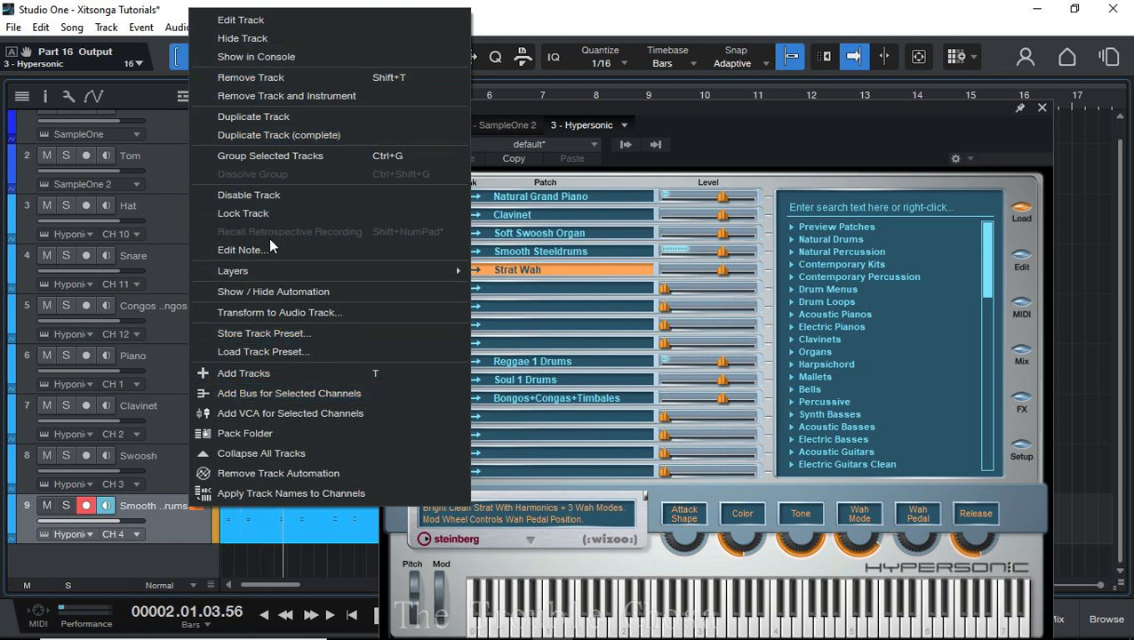
{"action": "left_click", "coordinate": [255, 127]}
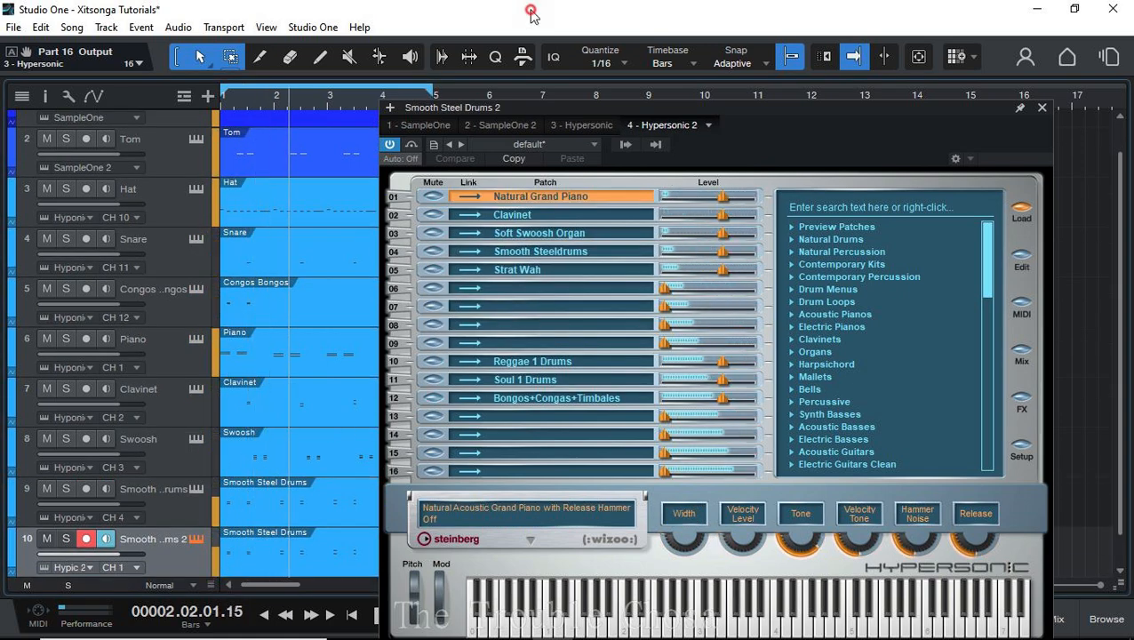
{"action": "left_click", "coordinate": [1042, 110]}
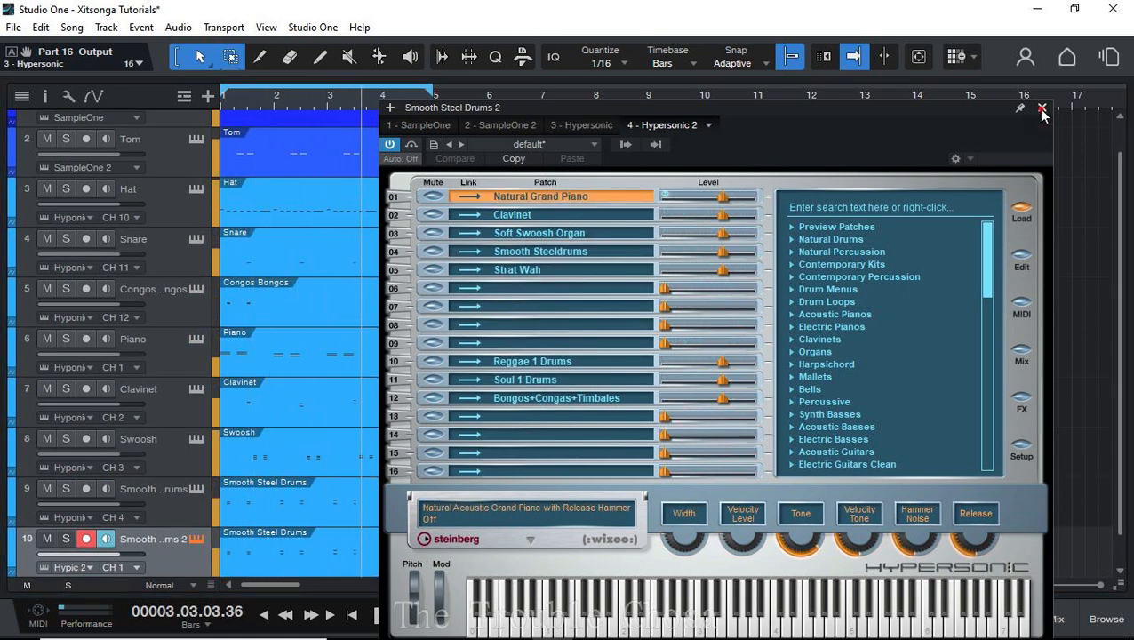
{"action": "scroll", "coordinate": [542, 346], "scroll_direction": "down", "scroll_amount": 1}
{"action": "scroll", "coordinate": [543, 347], "scroll_direction": "up", "scroll_amount": 2}
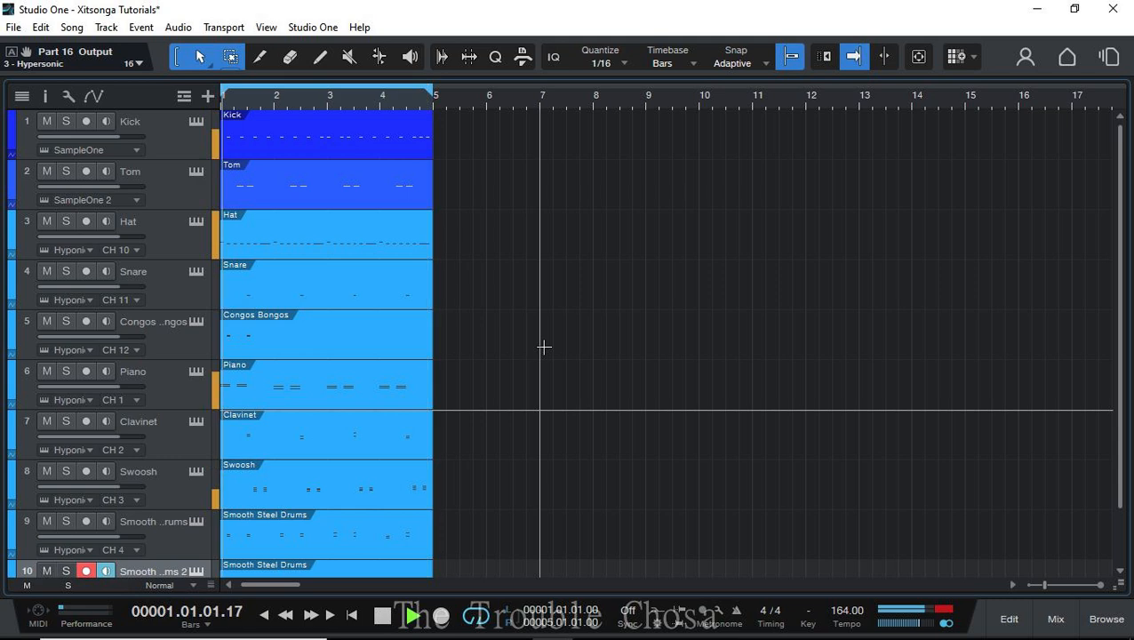
{"action": "scroll", "coordinate": [541, 342], "scroll_direction": "down", "scroll_amount": 1}
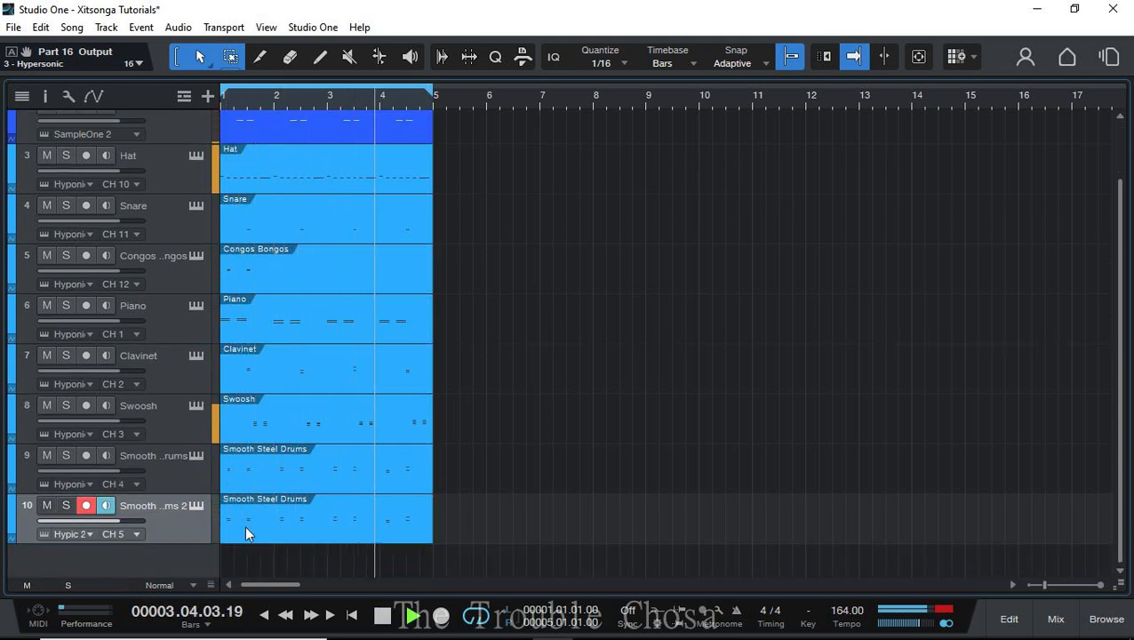
- Rename the duplicated steel drums track to Wah
{"action": "double_click", "coordinate": [159, 507]}
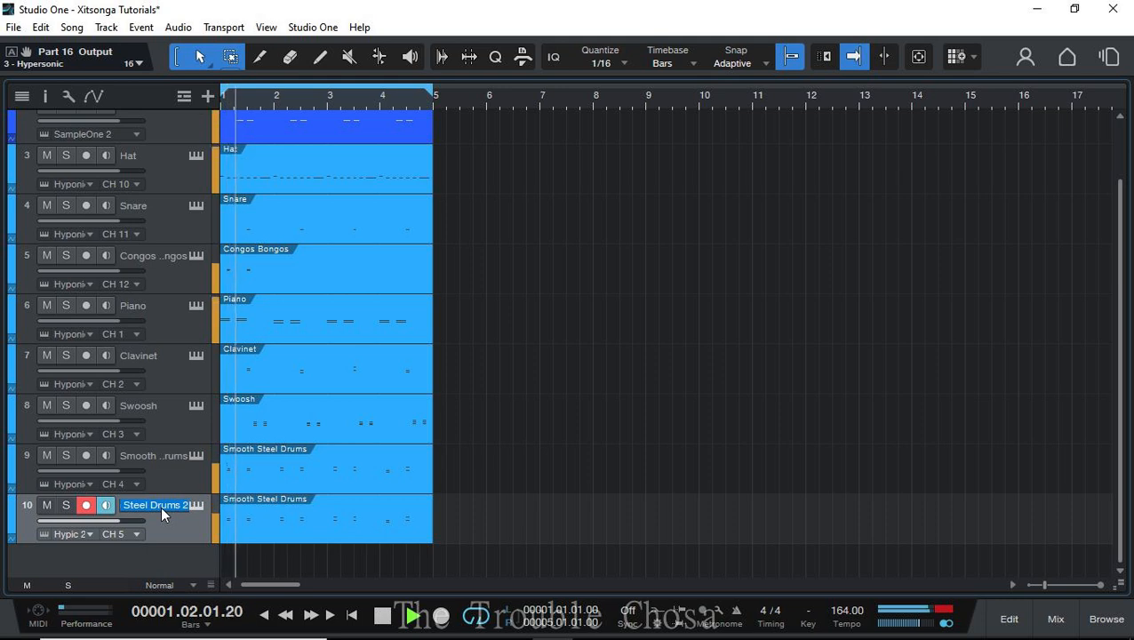
{"action": "type", "text": "wAHJ"}
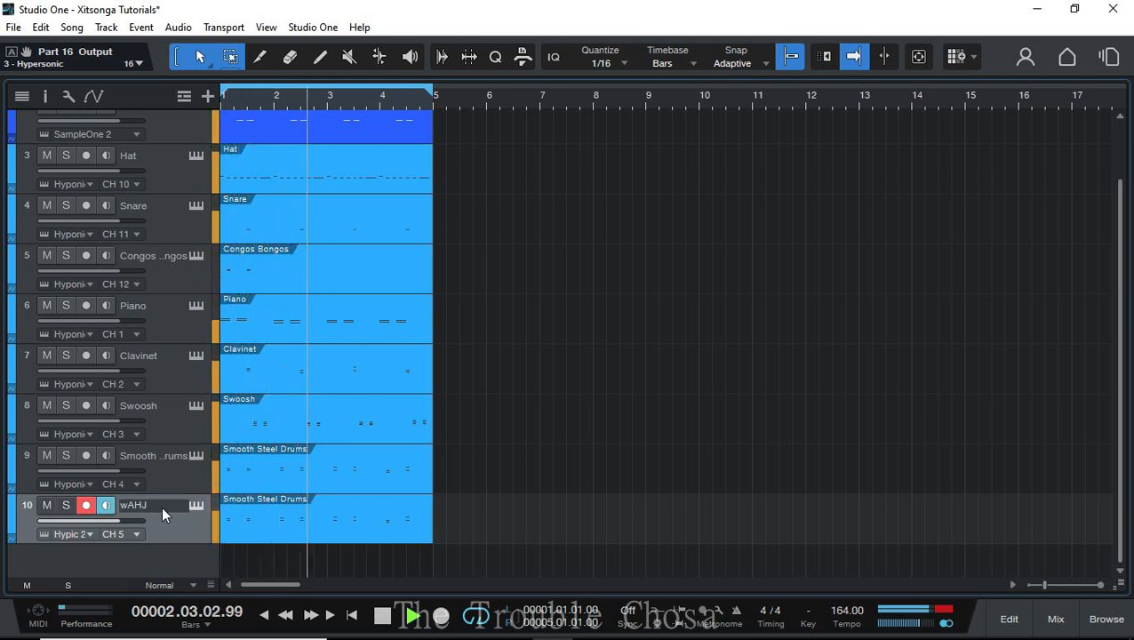
{"action": "key", "text": "BackSpace"}
{"action": "key", "text": "BackSpace"}
{"action": "key", "text": "BackSpace"}
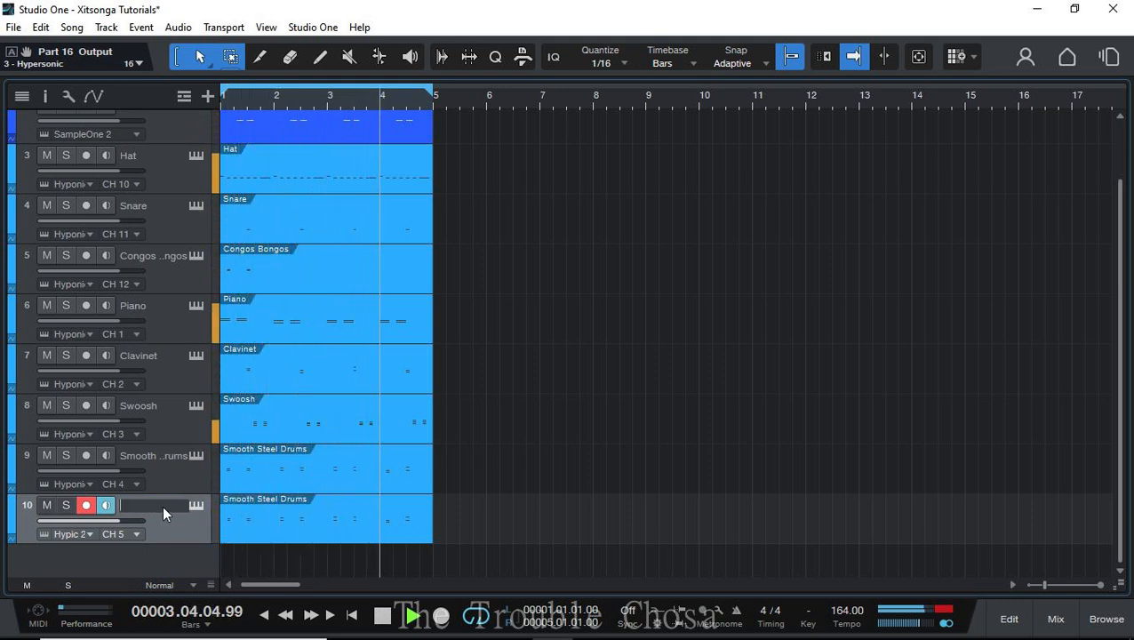
{"action": "type", "text": "W"}
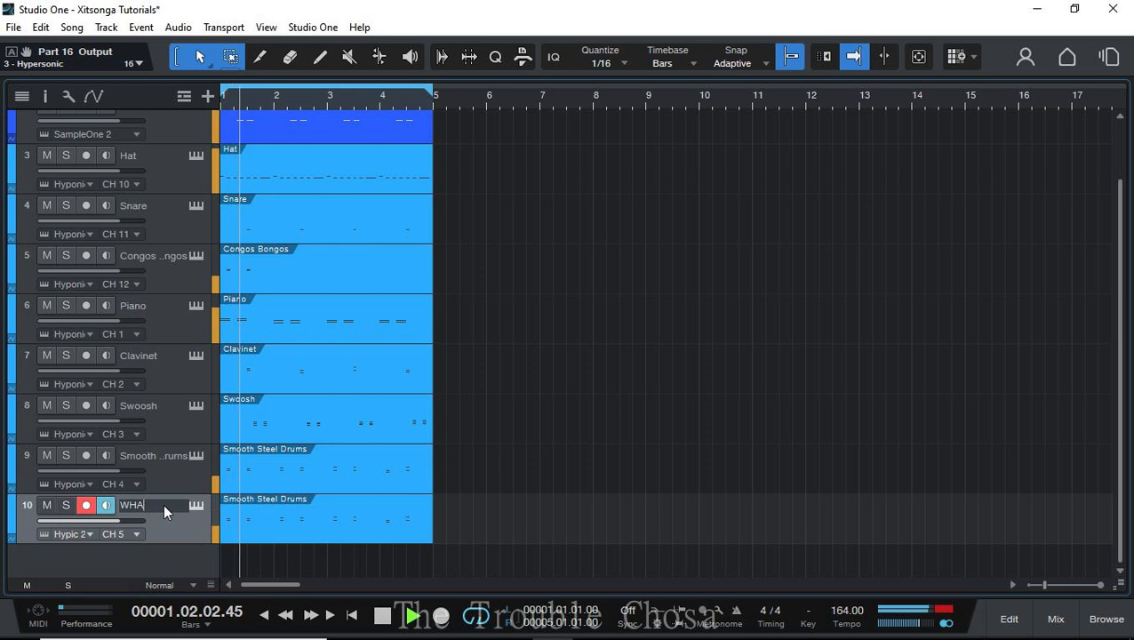
{"action": "type", "text": "ah"}
{"action": "key", "text": "Return"}
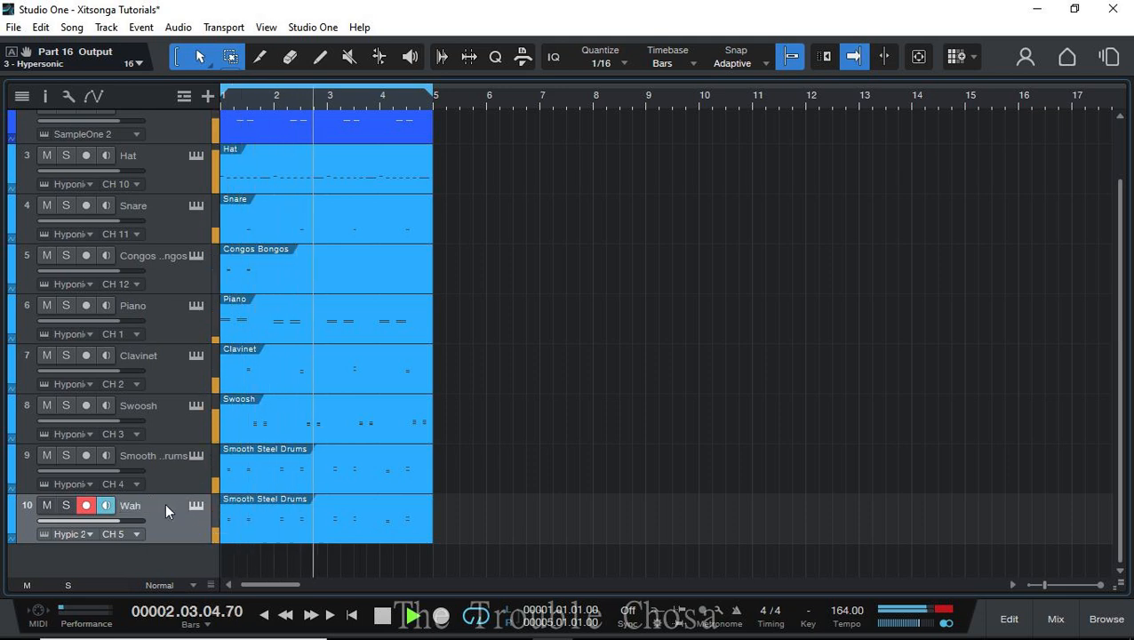
- In the Wah part, lengthen the note pairs at 2.3.1 and 4.3.1 to two beats each and delete all other notes
{"action": "double_click", "coordinate": [304, 529]}
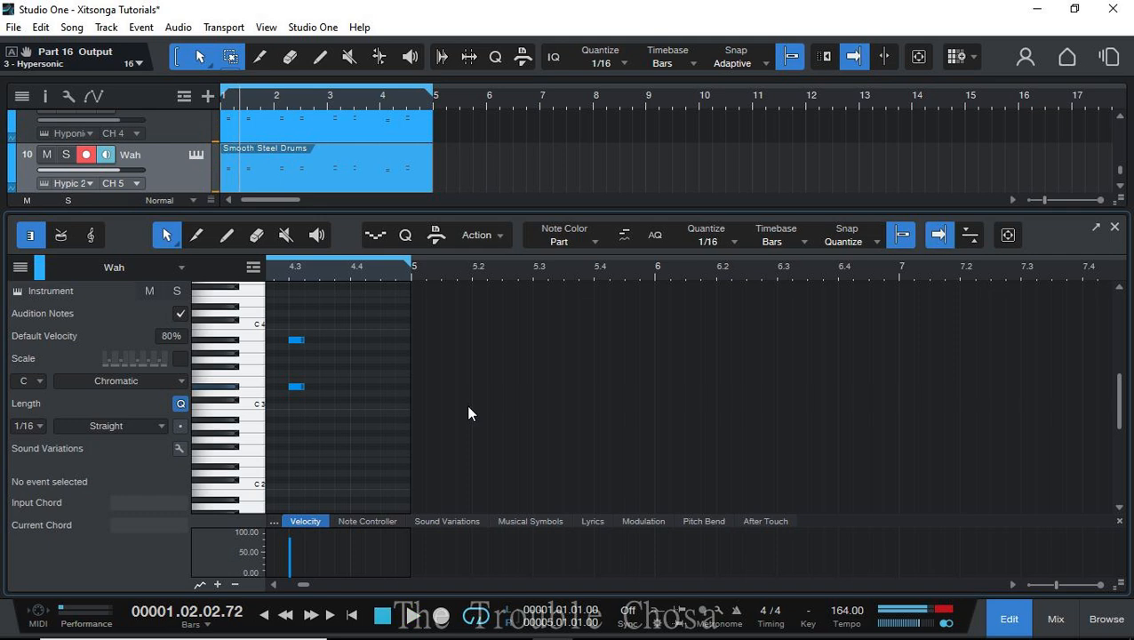
{"action": "left_click_drag", "start_coordinate": [573, 352], "coordinate": [680, 354]}
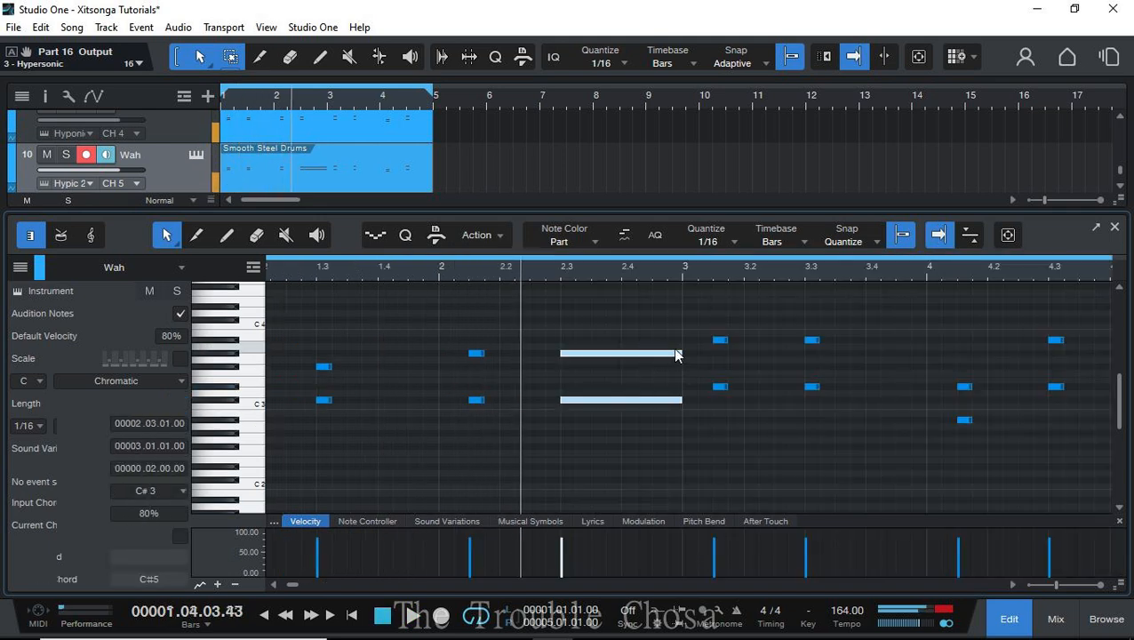
{"action": "left_click_drag", "start_coordinate": [524, 330], "coordinate": [299, 469]}
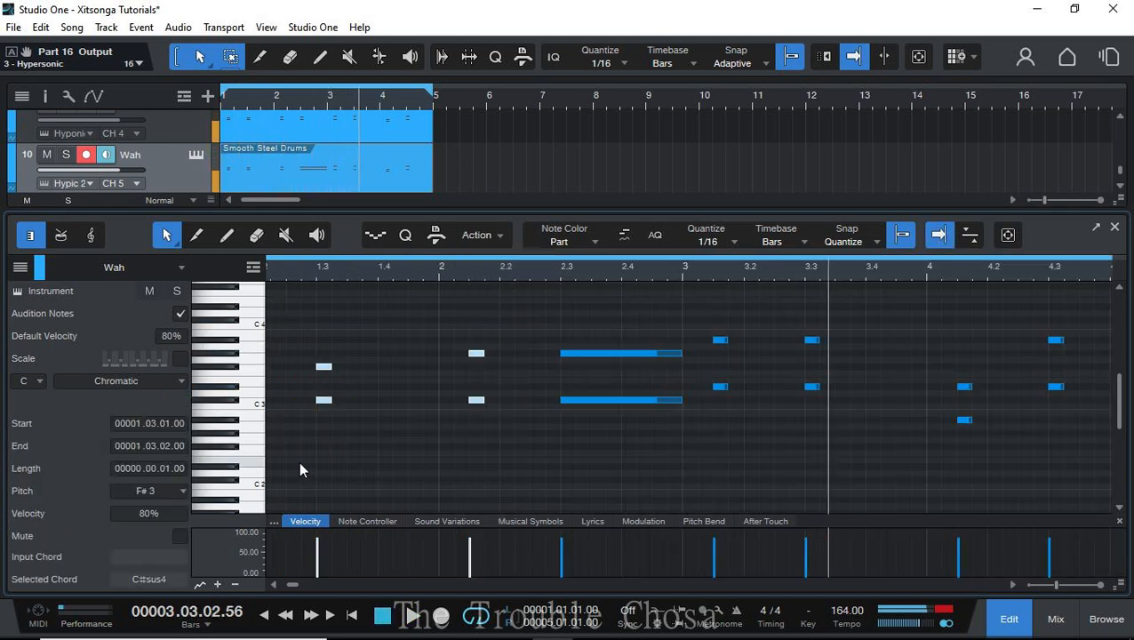
{"action": "key", "text": "Delete"}
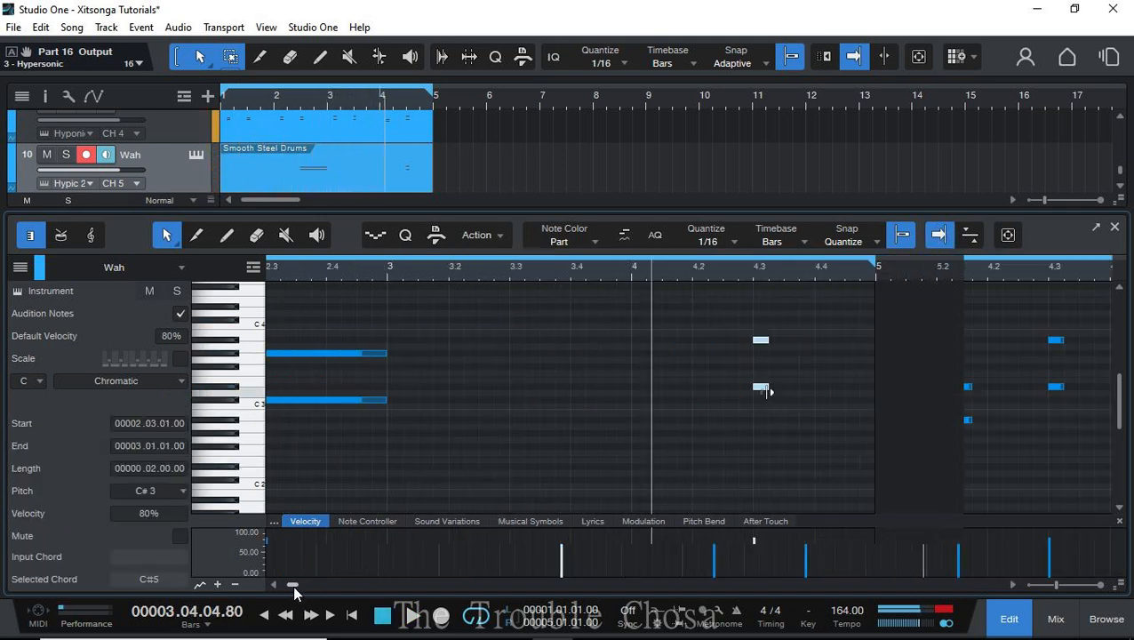
{"action": "left_click_drag", "start_coordinate": [768, 388], "coordinate": [871, 388]}
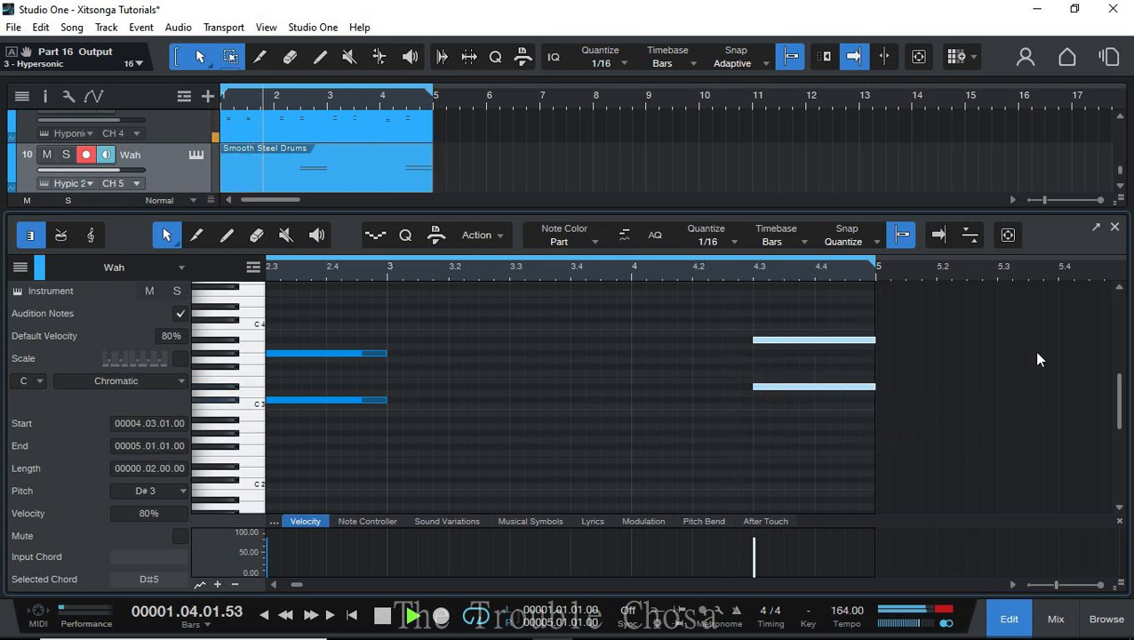
- Close the note editor and look over the arrangement from the Kick track down to the Wah track
{"action": "key", "text": "F2"}
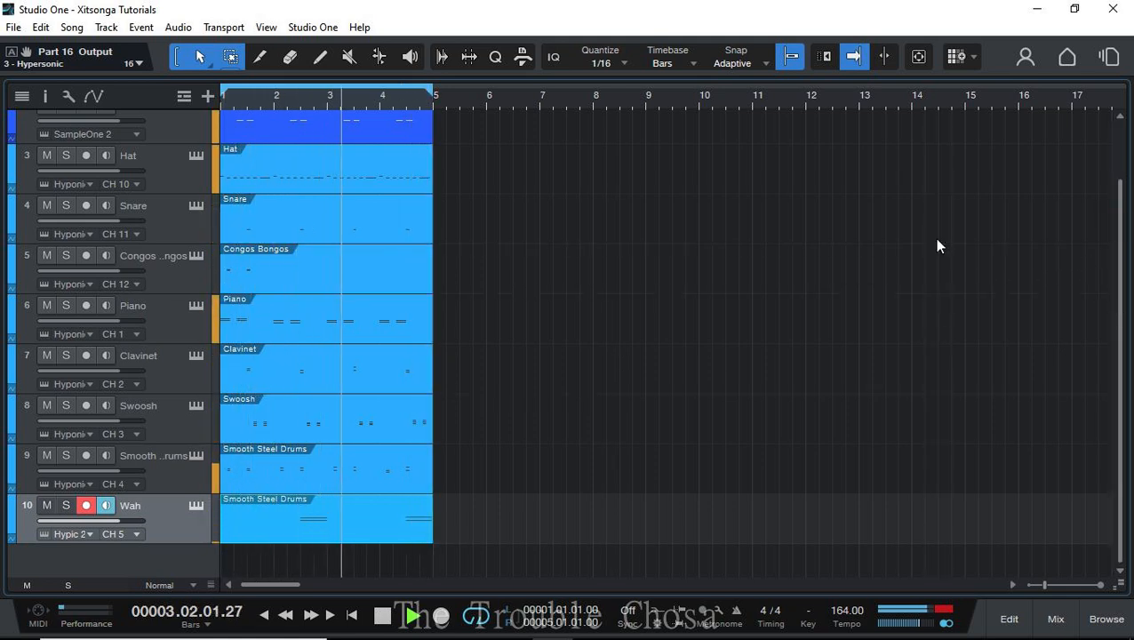
{"action": "scroll", "coordinate": [935, 236], "scroll_direction": "up", "scroll_amount": 2}
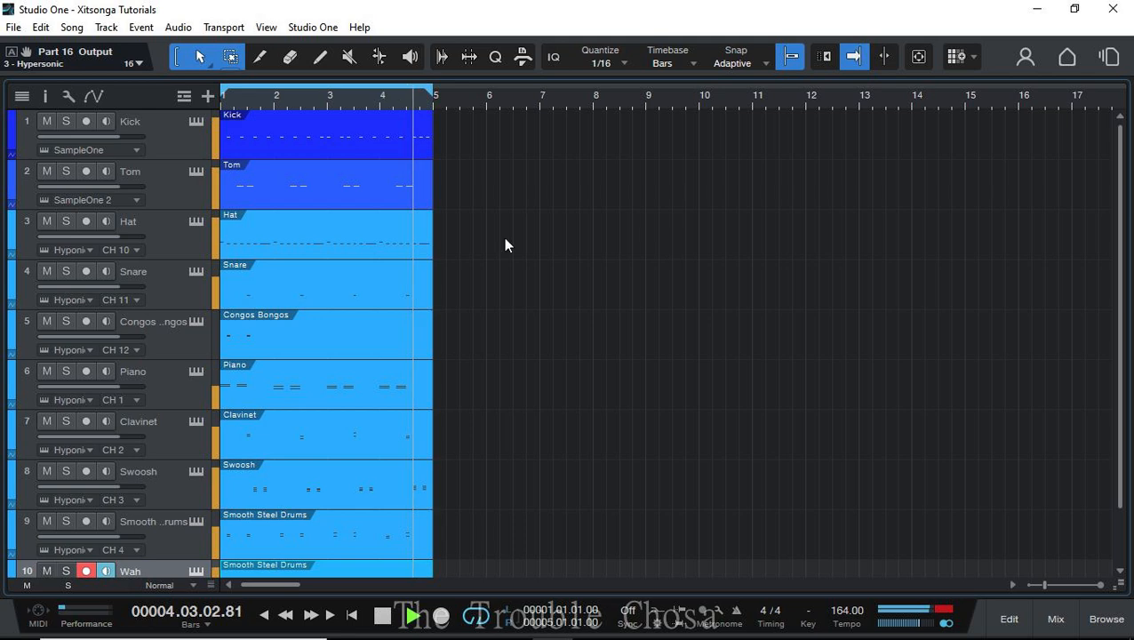
{"action": "left_click", "coordinate": [168, 134]}
{"action": "scroll", "coordinate": [622, 271], "scroll_direction": "down", "scroll_amount": 2}
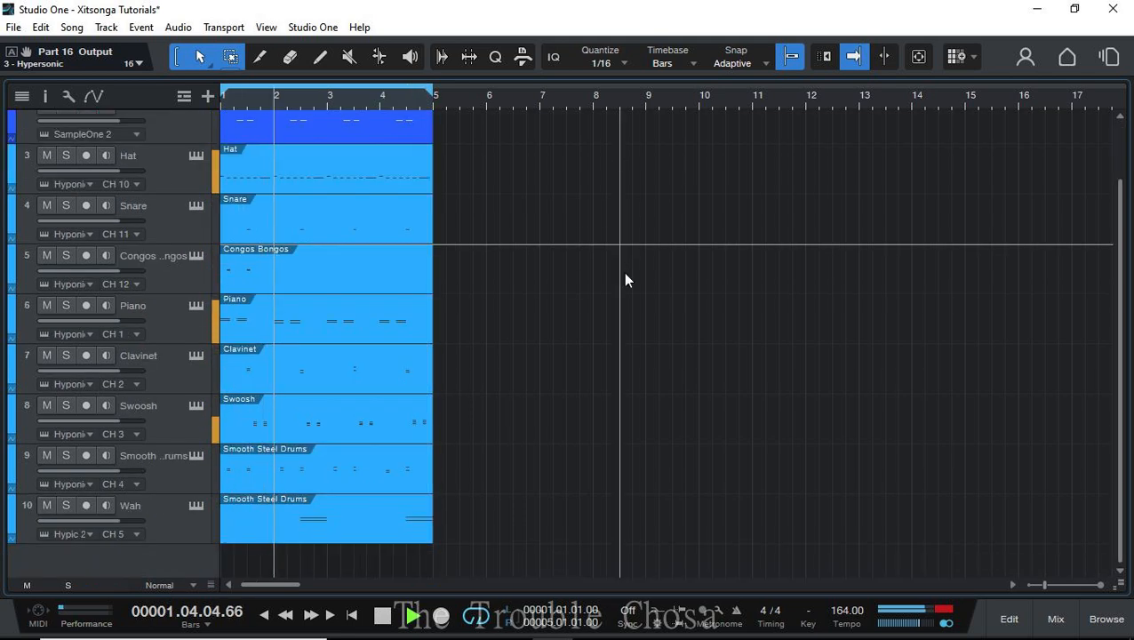
{"action": "scroll", "coordinate": [621, 271], "scroll_direction": "up", "scroll_amount": 2}
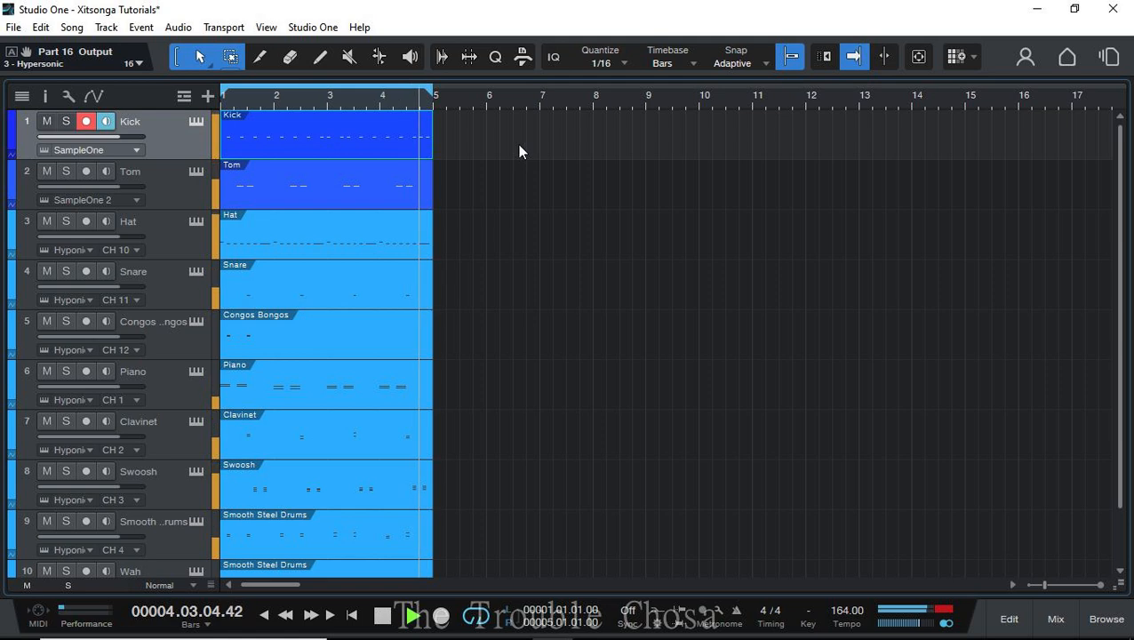
{"action": "scroll", "coordinate": [557, 298], "scroll_direction": "down", "scroll_amount": 2}
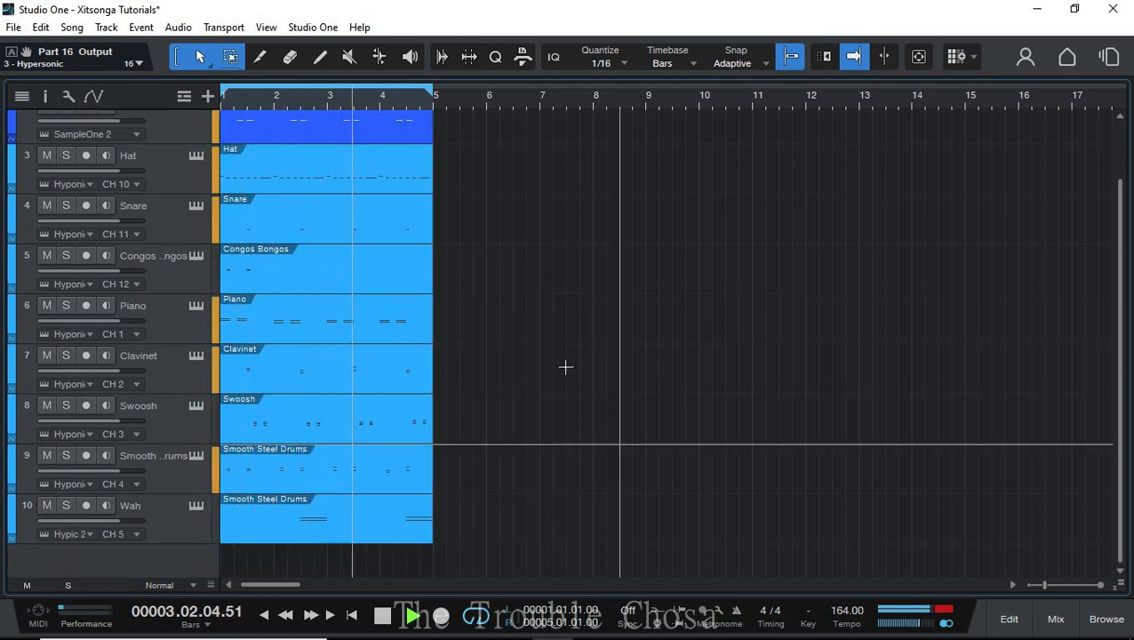
{"action": "right_click", "coordinate": [151, 573]}
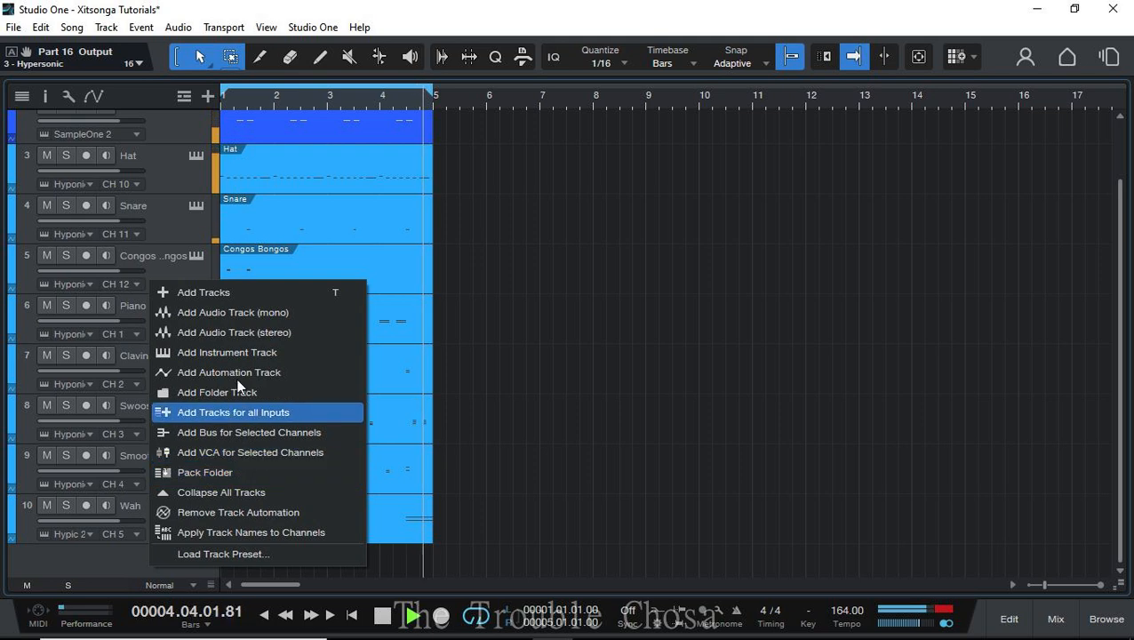
{"action": "left_click", "coordinate": [249, 350]}
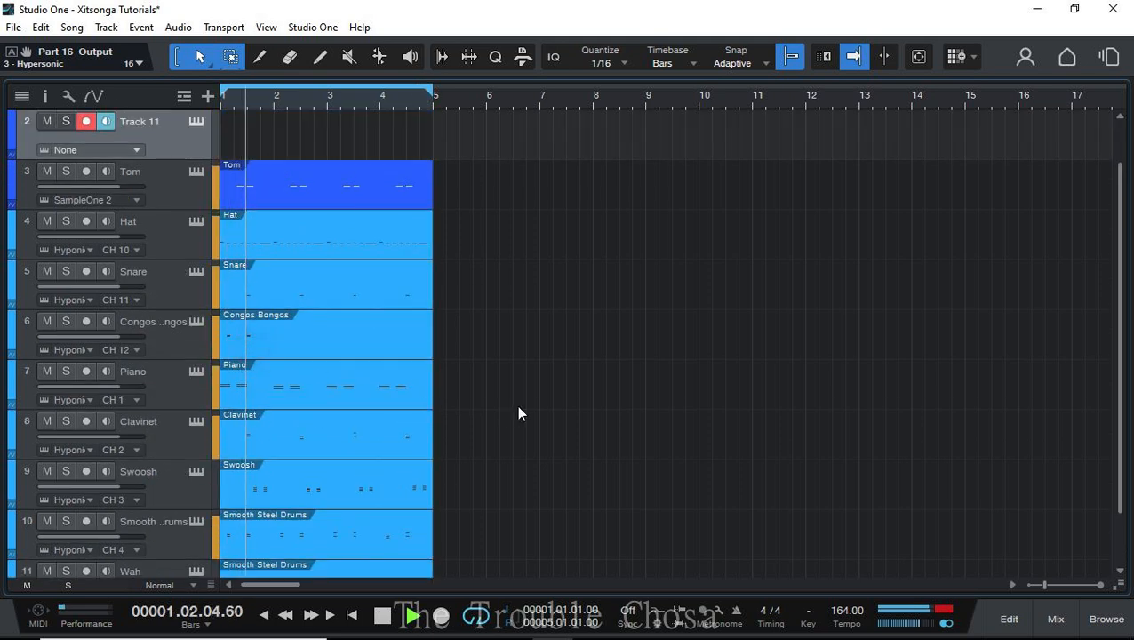
{"action": "right_click", "coordinate": [166, 146]}
{"action": "left_click", "coordinate": [253, 219]}
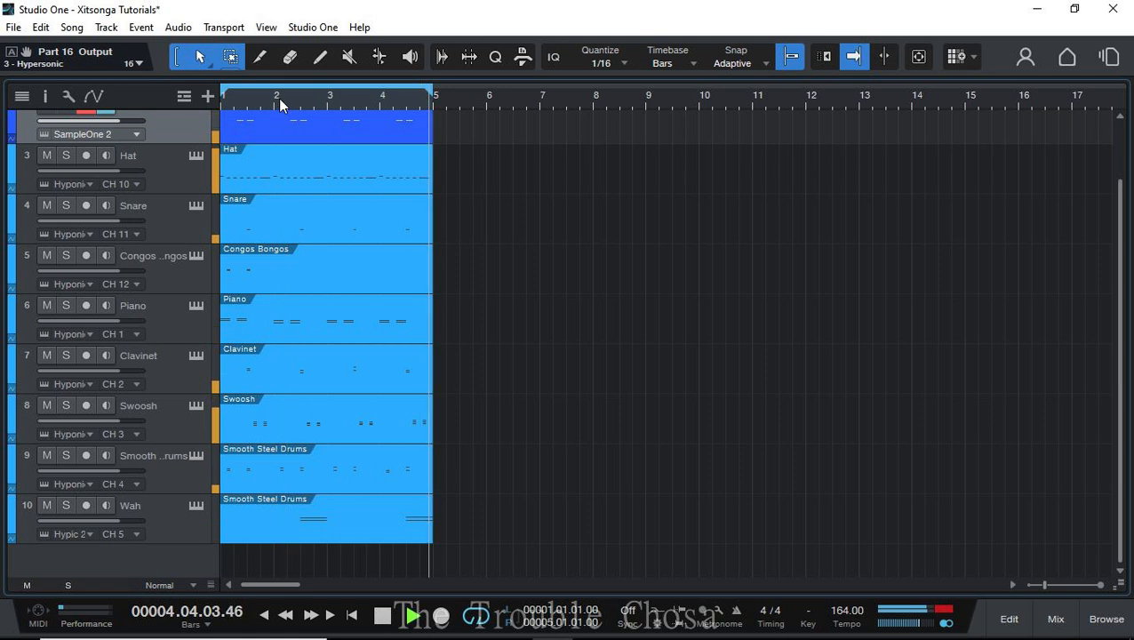
- Find the FM7 synth among the installed instruments, add it as a new track below Wah, and hide the browser
{"action": "left_click", "coordinate": [1103, 617]}
{"action": "scroll", "coordinate": [960, 418], "scroll_direction": "down", "scroll_amount": 3}
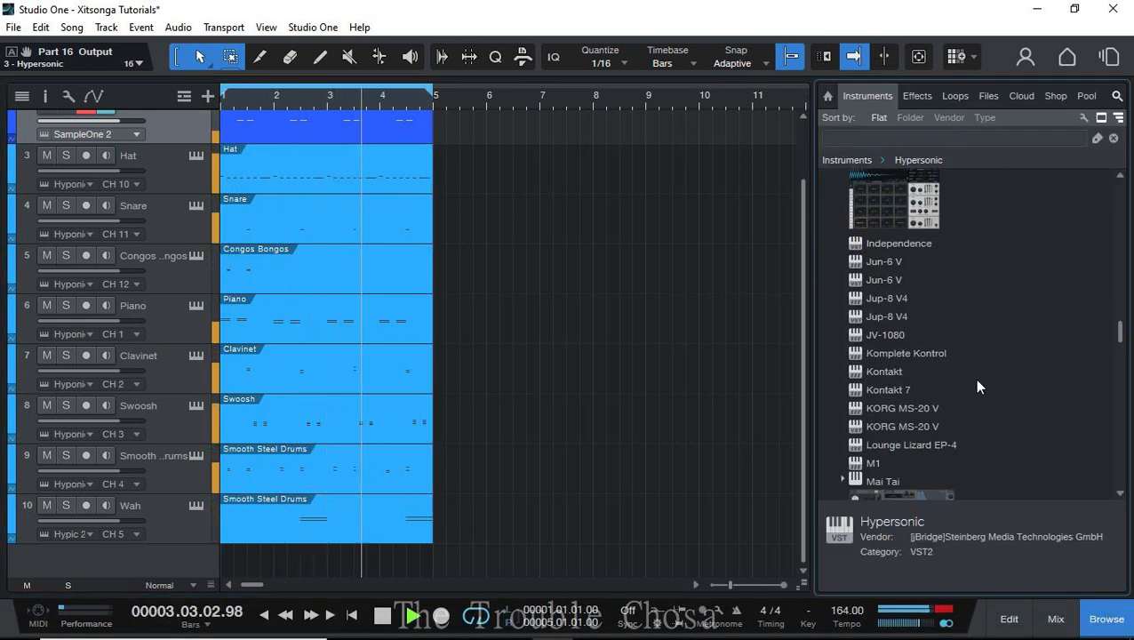
{"action": "scroll", "coordinate": [973, 378], "scroll_direction": "down", "scroll_amount": 3}
{"action": "scroll", "coordinate": [972, 373], "scroll_direction": "down", "scroll_amount": 10}
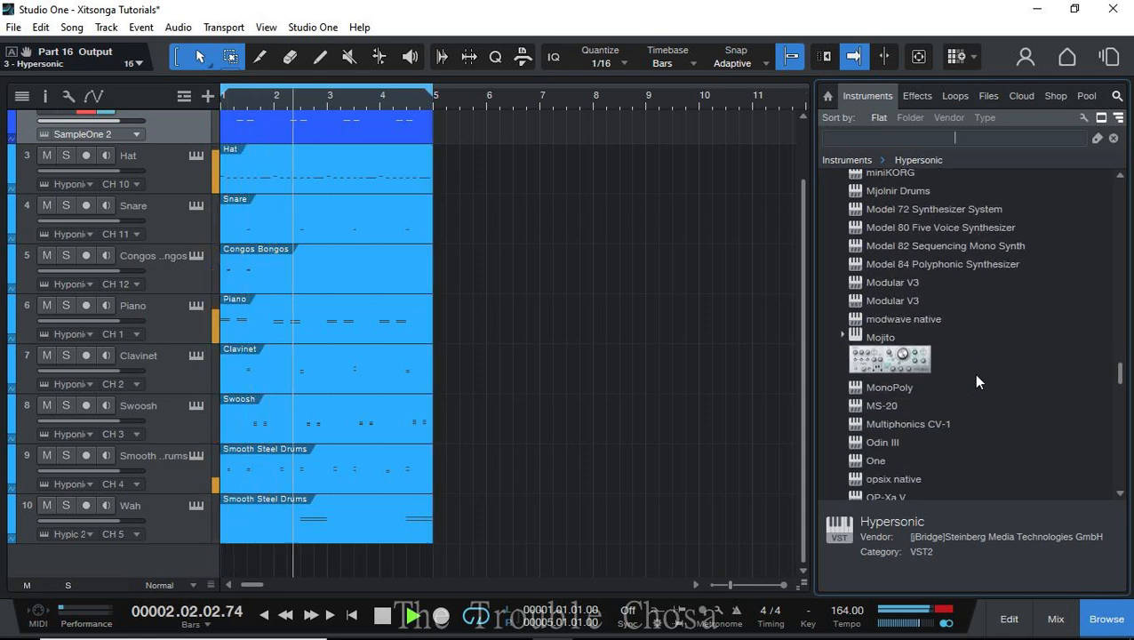
{"action": "scroll", "coordinate": [973, 372], "scroll_direction": "down", "scroll_amount": 8}
{"action": "scroll", "coordinate": [977, 378], "scroll_direction": "down", "scroll_amount": 8}
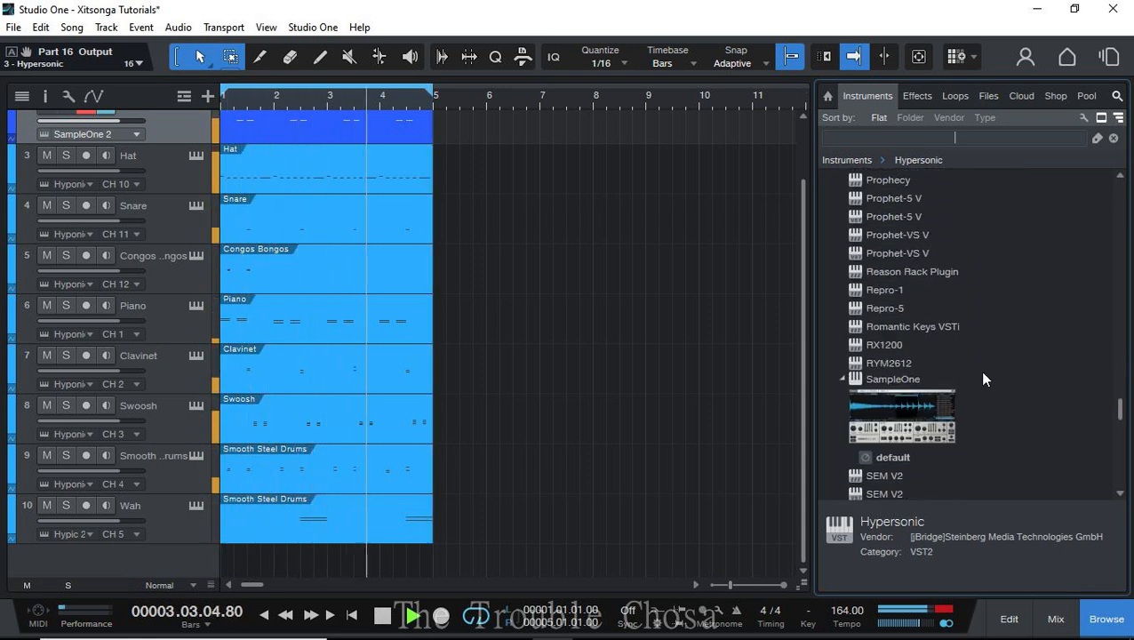
{"action": "scroll", "coordinate": [985, 365], "scroll_direction": "up", "scroll_amount": 8}
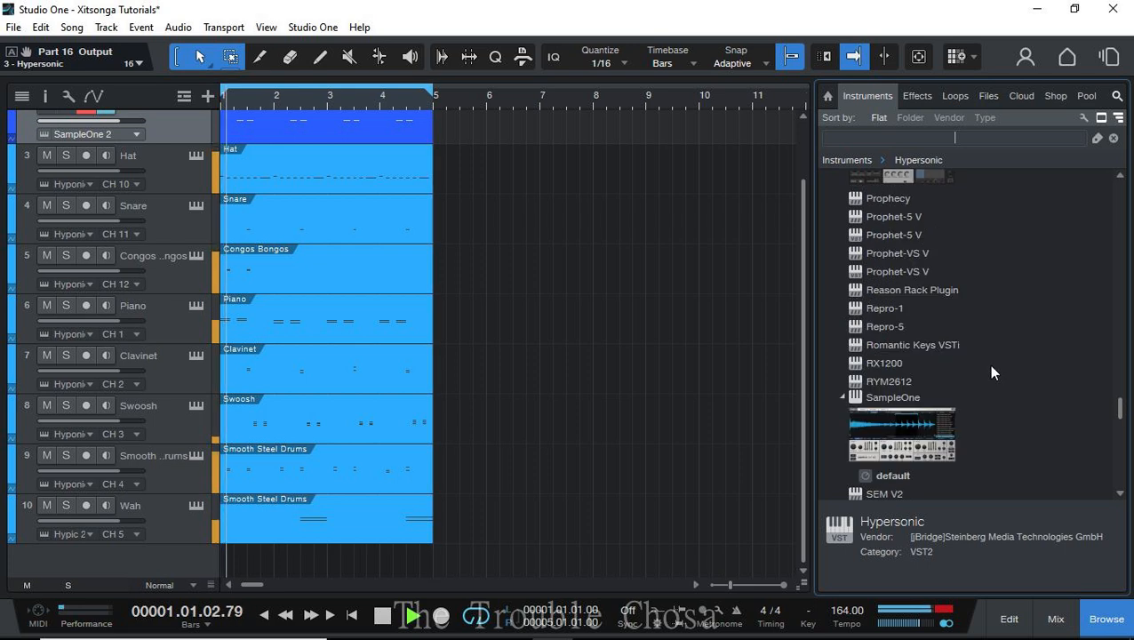
{"action": "scroll", "coordinate": [990, 362], "scroll_direction": "up", "scroll_amount": 3}
{"action": "right_click", "coordinate": [995, 366]}
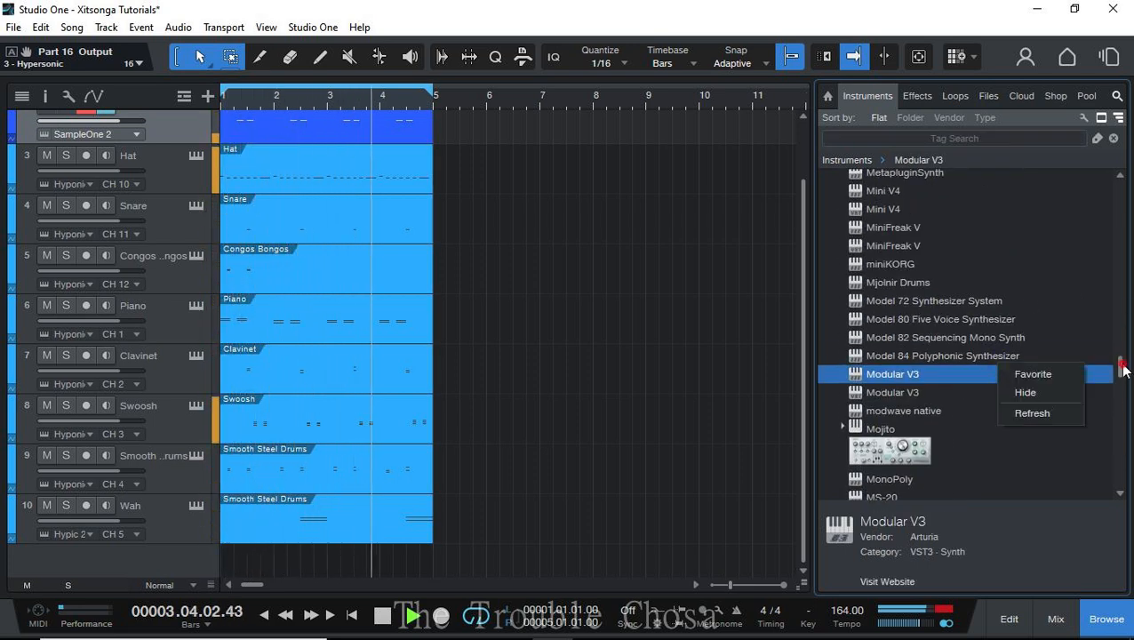
{"action": "left_click_drag", "start_coordinate": [1123, 370], "coordinate": [1108, 320]}
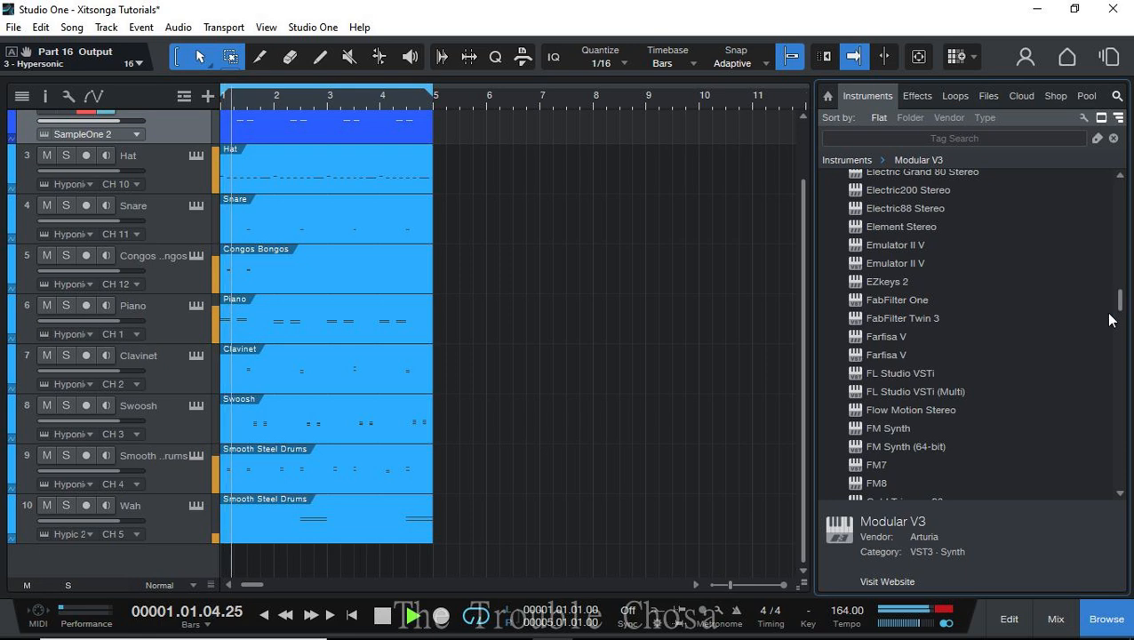
{"action": "scroll", "coordinate": [994, 352], "scroll_direction": "down", "scroll_amount": 3}
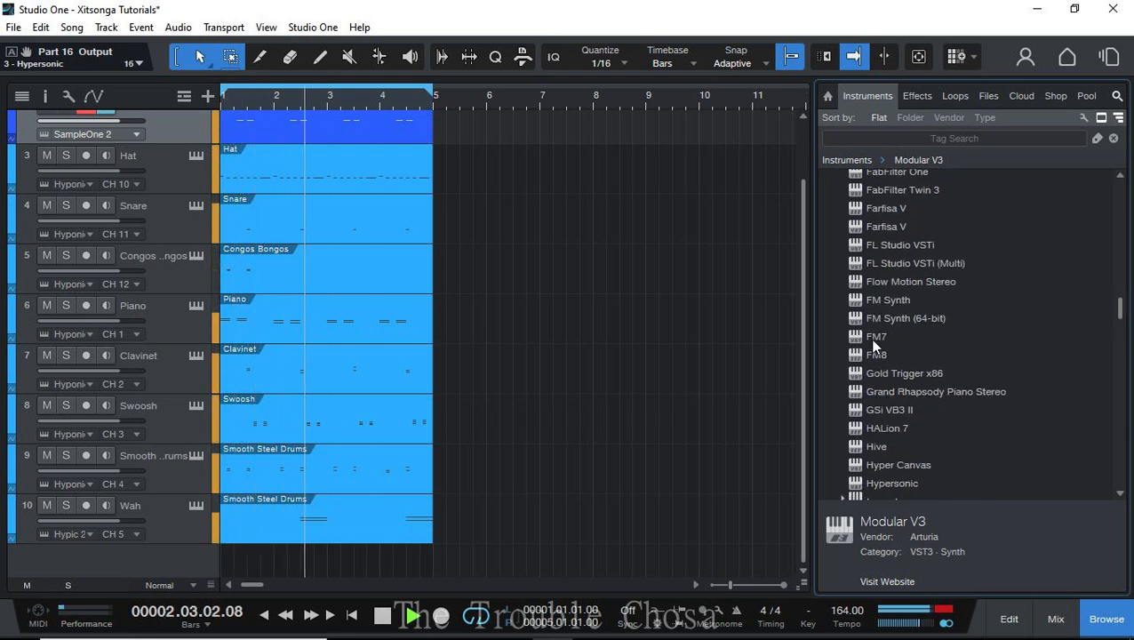
{"action": "left_click_drag", "start_coordinate": [875, 342], "coordinate": [135, 559]}
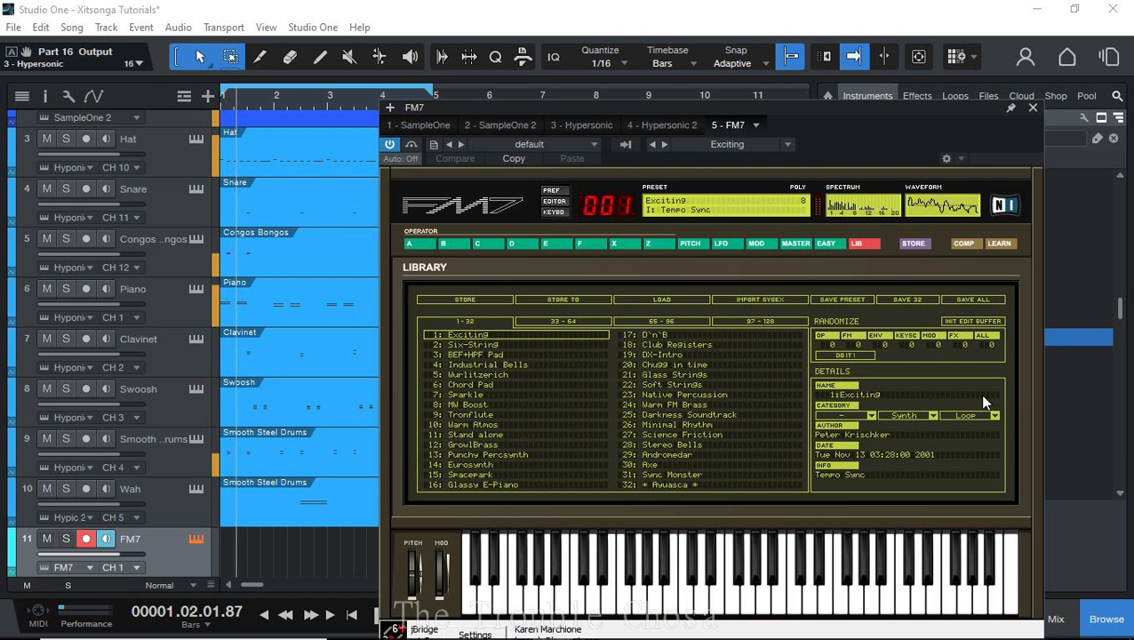
{"action": "left_click", "coordinate": [1106, 626]}
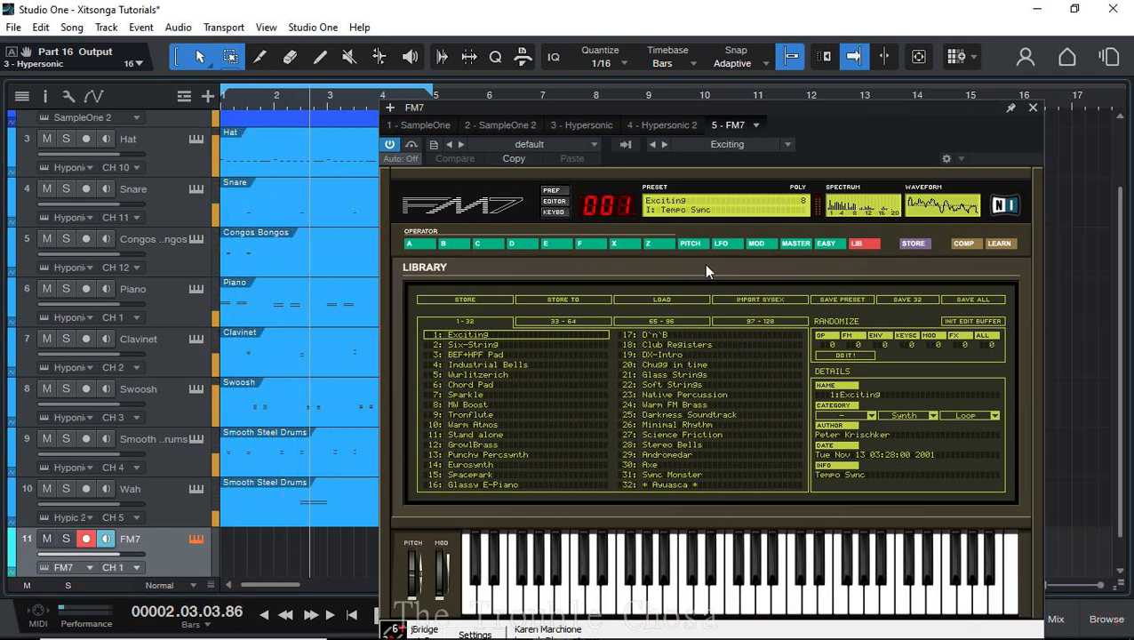
- Load the bank DX7 1a - Master Group.f7b into FM7 and select preset 22, MARIMBA
{"action": "left_click", "coordinate": [661, 300]}
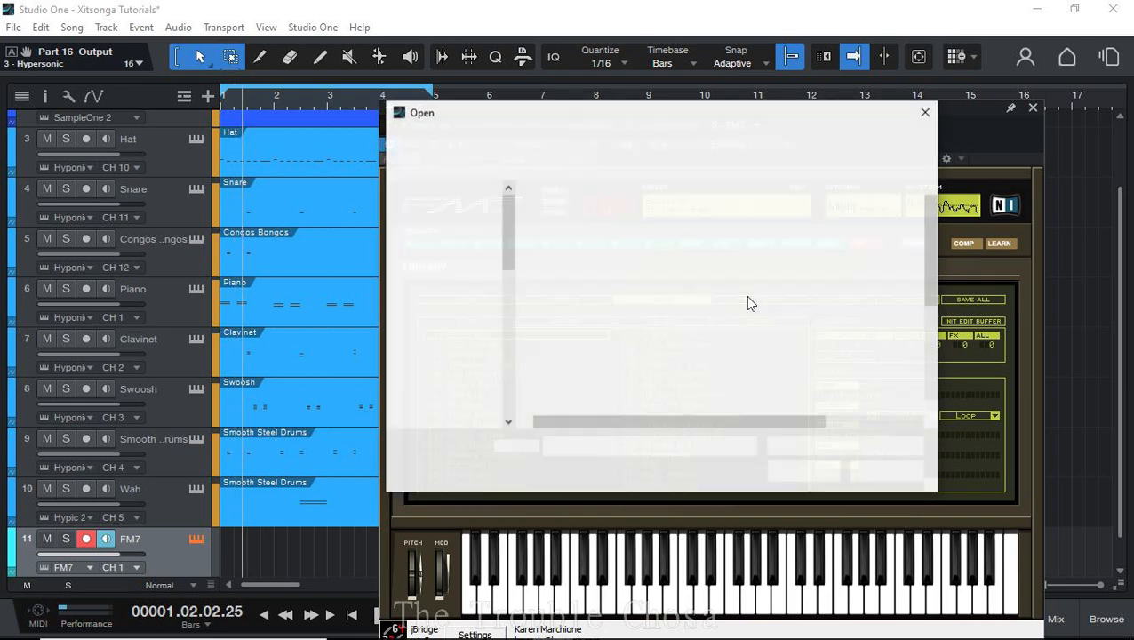
{"action": "scroll", "coordinate": [627, 286], "scroll_direction": "down", "scroll_amount": 3}
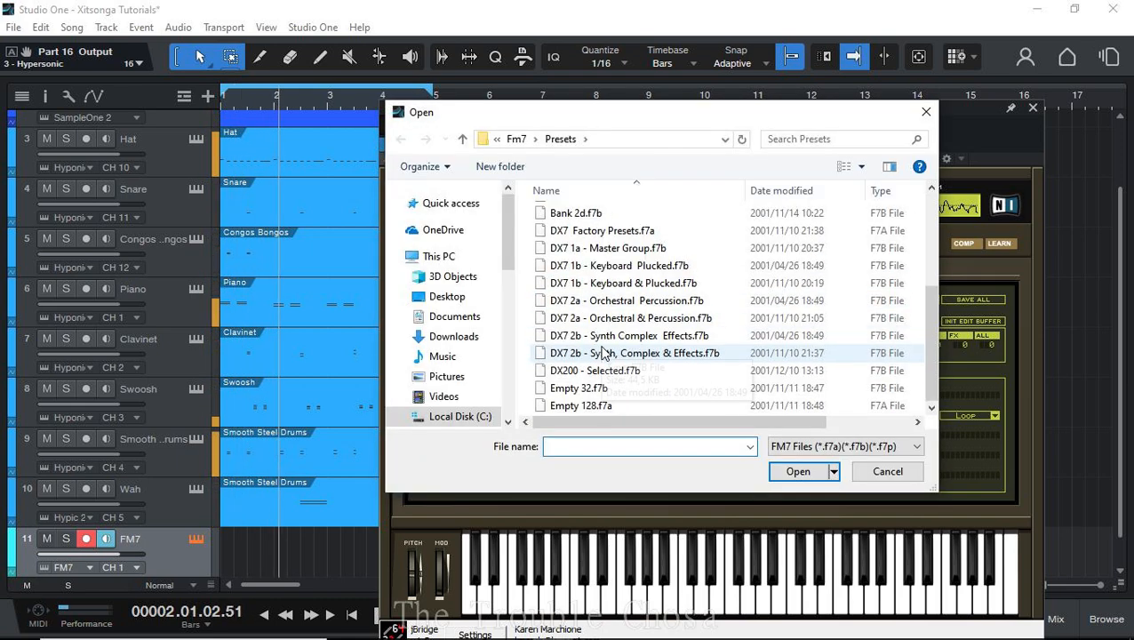
{"action": "double_click", "coordinate": [620, 249]}
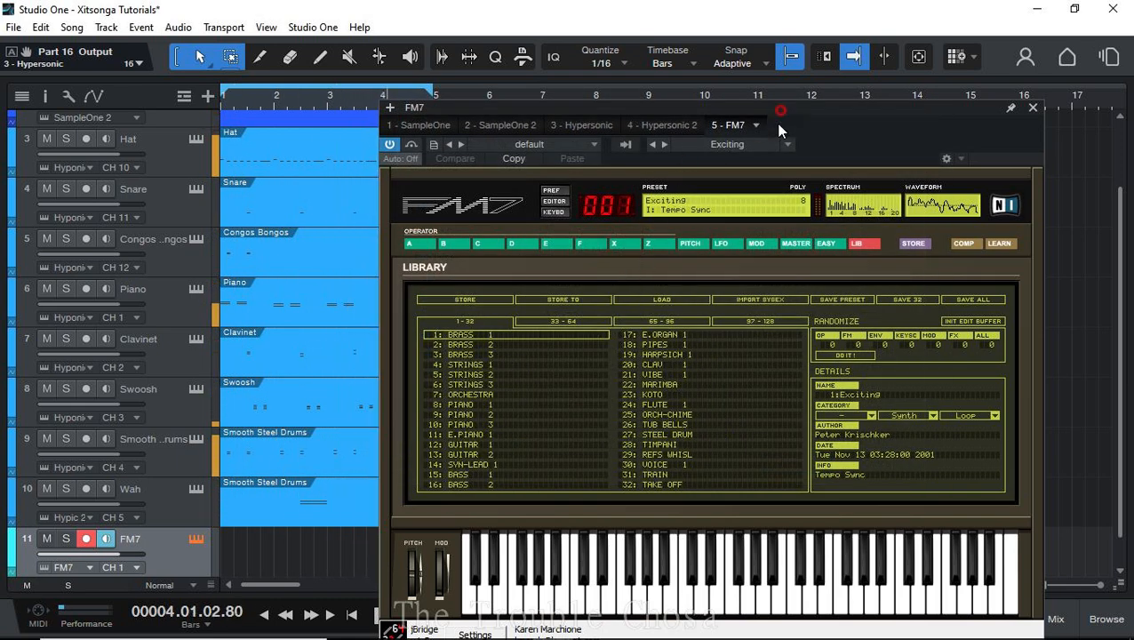
{"action": "left_click_drag", "start_coordinate": [780, 111], "coordinate": [765, 148]}
{"action": "left_click", "coordinate": [658, 422]}
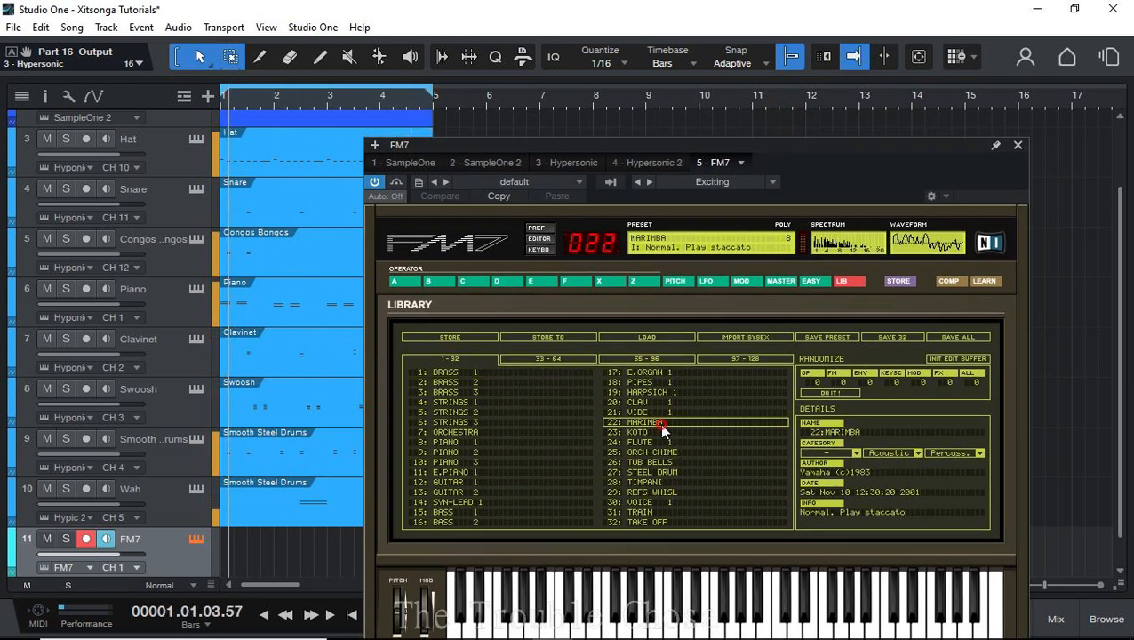
- In FM7's Easy Edit page, set the output volume to 100 and output velocity sensitivity to 34, and close the instrument
{"action": "left_click", "coordinate": [809, 281]}
{"action": "left_click_drag", "start_coordinate": [635, 497], "coordinate": [681, 375]}
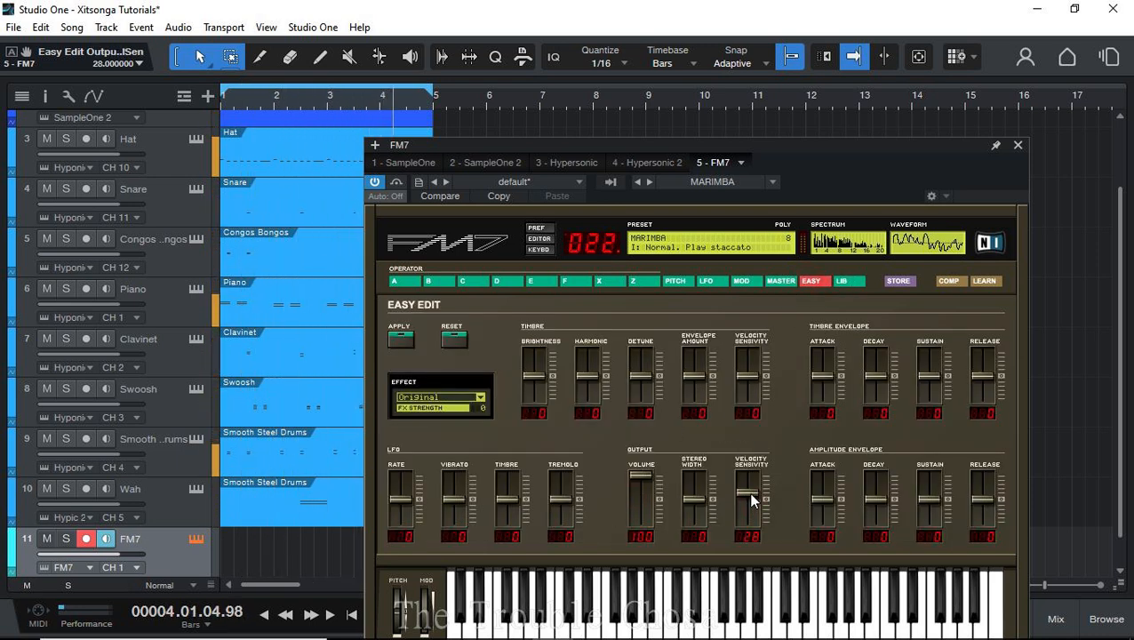
{"action": "left_click_drag", "start_coordinate": [750, 502], "coordinate": [749, 497]}
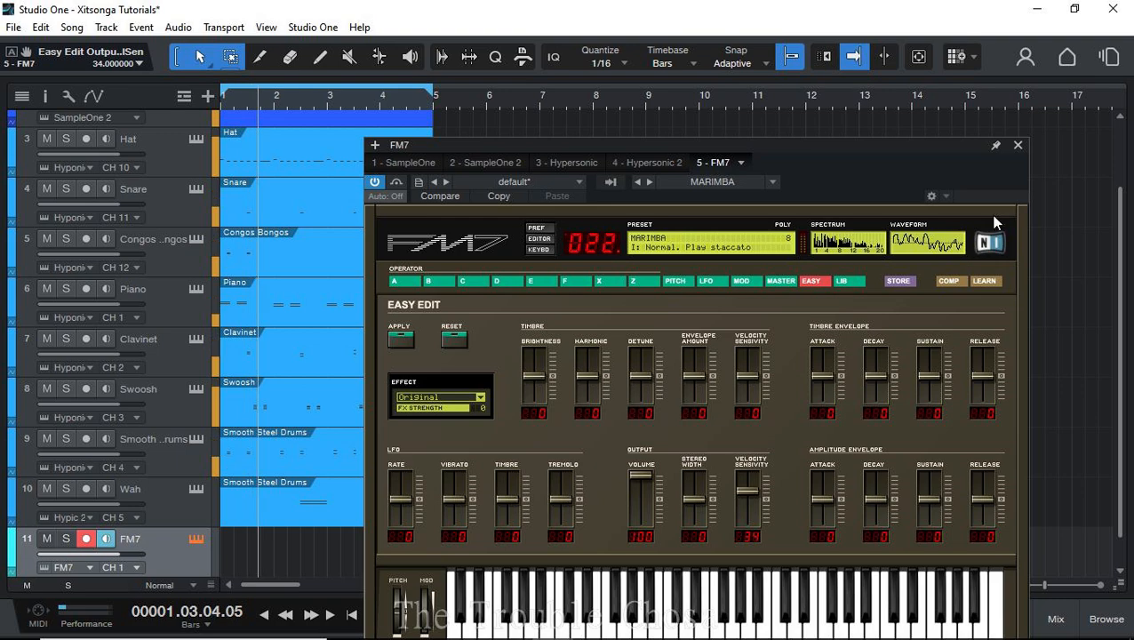
{"action": "left_click", "coordinate": [1017, 145]}
- Duplicate the FM7 track twice so that all three tracks share the same FM7 instance
{"action": "scroll", "coordinate": [405, 432], "scroll_direction": "down", "scroll_amount": 1}
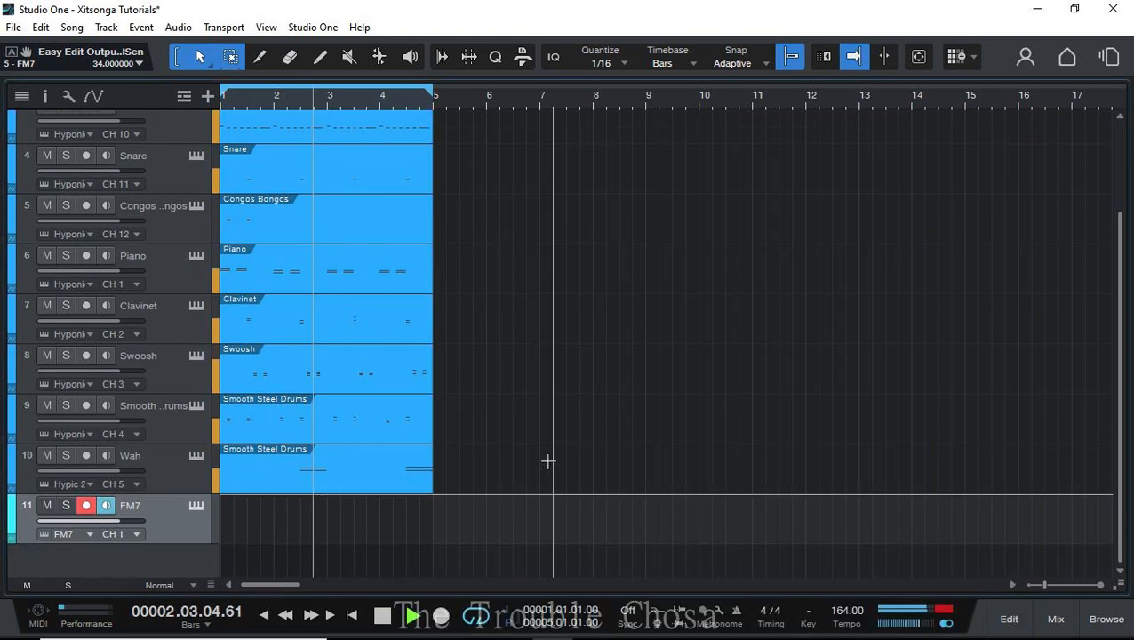
{"action": "right_click", "coordinate": [179, 522]}
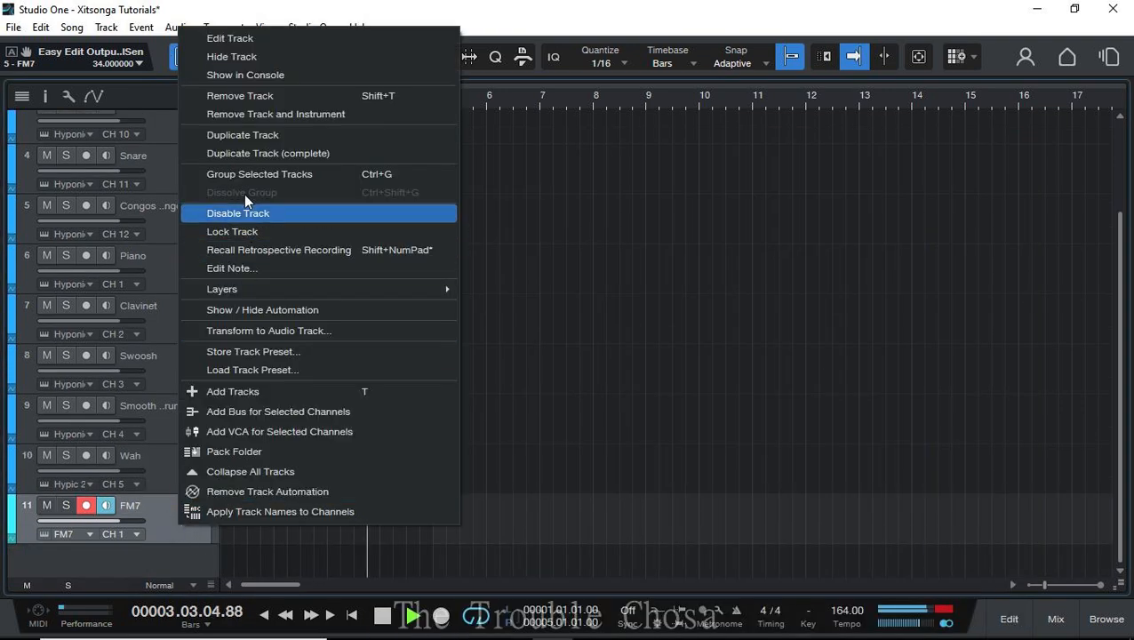
{"action": "left_click", "coordinate": [256, 134]}
{"action": "right_click", "coordinate": [163, 519]}
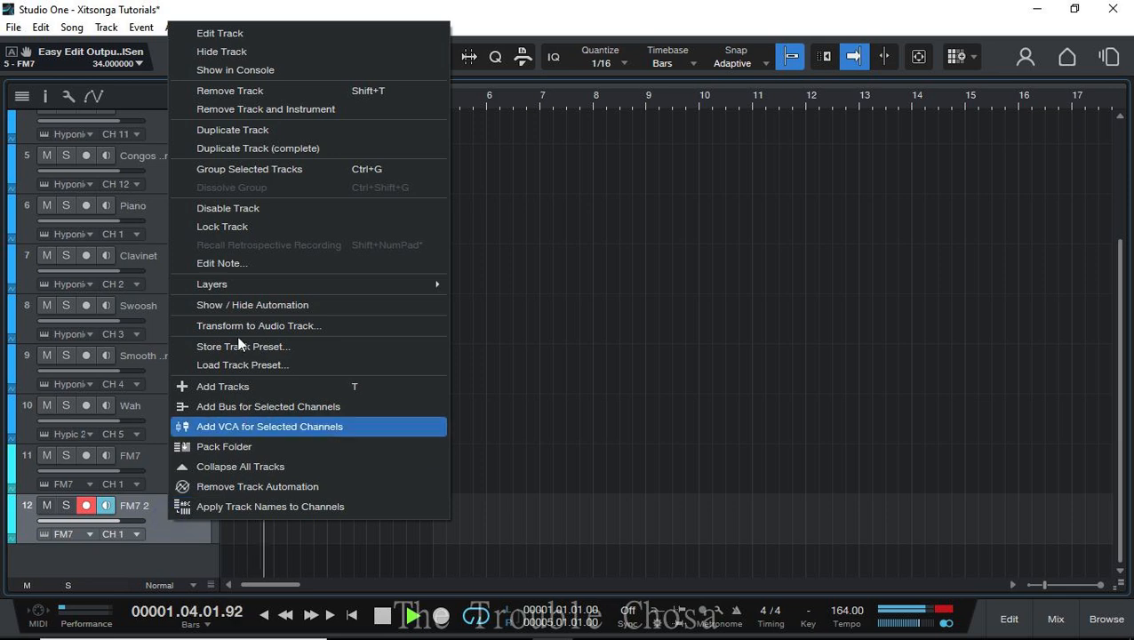
{"action": "left_click", "coordinate": [233, 129]}
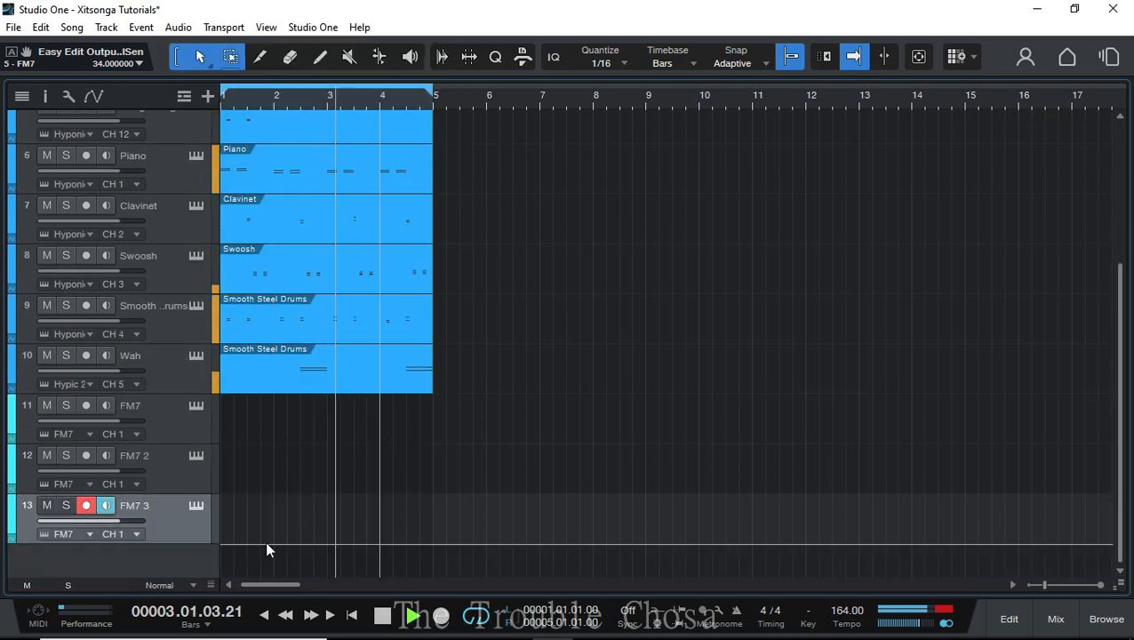
- Rename the three FM7 tracks, in order, High Bass, Mid Bass and Bass
{"action": "left_click", "coordinate": [127, 404]}
{"action": "double_click", "coordinate": [127, 405]}
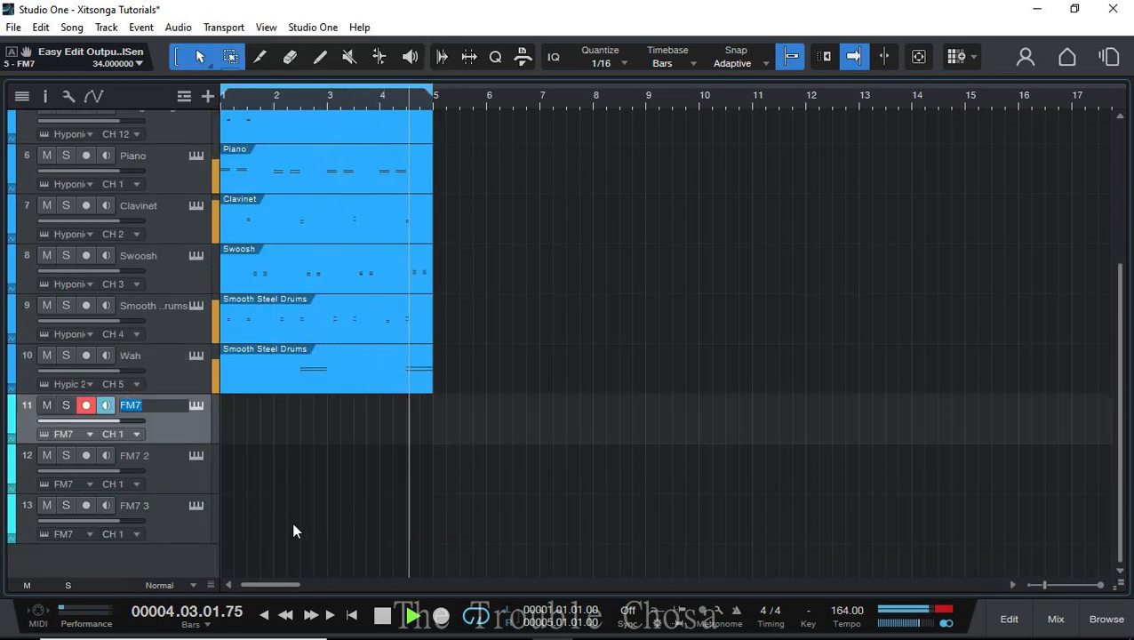
{"action": "type", "text": "High Bass"}
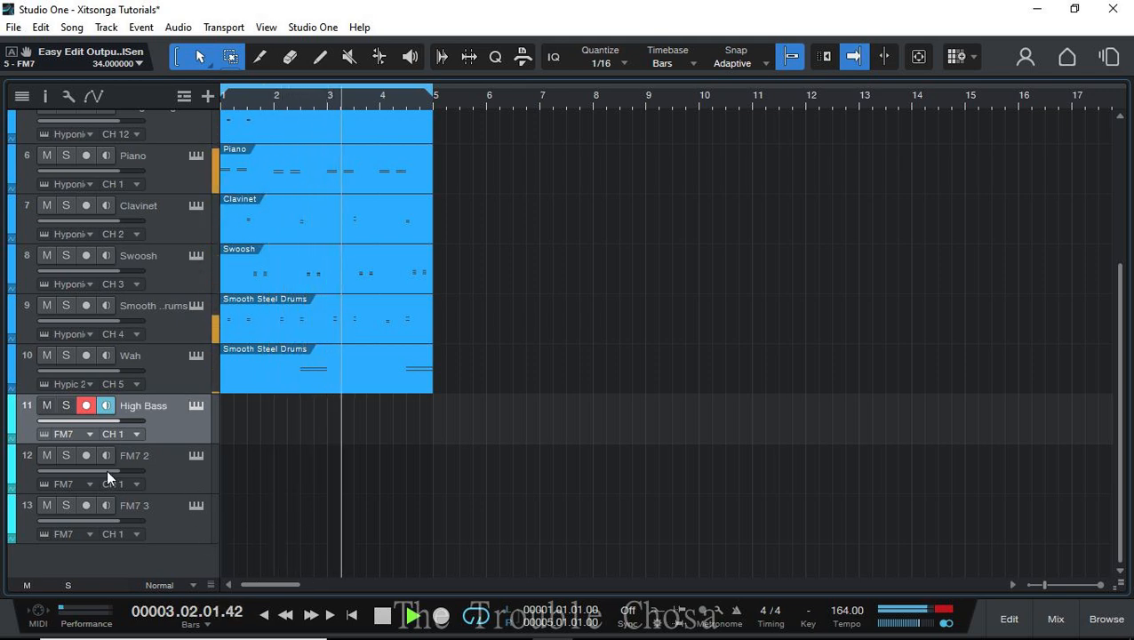
{"action": "double_click", "coordinate": [135, 456]}
{"action": "type", "text": "Mi"}
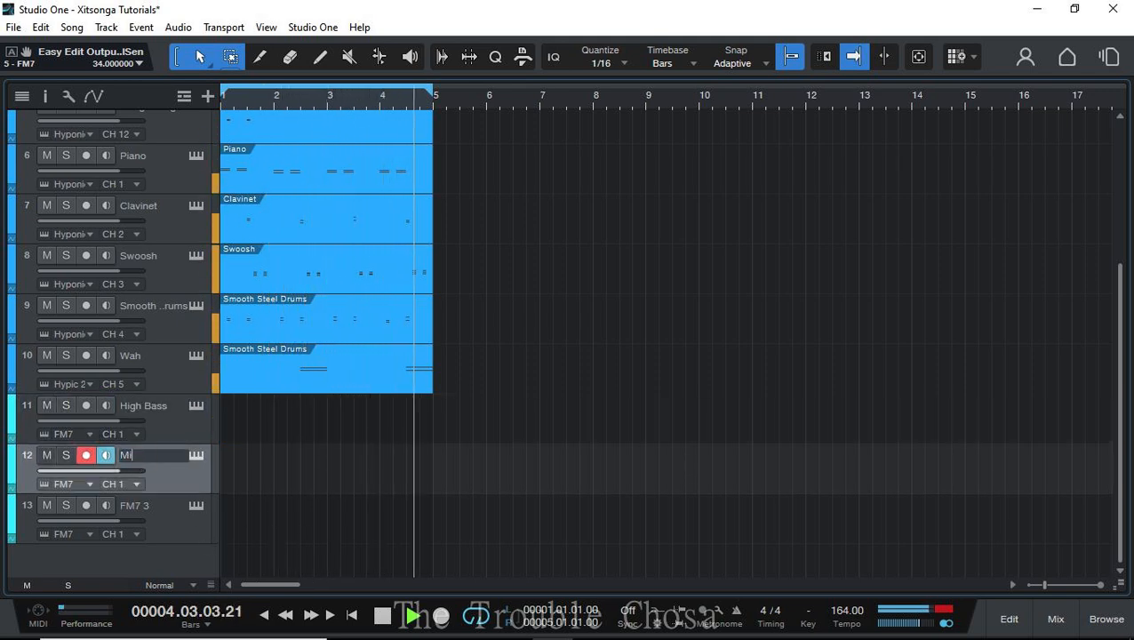
{"action": "type", "text": "d Bass"}
{"action": "key", "text": "Return"}
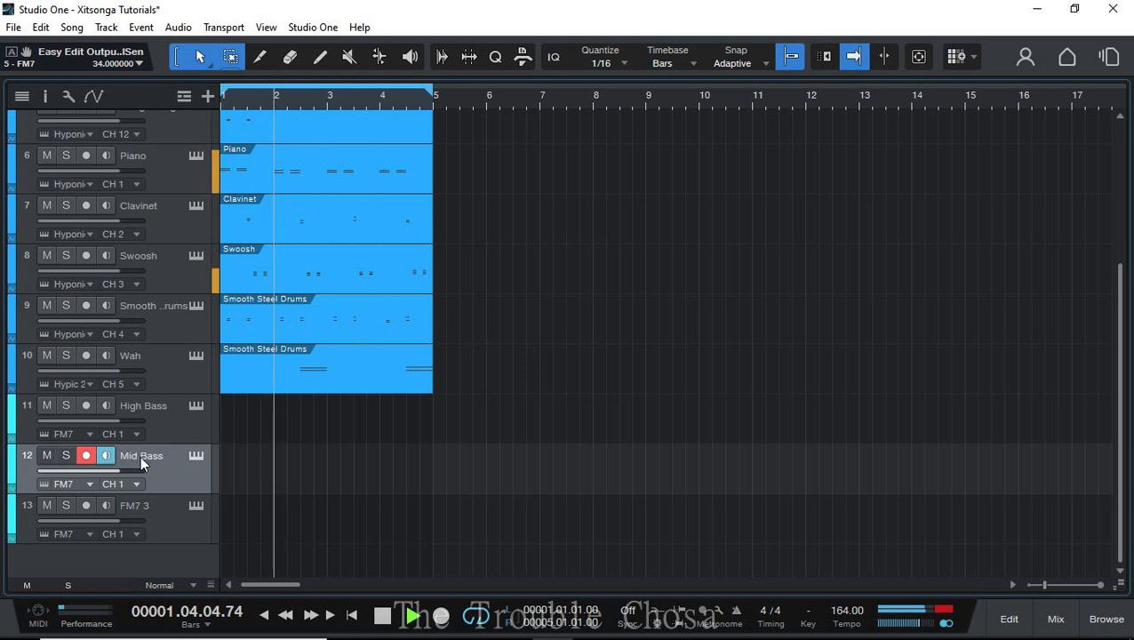
{"action": "double_click", "coordinate": [167, 508]}
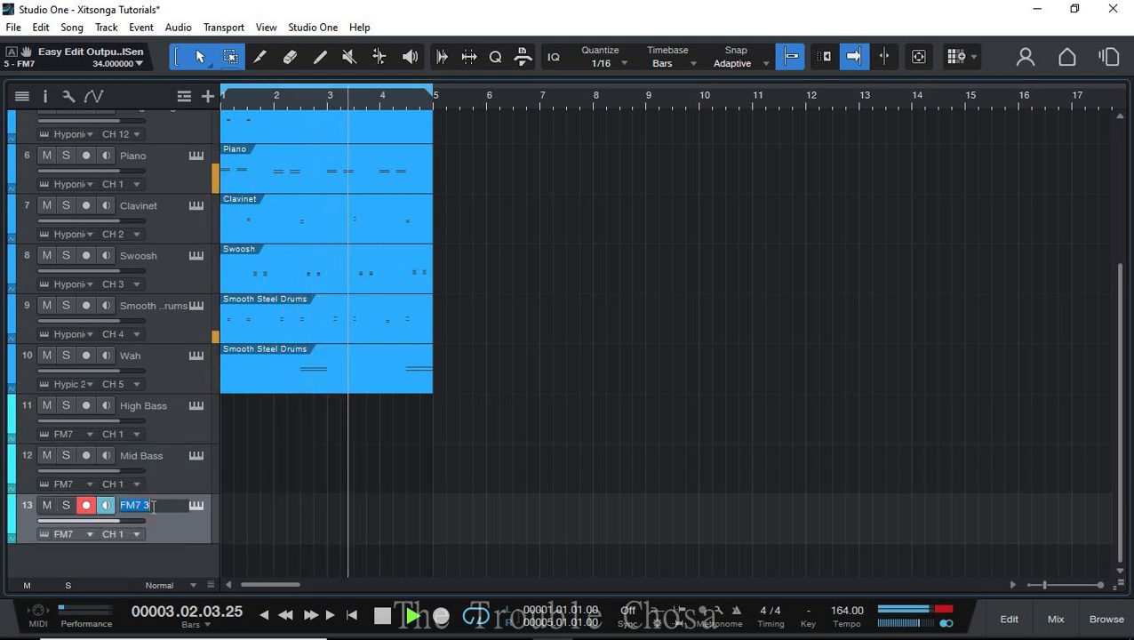
{"action": "type", "text": "Bass"}
{"action": "key", "text": "Return"}
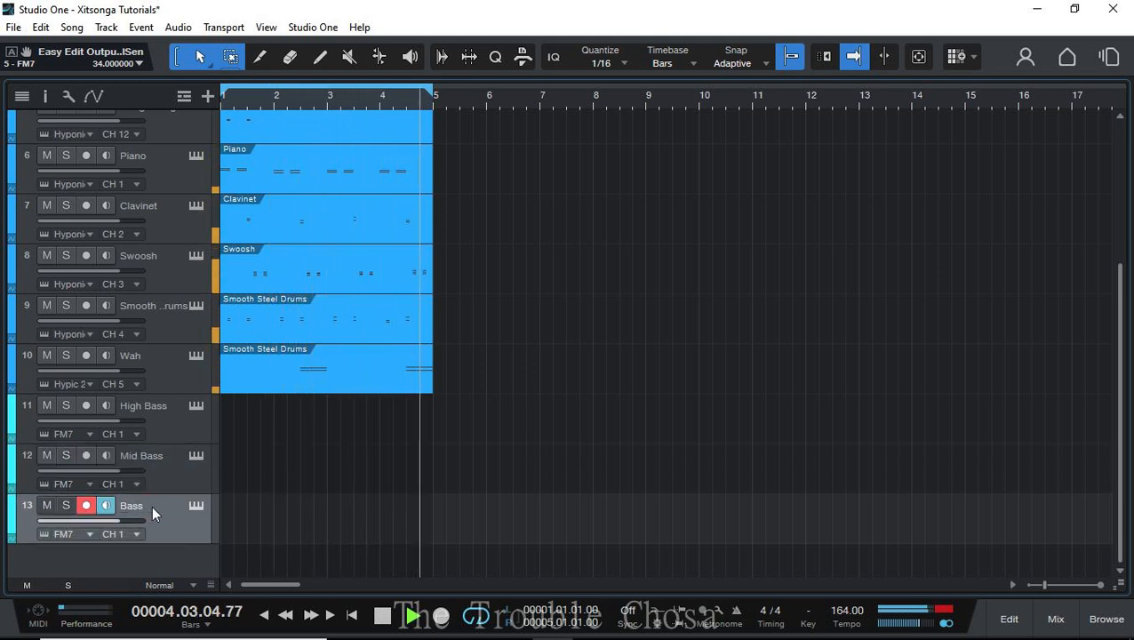
- Create an empty four-bar part on the High Bass track, open it in the note editor, and audition a low key
{"action": "left_click", "coordinate": [228, 422]}
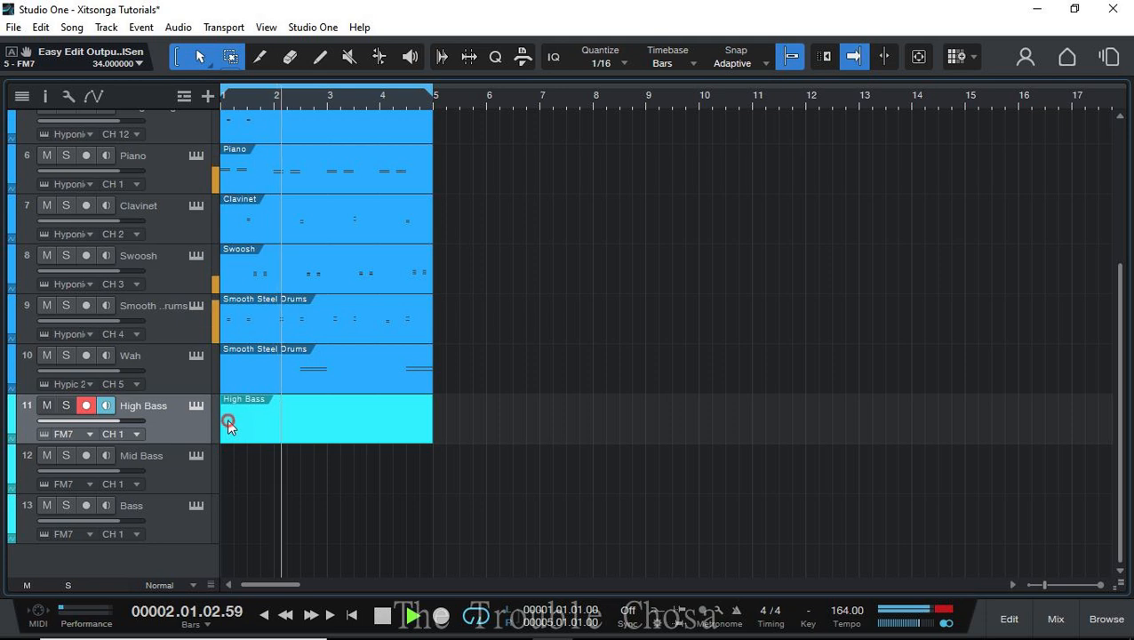
{"action": "double_click", "coordinate": [315, 424]}
{"action": "left_click", "coordinate": [258, 463]}
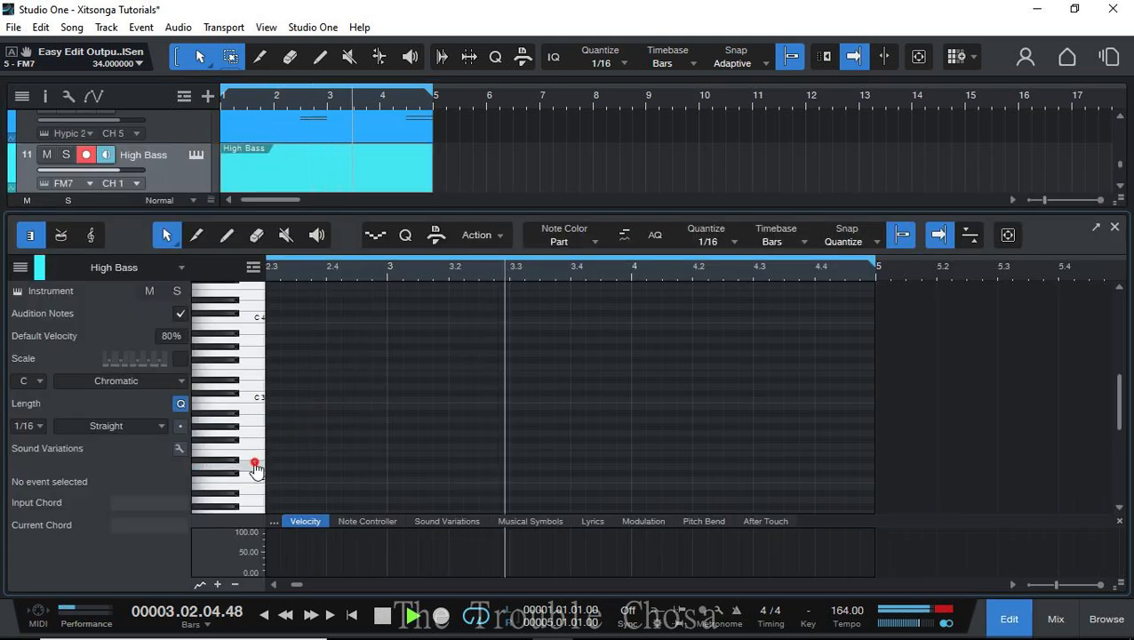
- Enter a repeating 1/16-note rhythm in the High Bass part on F#3 in bar 1, C#3 in bar 2, D#4 in bar 3 and D#3 in bar 4
{"action": "left_click", "coordinate": [256, 422]}
{"action": "left_click", "coordinate": [257, 366]}
{"action": "left_click", "coordinate": [255, 397]}
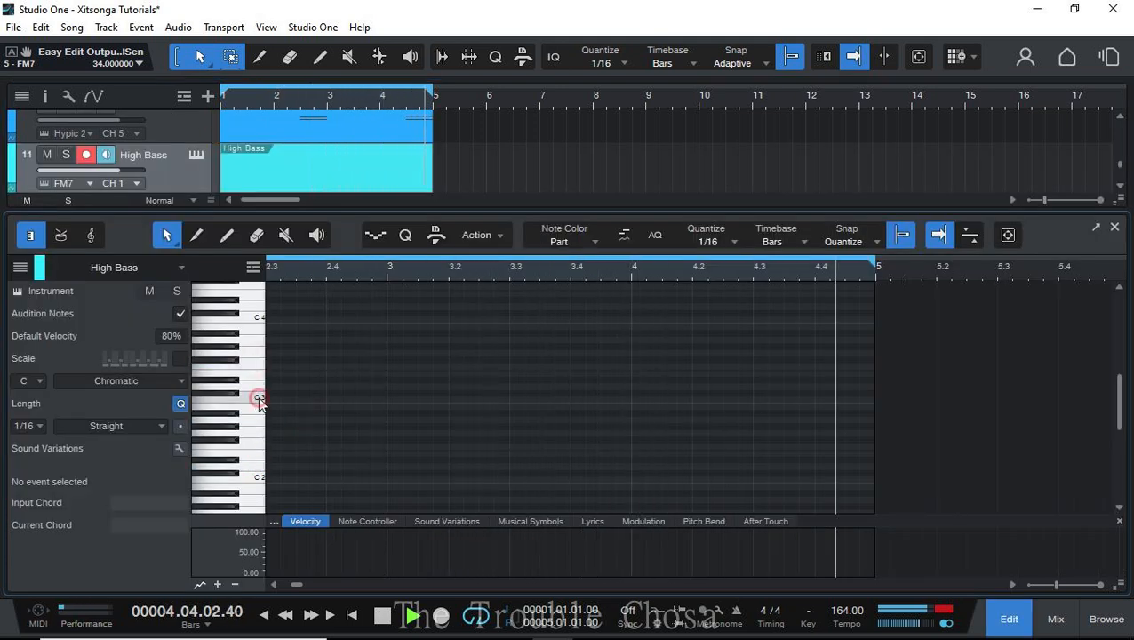
{"action": "left_click", "coordinate": [222, 396]}
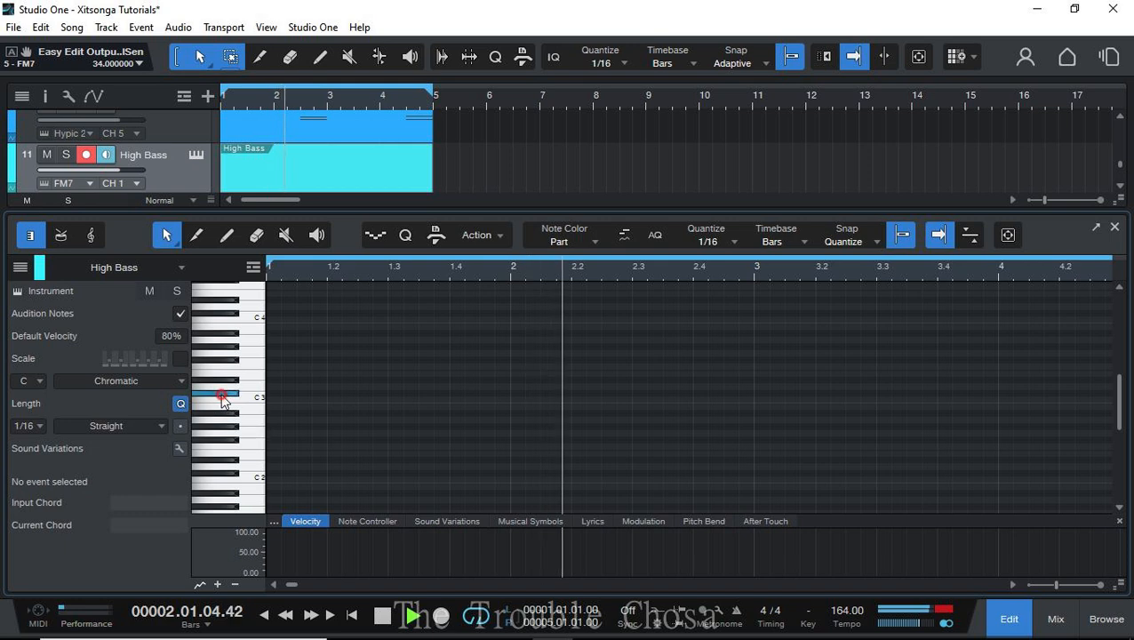
{"action": "scroll", "coordinate": [222, 397], "scroll_direction": "up", "scroll_amount": 1}
{"action": "left_click", "coordinate": [273, 374]}
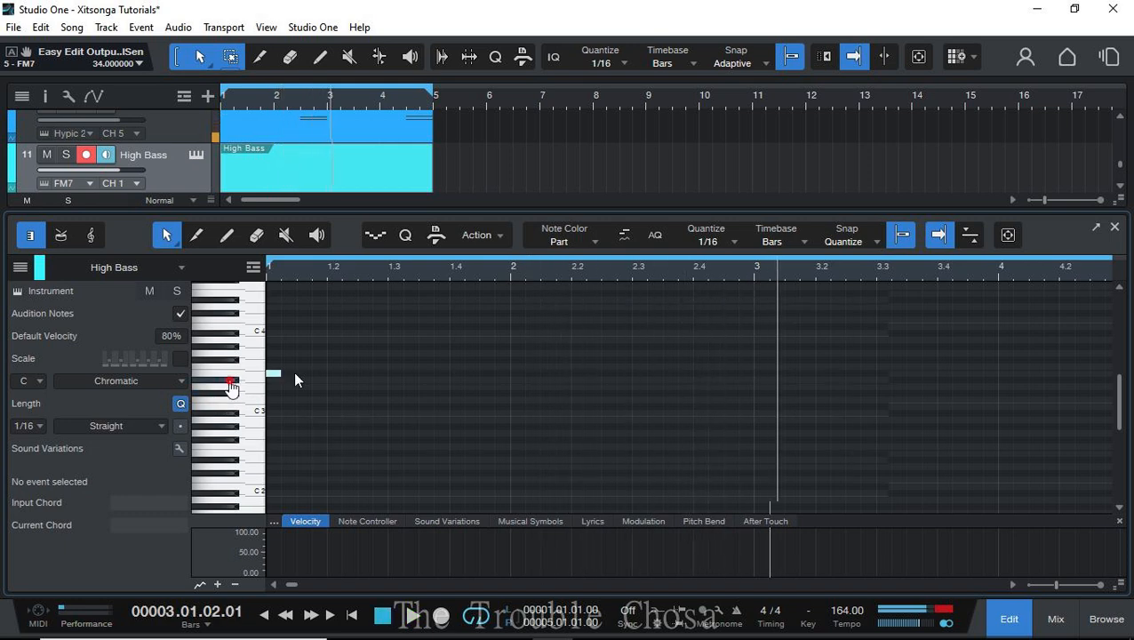
{"action": "left_click", "coordinate": [349, 374]}
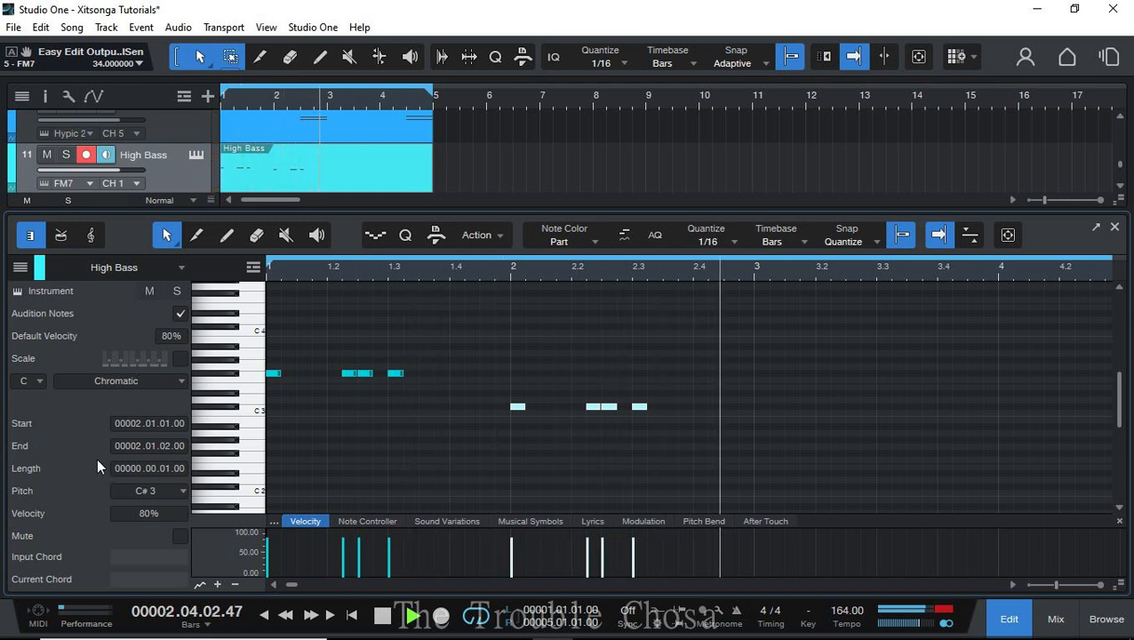
{"action": "key", "text": "space"}
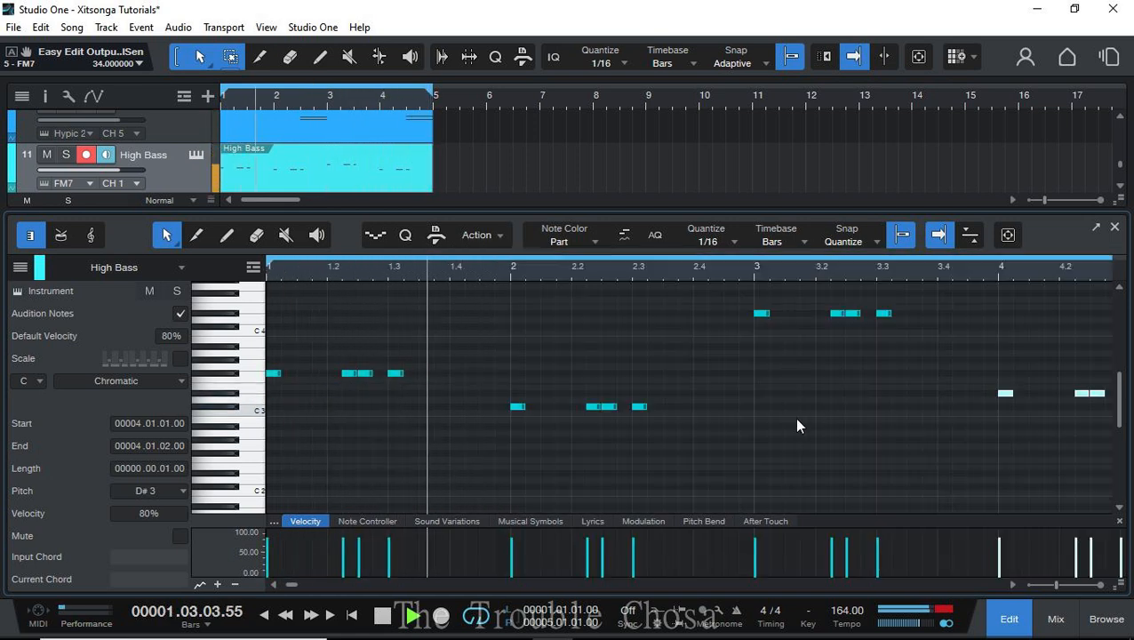
- Add 1/16 pickup notes G#3 and C#4 on beat 4 of bar 2 in the High Bass part
{"action": "left_click", "coordinate": [699, 347], "text": "ctrl"}
{"action": "left_click", "coordinate": [711, 327], "text": "ctrl"}
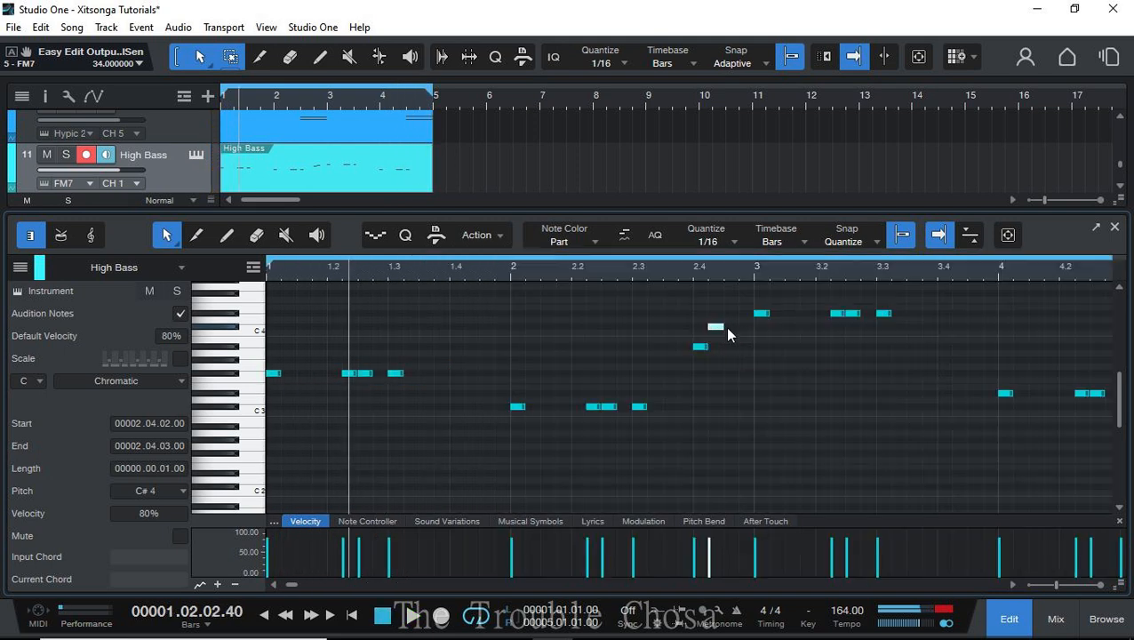
{"action": "key", "text": "d"}
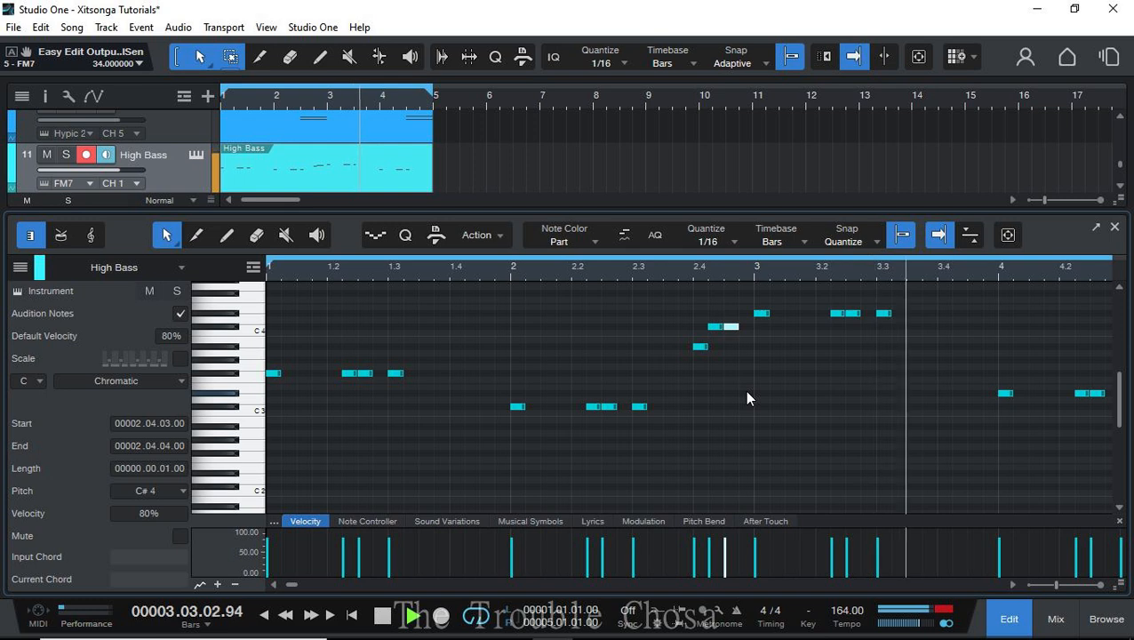
{"action": "key", "text": "space"}
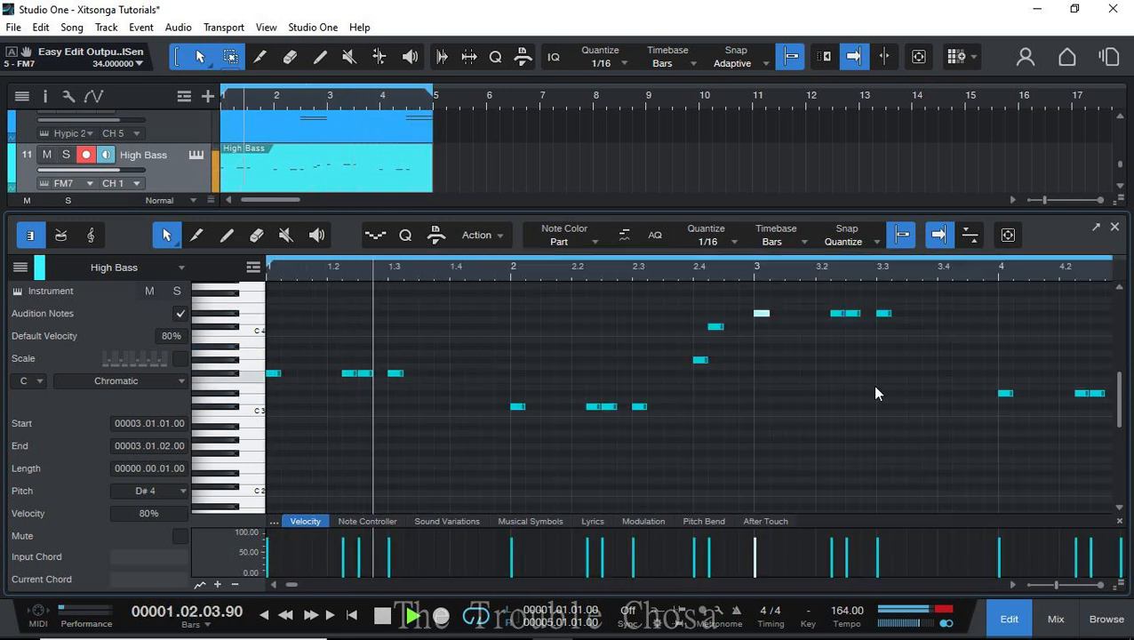
- Alternate D#3 and D#4 notes through the end of bar 3, raise bar 4's first note to D#4, and close the note editor
{"action": "key", "text": "space"}
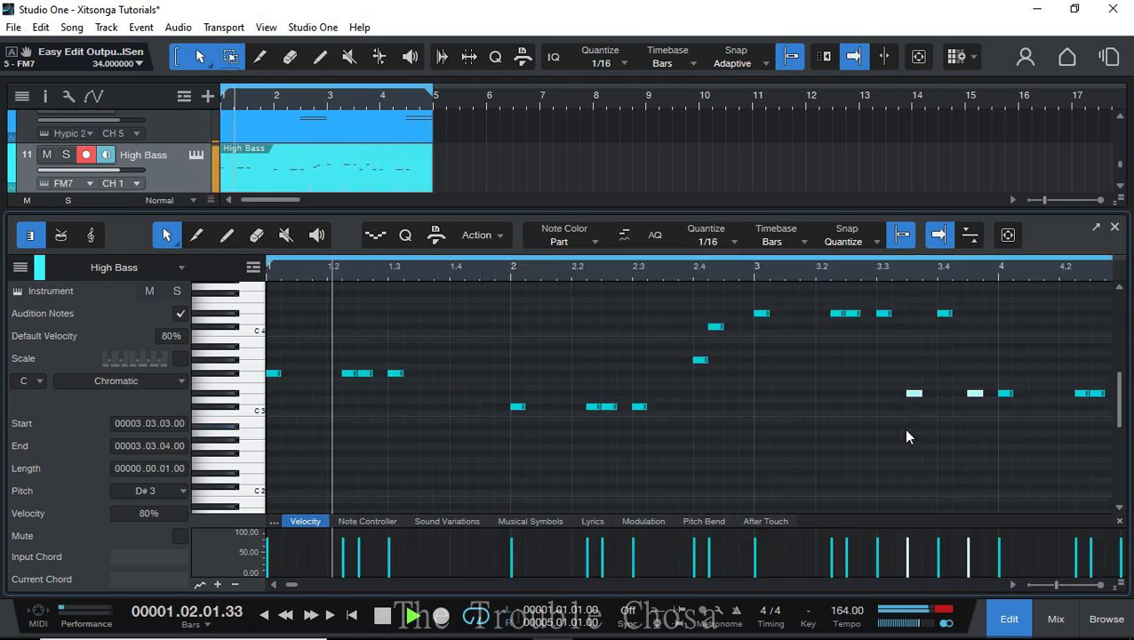
{"action": "left_click", "coordinate": [1000, 391]}
{"action": "key", "text": "shift+Up"}
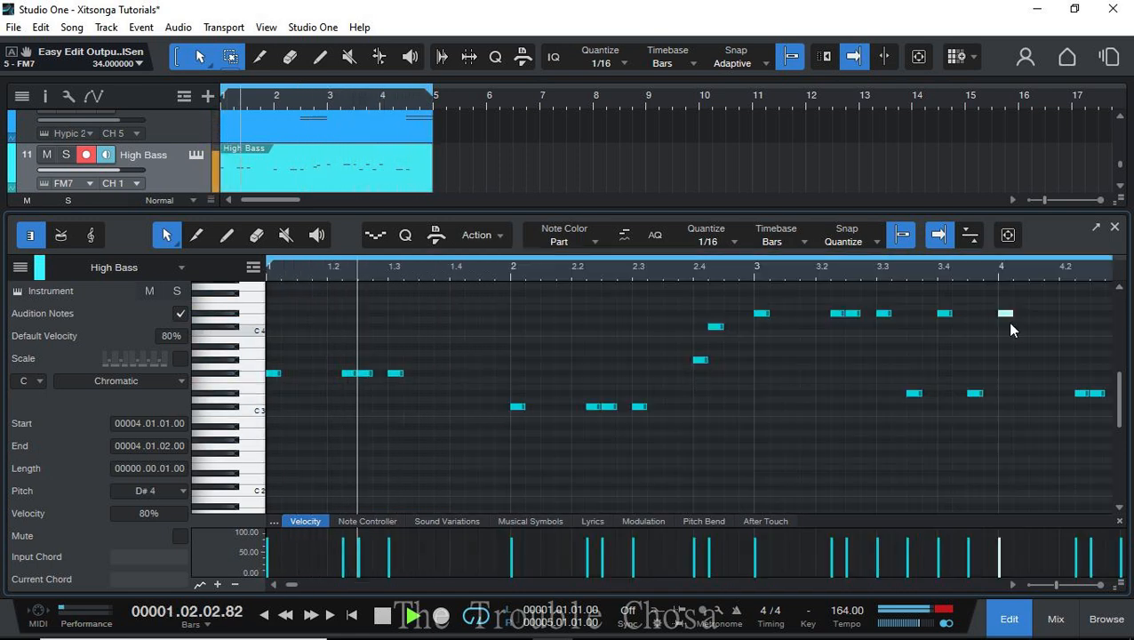
{"action": "left_click", "coordinate": [542, 444]}
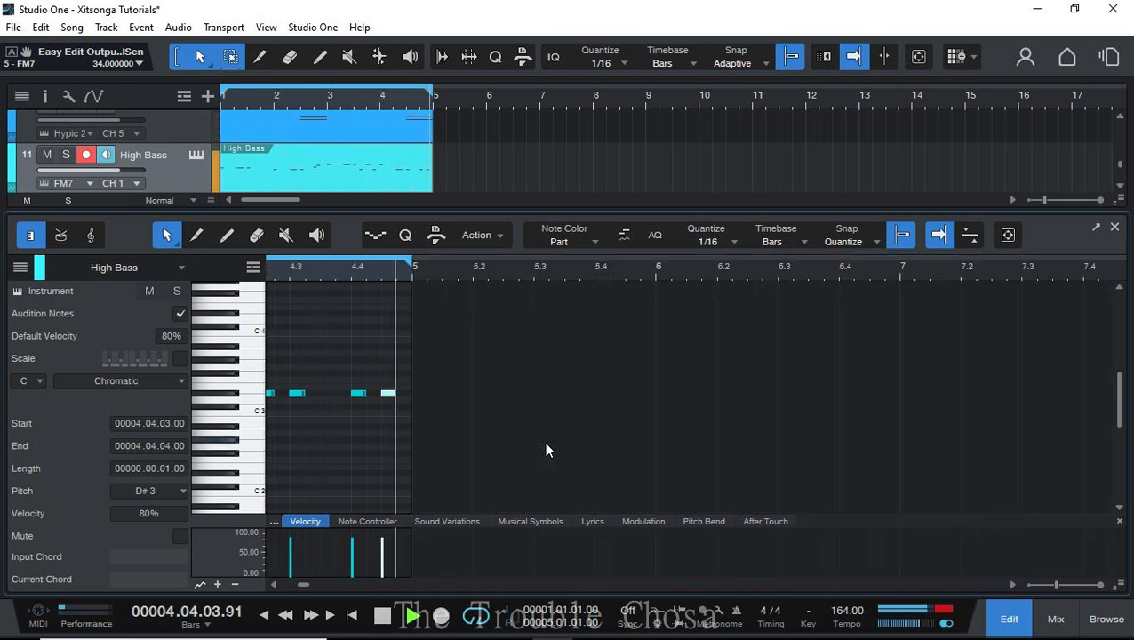
{"action": "left_click", "coordinate": [1114, 229]}
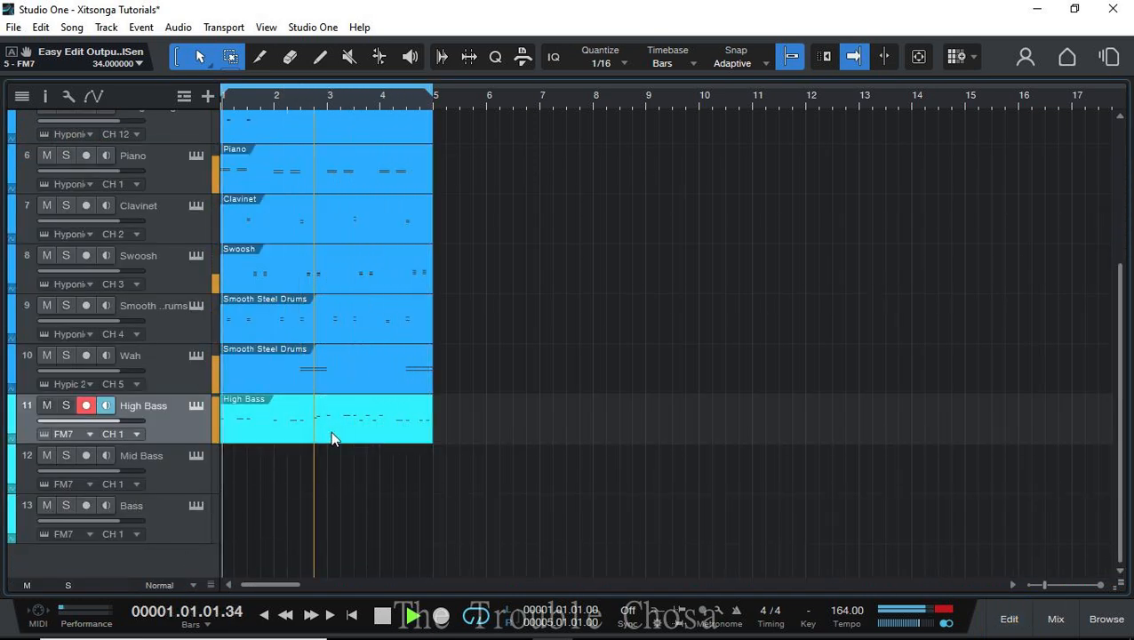
- Duplicate the High Bass part and place one copy at bar 1 on each of the Mid Bass and Bass tracks
{"action": "key", "text": "d"}
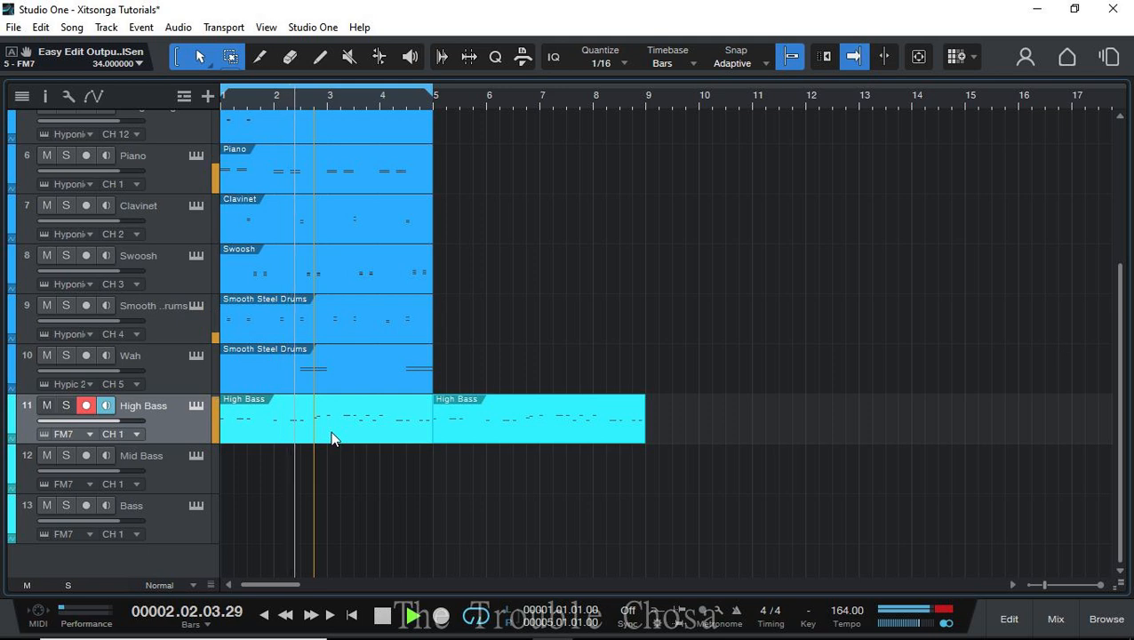
{"action": "key", "text": "d"}
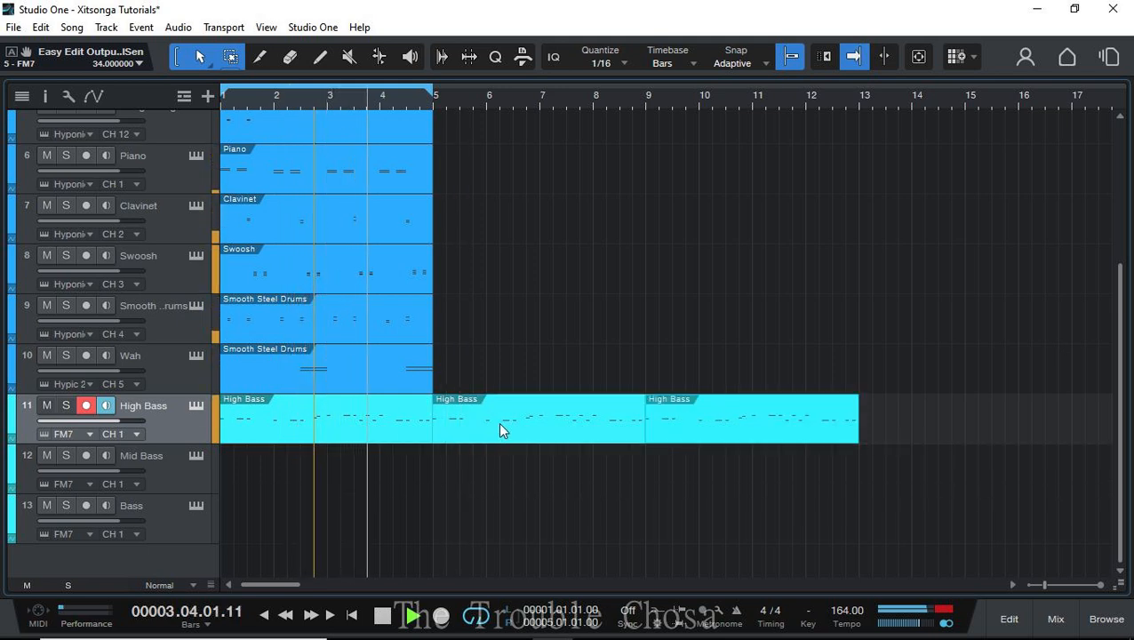
{"action": "left_click_drag", "start_coordinate": [696, 432], "coordinate": [480, 480]}
{"action": "double_click", "coordinate": [541, 430]}
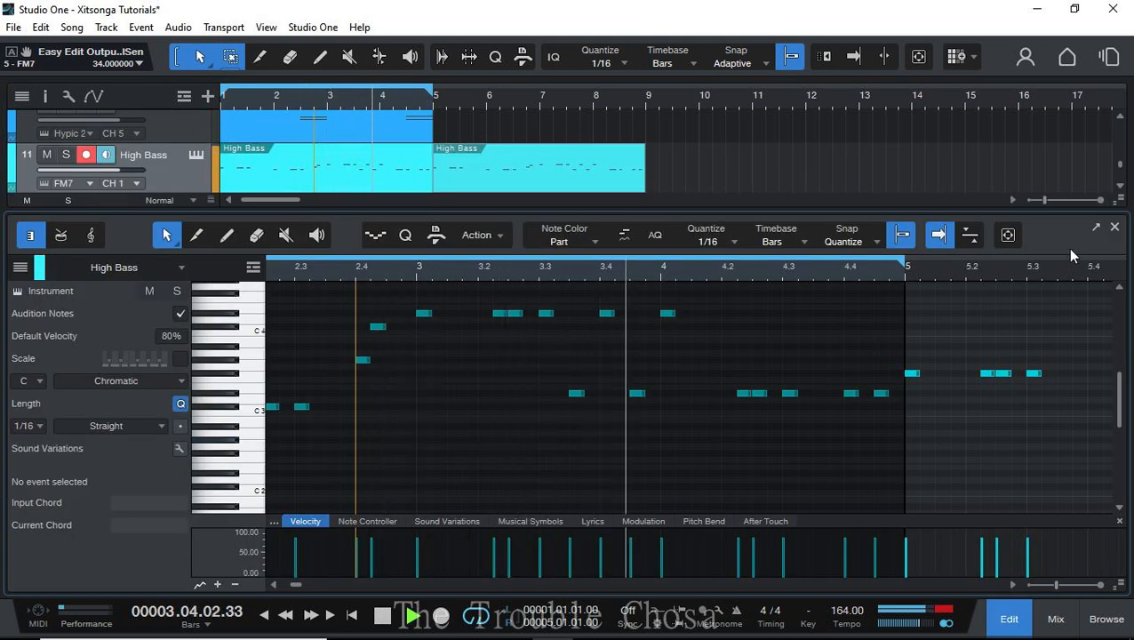
{"action": "left_click", "coordinate": [1114, 226]}
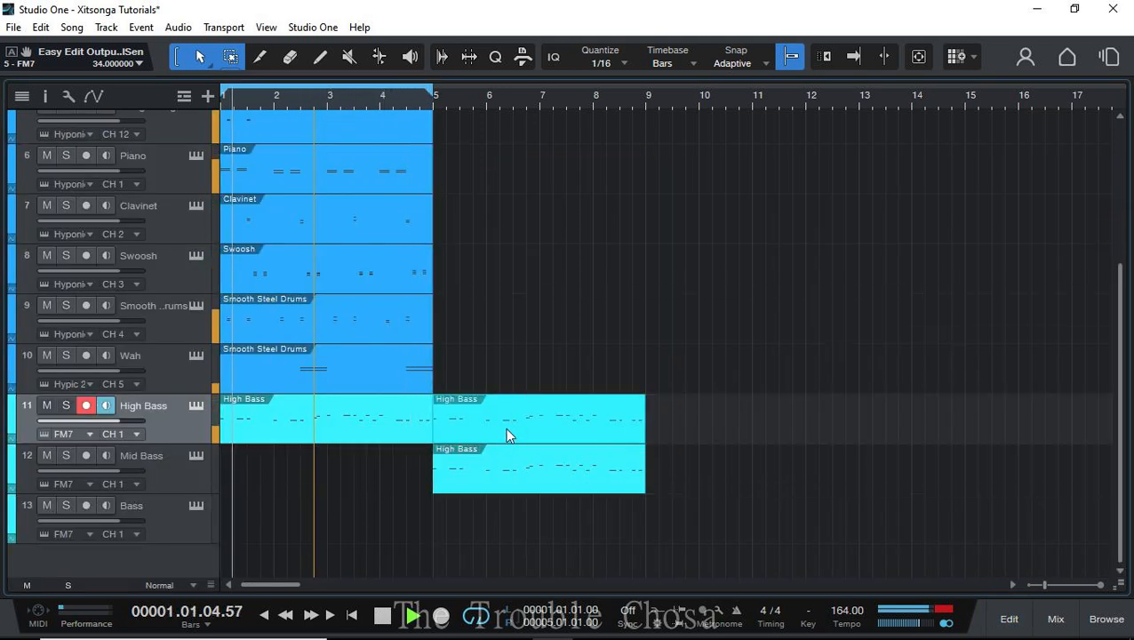
{"action": "left_click_drag", "start_coordinate": [505, 427], "coordinate": [309, 469]}
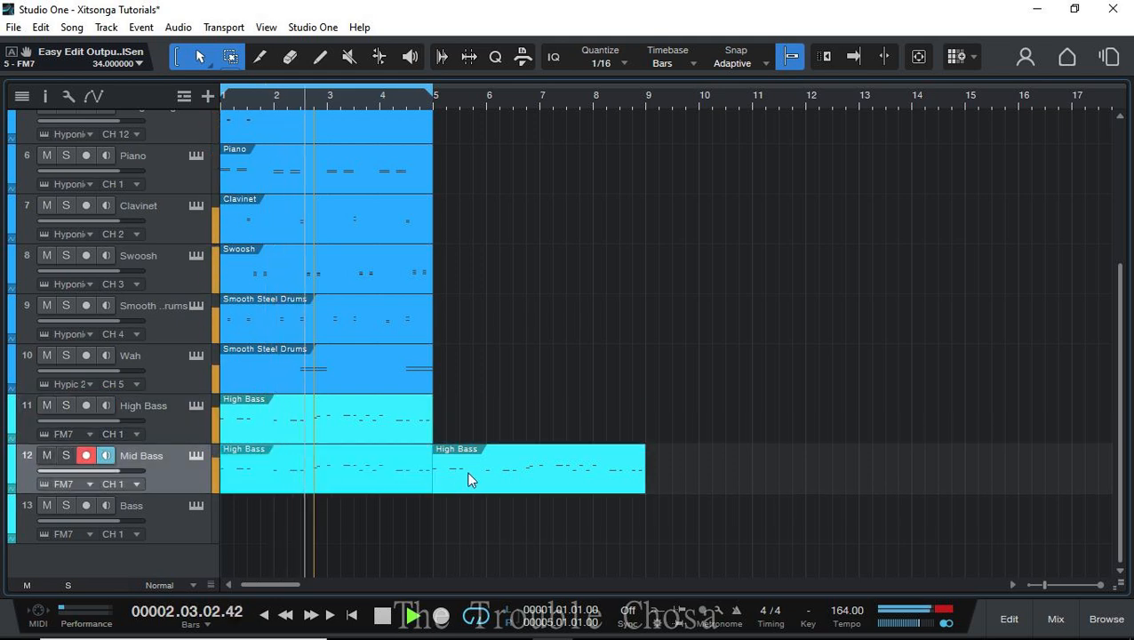
{"action": "left_click_drag", "start_coordinate": [478, 478], "coordinate": [293, 525]}
- Transpose the Mid Bass part down and the Bass part down two octaves to start on F#1, and close the note editor
{"action": "left_click", "coordinate": [352, 476]}
{"action": "double_click", "coordinate": [352, 475]}
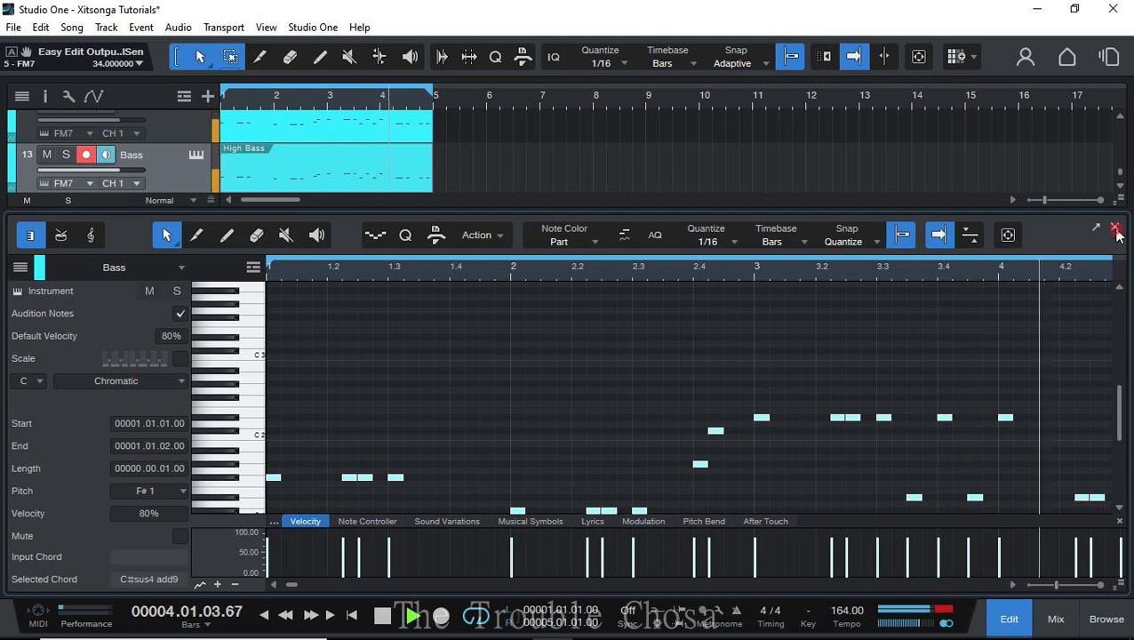
{"action": "left_click", "coordinate": [1116, 230]}
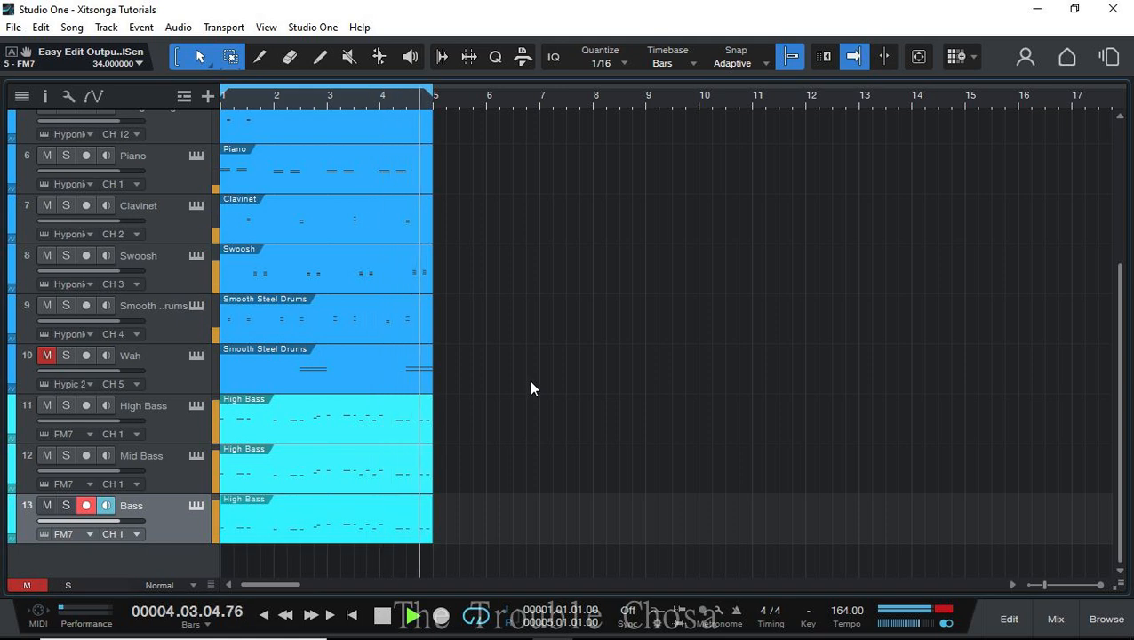
- Review all tracks of the looping arrangement and check the patch slots of the Wah track's Hypersonic 2 instrument
{"action": "scroll", "coordinate": [515, 377], "scroll_direction": "up", "scroll_amount": 4}
{"action": "scroll", "coordinate": [480, 355], "scroll_direction": "up", "scroll_amount": 1}
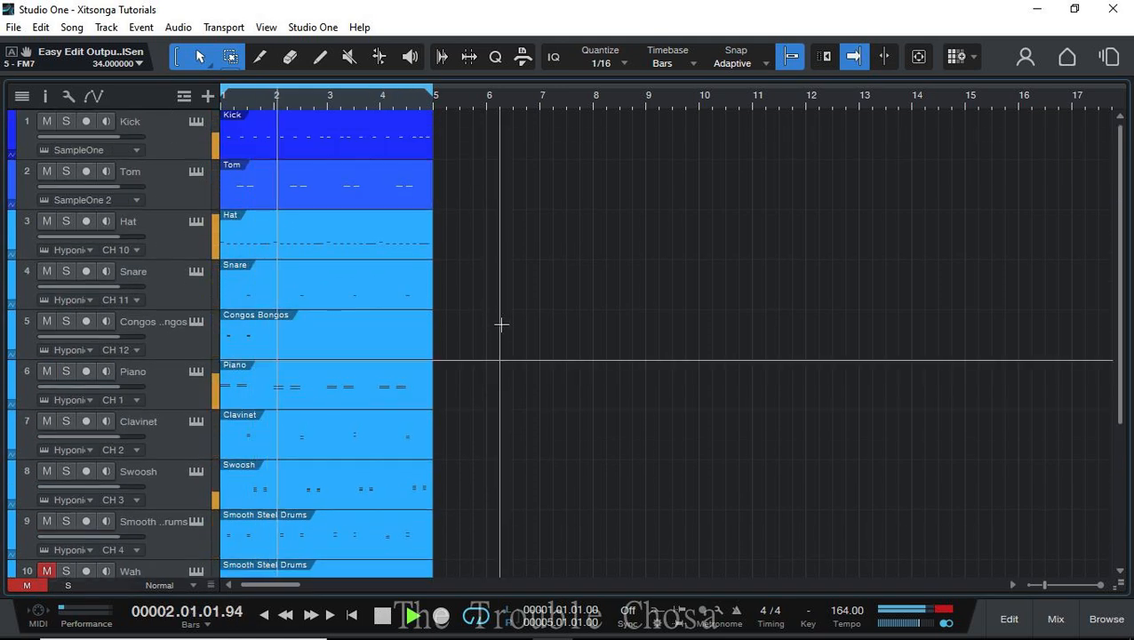
{"action": "scroll", "coordinate": [506, 304], "scroll_direction": "down", "scroll_amount": 5}
{"action": "scroll", "coordinate": [505, 297], "scroll_direction": "up", "scroll_amount": 5}
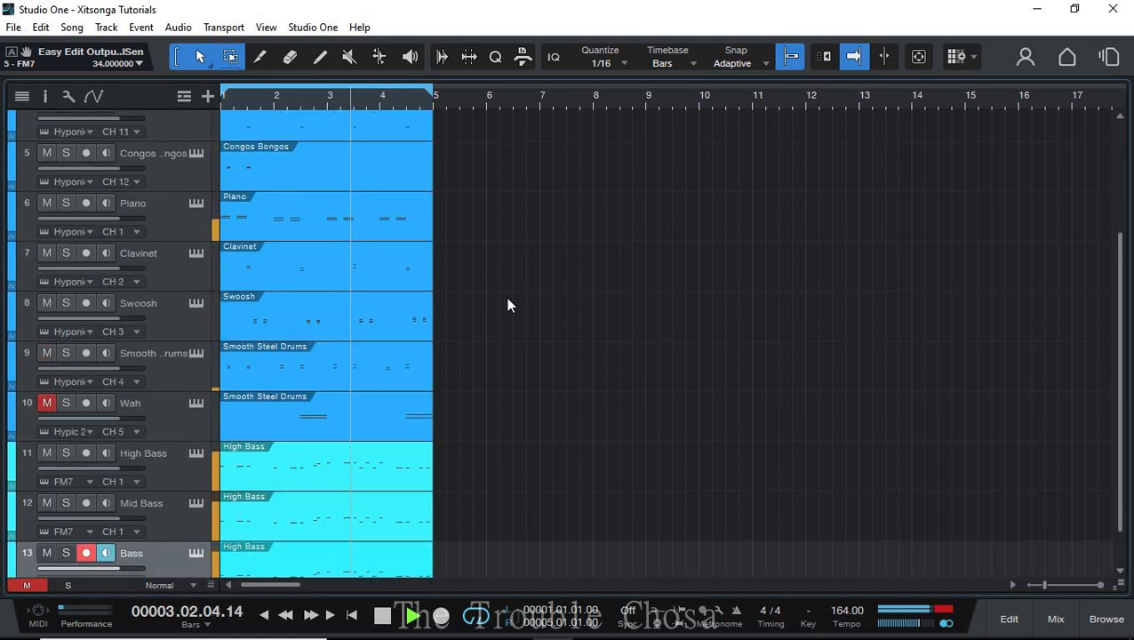
{"action": "scroll", "coordinate": [533, 293], "scroll_direction": "down", "scroll_amount": 4}
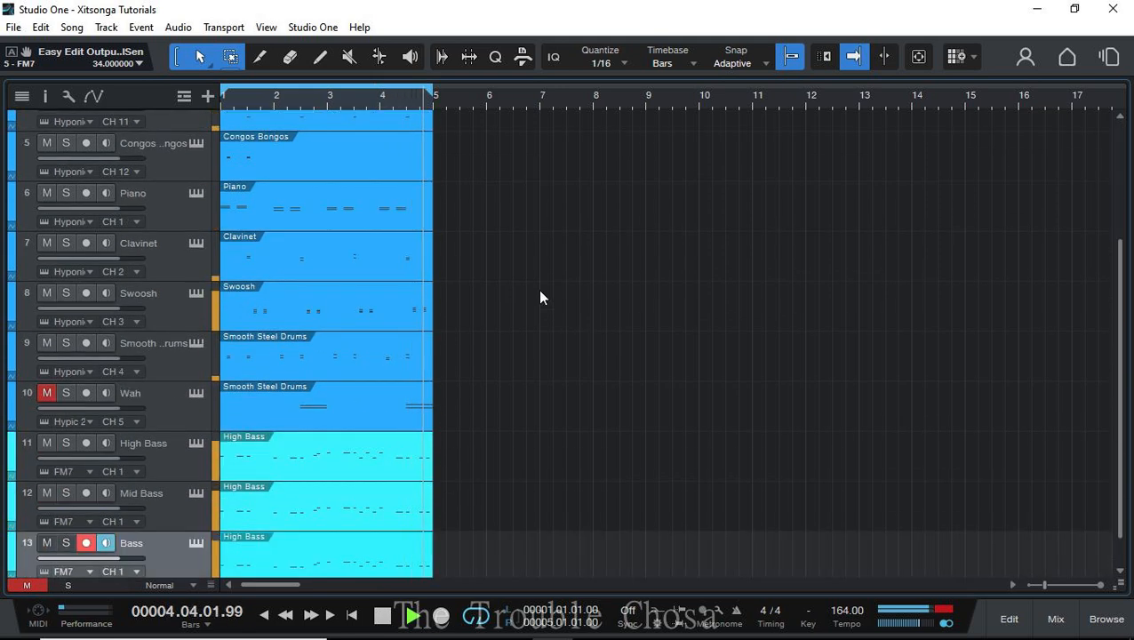
{"action": "scroll", "coordinate": [622, 311], "scroll_direction": "down", "scroll_amount": 2}
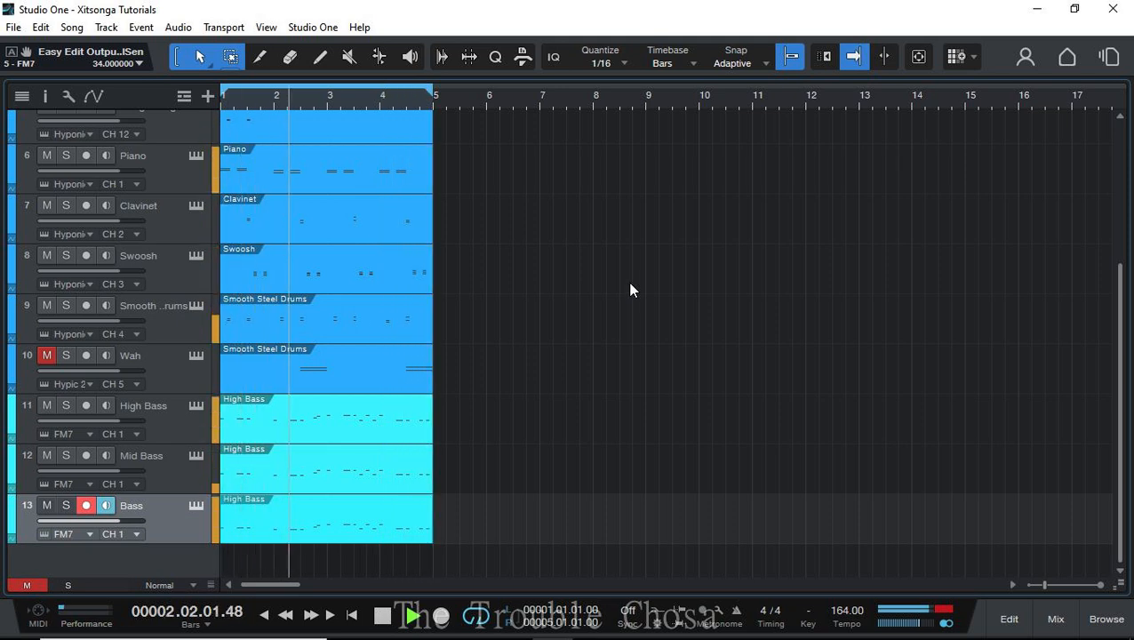
{"action": "left_click", "coordinate": [199, 356]}
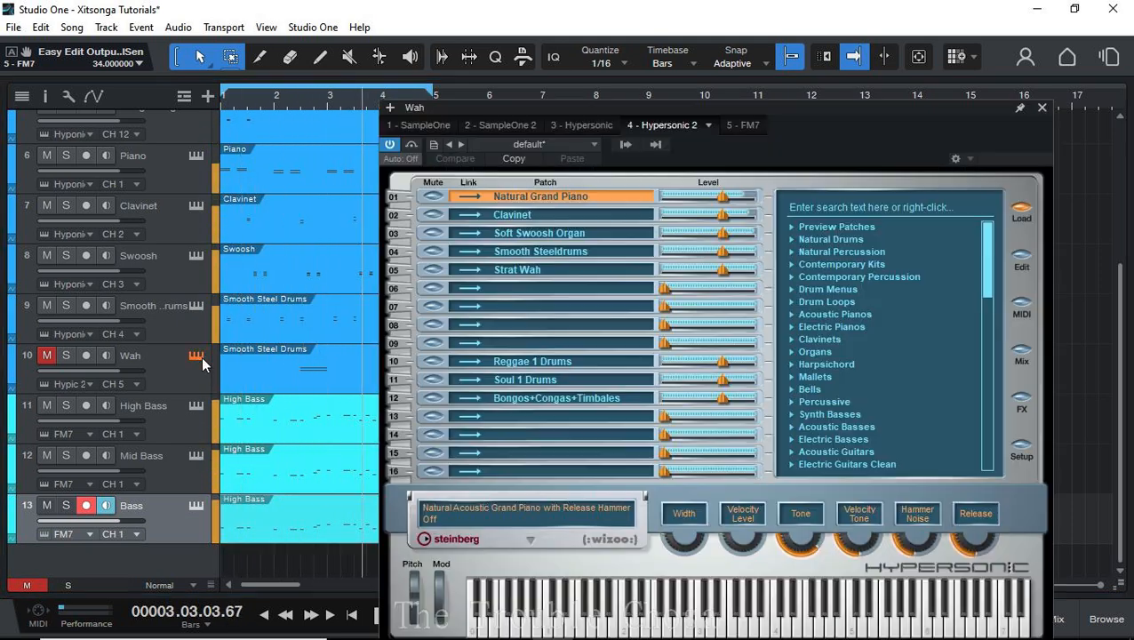
{"action": "left_click", "coordinate": [199, 357]}
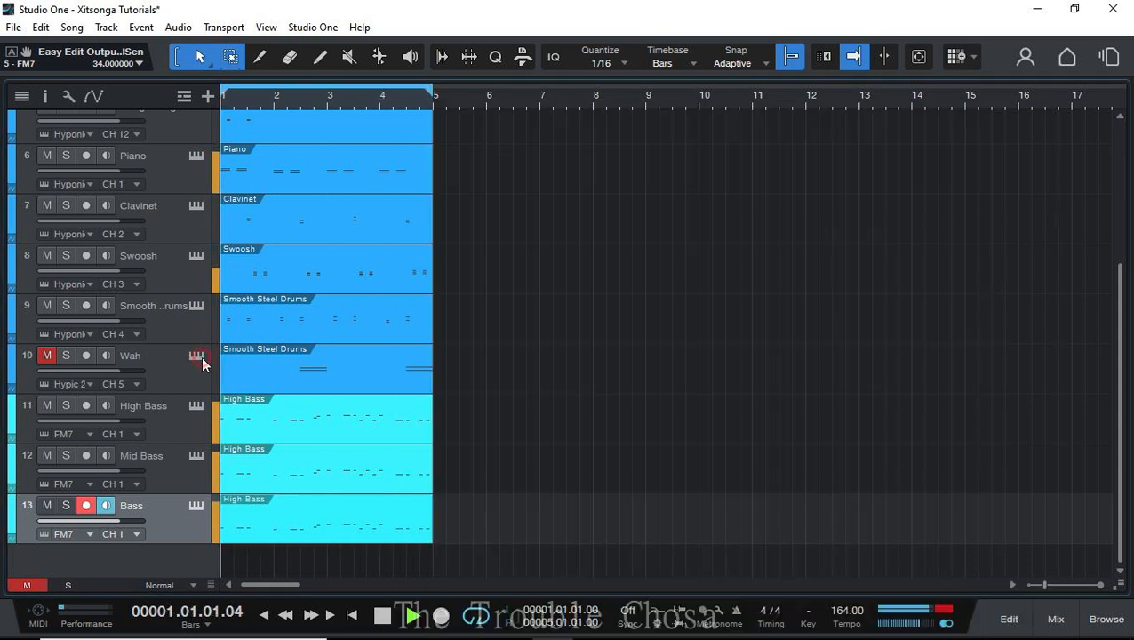
- Duplicate the Wah track without its part and rename the copy Perc Lead
{"action": "right_click", "coordinate": [173, 373]}
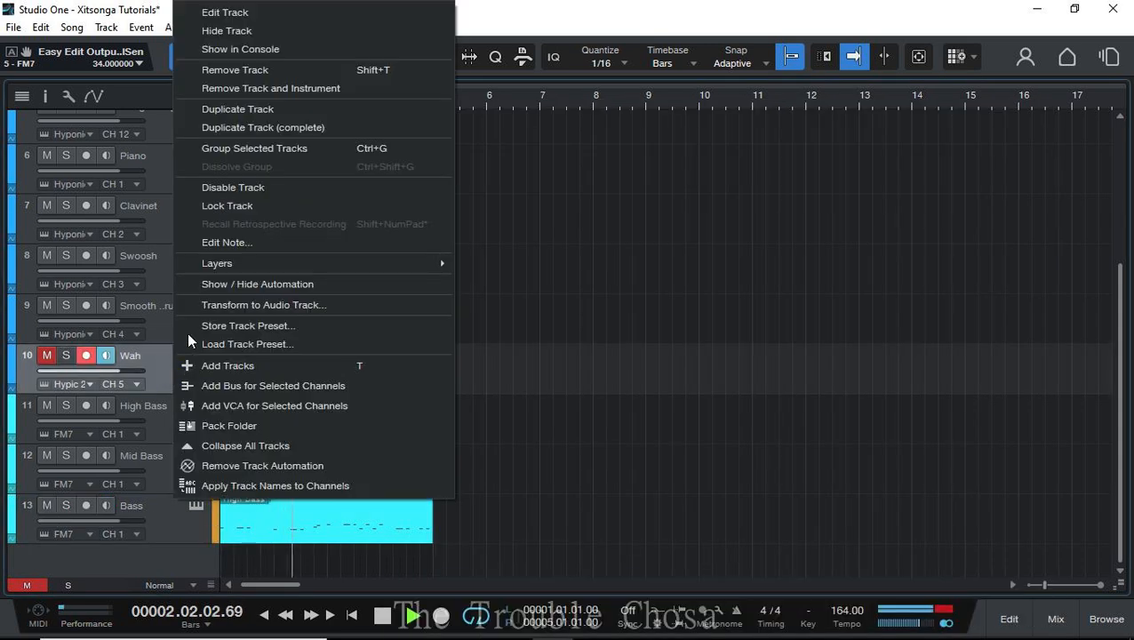
{"action": "left_click", "coordinate": [232, 118]}
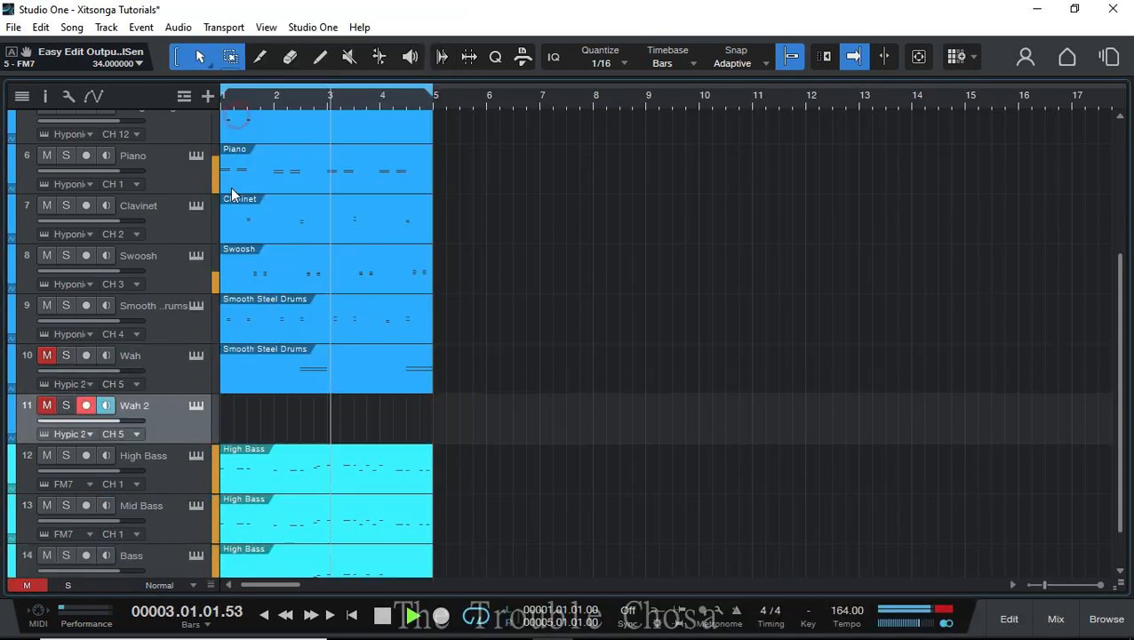
{"action": "double_click", "coordinate": [135, 408]}
{"action": "type", "text": "Pe"}
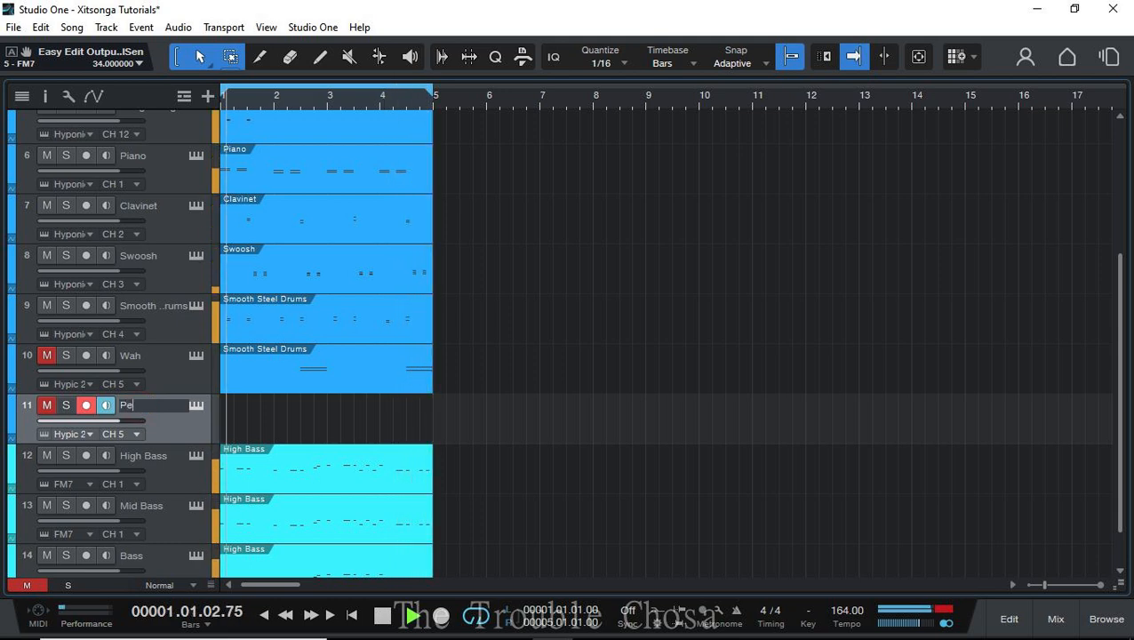
{"action": "type", "text": "rc Lead"}
{"action": "key", "text": "Return"}
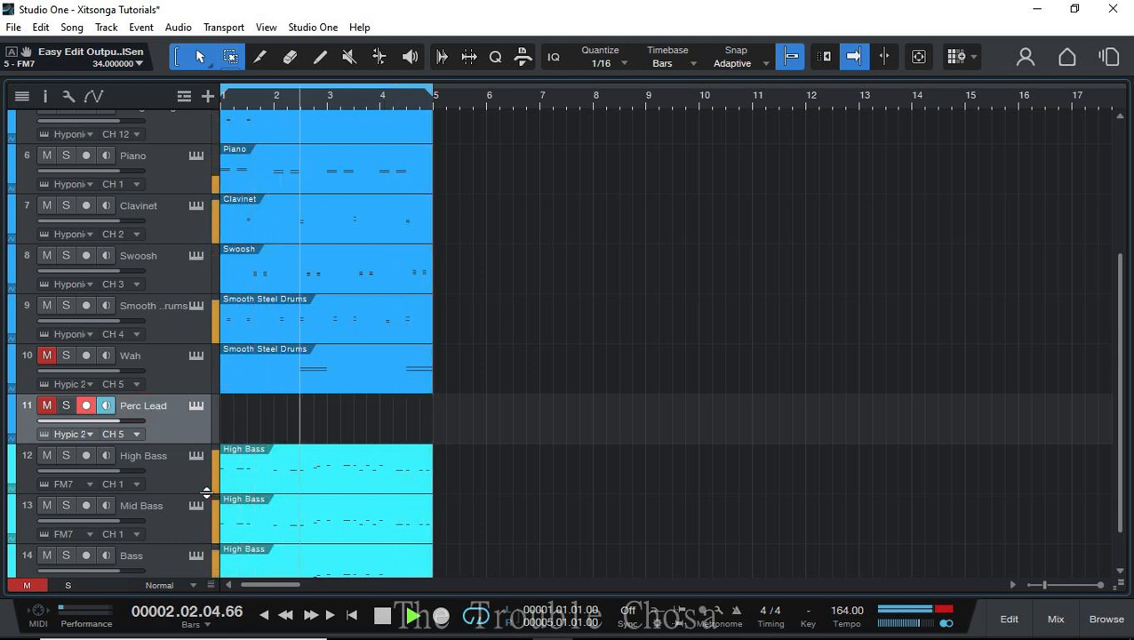
- Set the Perc Lead track to channel 6 and load the Perc Lead patch from Soft Leads into Hypersonic 2 slot 06
{"action": "left_click", "coordinate": [138, 435]}
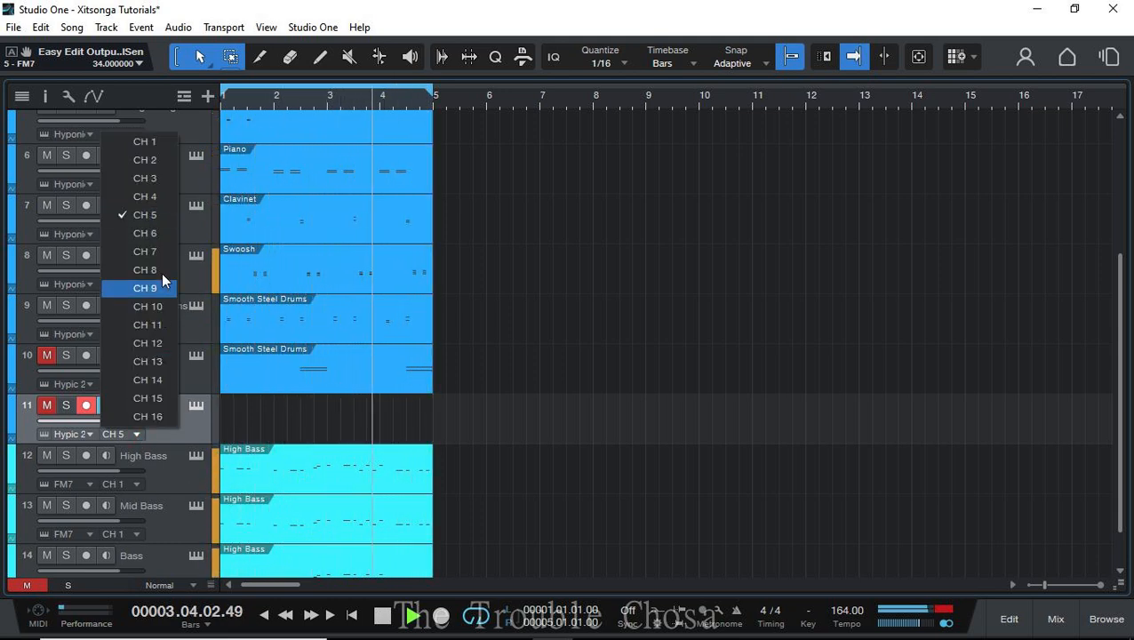
{"action": "left_click", "coordinate": [157, 232]}
{"action": "left_click", "coordinate": [196, 404]}
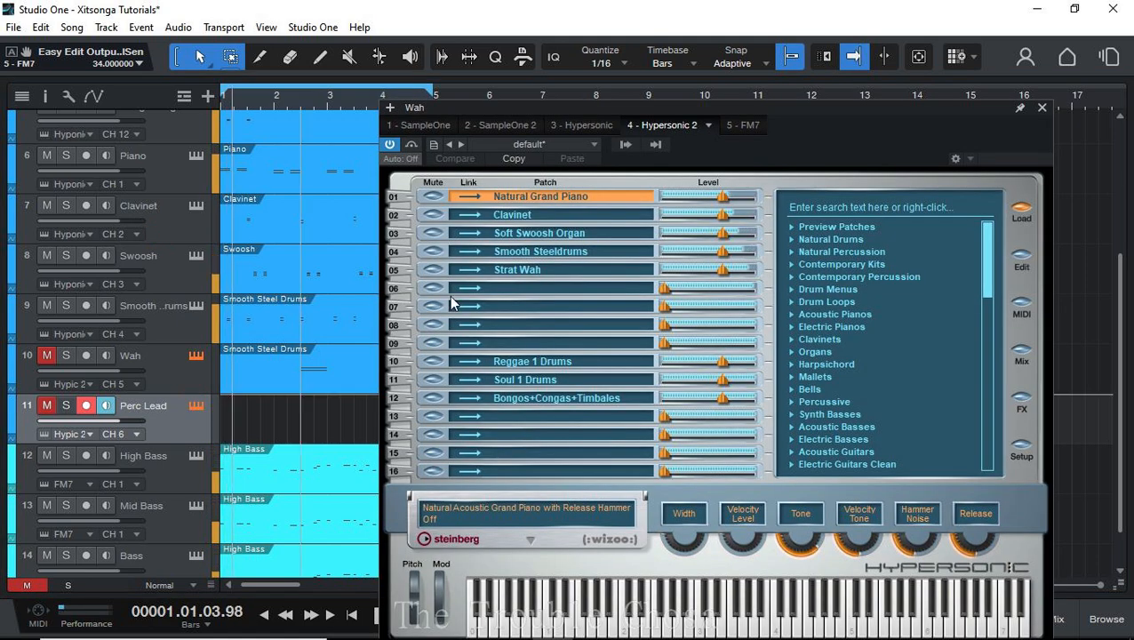
{"action": "left_click", "coordinate": [449, 293]}
{"action": "left_click_drag", "start_coordinate": [986, 267], "coordinate": [987, 381]}
{"action": "double_click", "coordinate": [844, 352]}
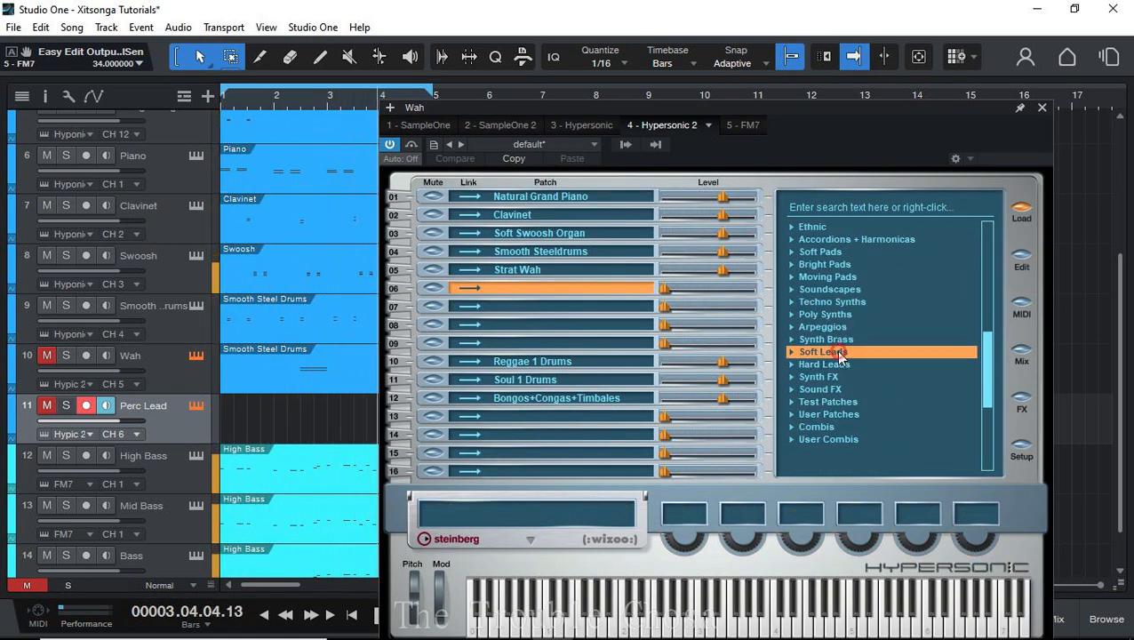
{"action": "left_click", "coordinate": [835, 451]}
{"action": "left_click", "coordinate": [1021, 207]}
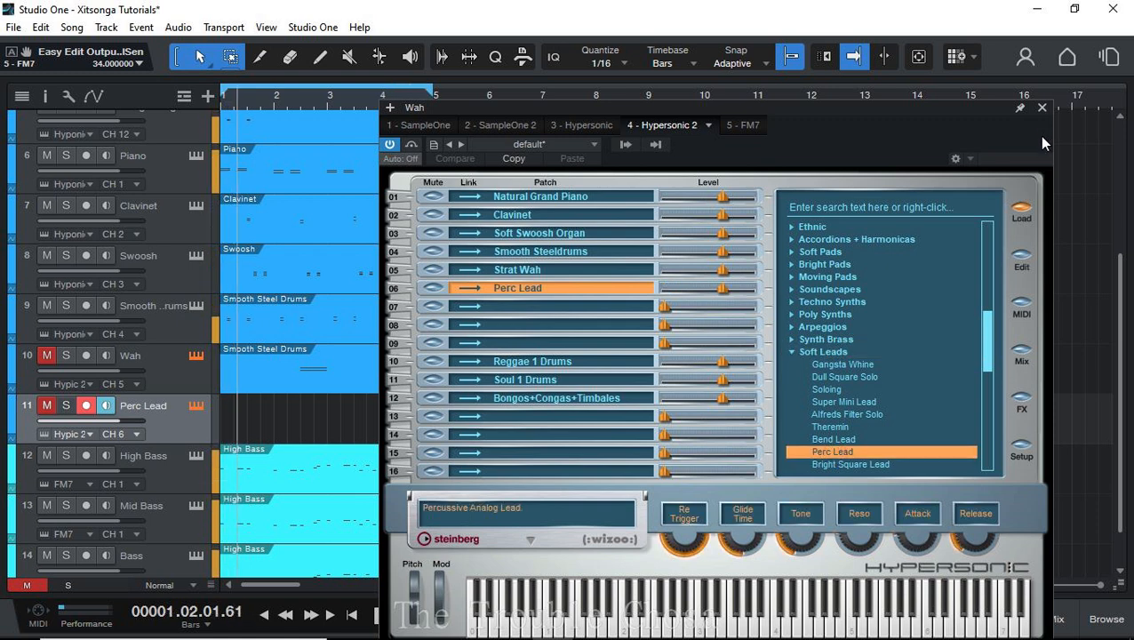
{"action": "left_click", "coordinate": [1041, 108]}
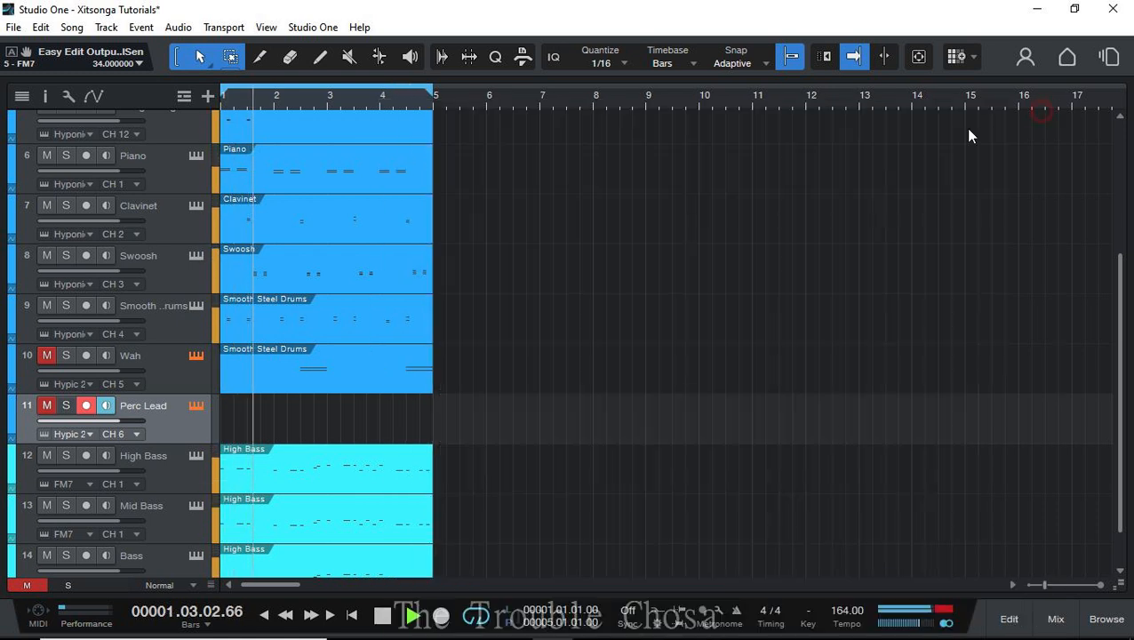
- Unmute the Perc Lead track and create an empty four-bar part on it from bar 1
{"action": "left_click", "coordinate": [48, 406]}
{"action": "double_click", "coordinate": [230, 430]}
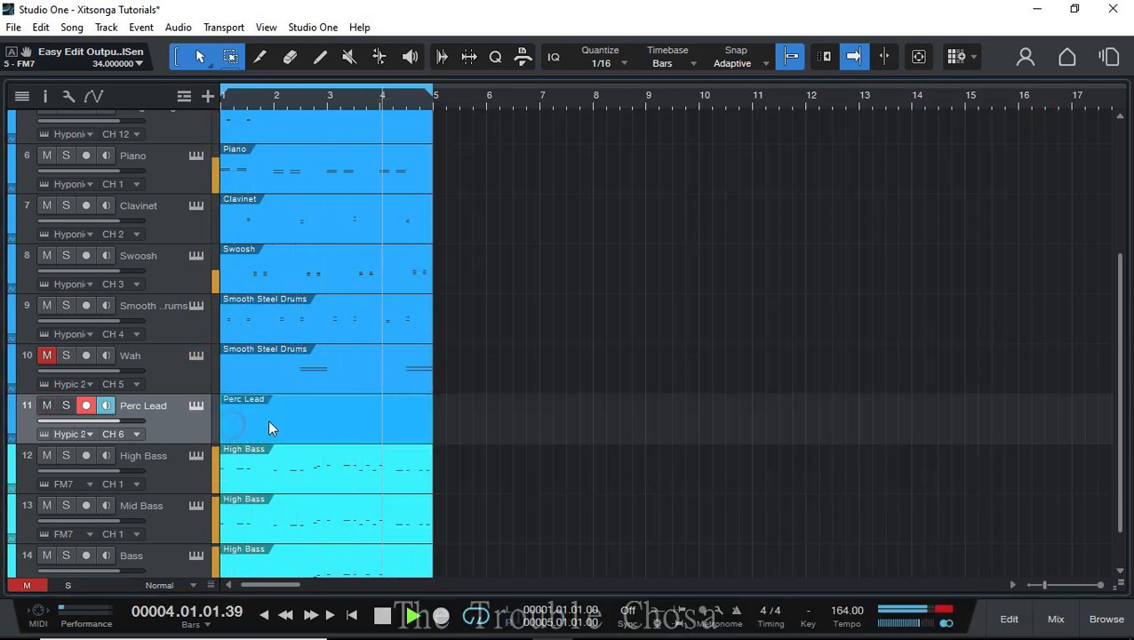
- Write the Perc Lead melody with F#3 at bar 1 and a descending A#3–G#3–F#3–D#3 run from beat 2.4, lengthening the second F#3 to two sixteenths
{"action": "double_click", "coordinate": [267, 419]}
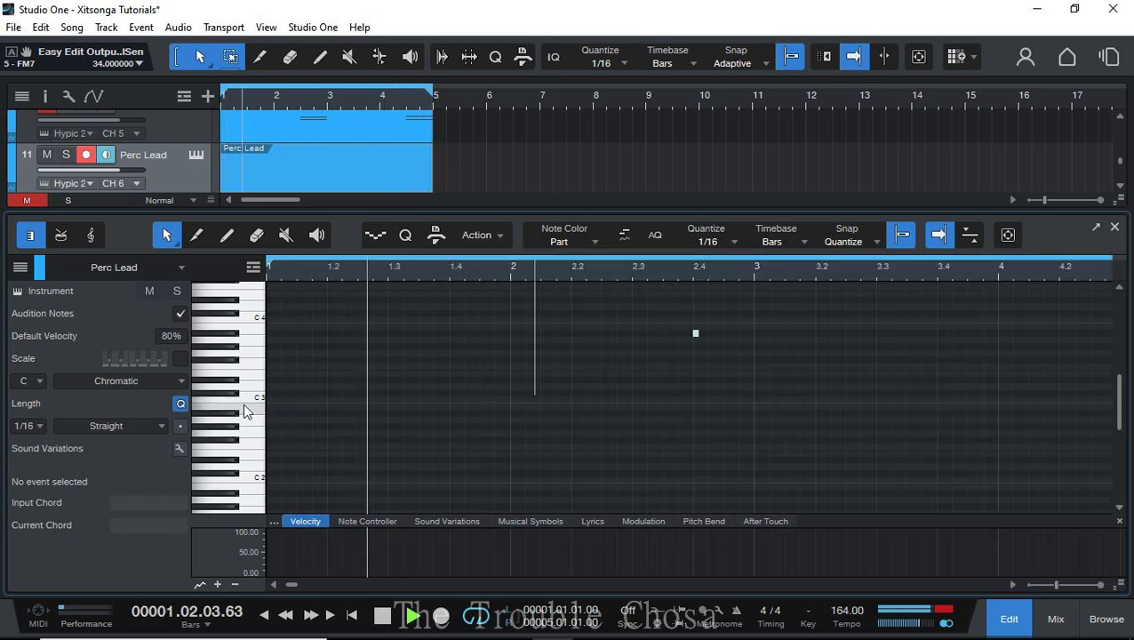
{"action": "key", "text": "space"}
{"action": "double_click", "coordinate": [730, 361]}
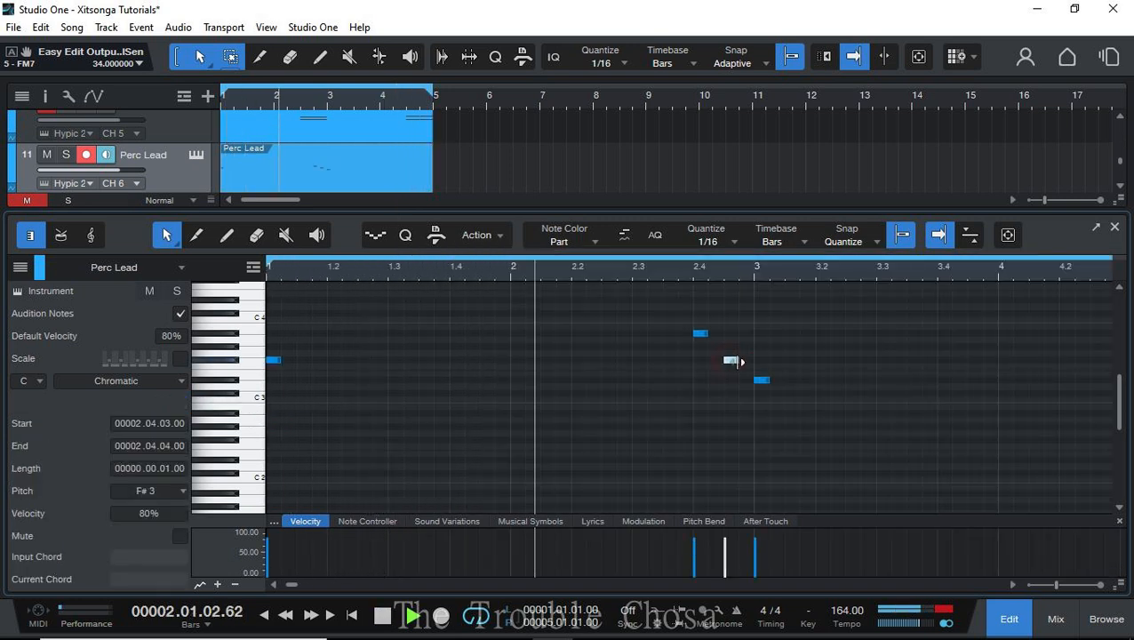
{"action": "left_click_drag", "start_coordinate": [738, 360], "coordinate": [774, 364]}
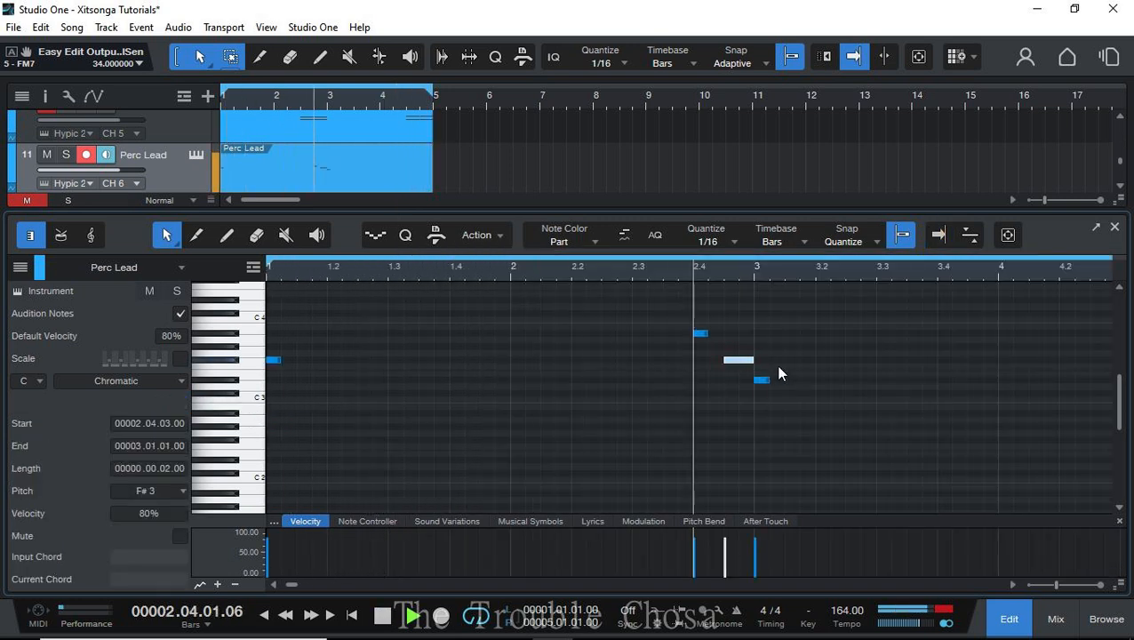
{"action": "key", "text": "space"}
{"action": "left_click", "coordinate": [712, 345]}
{"action": "double_click", "coordinate": [711, 346]}
{"action": "key", "text": "space"}
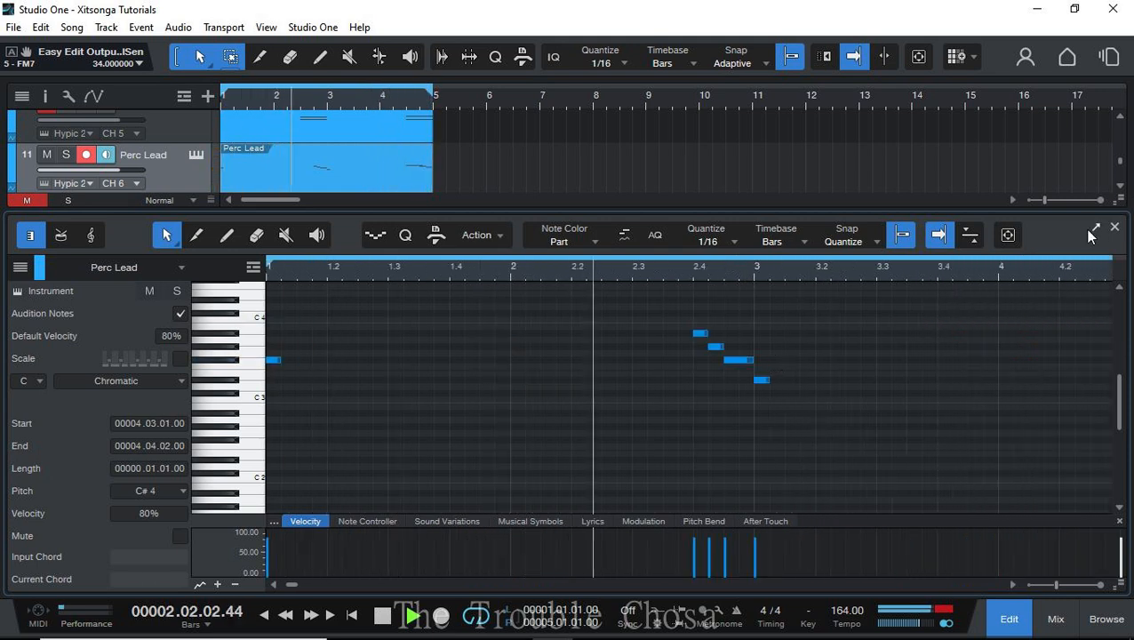
{"action": "left_click", "coordinate": [1114, 227]}
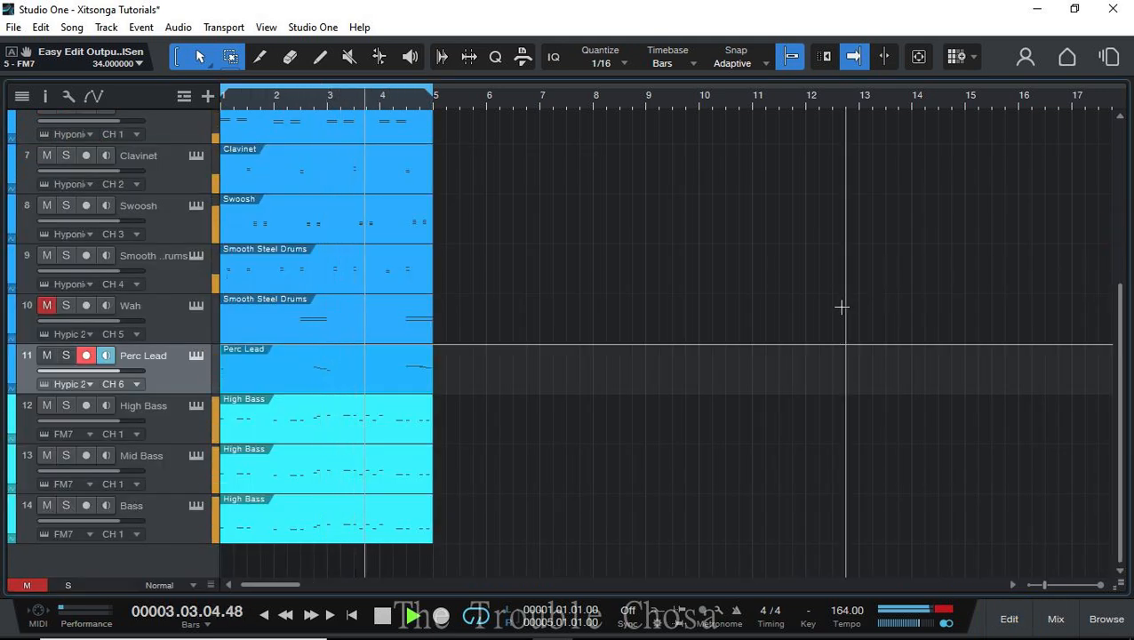
- Review the tracks of the looping arrangement and examine the channel levels across the mixer console
{"action": "scroll", "coordinate": [573, 330], "scroll_direction": "up", "scroll_amount": 5}
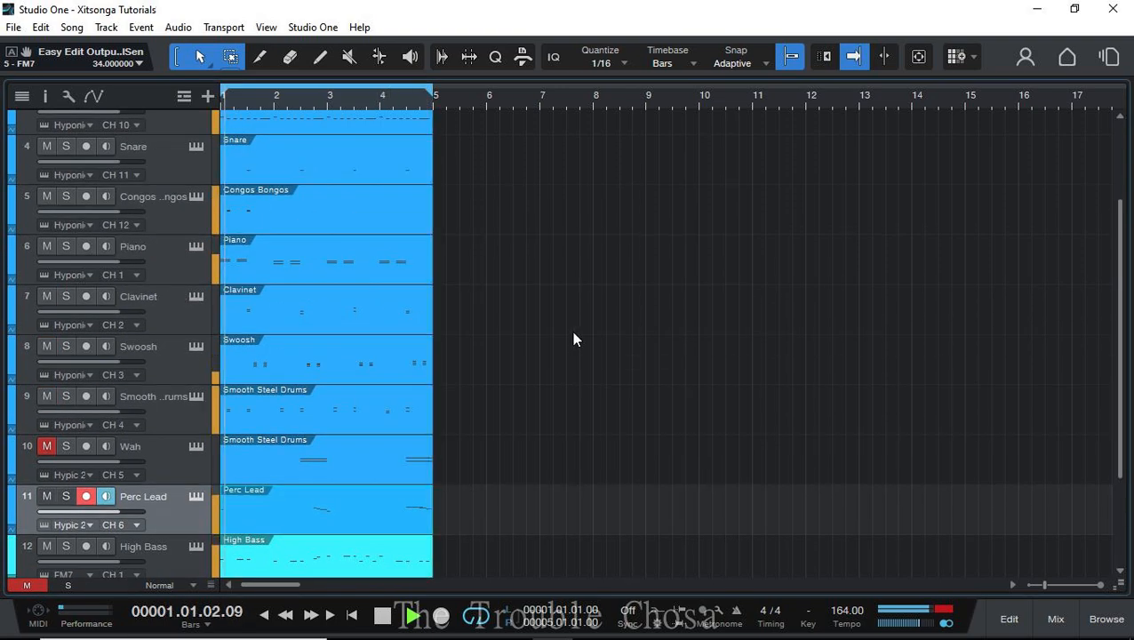
{"action": "scroll", "coordinate": [577, 314], "scroll_direction": "down", "scroll_amount": 5}
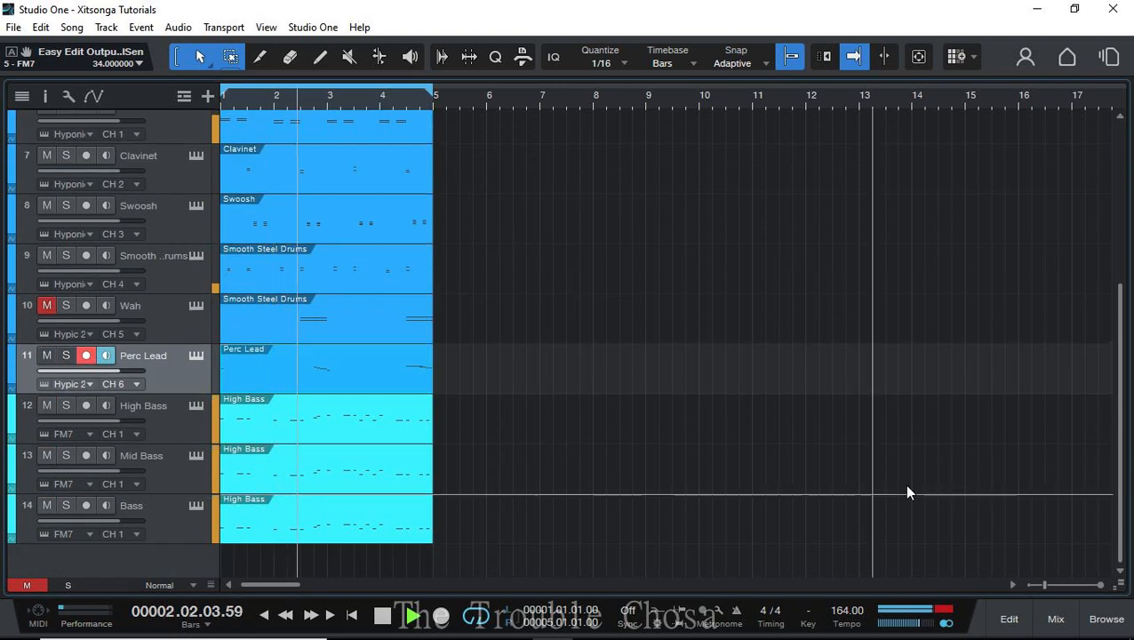
{"action": "left_click", "coordinate": [1047, 632]}
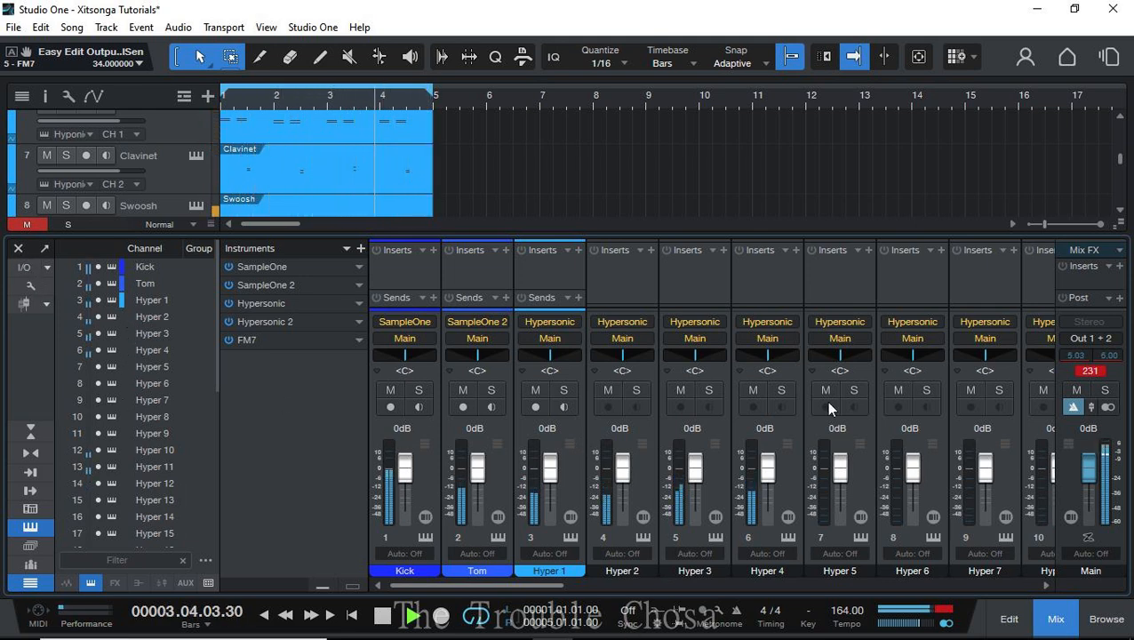
{"action": "left_click_drag", "start_coordinate": [510, 592], "coordinate": [509, 619]}
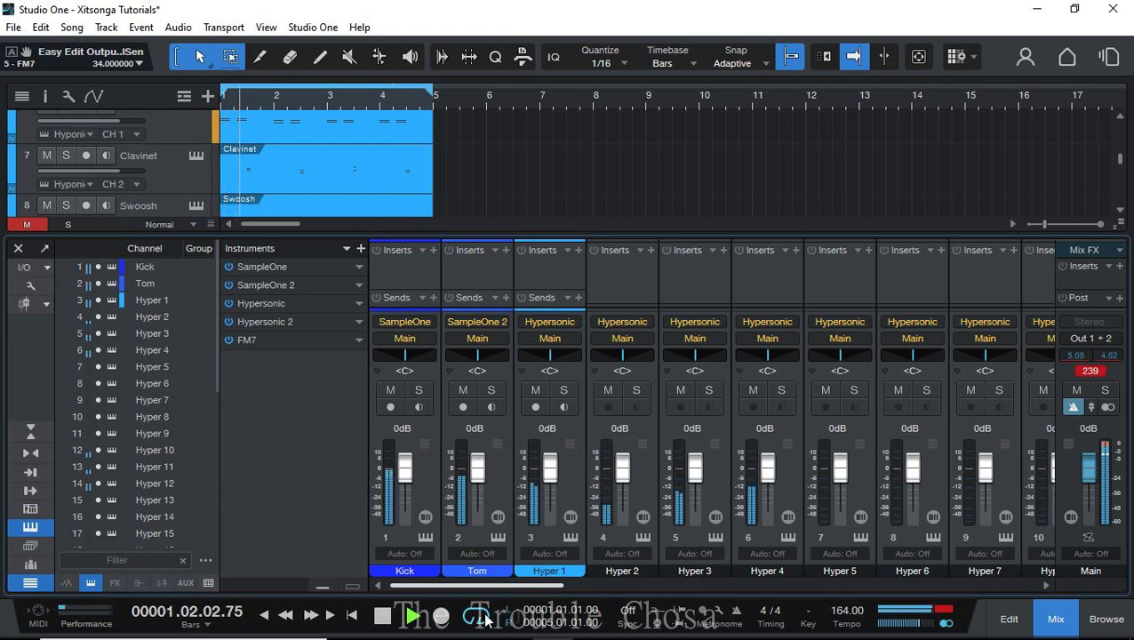
{"action": "left_click_drag", "start_coordinate": [486, 620], "coordinate": [766, 588]}
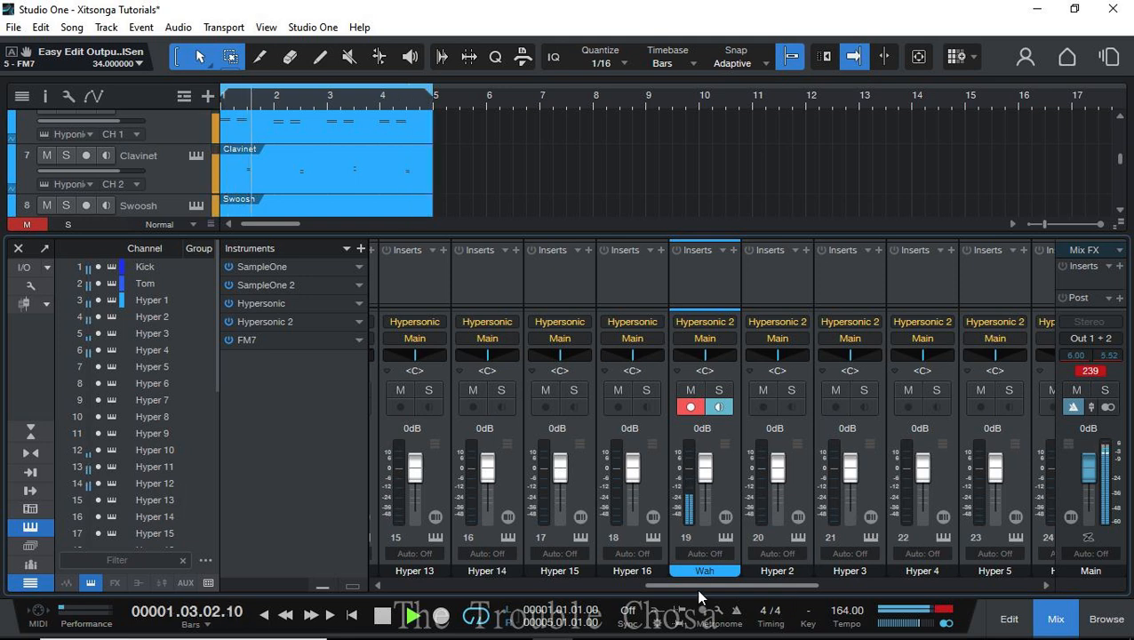
{"action": "left_click_drag", "start_coordinate": [703, 593], "coordinate": [436, 573]}
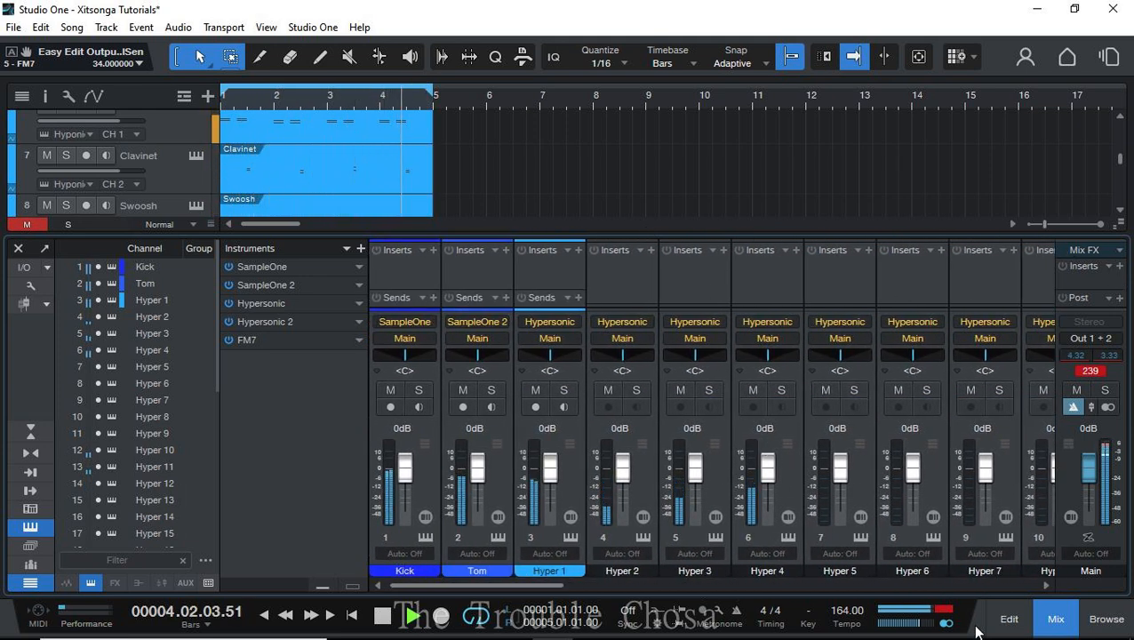
{"action": "left_click", "coordinate": [1055, 618]}
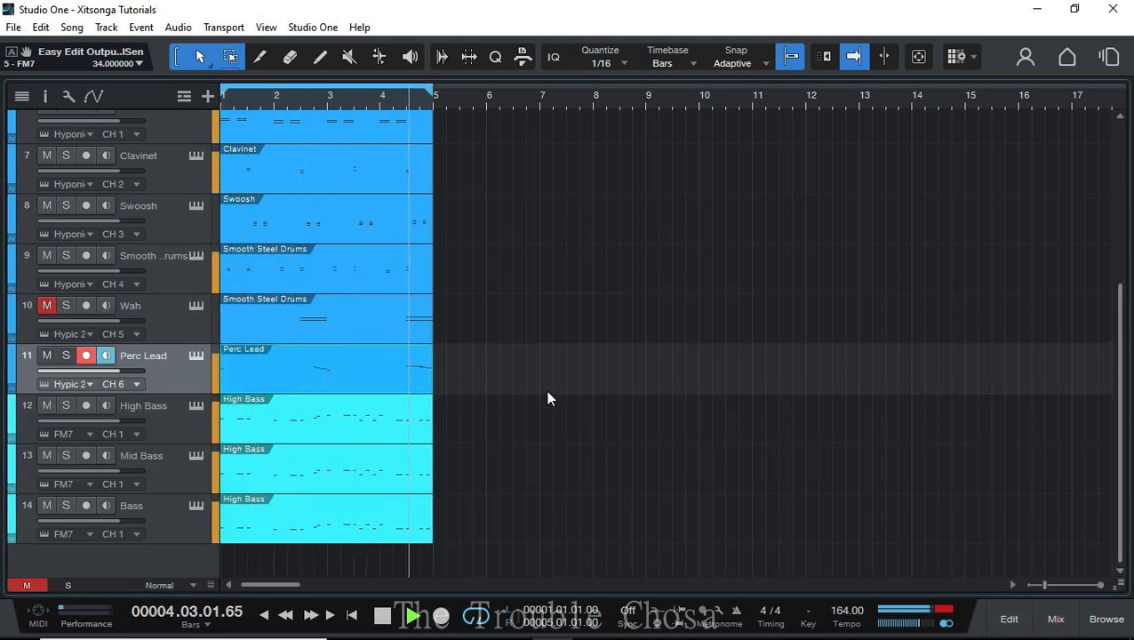
- Duplicate the Perc Lead track without its part and disarm recording on the copy
{"action": "right_click", "coordinate": [159, 382]}
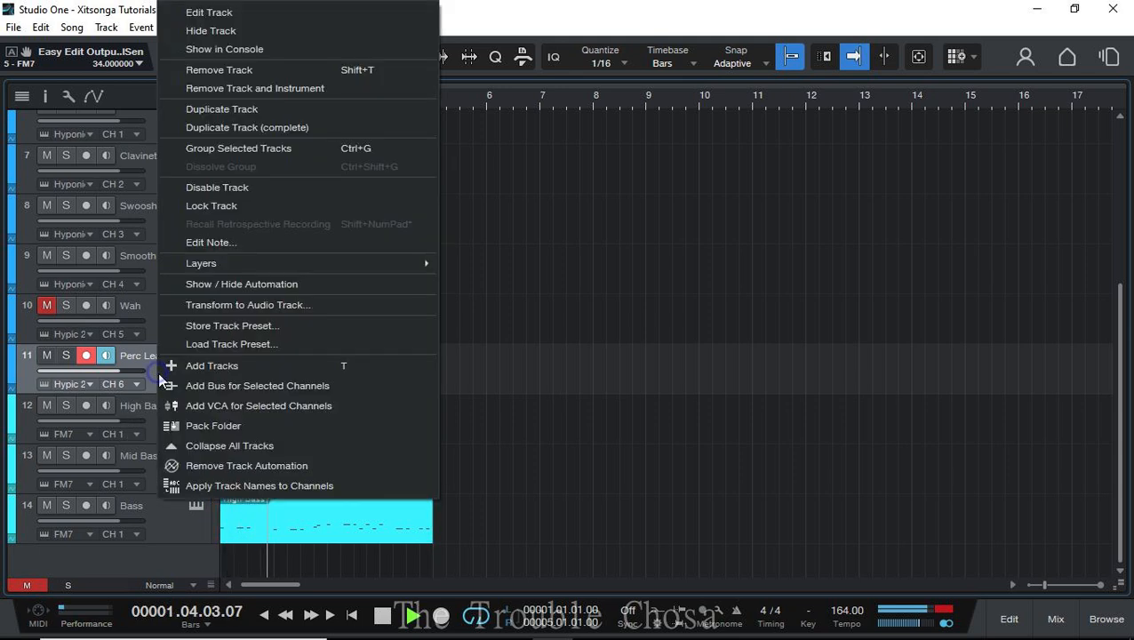
{"action": "left_click", "coordinate": [219, 109]}
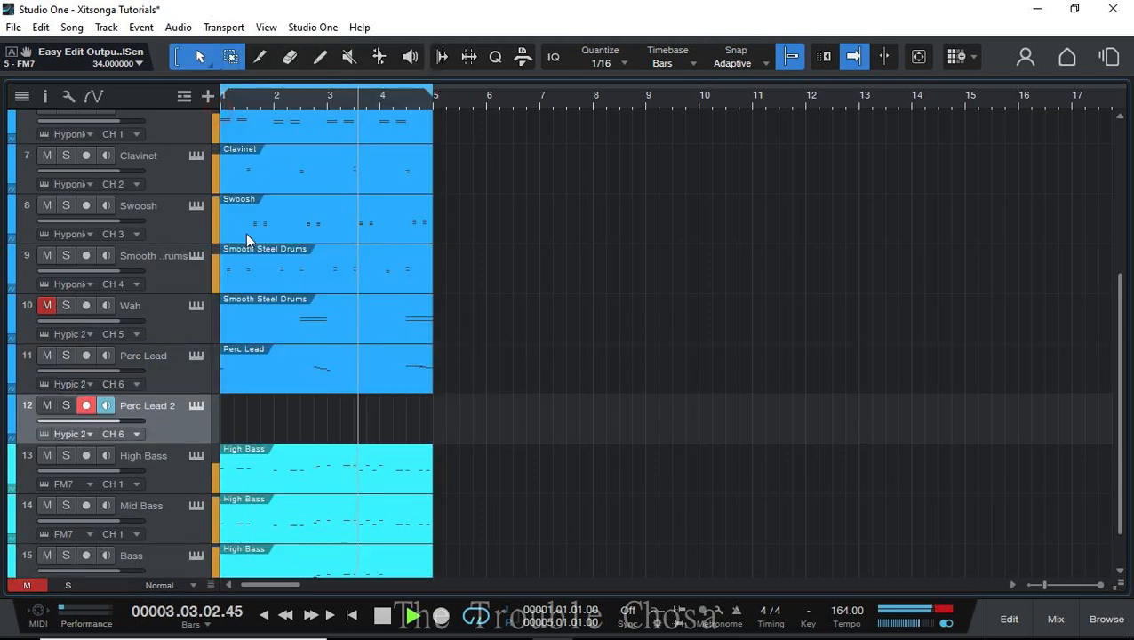
{"action": "left_click", "coordinate": [85, 408]}
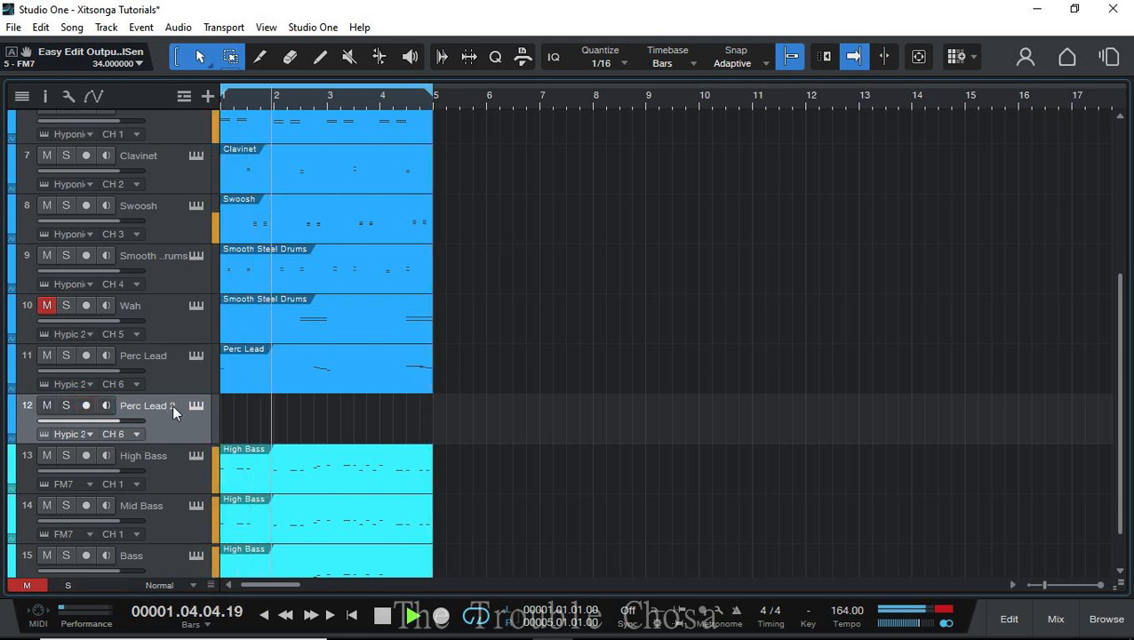
- Load the Ultimate Brass Section patch from Brass Sections into slot 07 of the duplicated track's Hypersonic 2 instrument
{"action": "left_click", "coordinate": [196, 405]}
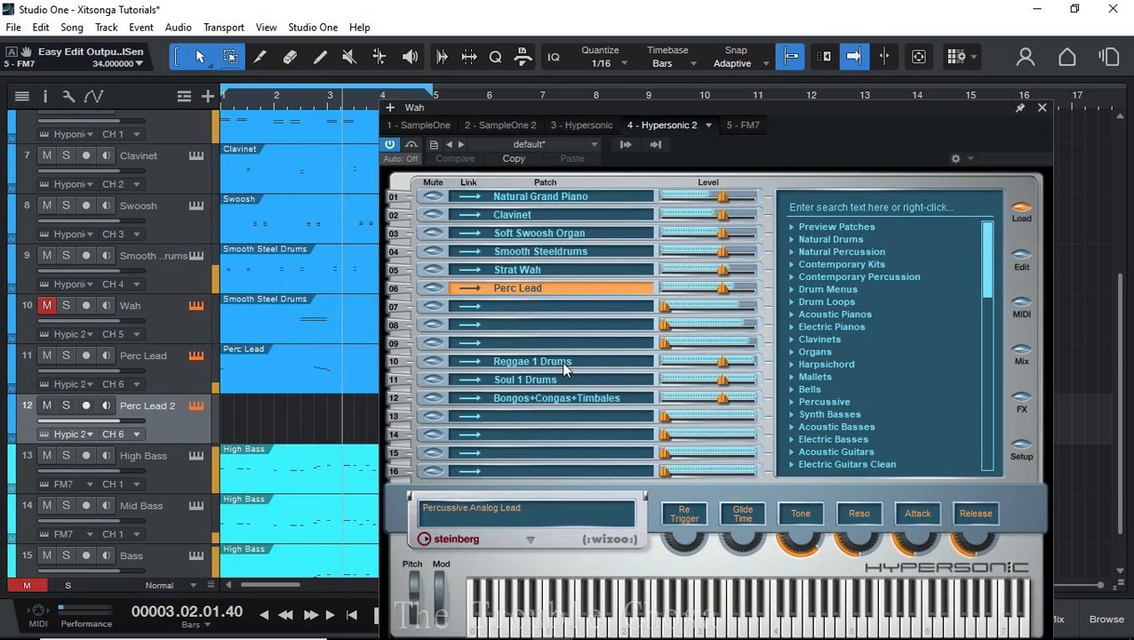
{"action": "left_click", "coordinate": [551, 305]}
{"action": "left_click_drag", "start_coordinate": [985, 276], "coordinate": [977, 360]}
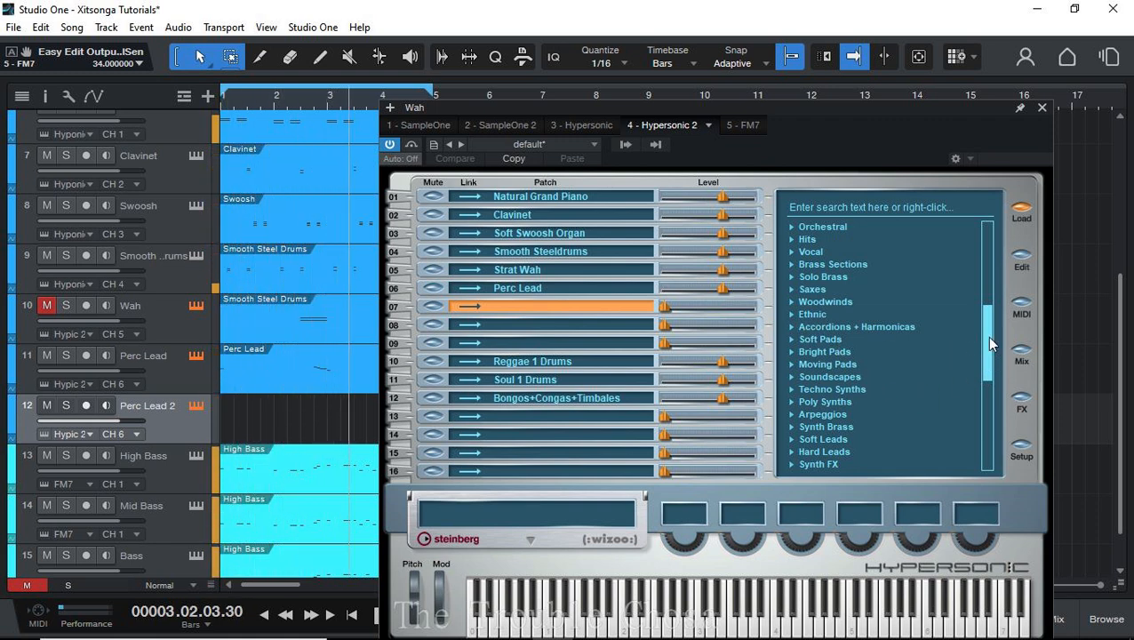
{"action": "left_click_drag", "start_coordinate": [986, 335], "coordinate": [983, 359]}
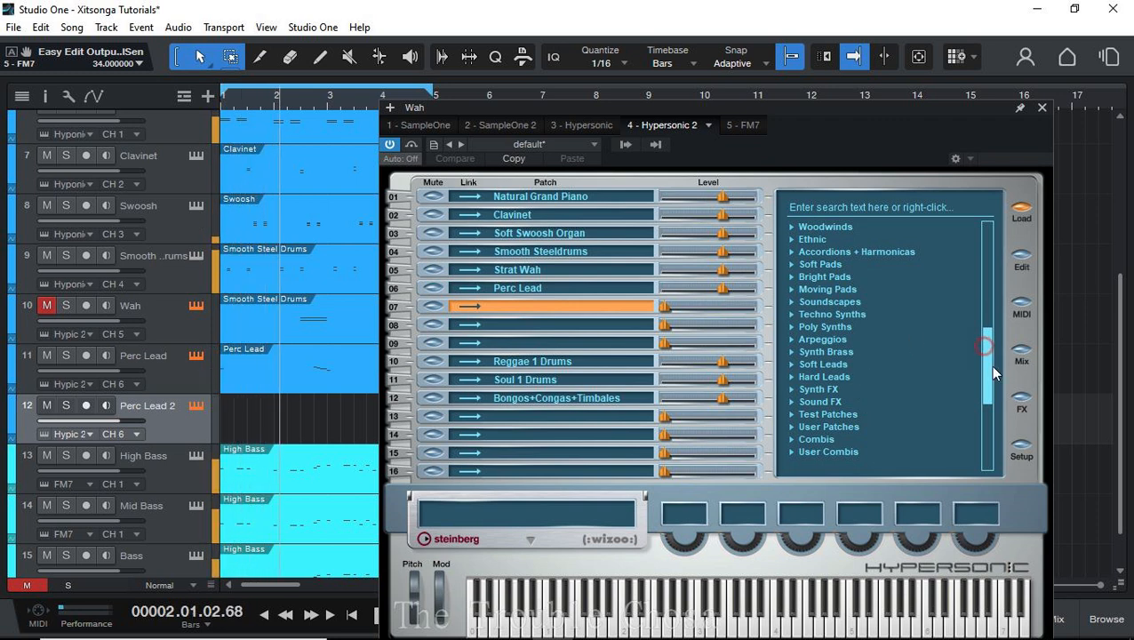
{"action": "left_click_drag", "start_coordinate": [988, 365], "coordinate": [987, 297]}
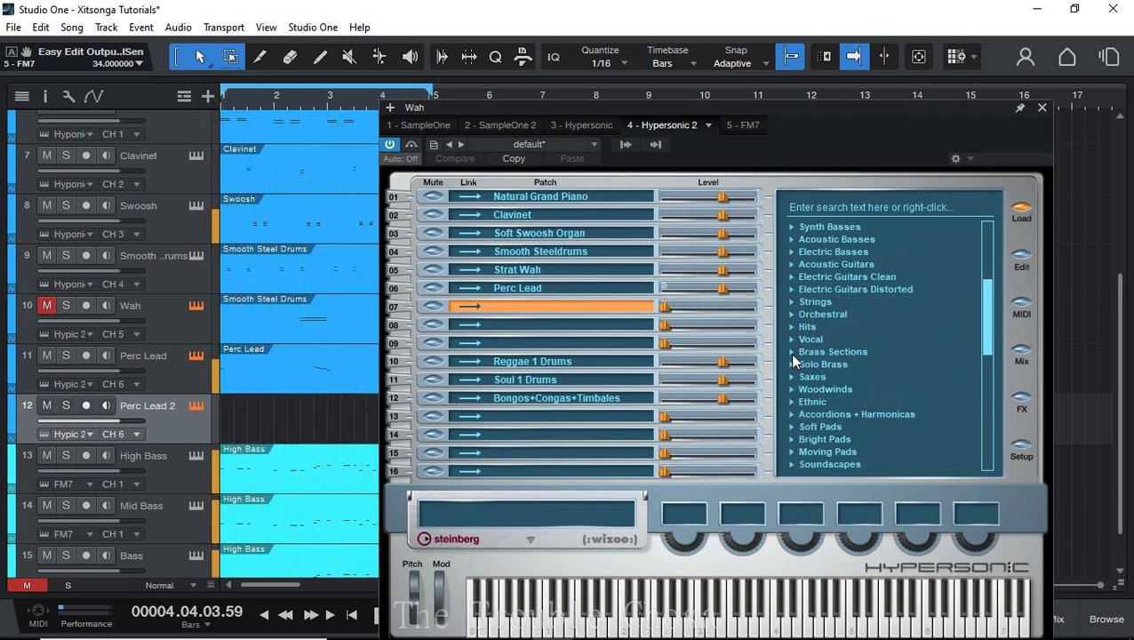
{"action": "left_click", "coordinate": [792, 353]}
{"action": "double_click", "coordinate": [875, 363]}
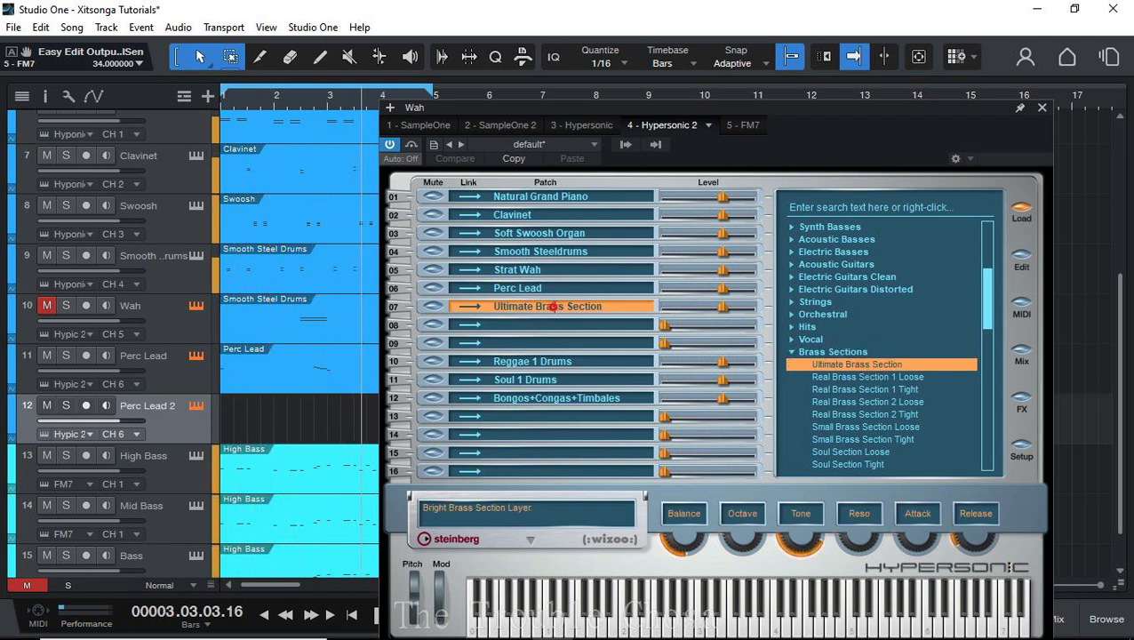
- Copy the slot 07 patch name and rename the duplicated track Ultimate Brass Section with it
{"action": "double_click", "coordinate": [547, 305]}
{"action": "right_click", "coordinate": [554, 308]}
{"action": "left_click", "coordinate": [610, 359]}
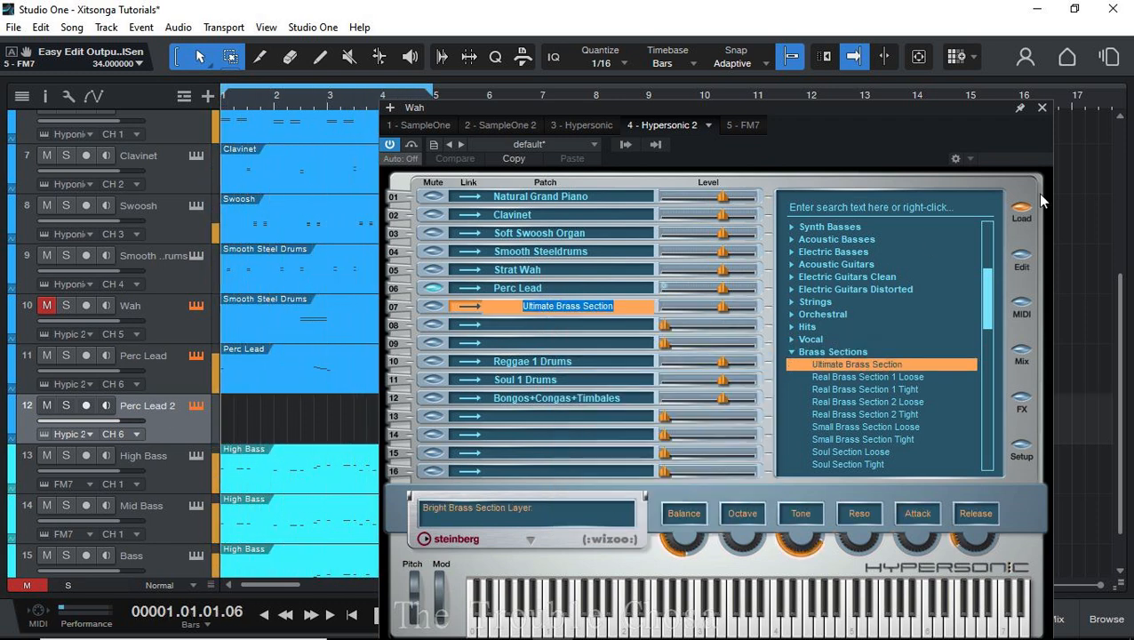
{"action": "left_click", "coordinate": [1042, 107]}
{"action": "double_click", "coordinate": [151, 409]}
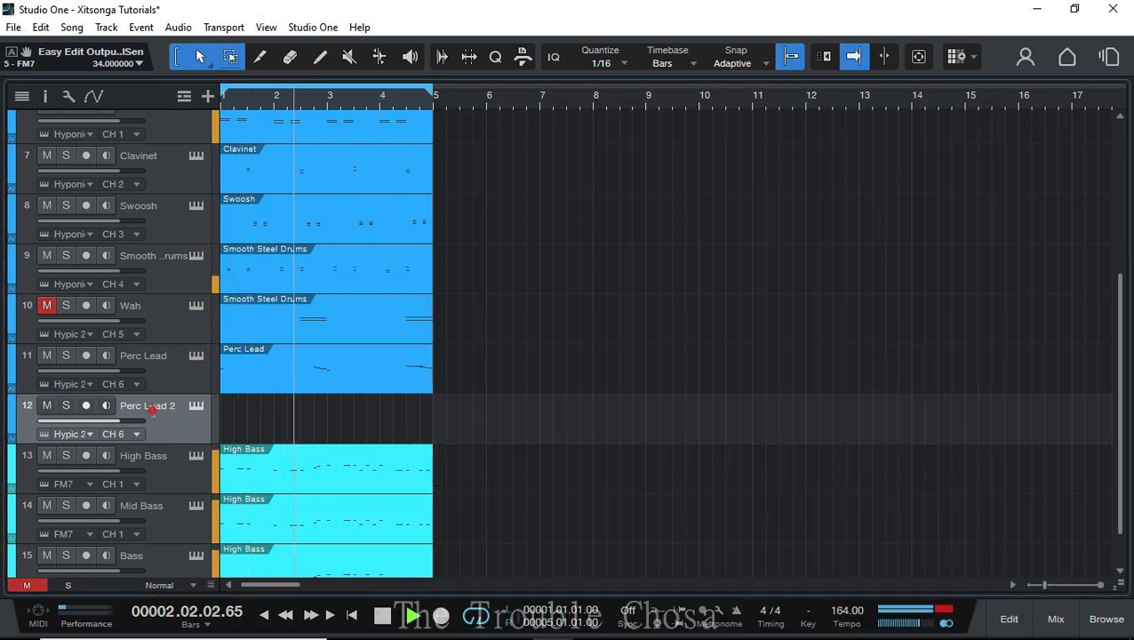
{"action": "key", "text": "ctrl+v"}
{"action": "key", "text": "Return"}
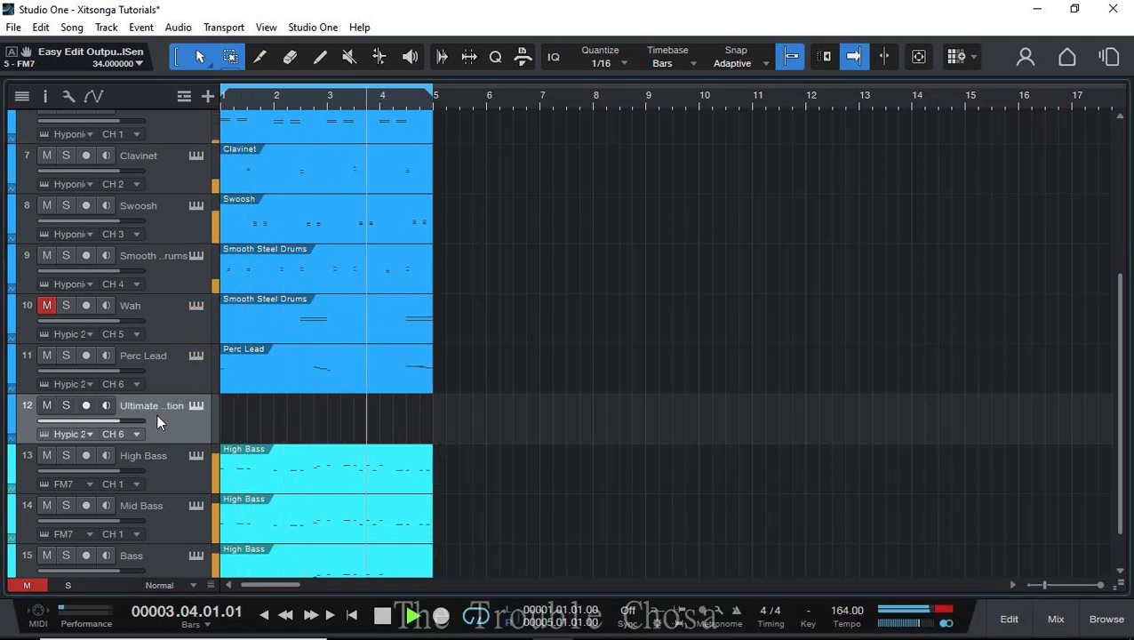
- Set the Ultimate Brass Section track to channel 7 and create an empty four-bar part on it from bar 1
{"action": "left_click", "coordinate": [133, 433]}
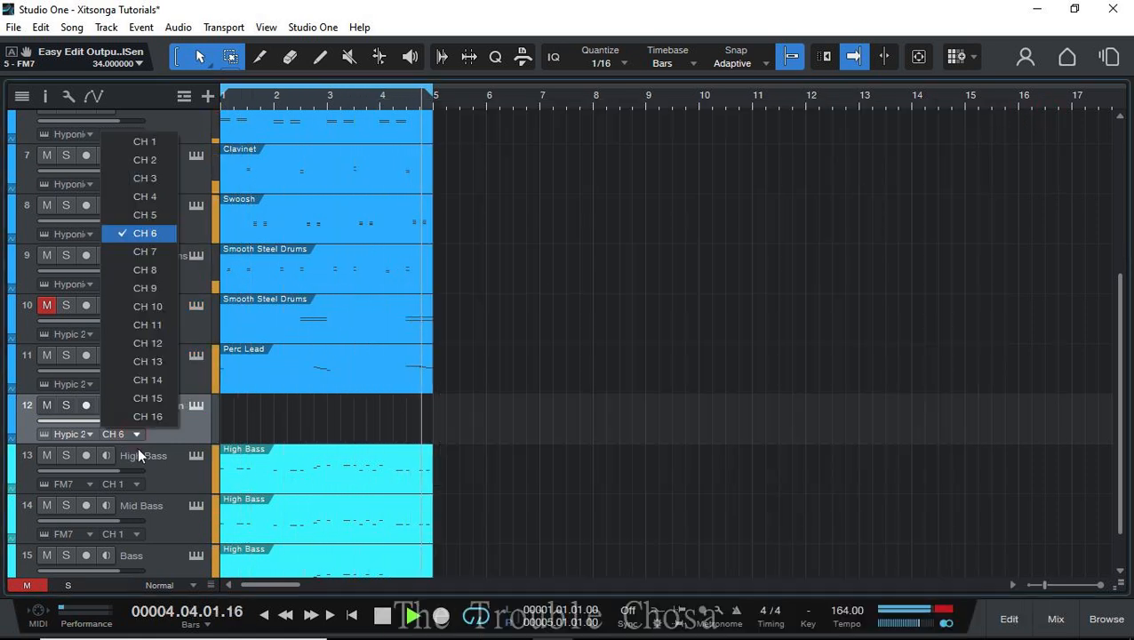
{"action": "left_click", "coordinate": [145, 251]}
{"action": "double_click", "coordinate": [223, 419]}
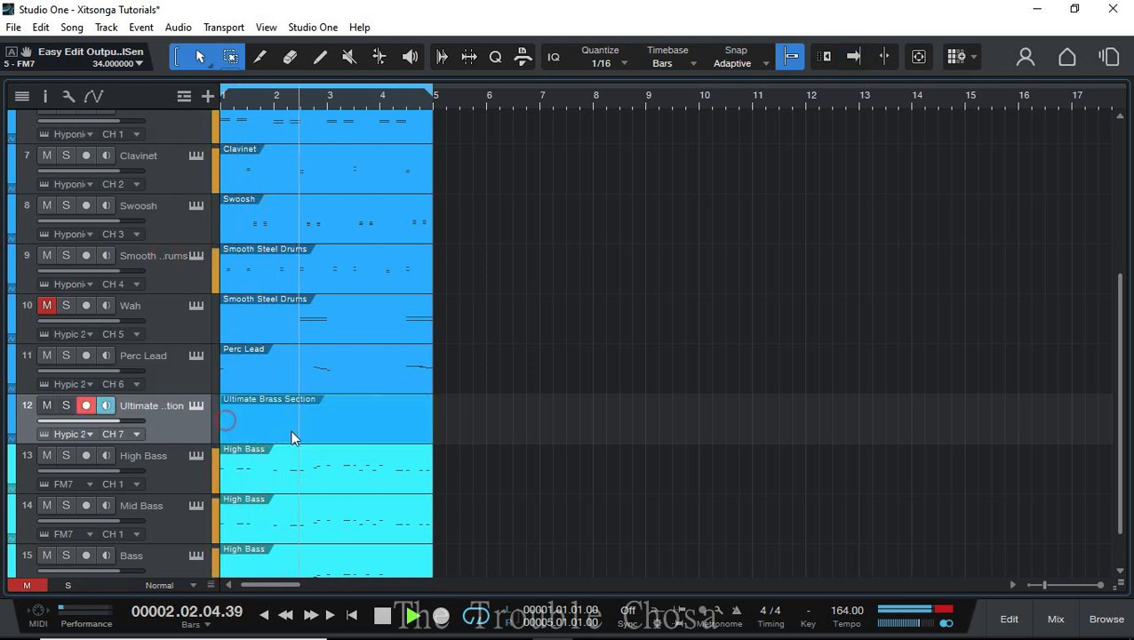
- Write a seven-note brass phrase across bar 2 of the new part and lengthen the F3 note at beat 2.3 to two sixteenths
{"action": "double_click", "coordinate": [291, 434]}
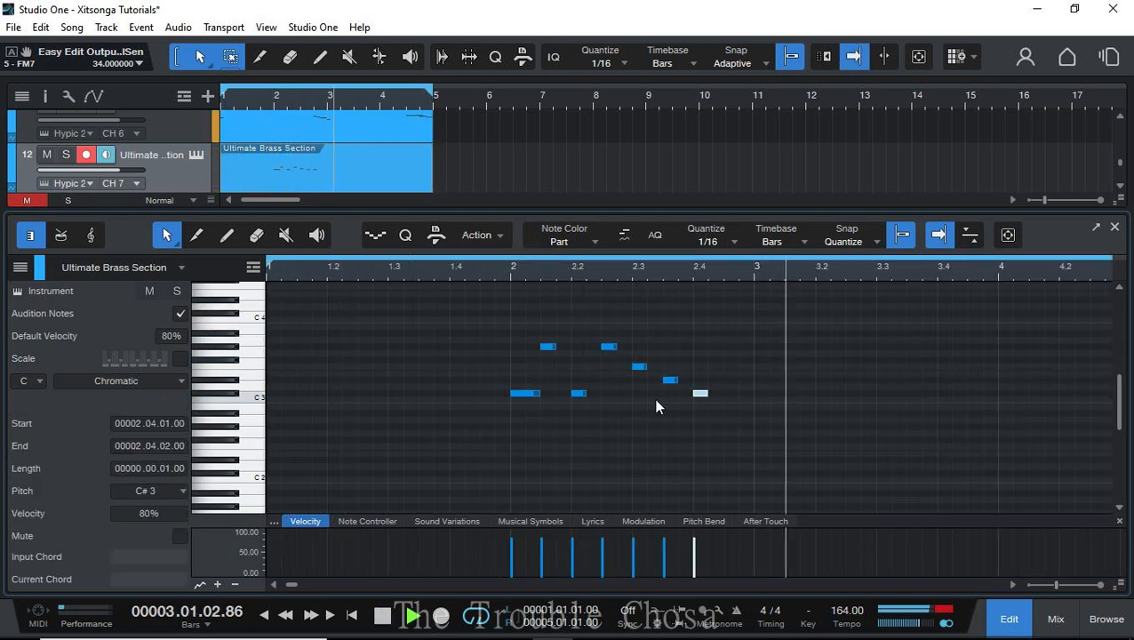
{"action": "left_click", "coordinate": [645, 367]}
{"action": "left_click_drag", "start_coordinate": [654, 368], "coordinate": [666, 368]}
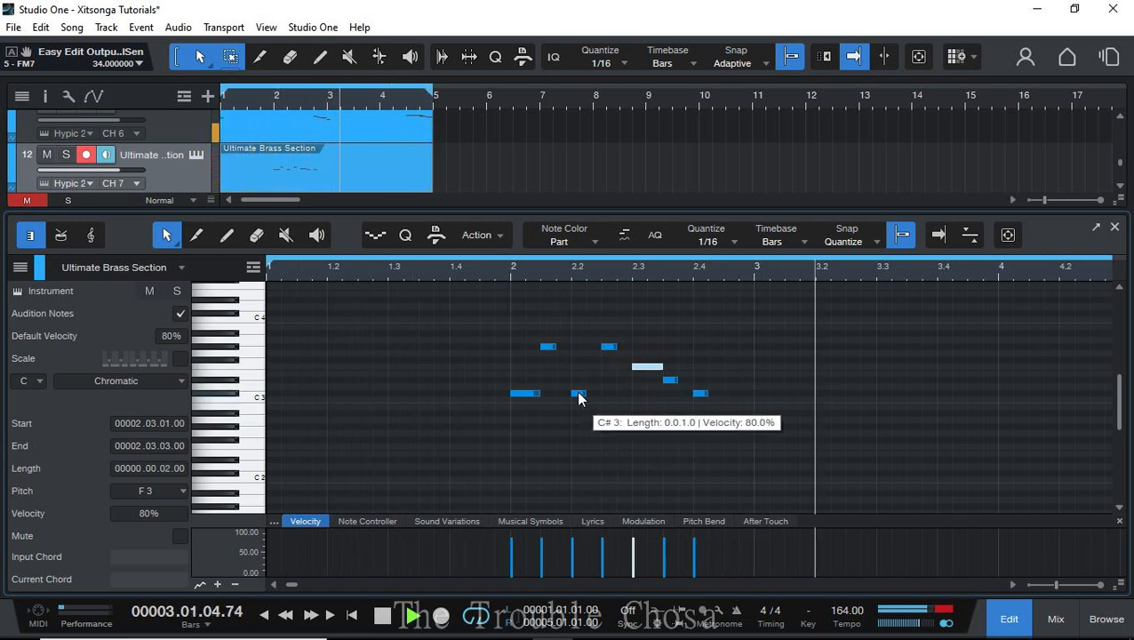
- Try the brass note at beat 2.2 on A#3 and lower it to F3
{"action": "left_click_drag", "start_coordinate": [578, 394], "coordinate": [579, 327]}
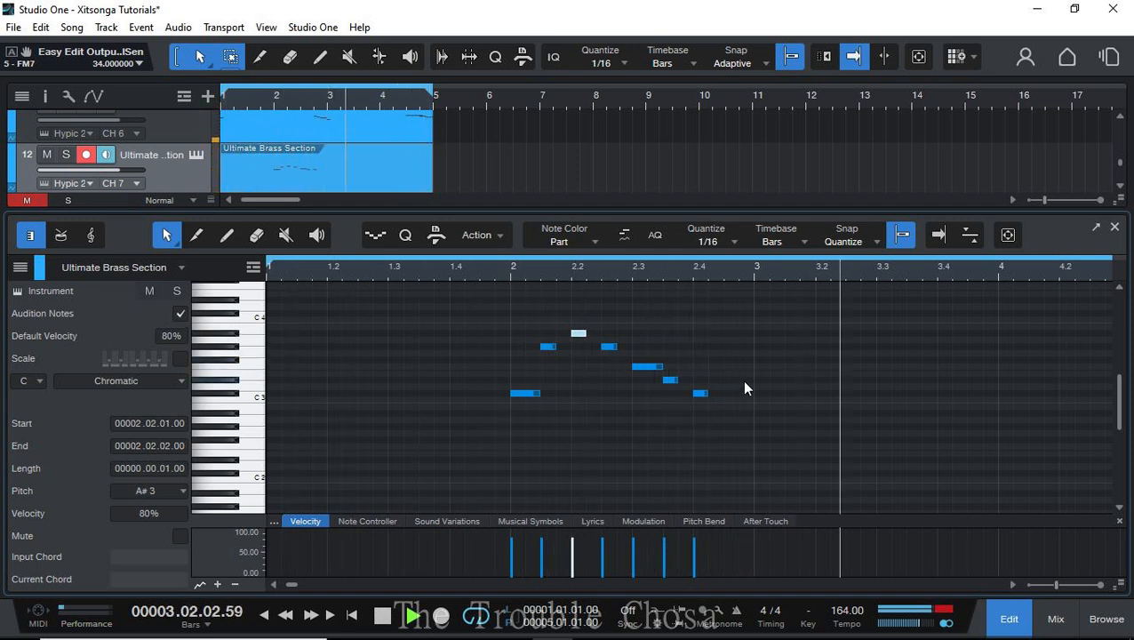
{"action": "key", "text": "Down"}
{"action": "key", "text": "Down"}
{"action": "key", "text": "Down"}
{"action": "key", "text": "Down"}
{"action": "key", "text": "Down"}
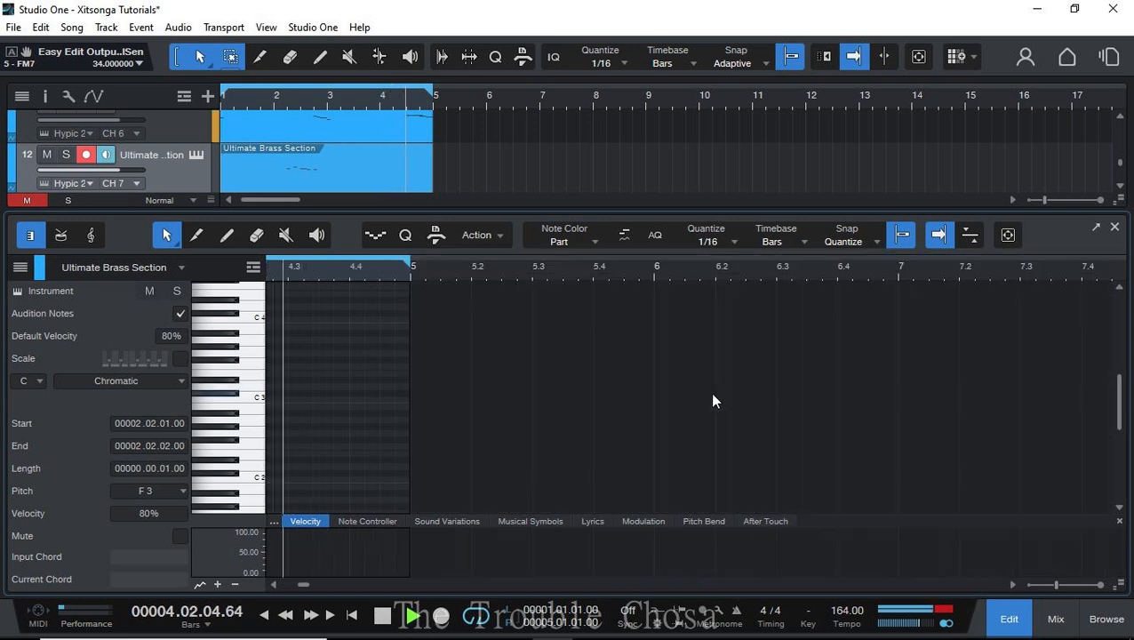
- Add an A#2 note at bar 3, raise the beat 2.2 note to A#3, and try an extra F#3 sixteenth after it
{"action": "left_click", "coordinate": [764, 414]}
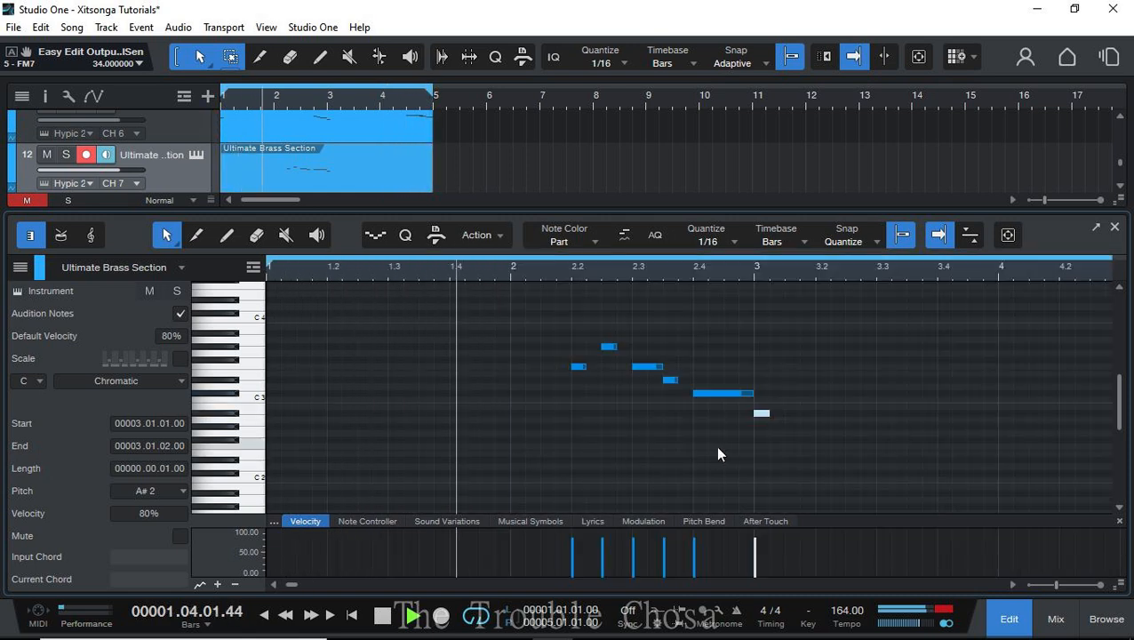
{"action": "left_click_drag", "start_coordinate": [577, 366], "coordinate": [578, 333]}
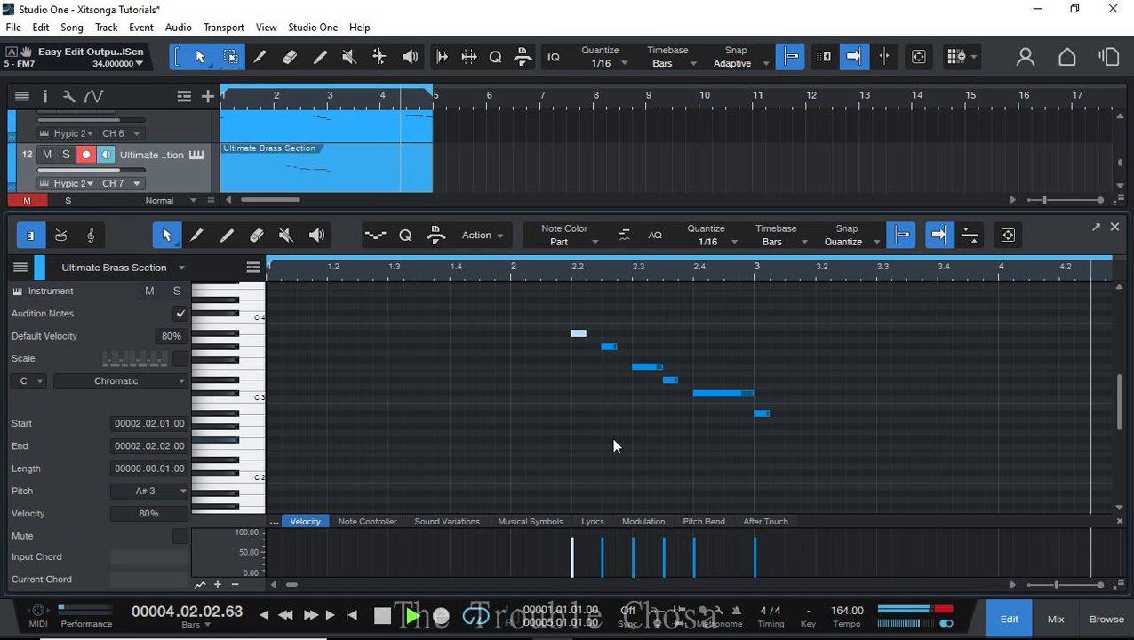
{"action": "left_click", "coordinate": [592, 359], "text": "ctrl"}
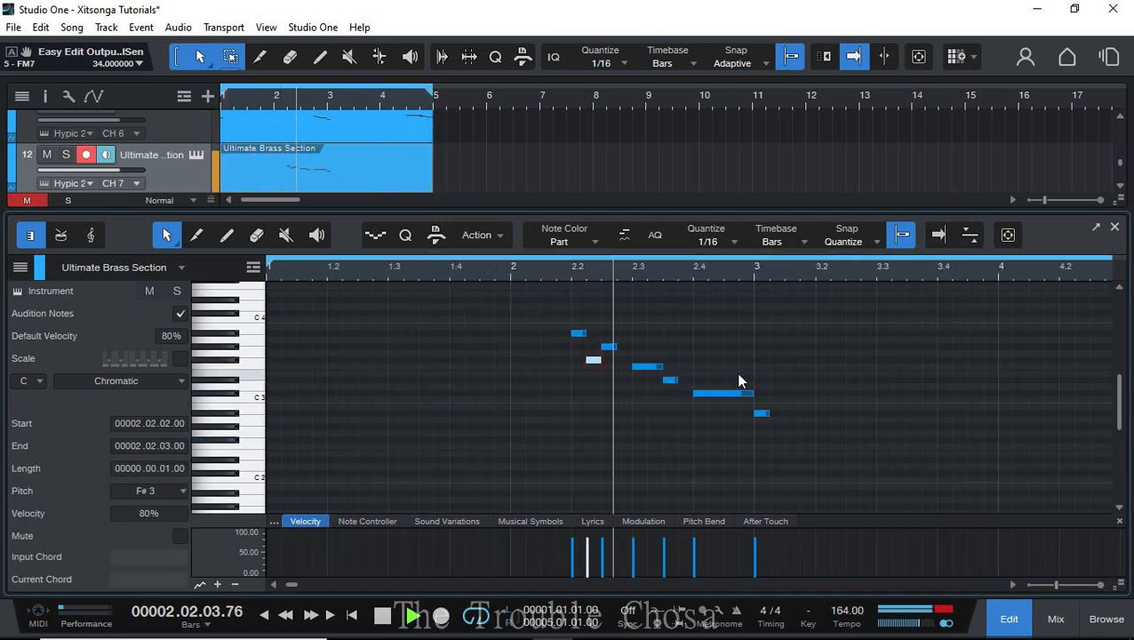
{"action": "left_click", "coordinate": [594, 361], "text": "ctrl"}
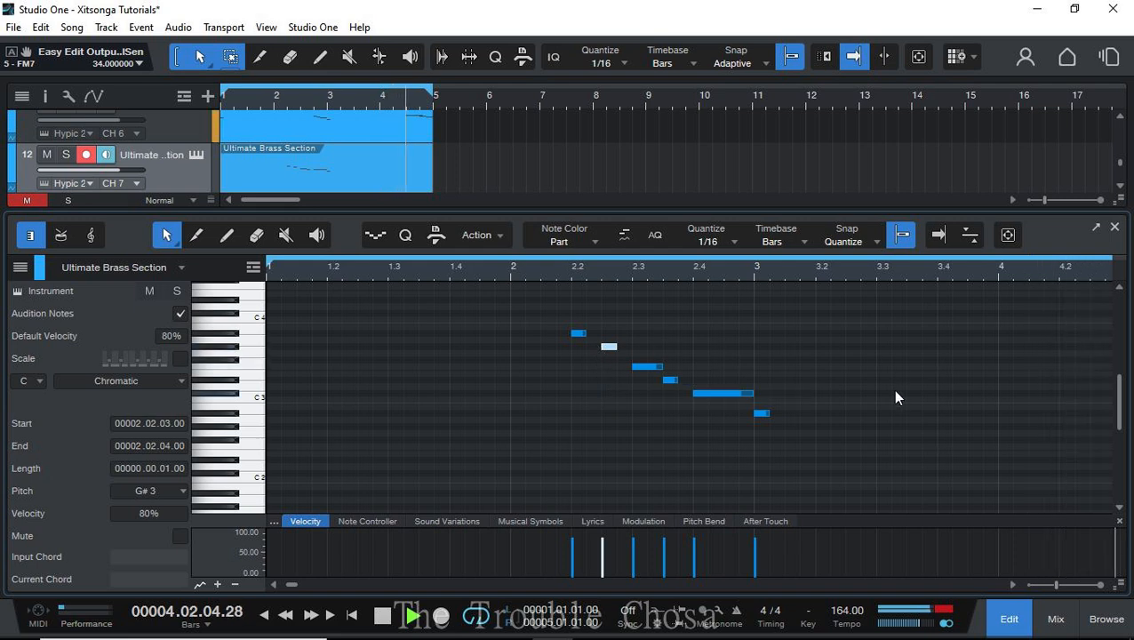
{"action": "left_click", "coordinate": [1114, 229]}
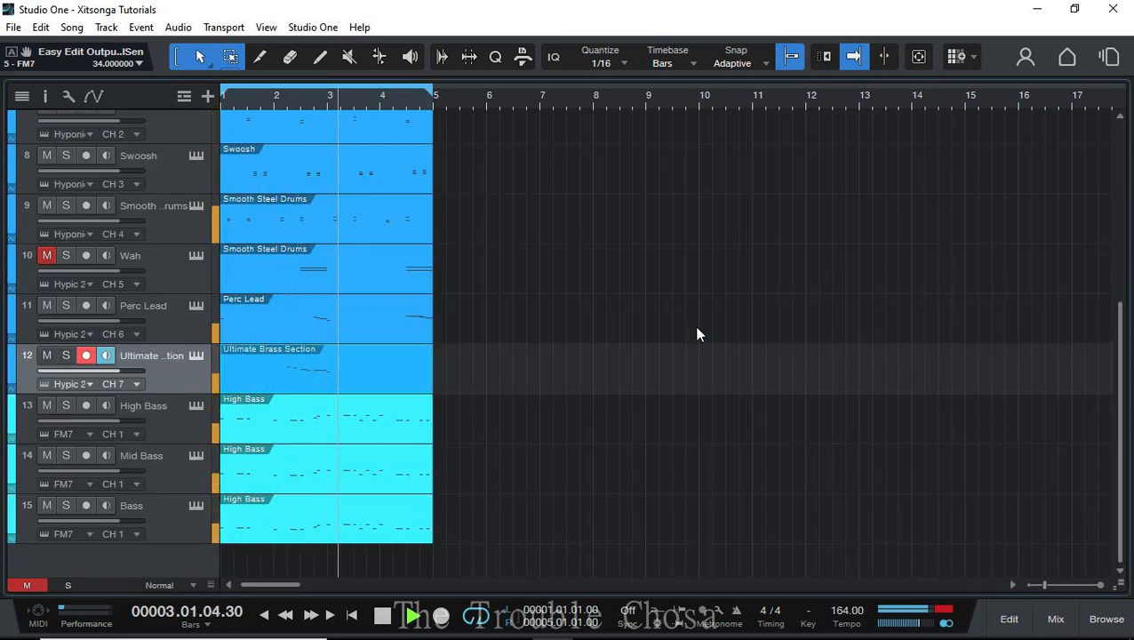
- Open the Ultimate Brass Section track's Hypersonic 2 instrument and locate slot 07's patch in the patch library
{"action": "left_click", "coordinate": [195, 355]}
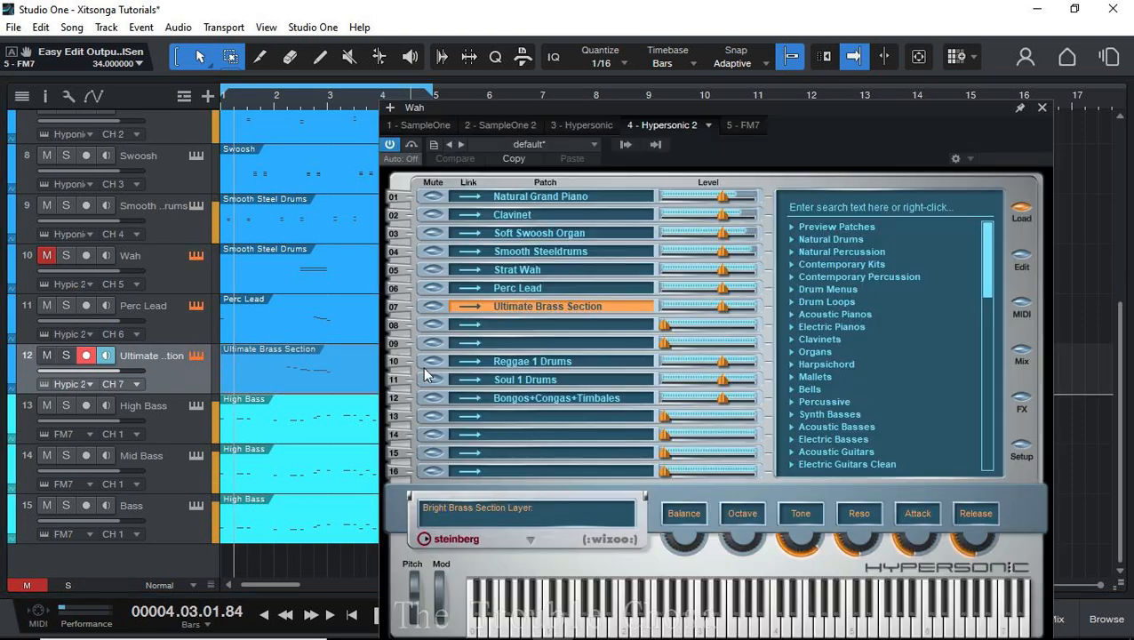
{"action": "right_click", "coordinate": [561, 305]}
{"action": "left_click", "coordinate": [613, 319]}
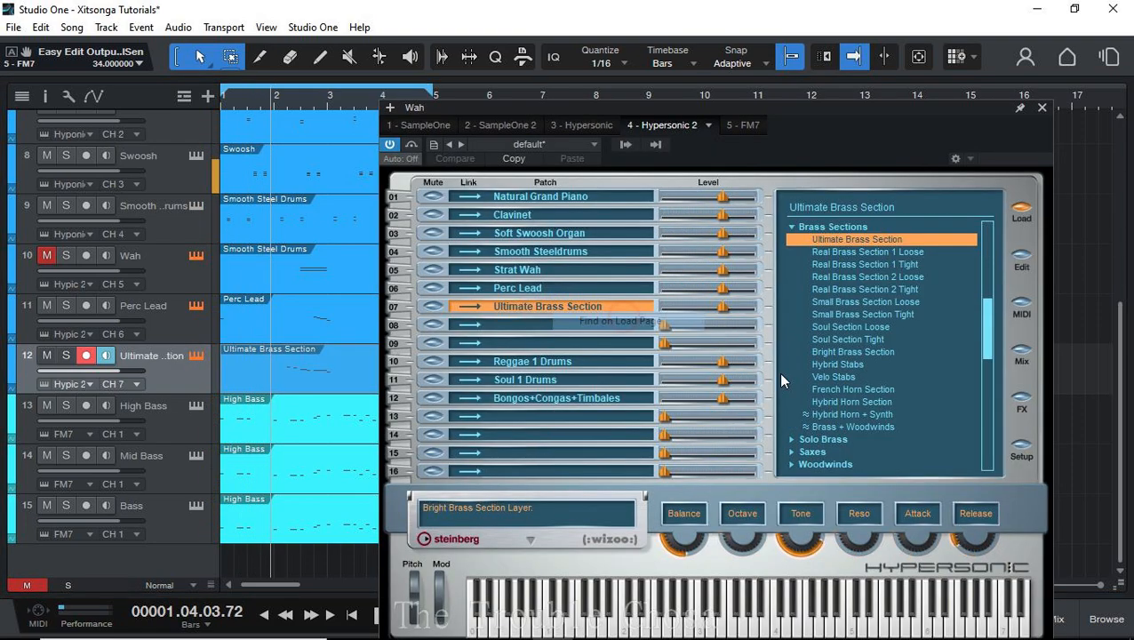
- Try the Small Brass Section Tight and French Horn Section patches in slot 07, and browse the Poly Synths
{"action": "left_click", "coordinate": [874, 316]}
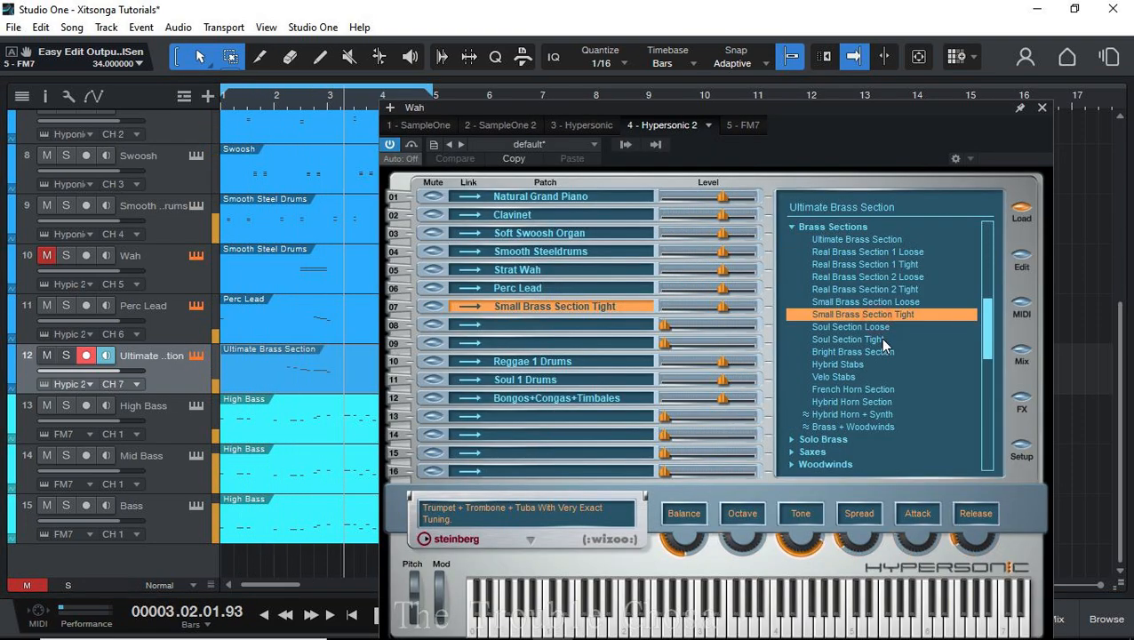
{"action": "left_click", "coordinate": [857, 388]}
{"action": "left_click", "coordinate": [794, 230]}
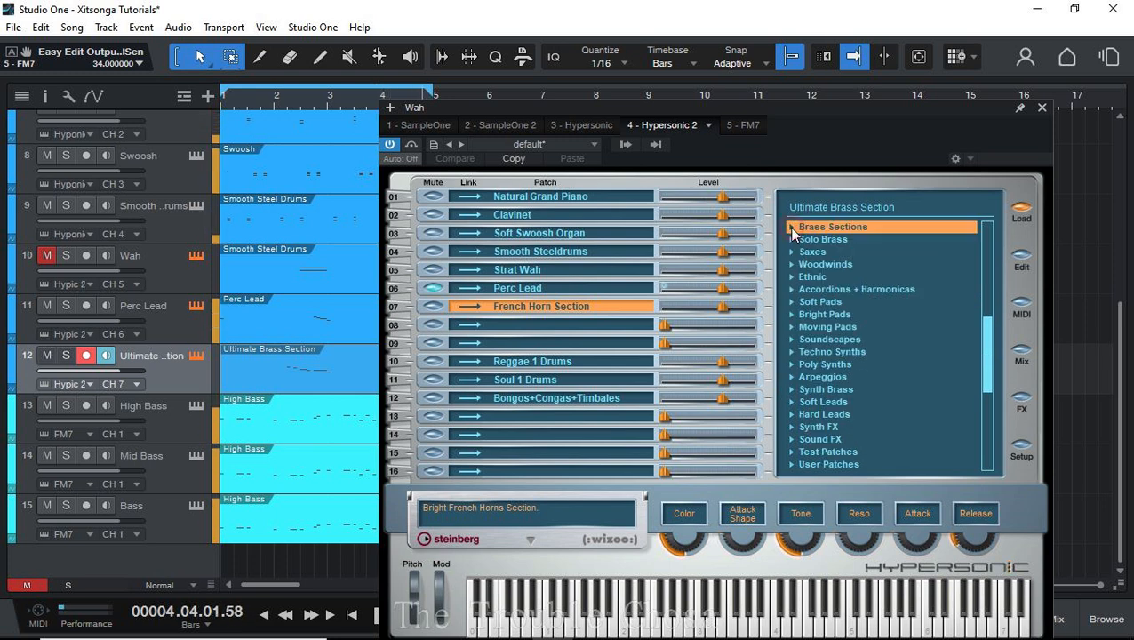
{"action": "left_click", "coordinate": [806, 366]}
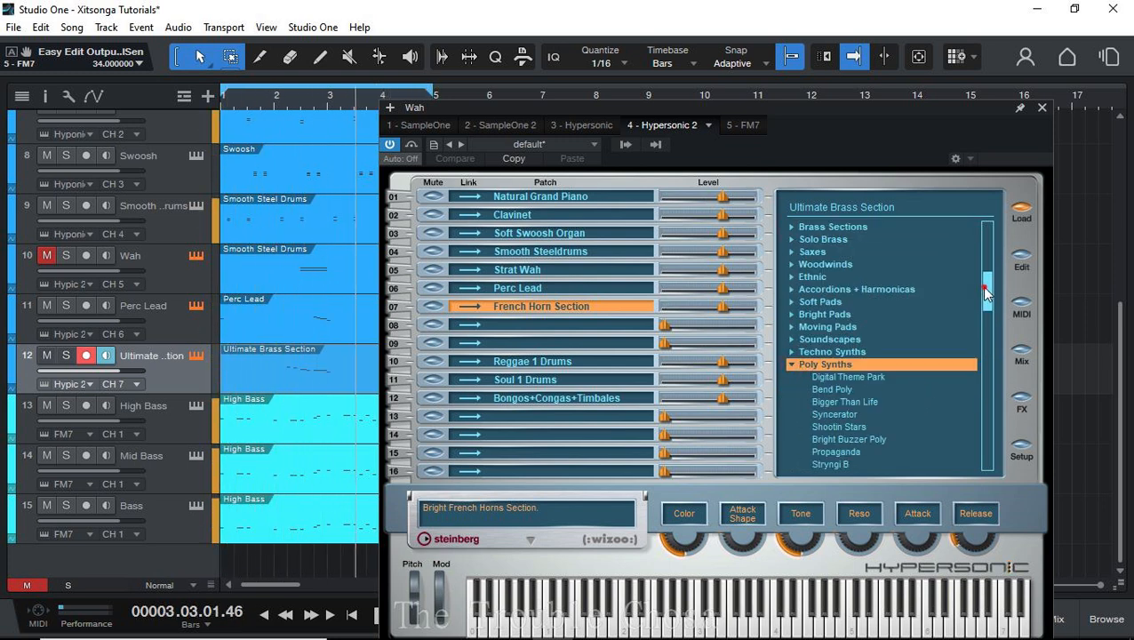
- Find the Soft Leads category and load its Tri 2 Saw Lo patch into slot 07
{"action": "left_click_drag", "start_coordinate": [986, 293], "coordinate": [992, 424]}
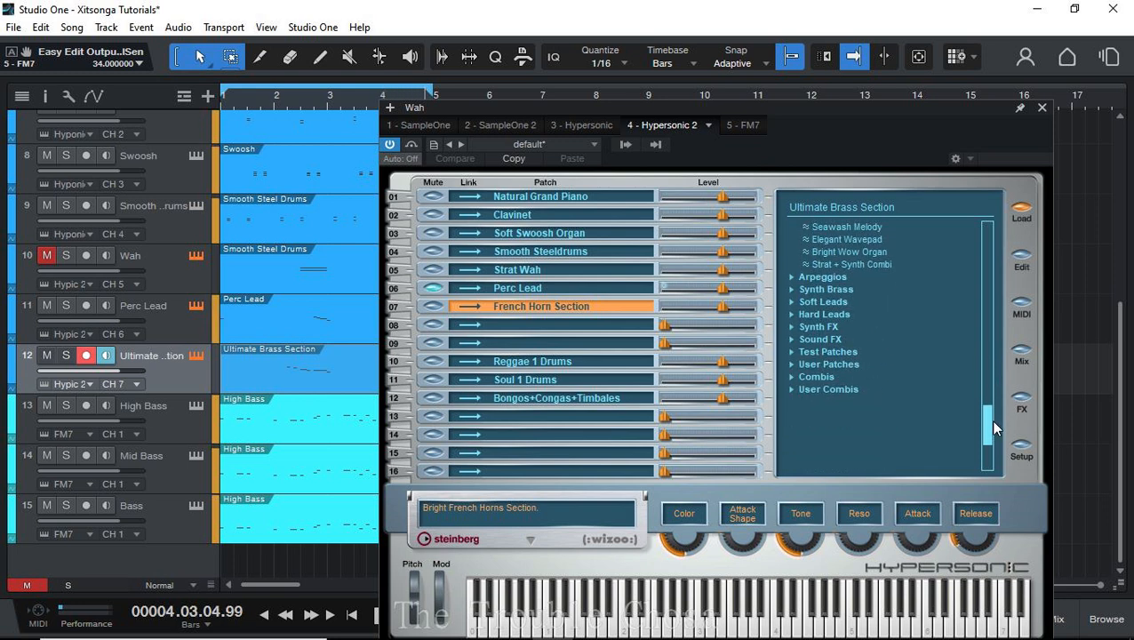
{"action": "left_click", "coordinate": [793, 302]}
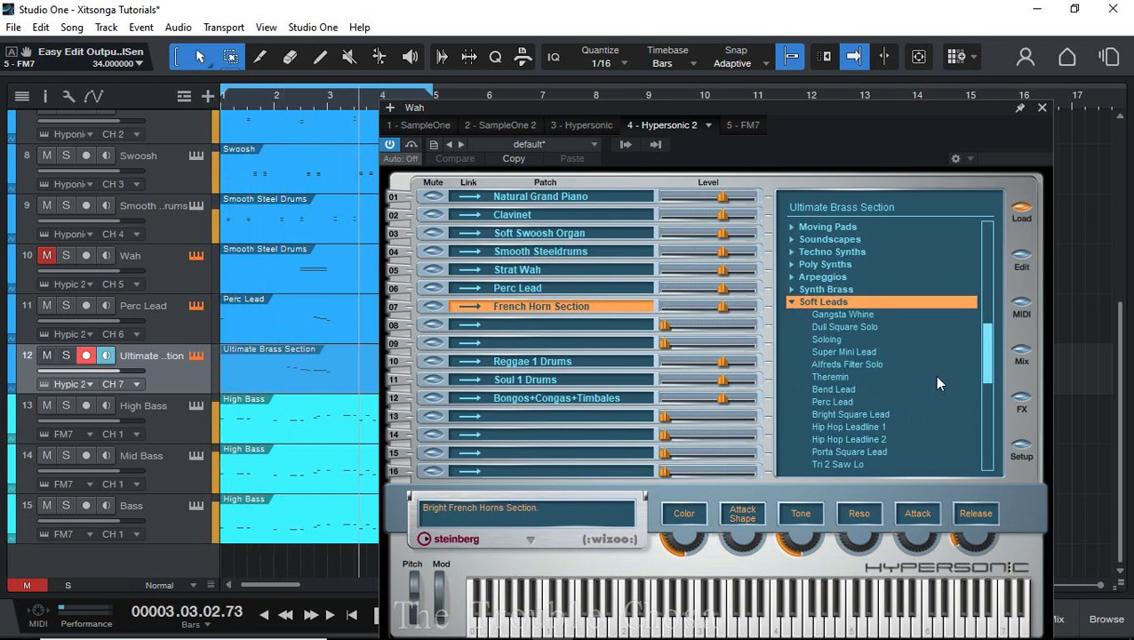
{"action": "left_click_drag", "start_coordinate": [981, 355], "coordinate": [984, 363]}
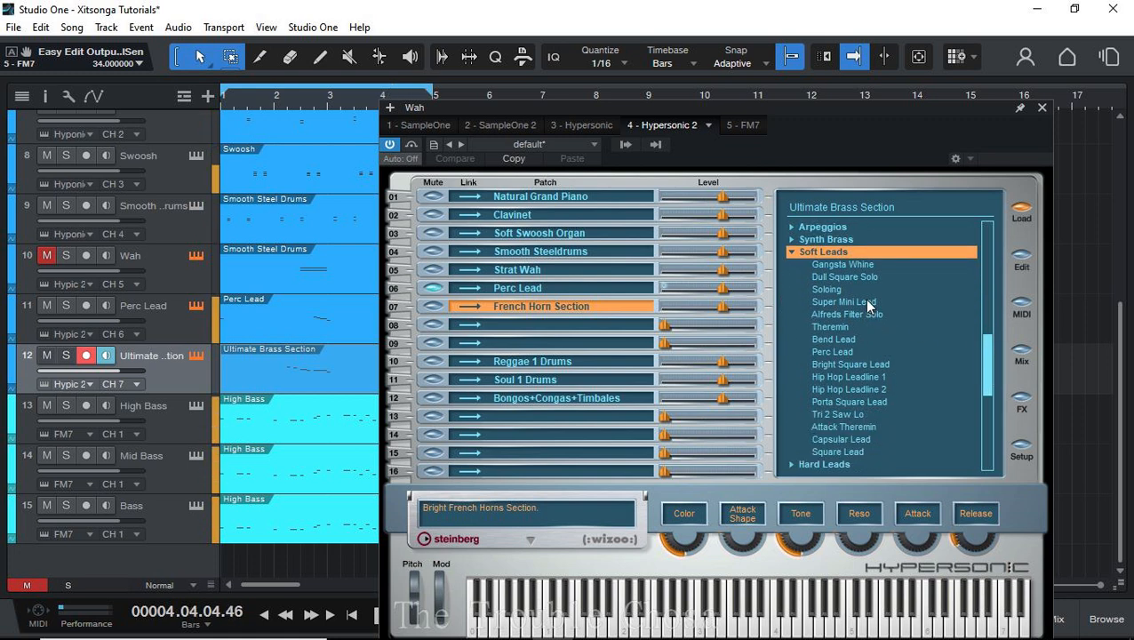
{"action": "left_click", "coordinate": [906, 314]}
{"action": "left_click_drag", "start_coordinate": [986, 359], "coordinate": [986, 383]}
{"action": "left_click", "coordinate": [841, 313]}
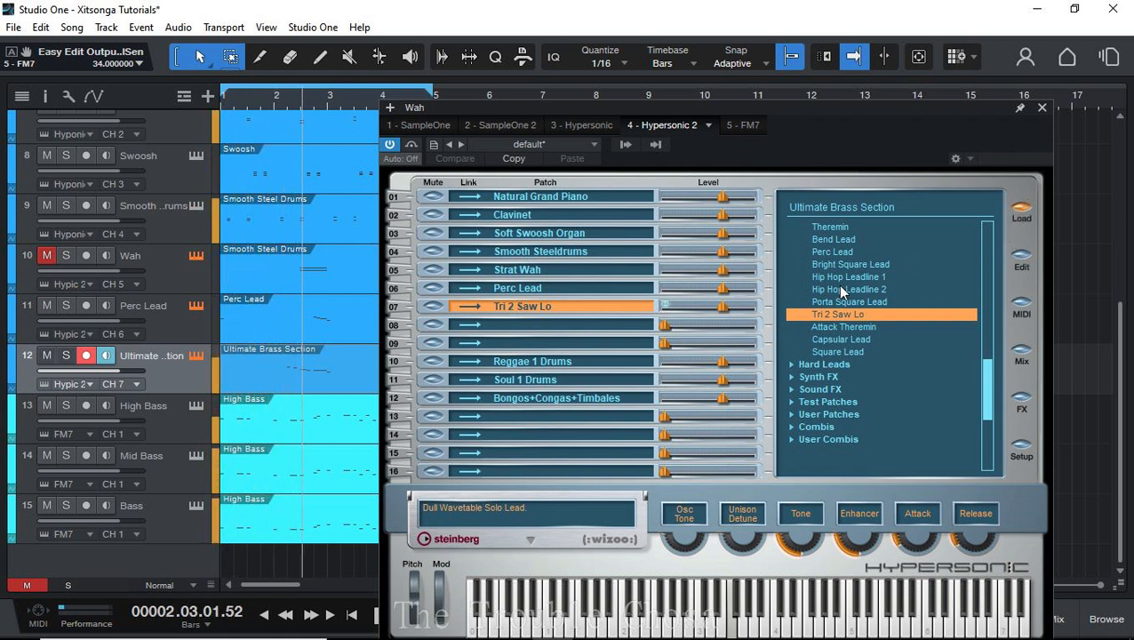
- Edit the Ultimate Brass Section part, lowering the beat 2.3 note to C#3 and deleting the two higher notes before it
{"action": "double_click", "coordinate": [303, 369]}
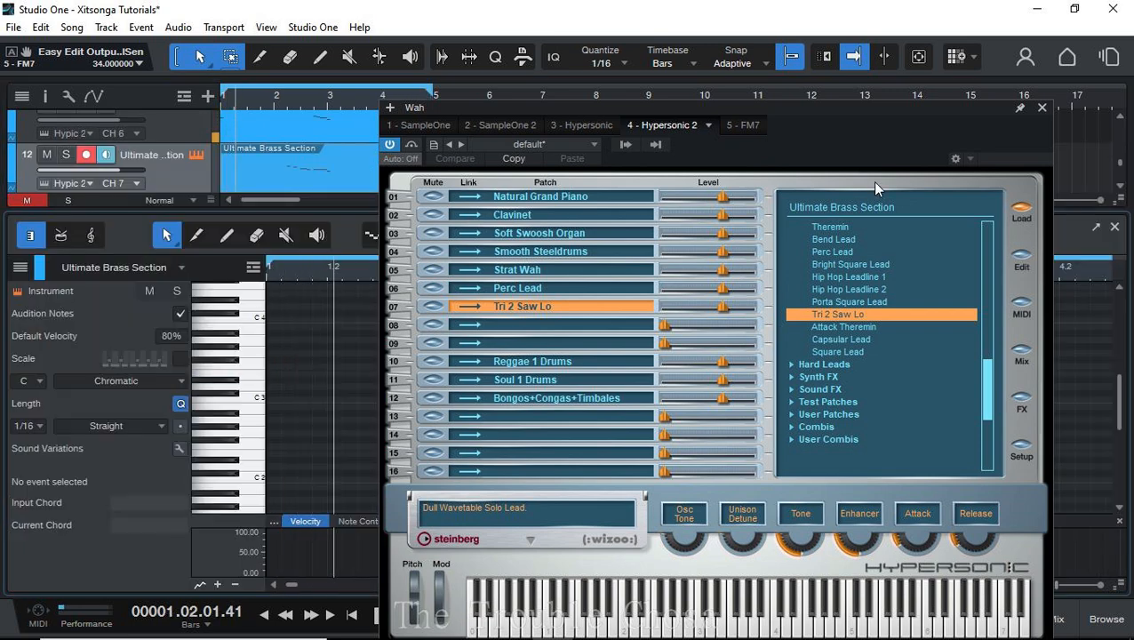
{"action": "left_click", "coordinate": [1041, 108]}
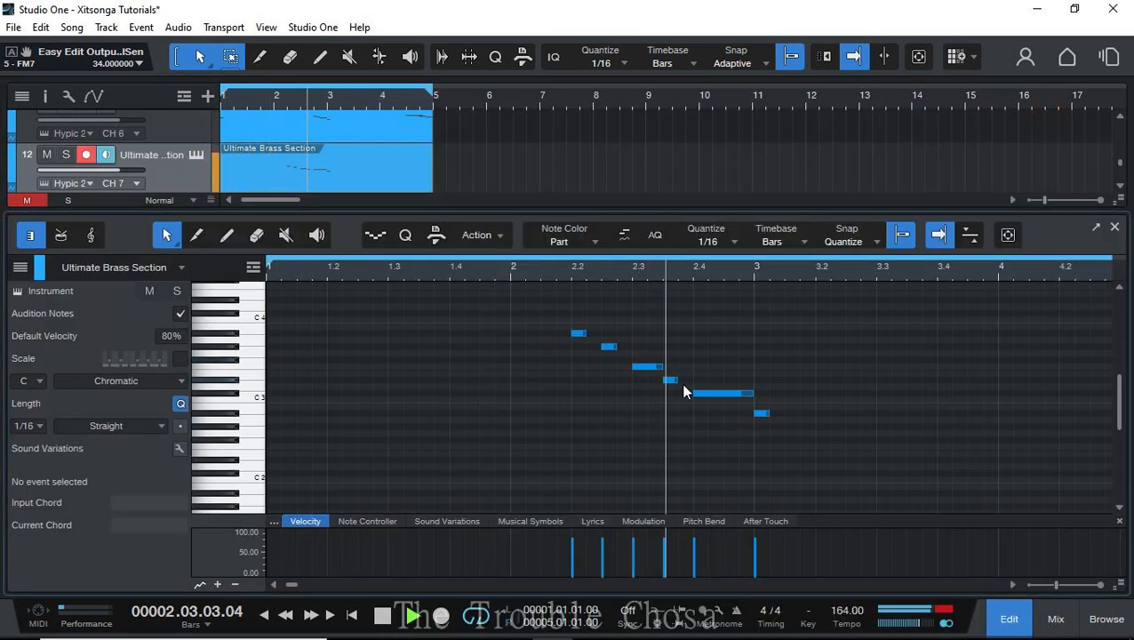
{"action": "key", "text": "space"}
{"action": "left_click_drag", "start_coordinate": [647, 367], "coordinate": [649, 394]}
{"action": "left_click_drag", "start_coordinate": [631, 324], "coordinate": [515, 364]}
{"action": "key", "text": "space"}
{"action": "key", "text": "Delete"}
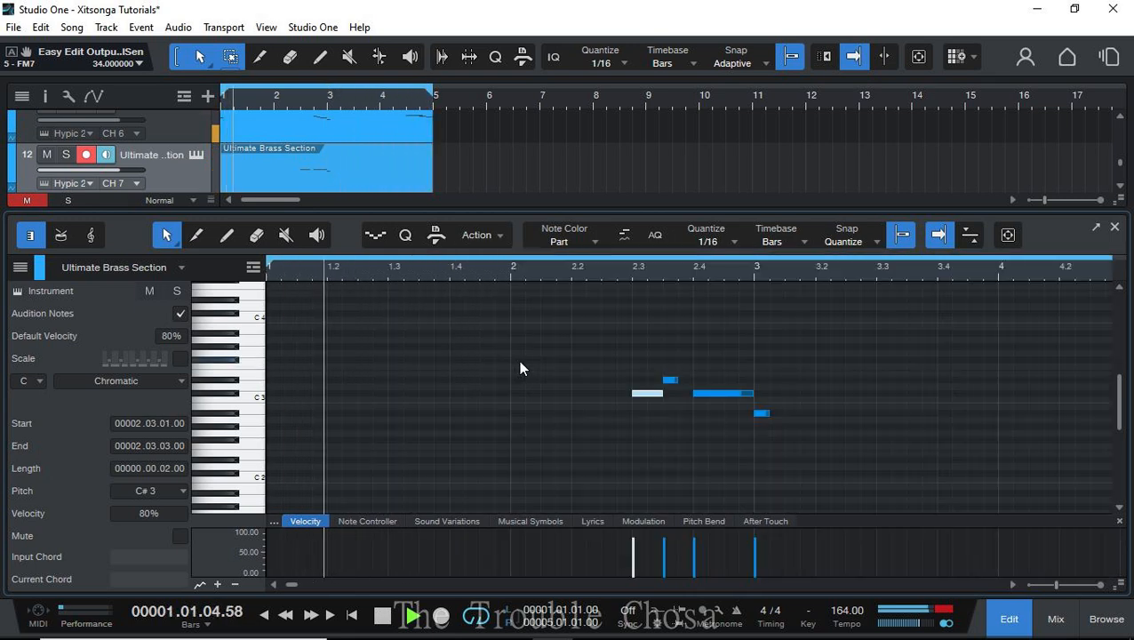
- Add a one-beat C#3 note at beat 4.4, with A#2 sixteenths at 4.3.3 and at the start of bar 1
{"action": "key", "text": "space"}
{"action": "key", "text": "space"}
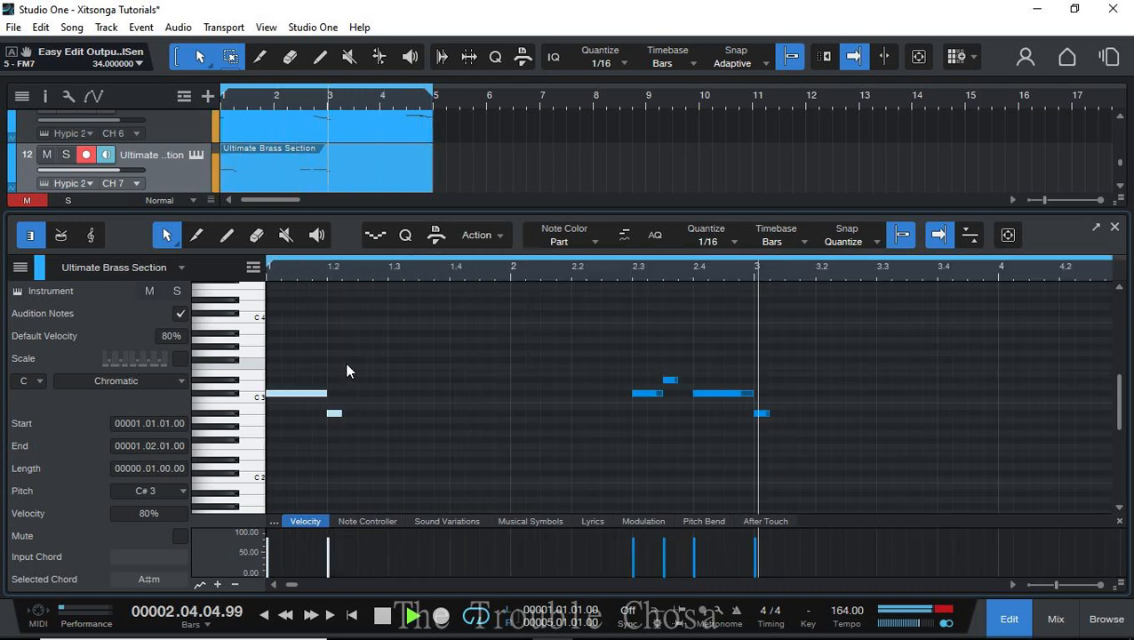
{"action": "key", "text": "space"}
{"action": "key", "text": "space"}
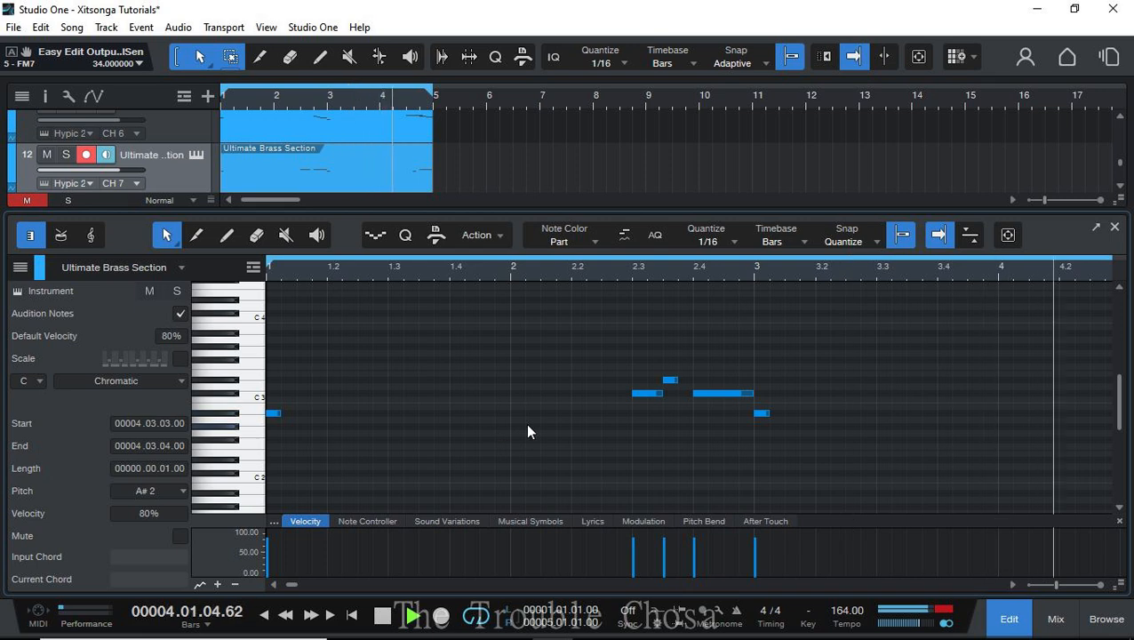
- Lengthen the A#2 note at 4.3.3 to three sixteenths and play the loop
{"action": "key", "text": "space"}
{"action": "left_click", "coordinate": [328, 414]}
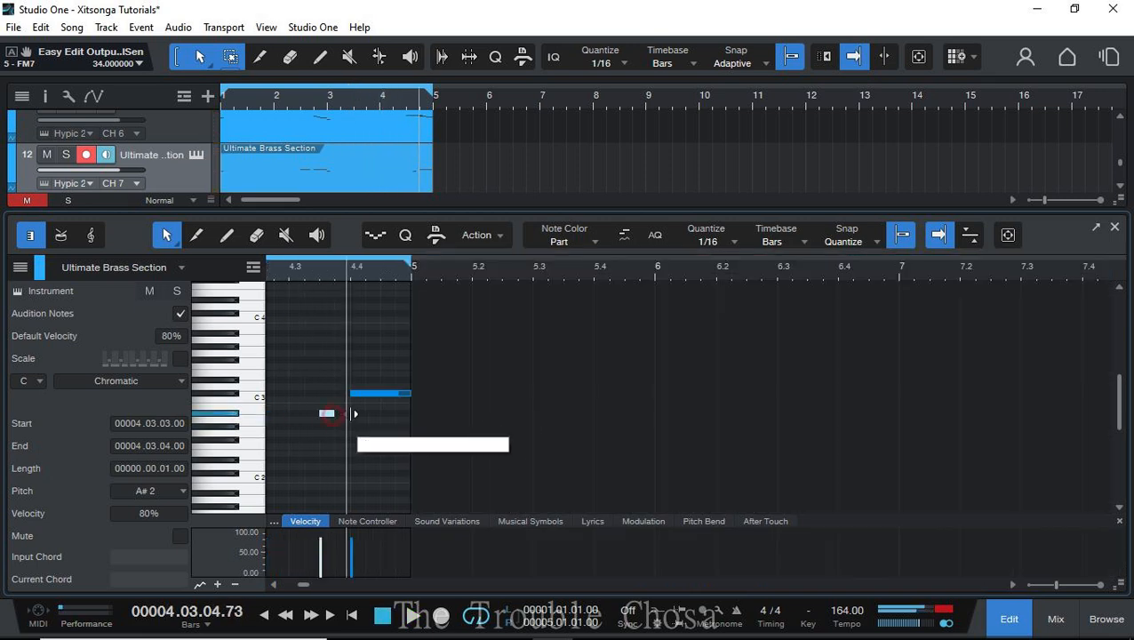
{"action": "left_click_drag", "start_coordinate": [355, 414], "coordinate": [366, 414]}
{"action": "key", "text": "space"}
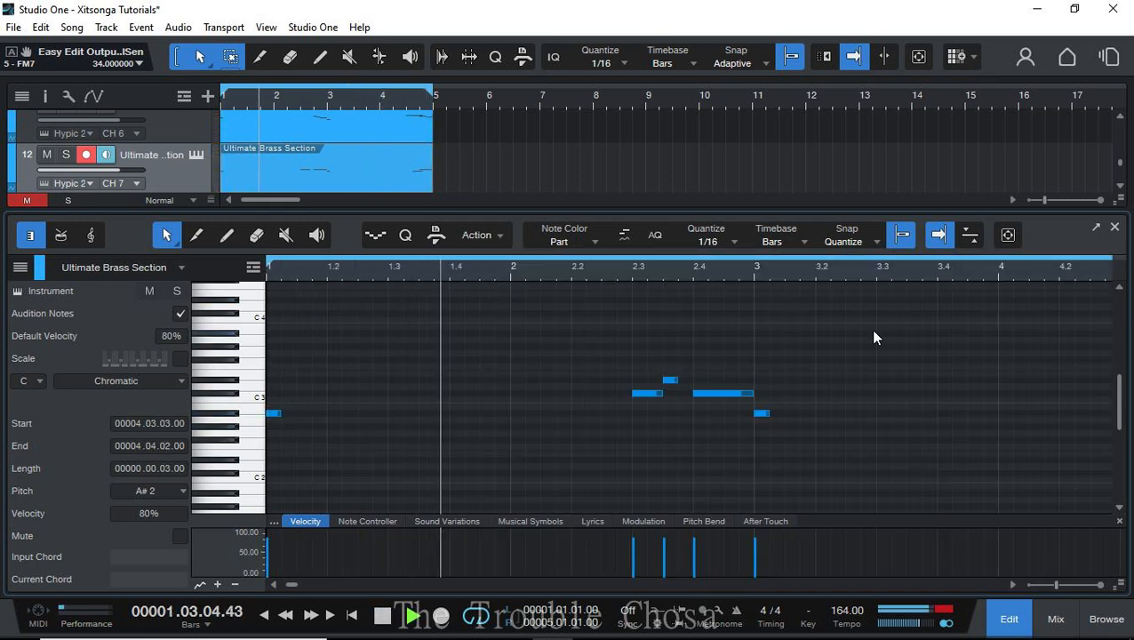
- Transpose all notes of the Ultimate Brass Section part up an octave and close the note editor
{"action": "key", "text": "ctrl+a"}
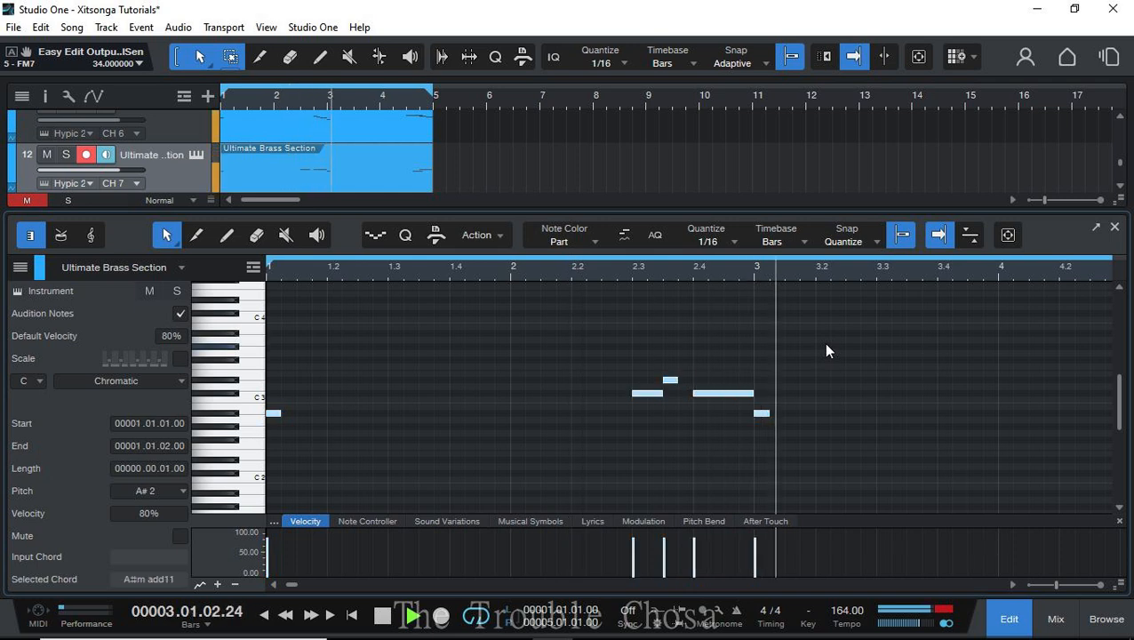
{"action": "key", "text": "shift+alt+Up"}
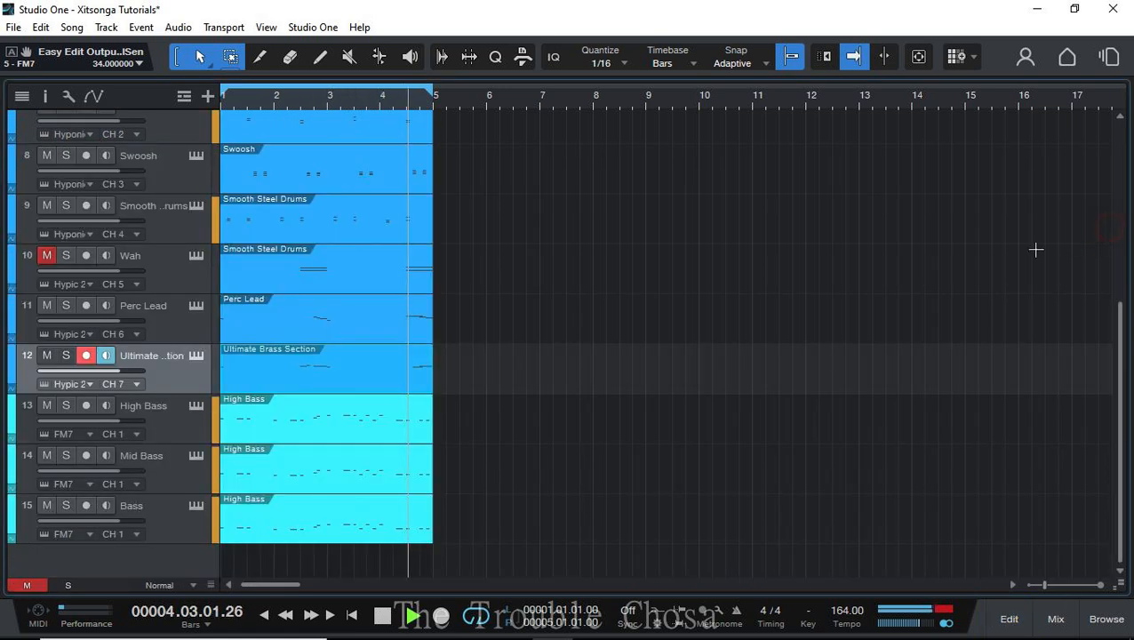
{"action": "left_click", "coordinate": [1114, 227]}
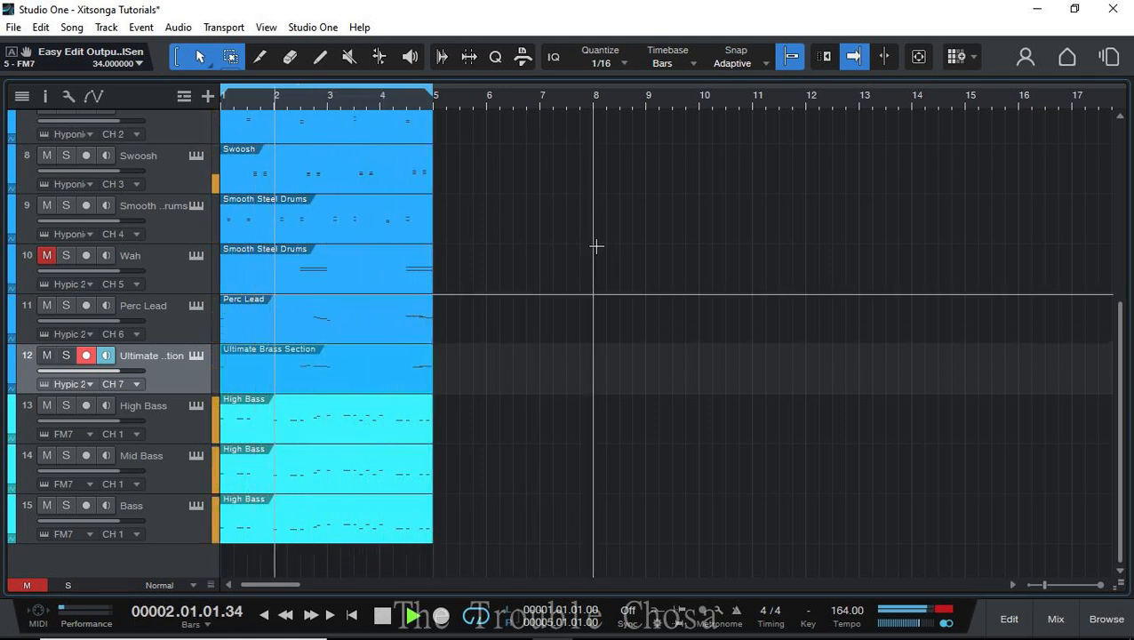
{"action": "left_click", "coordinate": [973, 59]}
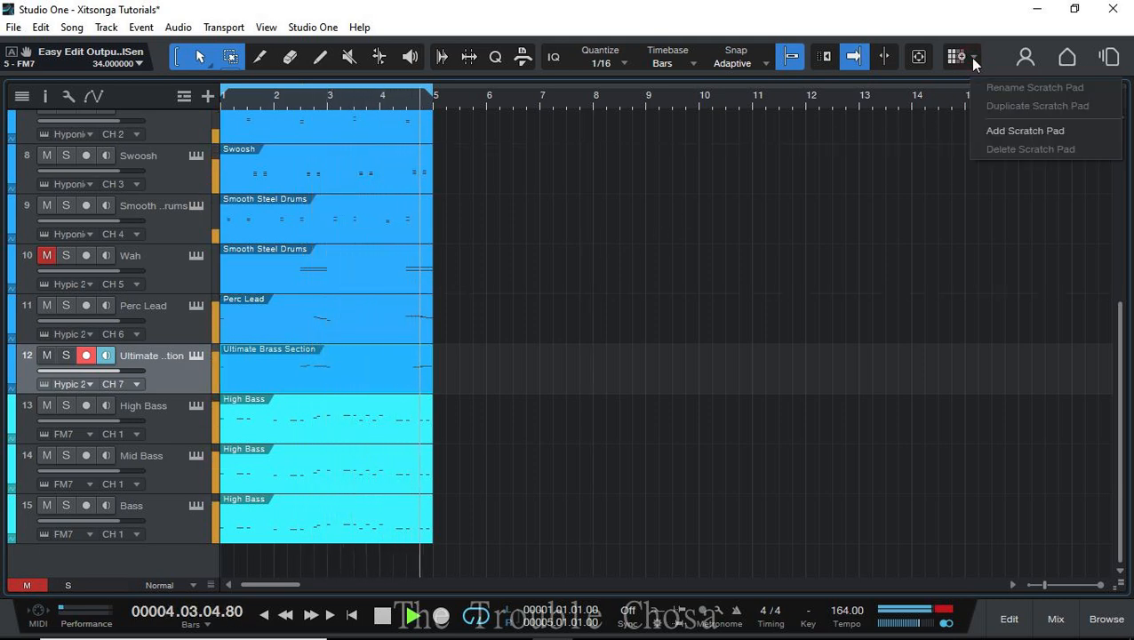
{"action": "left_click", "coordinate": [971, 58]}
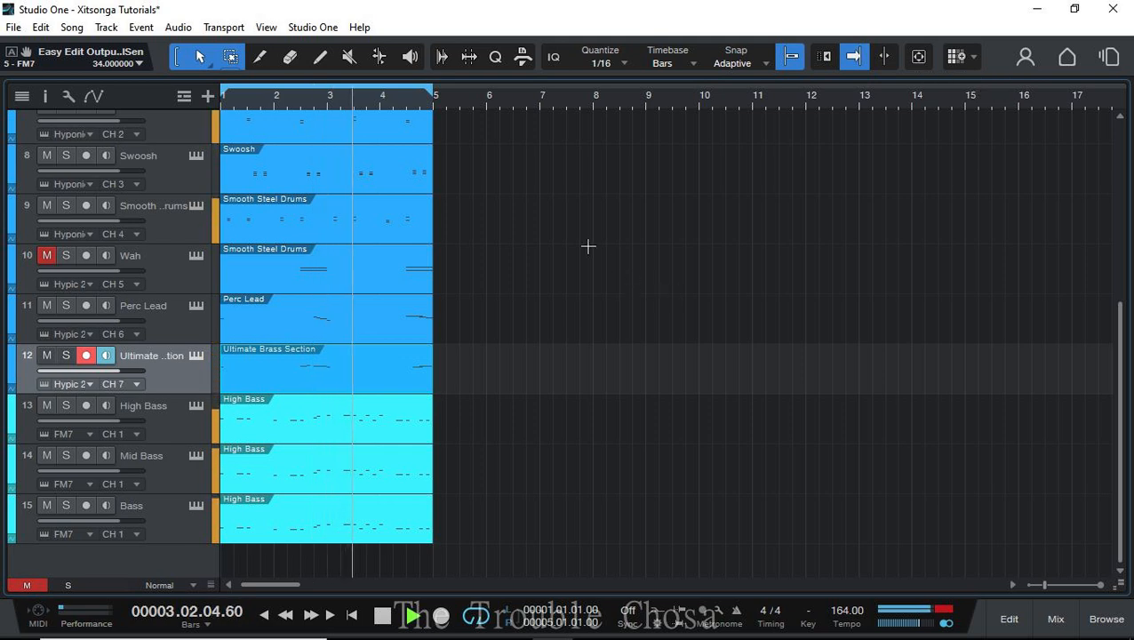
{"action": "scroll", "coordinate": [501, 227], "scroll_direction": "up", "scroll_amount": 8}
{"action": "scroll", "coordinate": [500, 233], "scroll_direction": "down", "scroll_amount": 6}
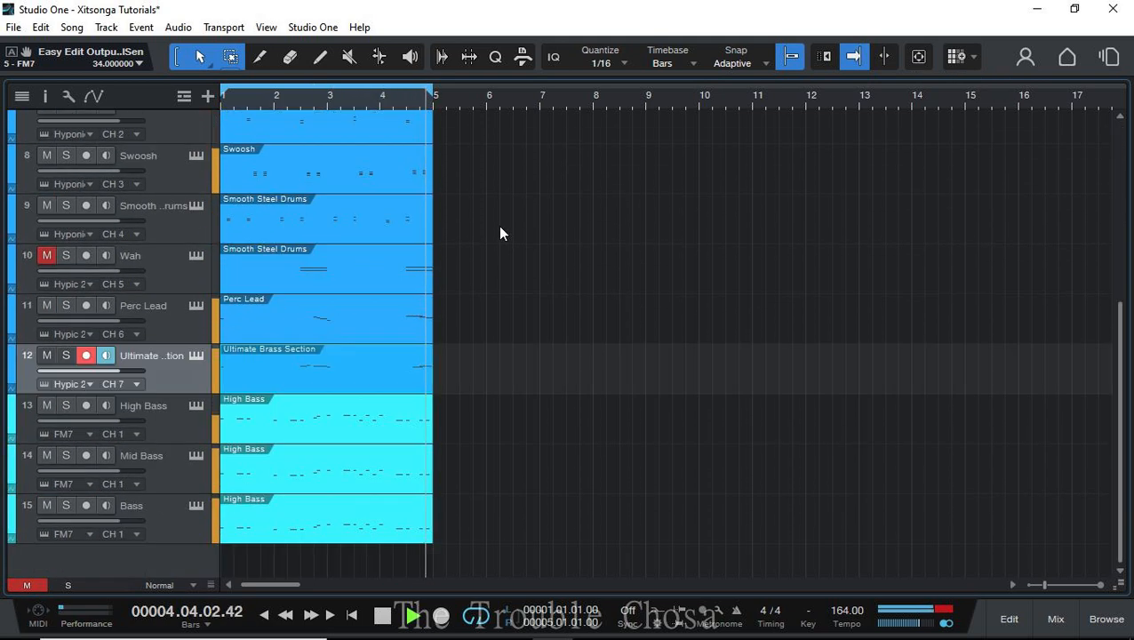
- Rename track 12, the Ultimate Brass Section track, as Tri 2 Saw
{"action": "double_click", "coordinate": [156, 359]}
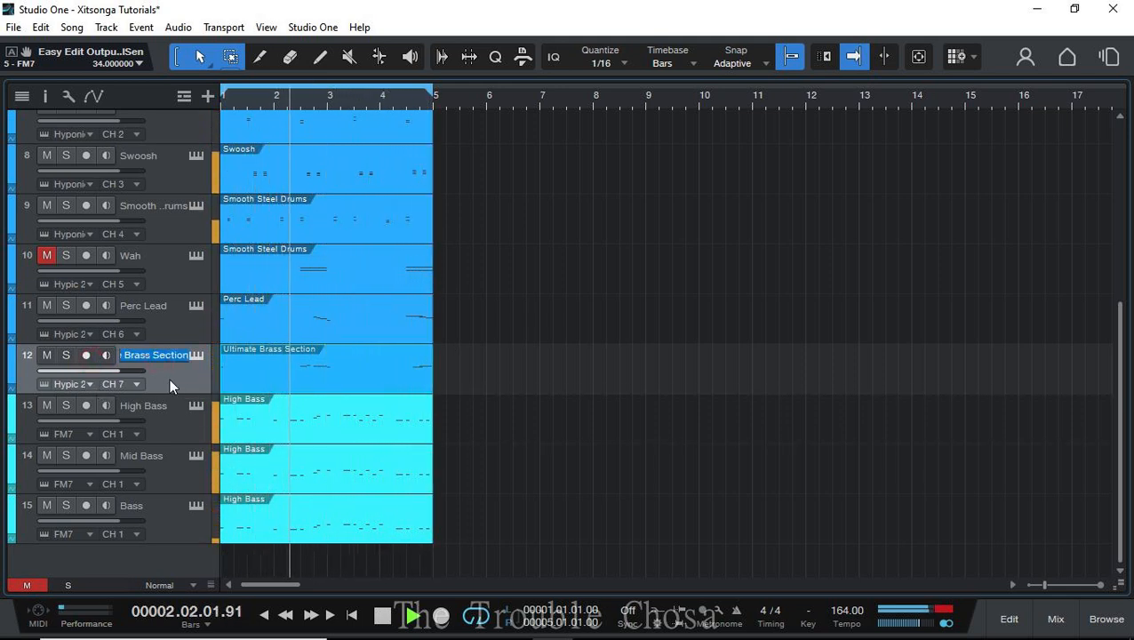
{"action": "type", "text": "Tri 2 Saw"}
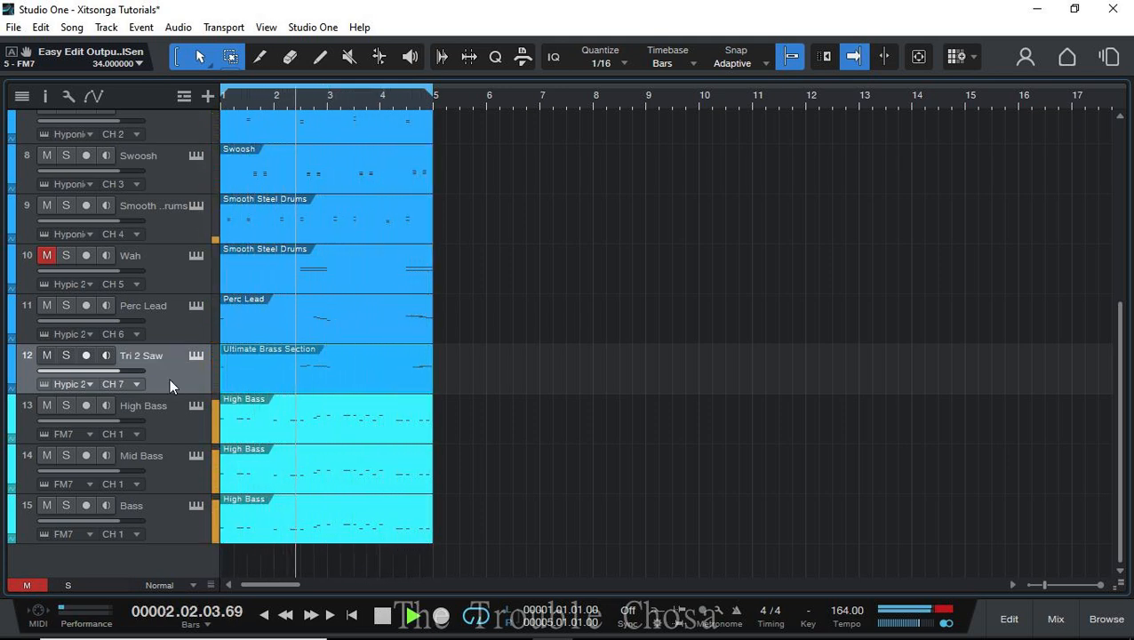
- Duplicate the four-bar parts on all tracks three times and set the loop range from bar 1 to bar 17
{"action": "scroll", "coordinate": [549, 335], "scroll_direction": "up", "scroll_amount": 6}
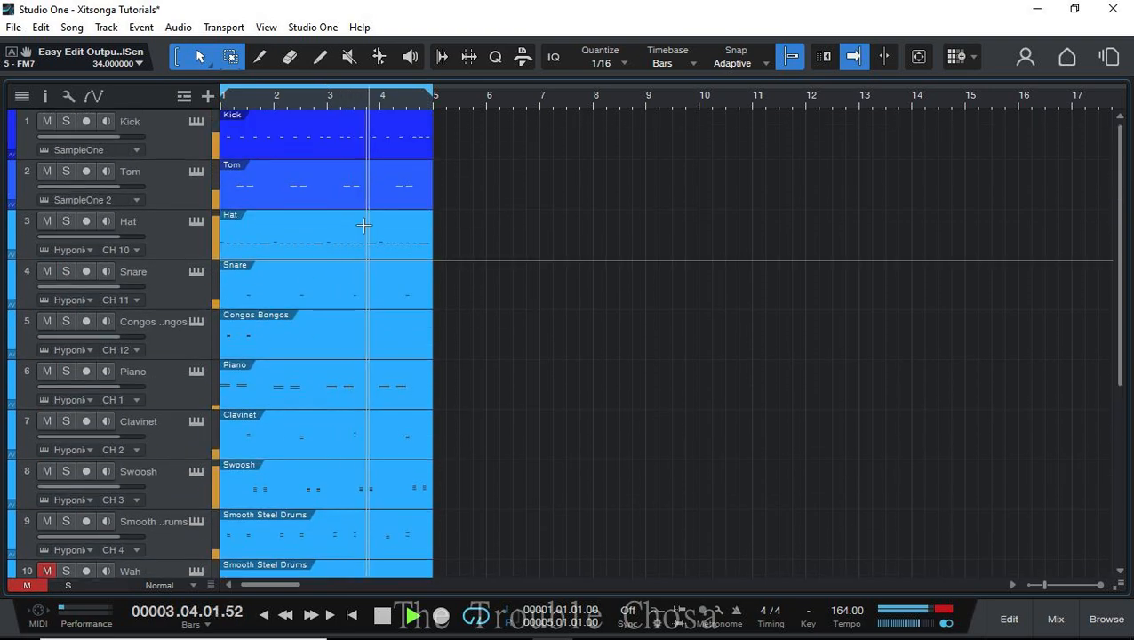
{"action": "scroll", "coordinate": [369, 230], "scroll_direction": "down", "scroll_amount": 6}
{"action": "scroll", "coordinate": [481, 310], "scroll_direction": "up", "scroll_amount": 6}
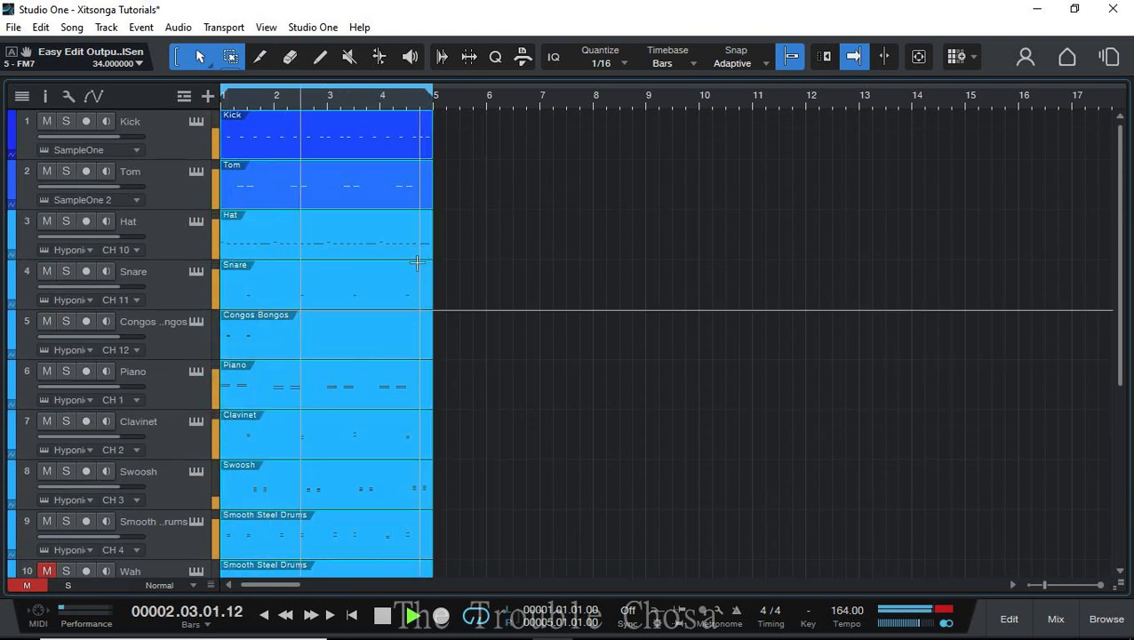
{"action": "key", "text": "d"}
{"action": "key", "text": "d"}
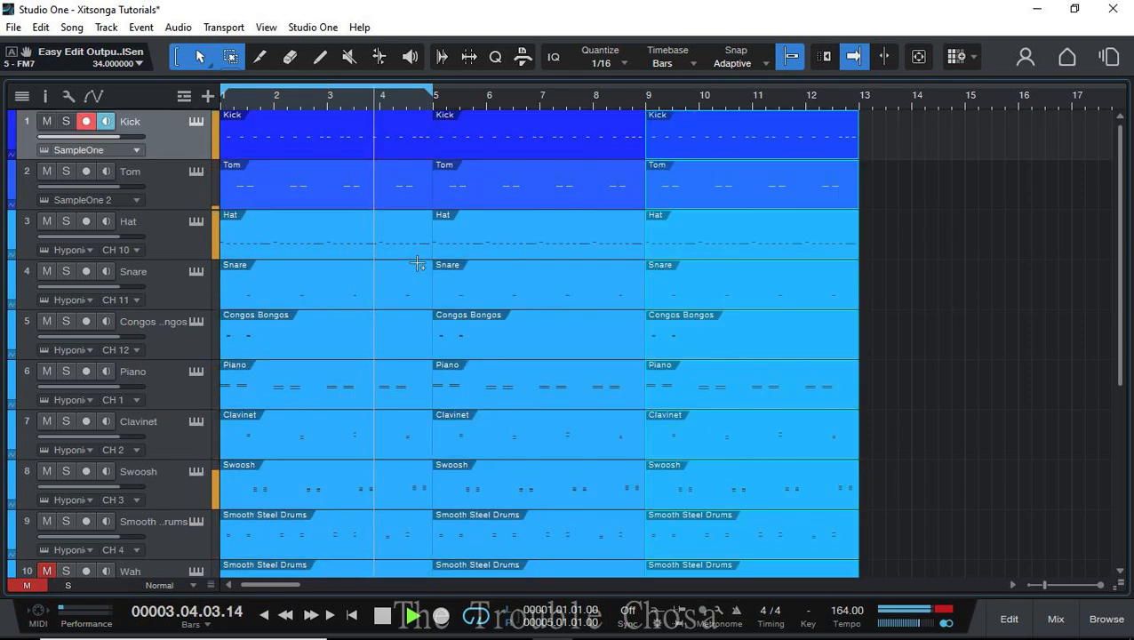
{"action": "key", "text": "d"}
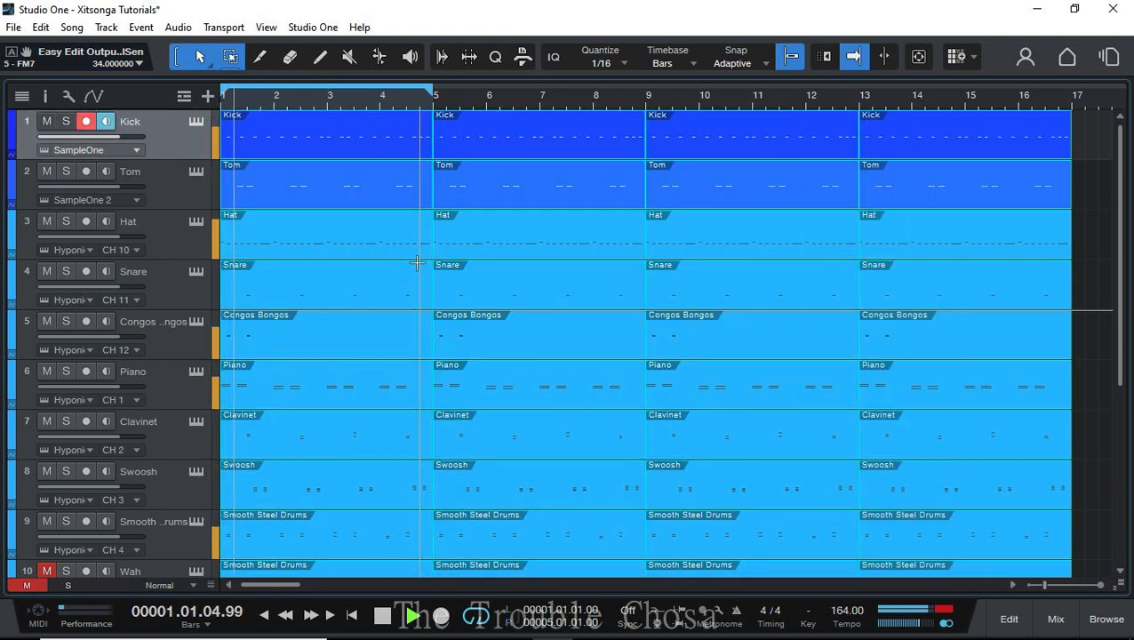
{"action": "key", "text": "p"}
- Save the song with the extended arrangement
{"action": "scroll", "coordinate": [731, 334], "scroll_direction": "down", "scroll_amount": 5}
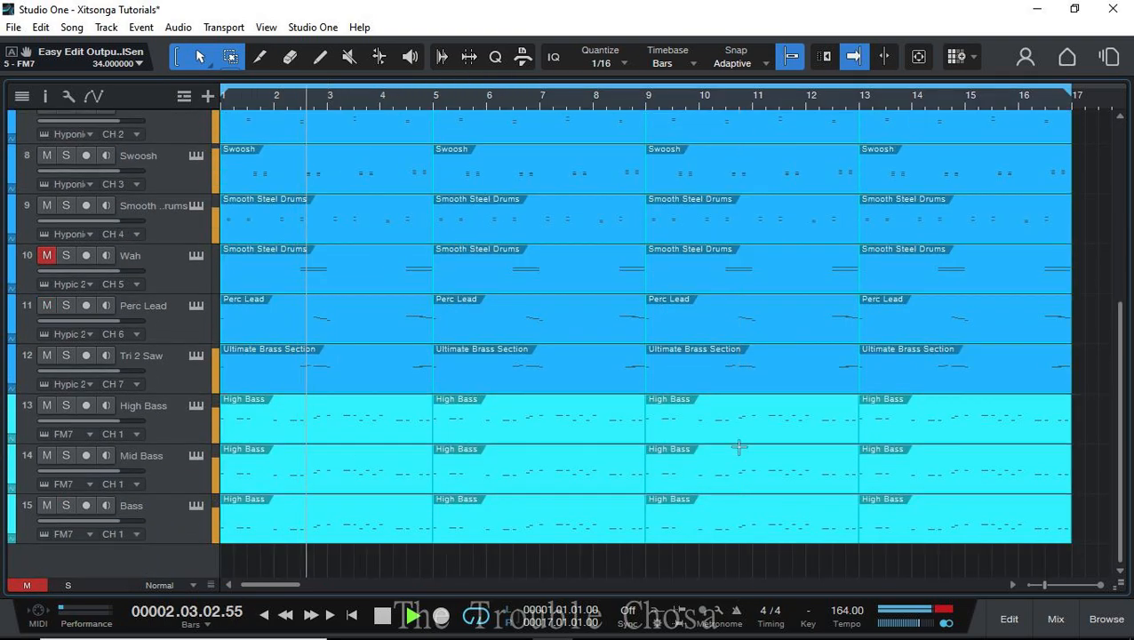
{"action": "scroll", "coordinate": [694, 515], "scroll_direction": "up", "scroll_amount": 5}
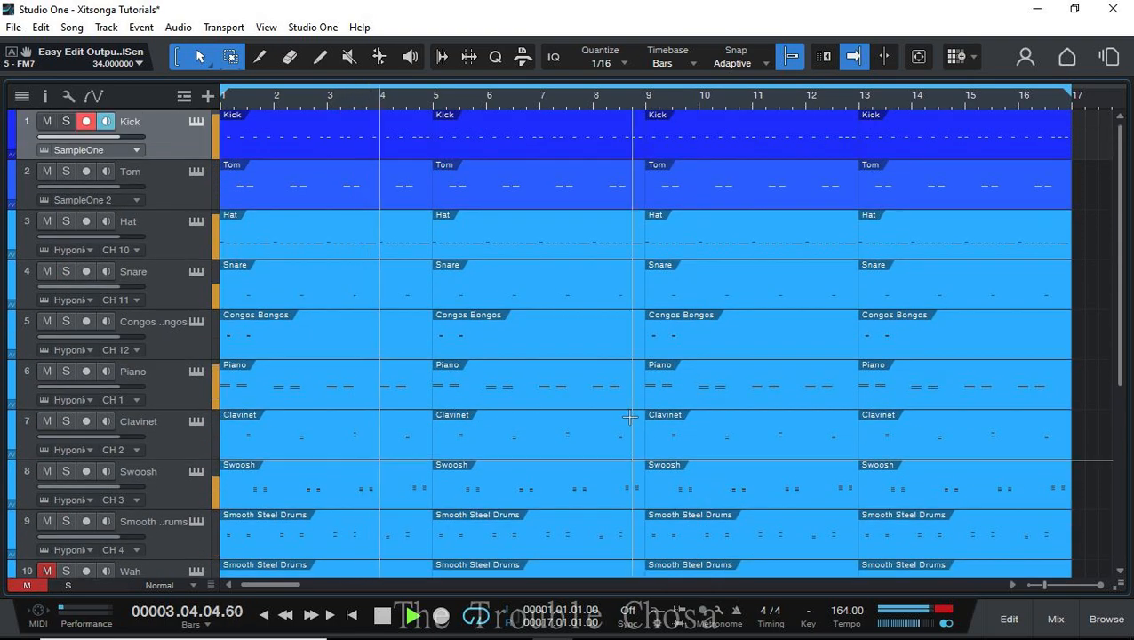
{"action": "scroll", "coordinate": [600, 108], "scroll_direction": "down", "scroll_amount": 3}
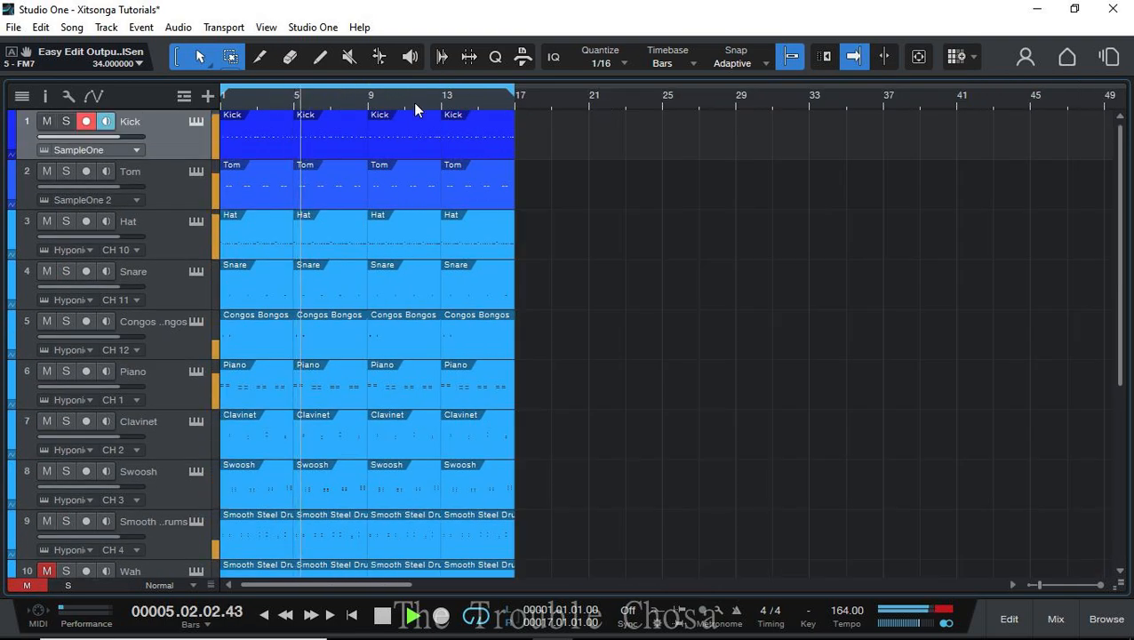
{"action": "scroll", "coordinate": [412, 101], "scroll_direction": "up", "scroll_amount": 3}
{"action": "scroll", "coordinate": [412, 102], "scroll_direction": "down", "scroll_amount": 2}
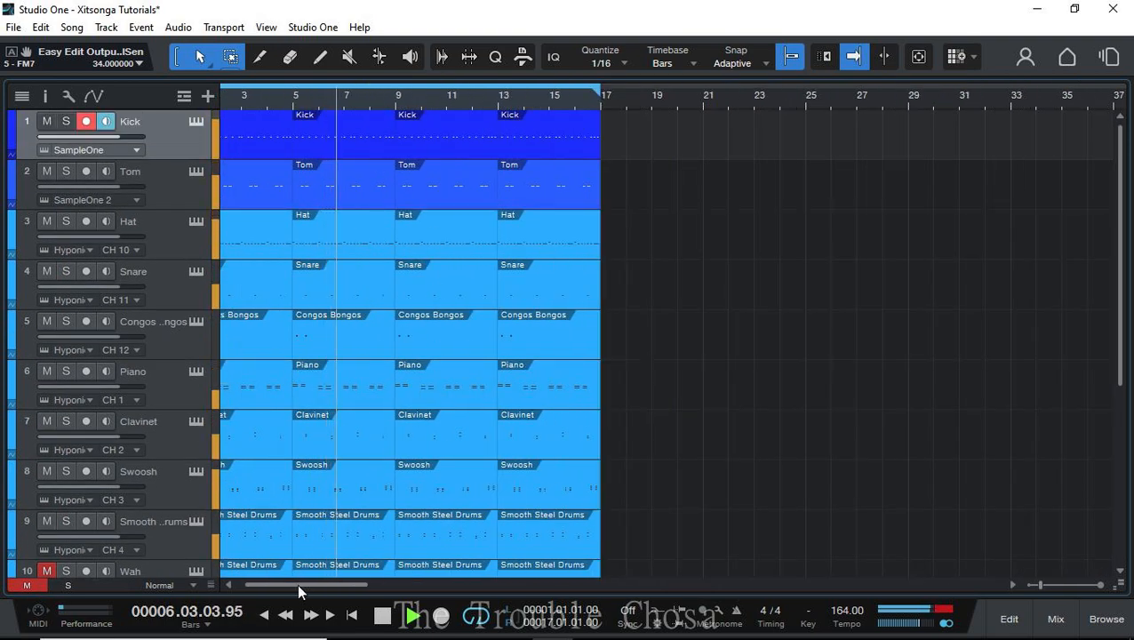
{"action": "left_click_drag", "start_coordinate": [296, 583], "coordinate": [276, 578]}
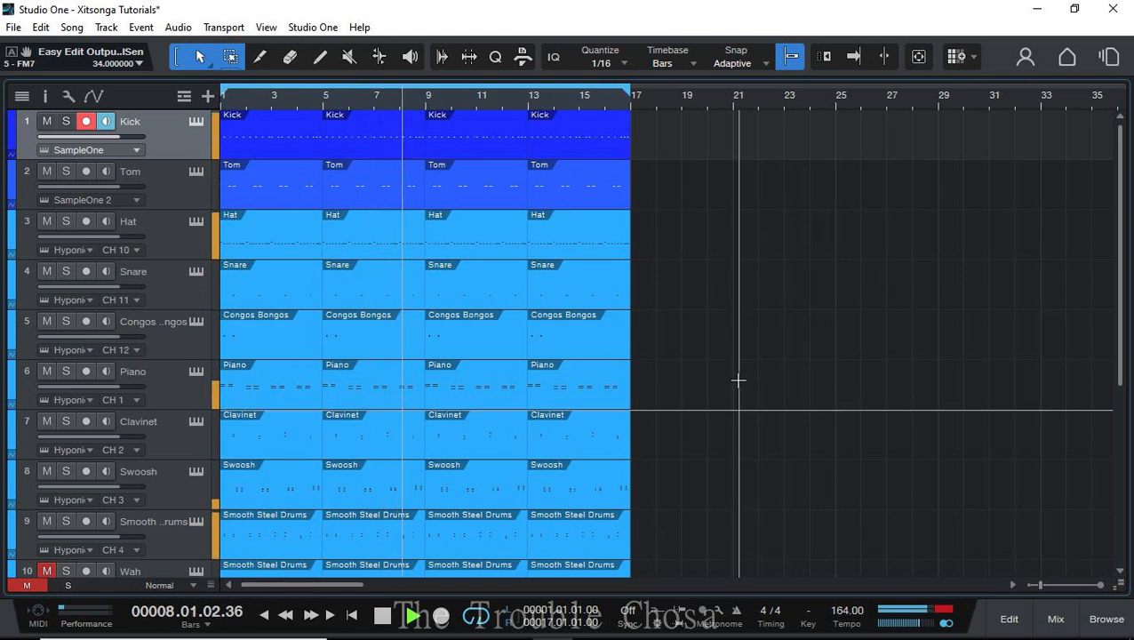
{"action": "key", "text": "ctrl+s"}
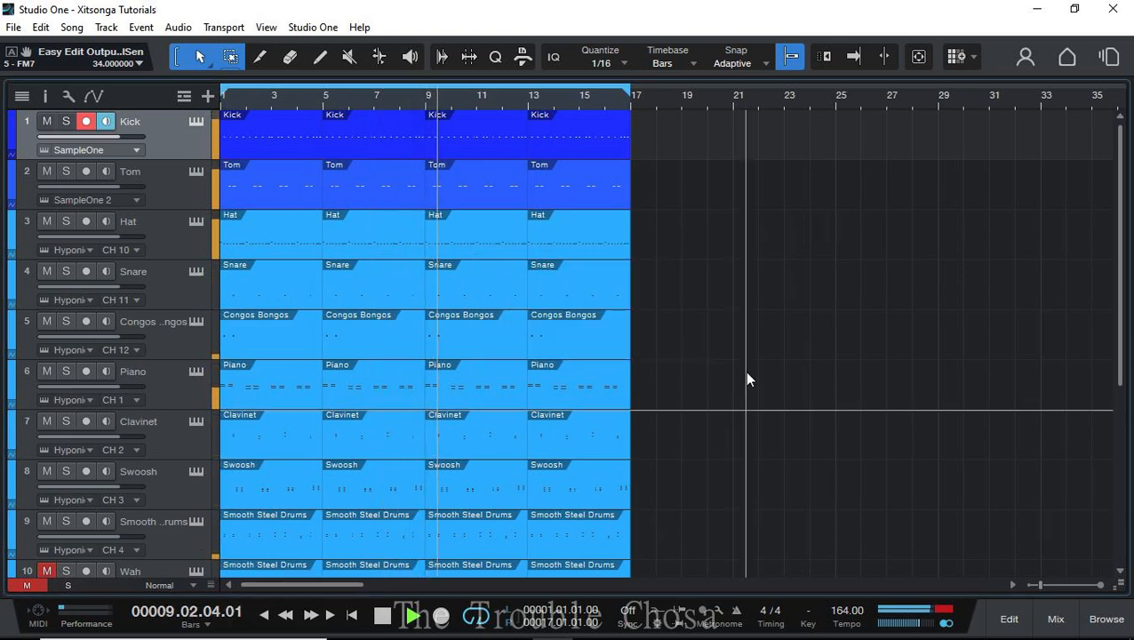
{"action": "scroll", "coordinate": [737, 364], "scroll_direction": "down", "scroll_amount": 5}
{"action": "scroll", "coordinate": [728, 347], "scroll_direction": "up", "scroll_amount": 5}
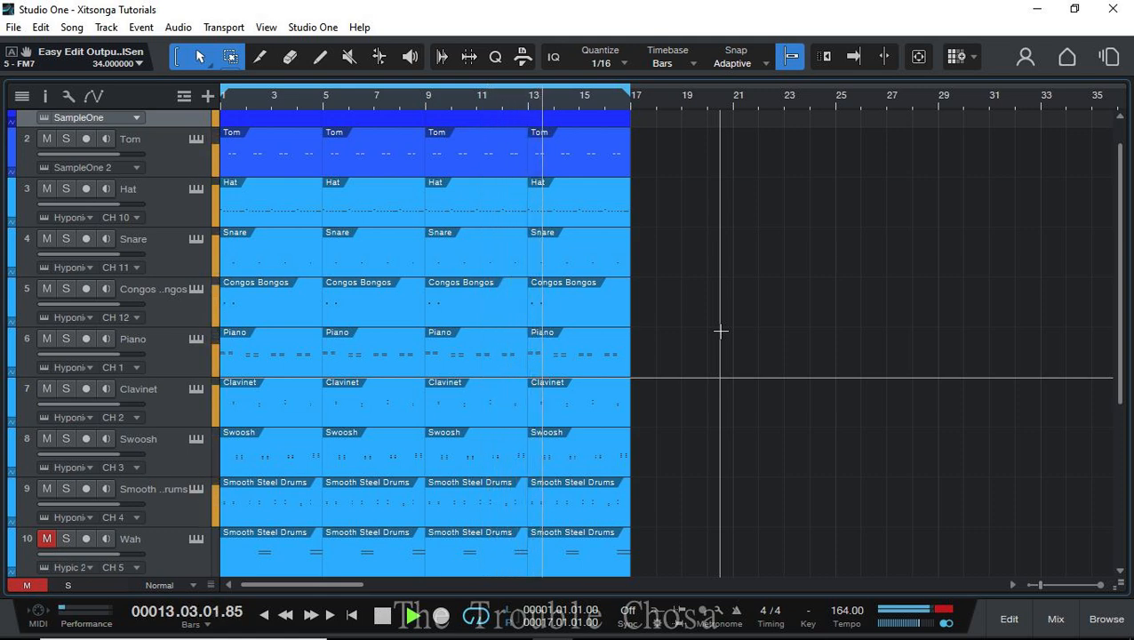
{"action": "key", "text": "alt+Tab"}
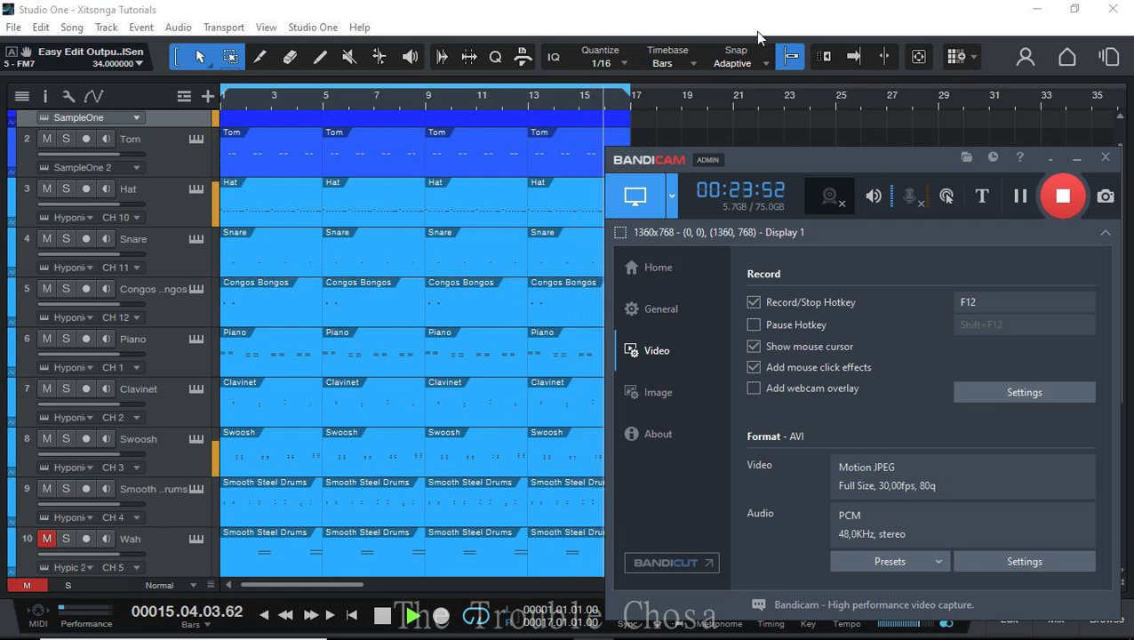
{"action": "left_click", "coordinate": [754, 31]}
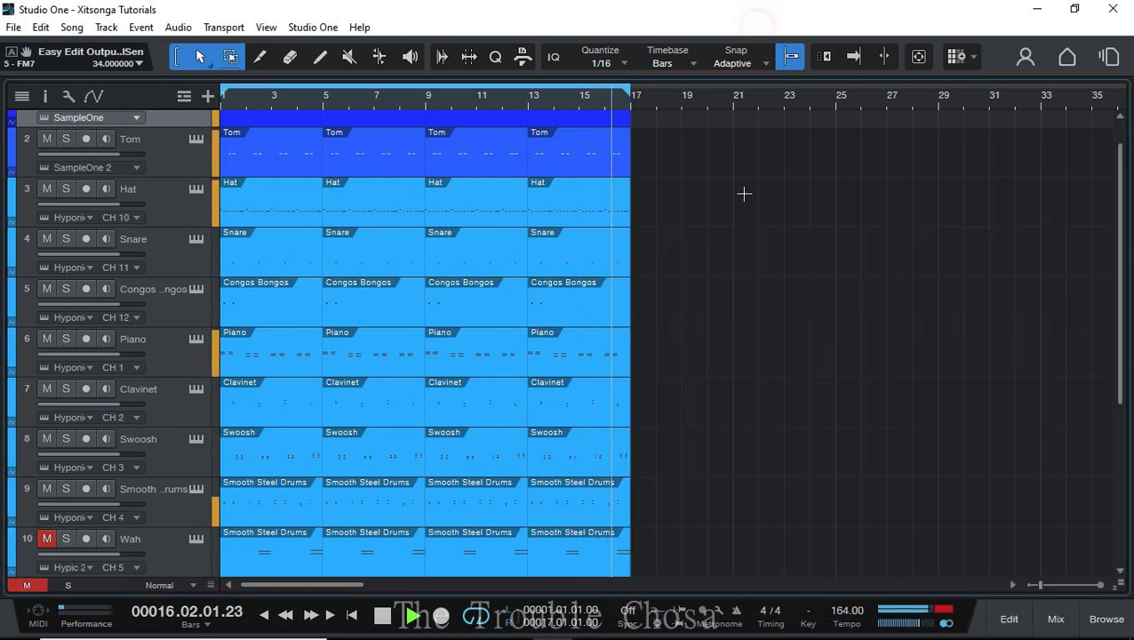
{"action": "scroll", "coordinate": [646, 271], "scroll_direction": "down", "scroll_amount": 5}
{"action": "scroll", "coordinate": [653, 278], "scroll_direction": "up", "scroll_amount": 5}
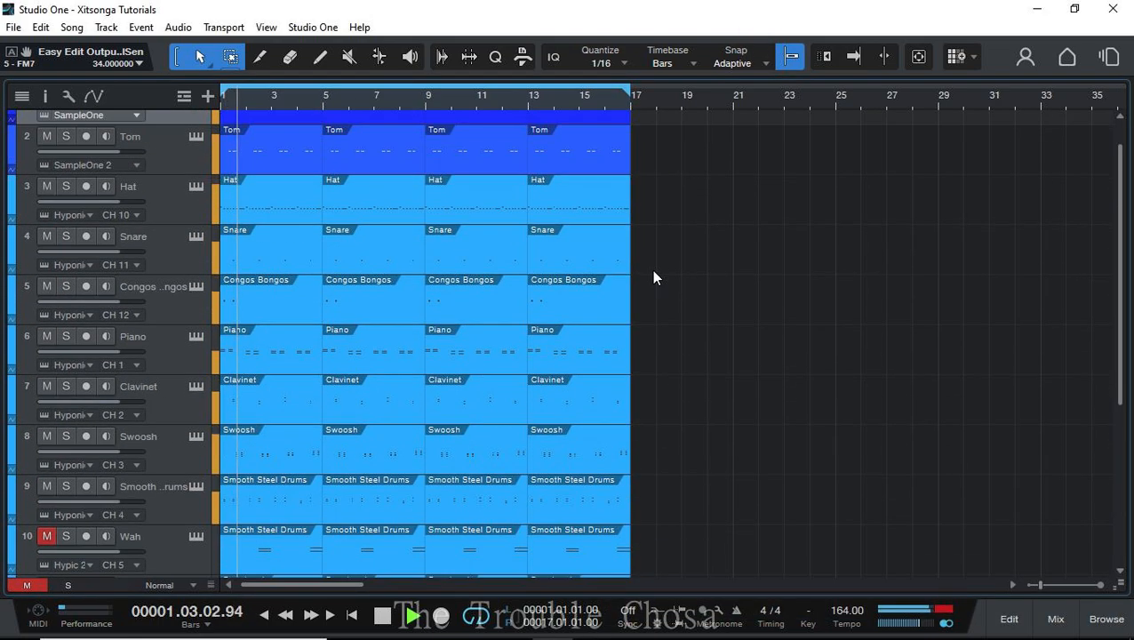
{"action": "scroll", "coordinate": [653, 275], "scroll_direction": "up", "scroll_amount": 1}
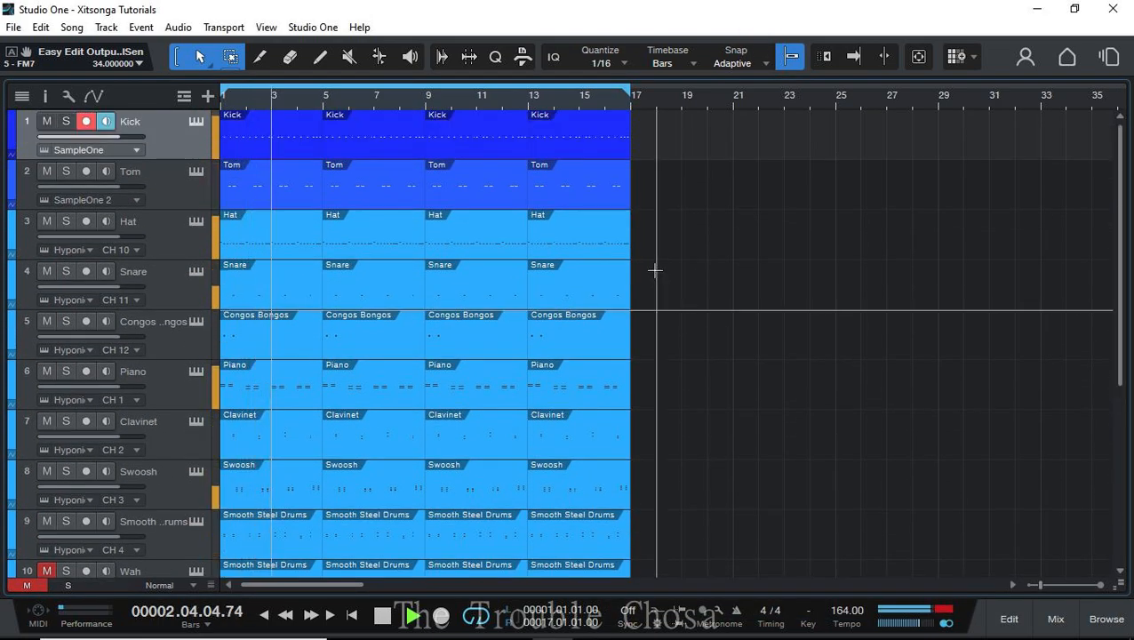
{"action": "scroll", "coordinate": [655, 276], "scroll_direction": "down", "scroll_amount": 5}
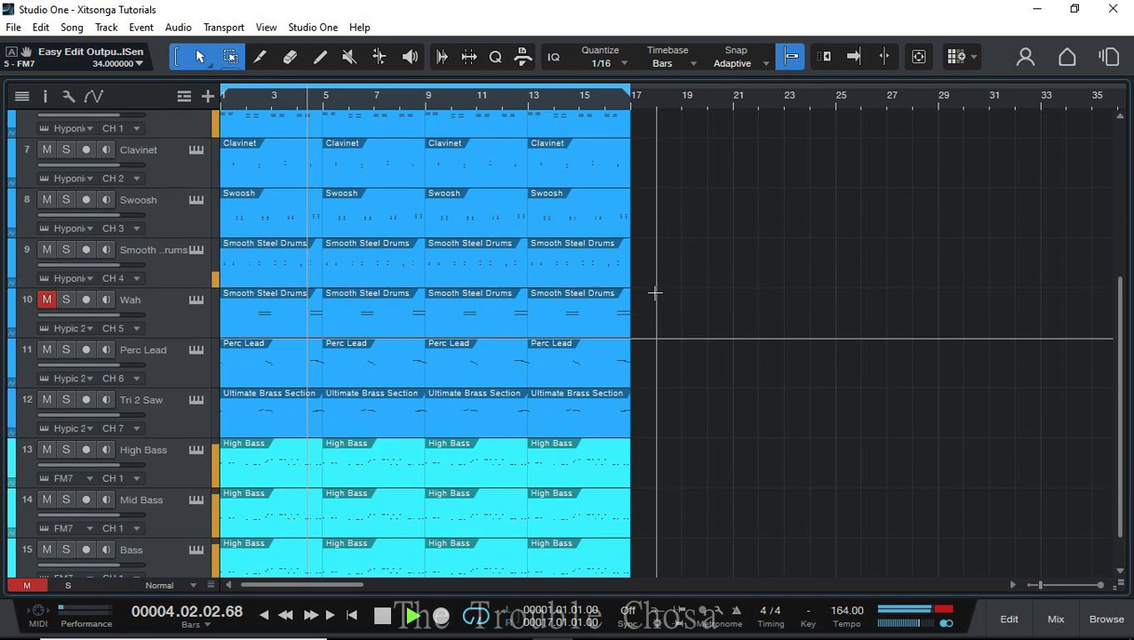
{"action": "scroll", "coordinate": [653, 293], "scroll_direction": "up", "scroll_amount": 5}
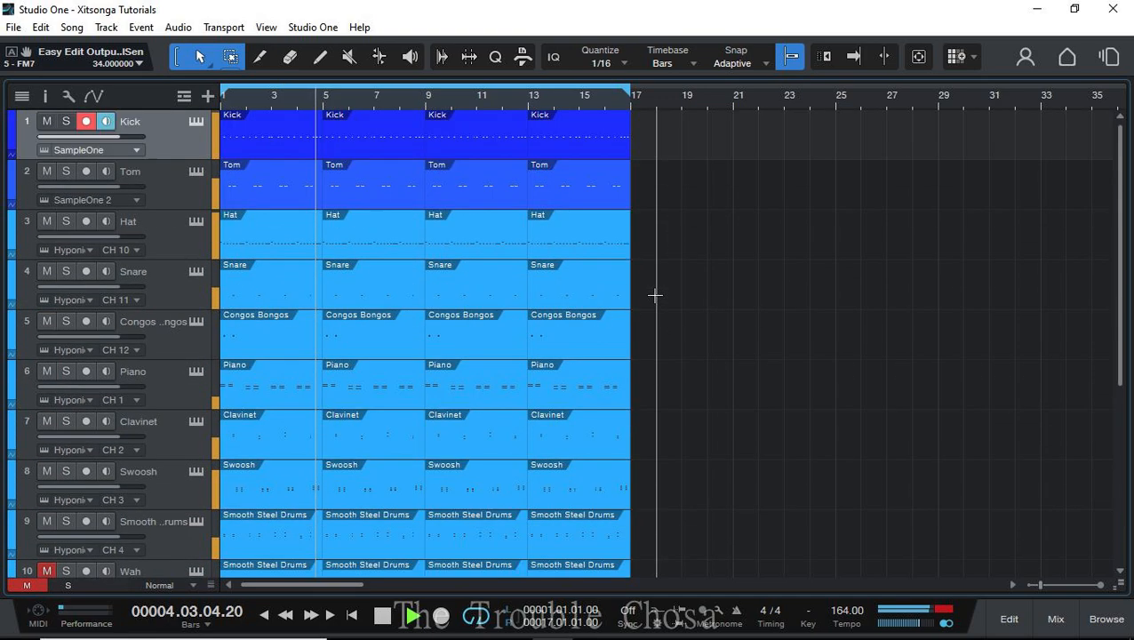
{"action": "double_click", "coordinate": [575, 151]}
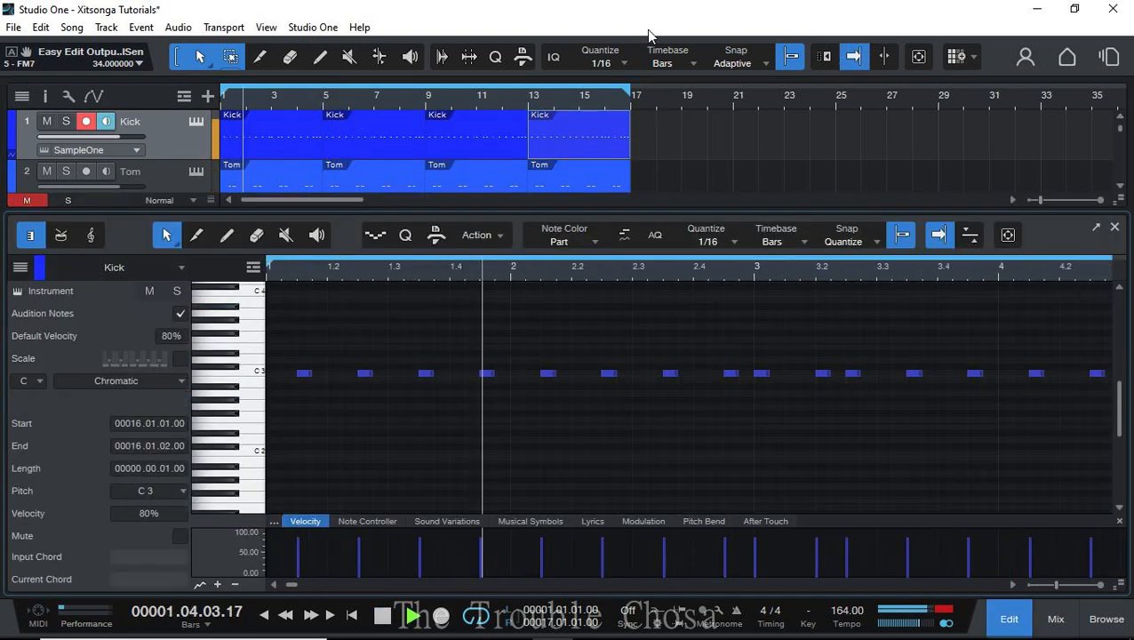
{"action": "key", "text": "F2"}
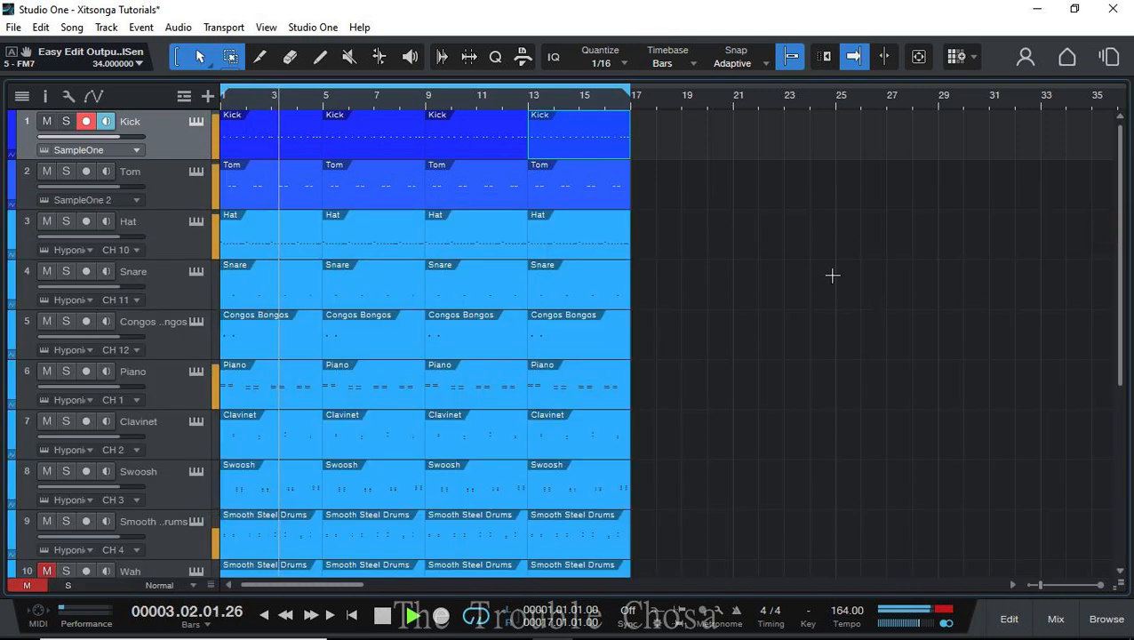
{"action": "right_click", "coordinate": [570, 141]}
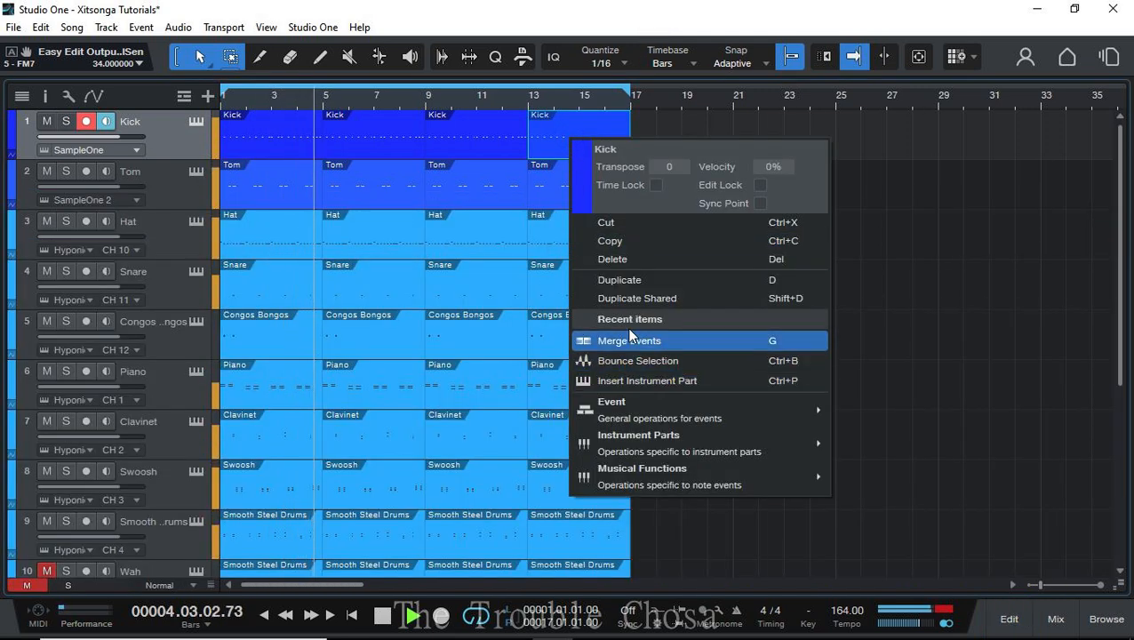
{"action": "left_click", "coordinate": [648, 16]}
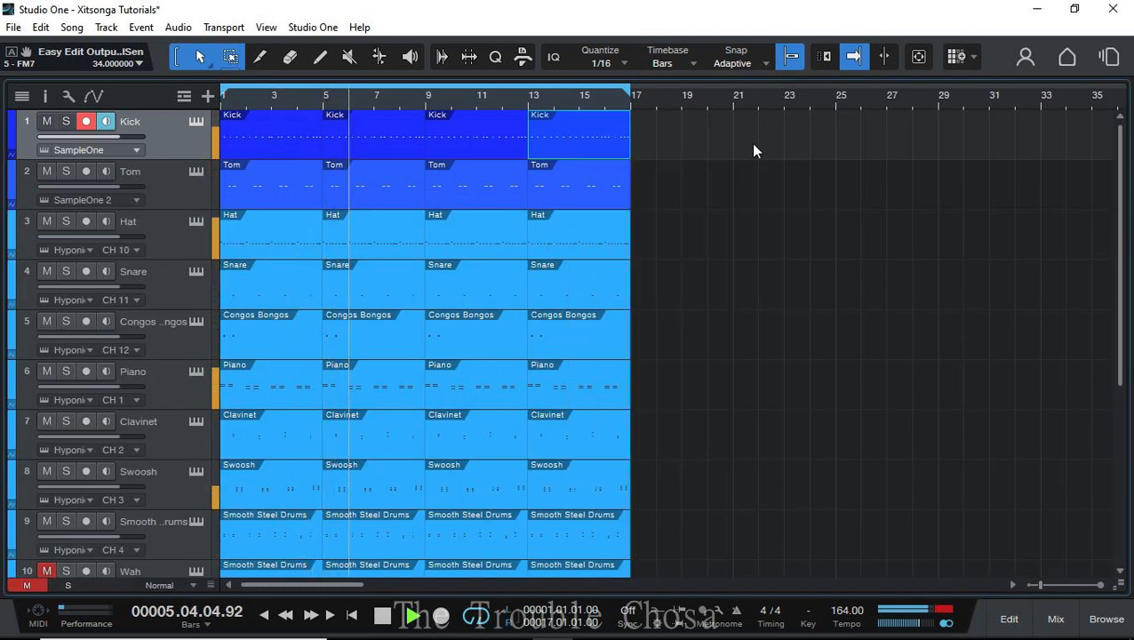
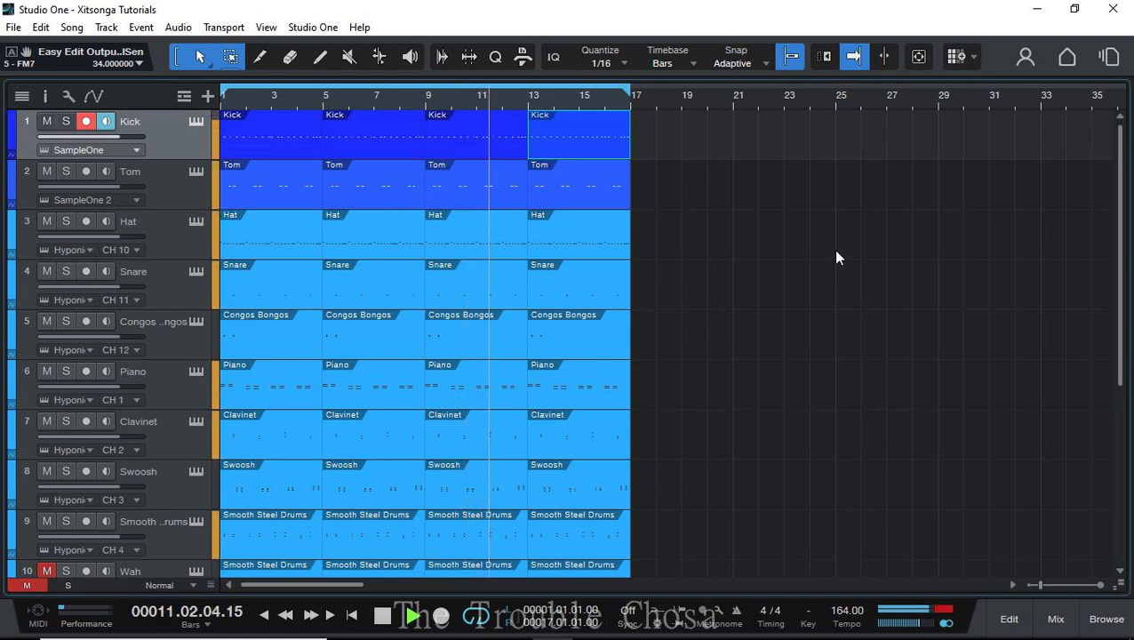
{"action": "scroll", "coordinate": [809, 322], "scroll_direction": "down", "scroll_amount": 3}
{"action": "scroll", "coordinate": [808, 317], "scroll_direction": "down", "scroll_amount": 1}
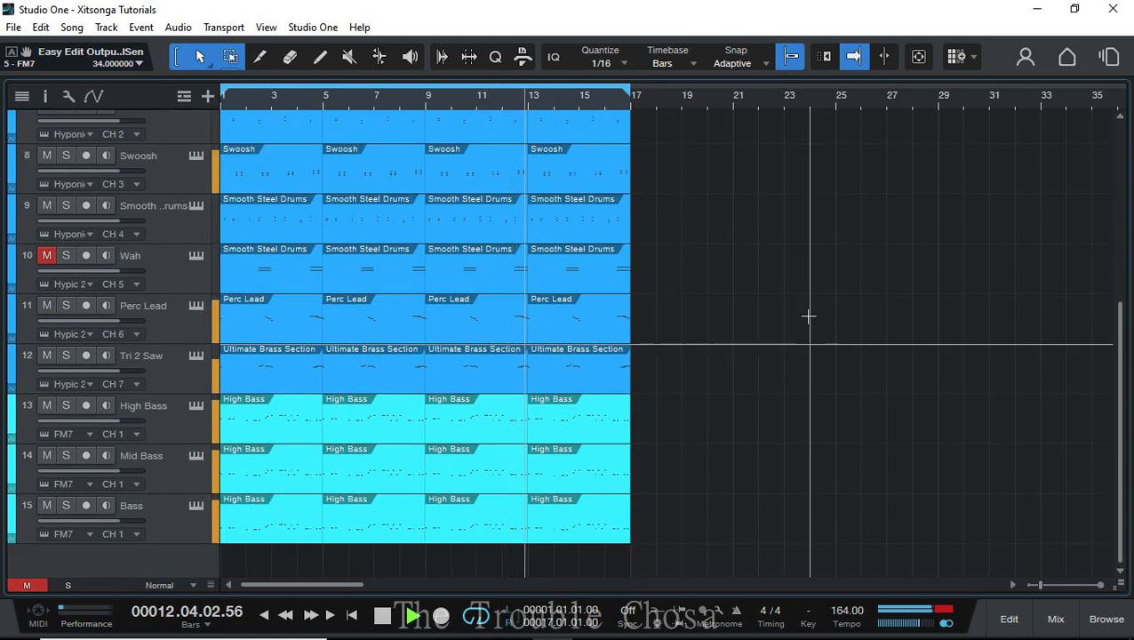
{"action": "scroll", "coordinate": [808, 316], "scroll_direction": "up", "scroll_amount": 1}
{"action": "scroll", "coordinate": [808, 316], "scroll_direction": "up", "scroll_amount": 4}
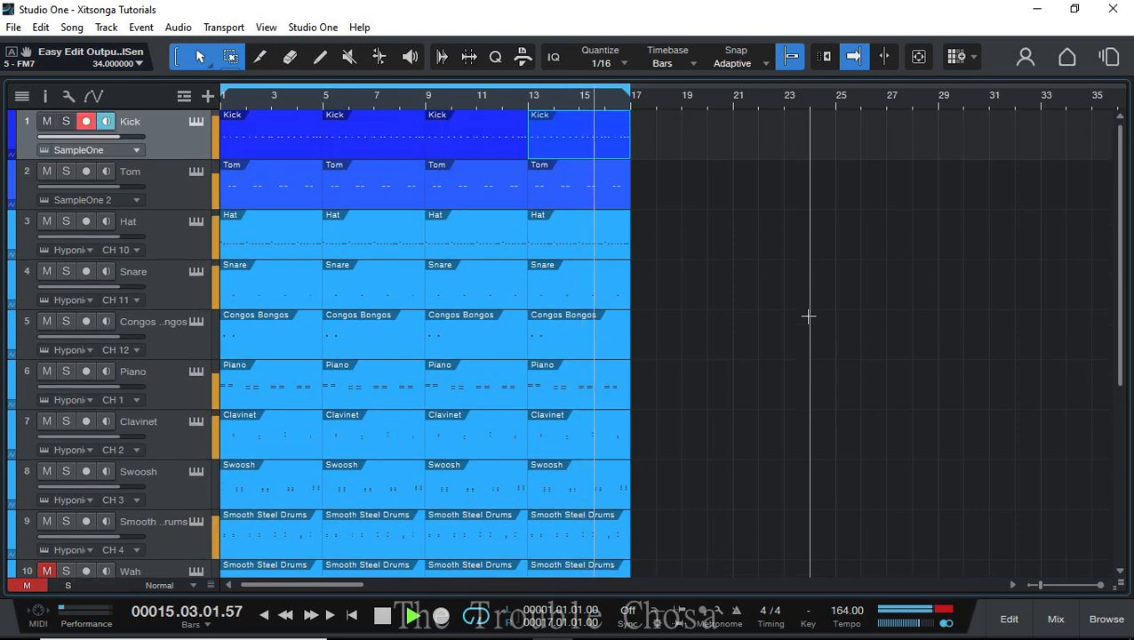
{"action": "scroll", "coordinate": [767, 312], "scroll_direction": "down", "scroll_amount": 3}
{"action": "scroll", "coordinate": [656, 322], "scroll_direction": "down", "scroll_amount": 1}
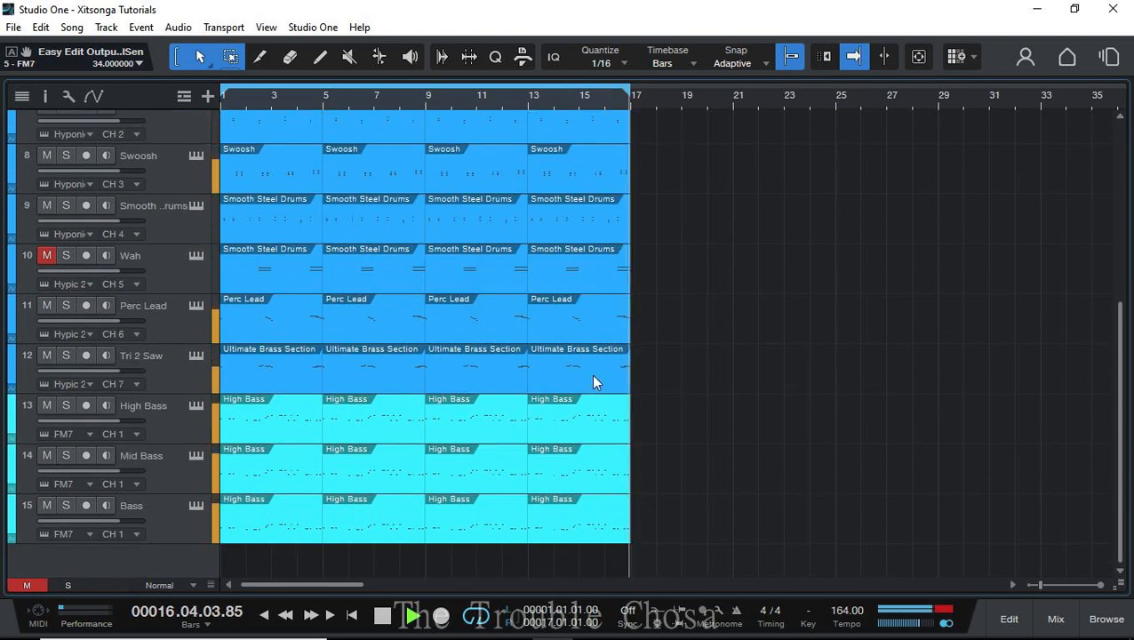
- Duplicate the High Bass track without its parts and move the copy directly above the original track
{"action": "right_click", "coordinate": [149, 406]}
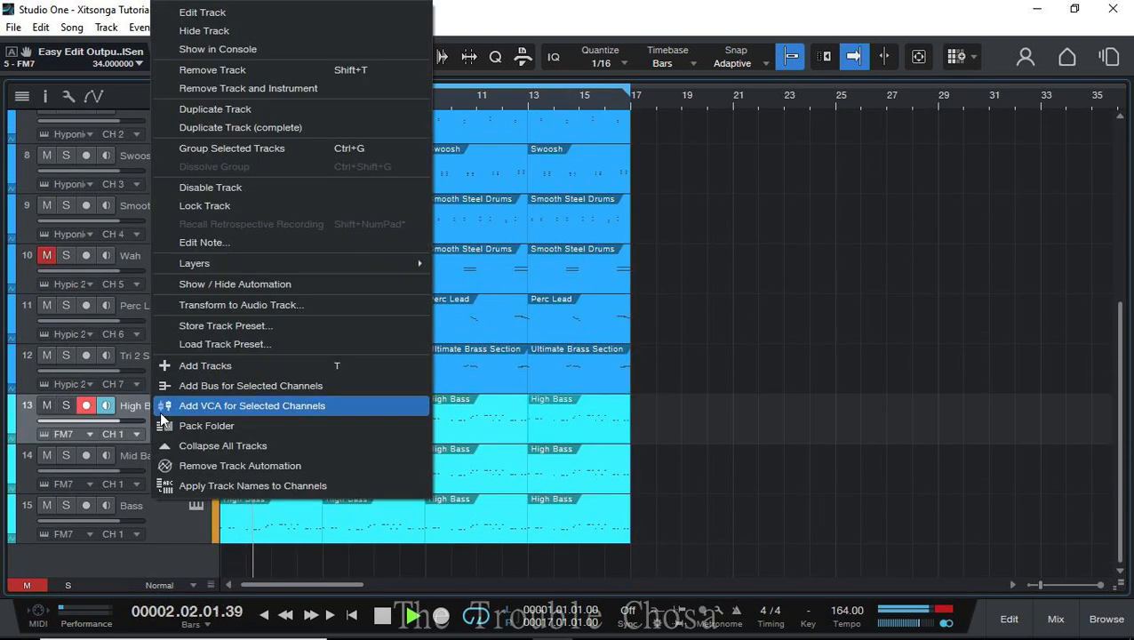
{"action": "left_click", "coordinate": [583, 29]}
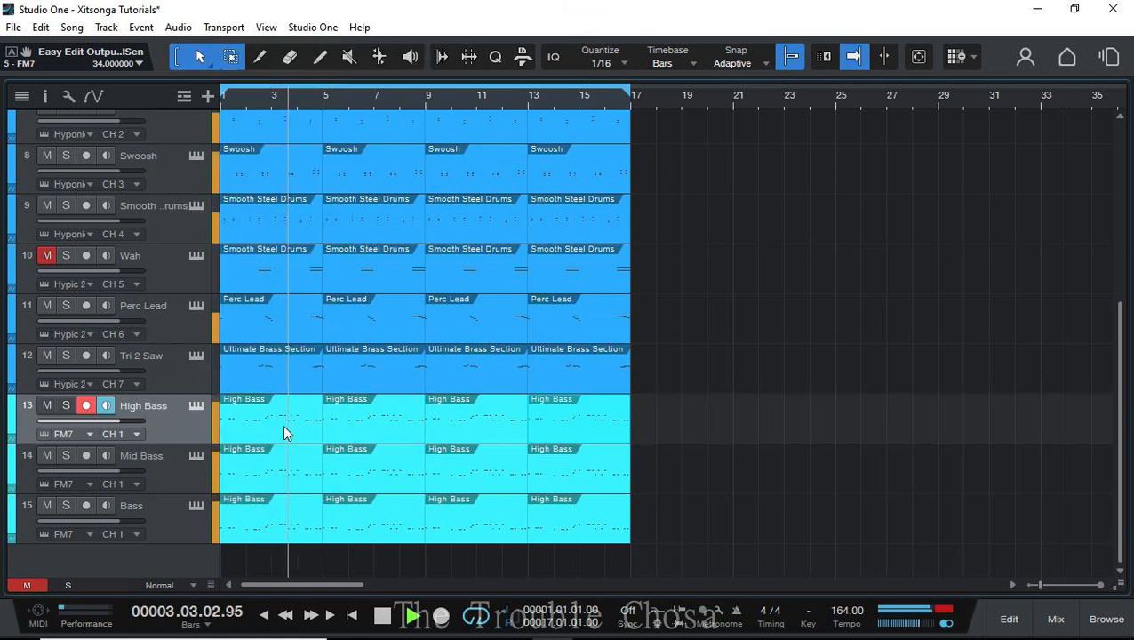
{"action": "right_click", "coordinate": [163, 406]}
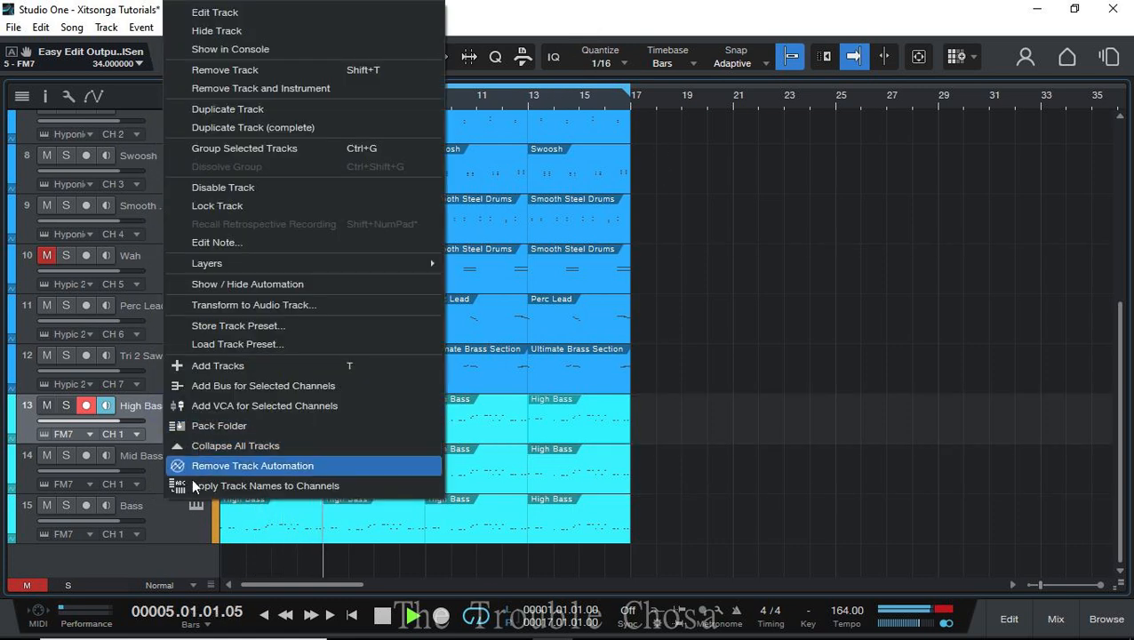
{"action": "left_click", "coordinate": [226, 108]}
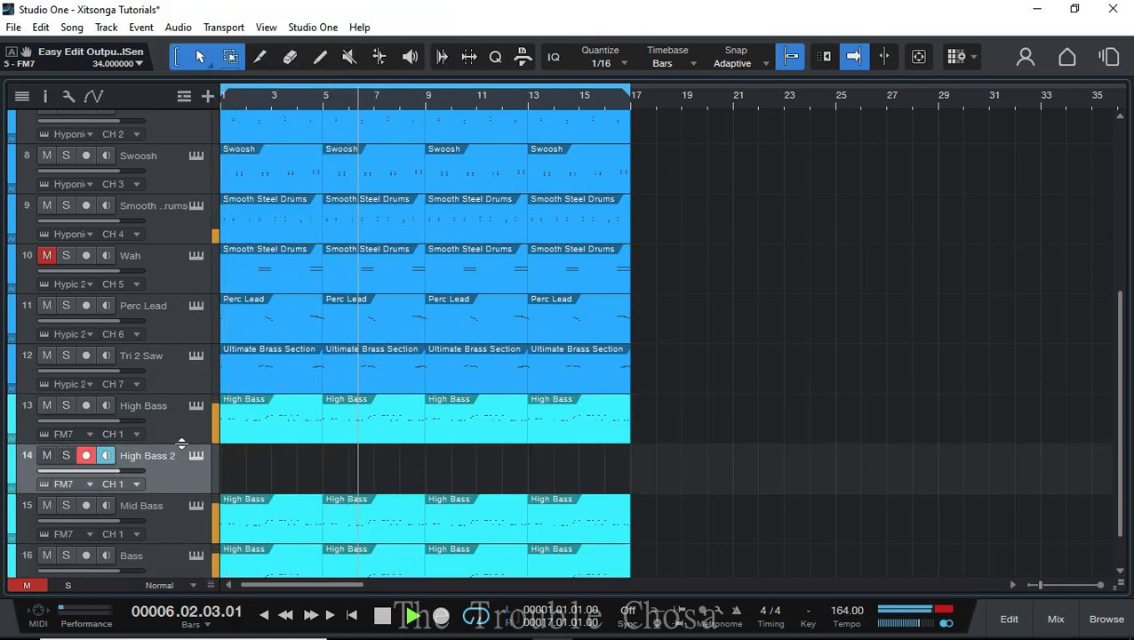
{"action": "left_click_drag", "start_coordinate": [180, 449], "coordinate": [165, 405]}
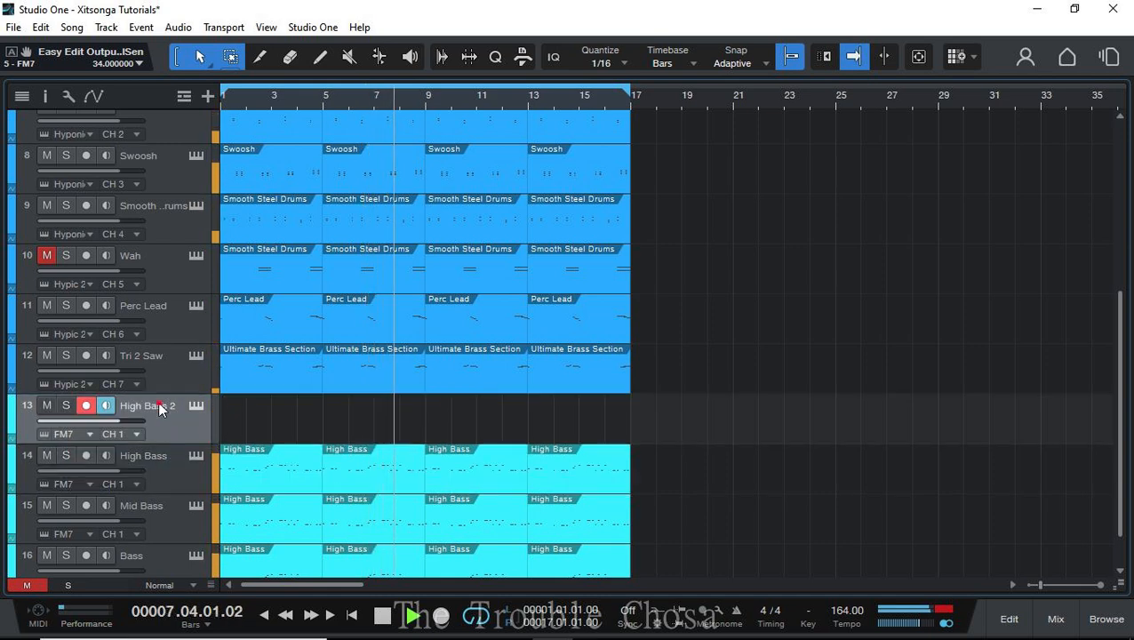
- Rename track 13, the High Bass copy, as Marimba
{"action": "double_click", "coordinate": [159, 406]}
{"action": "type", "text": "Mar"}
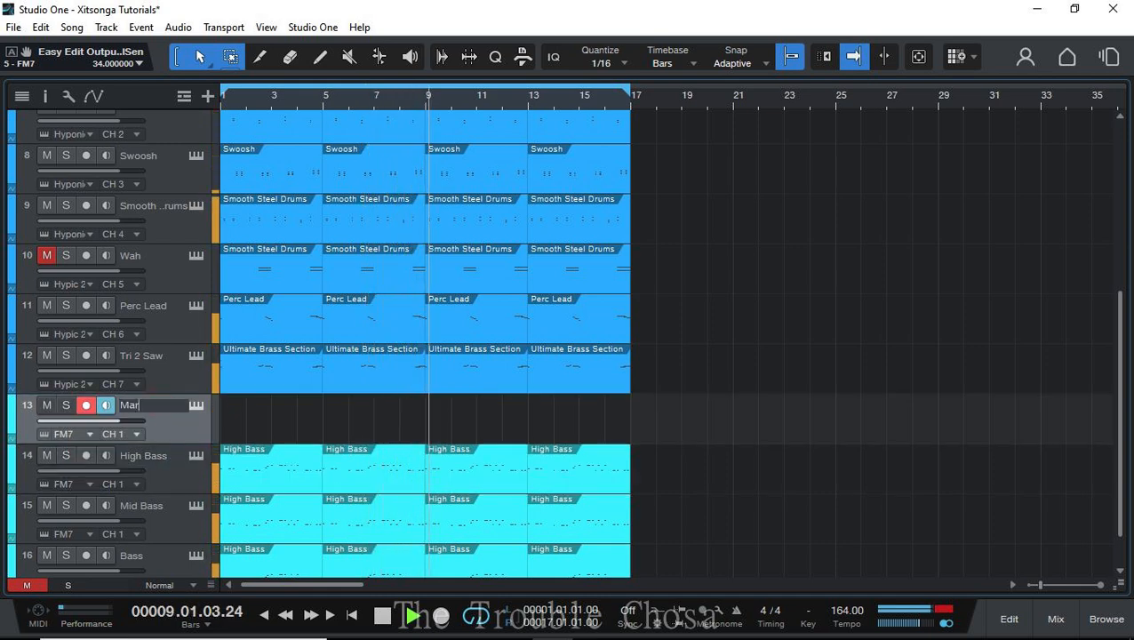
{"action": "type", "text": "imba"}
{"action": "key", "text": "Return"}
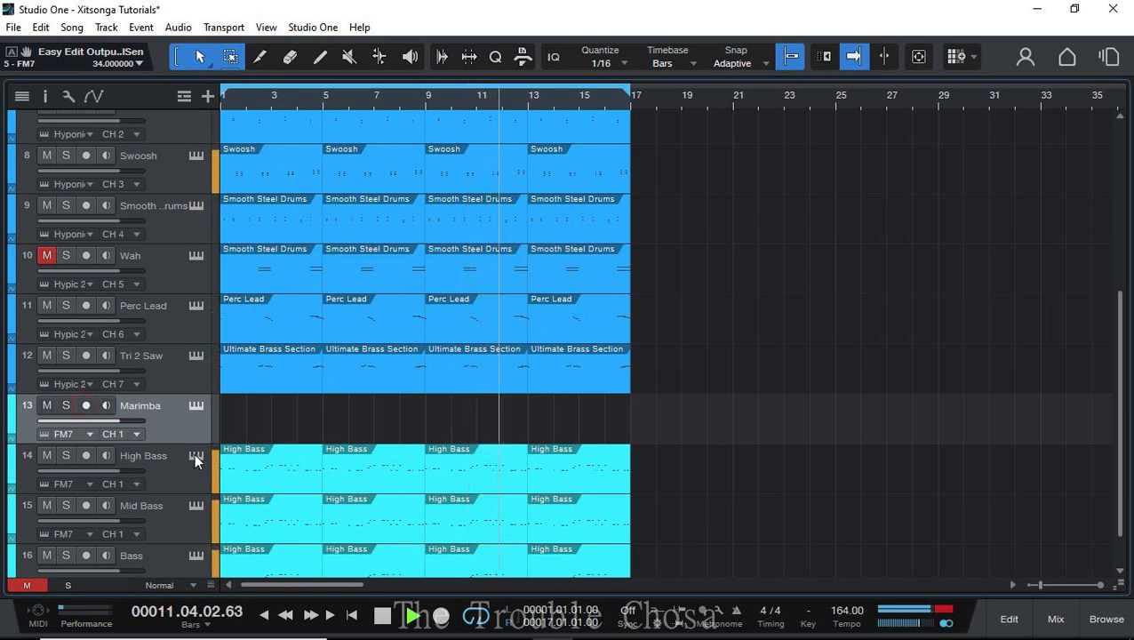
- Check which FM7 instrument instance and preset the copied Marimba track uses
{"action": "left_click", "coordinate": [196, 406]}
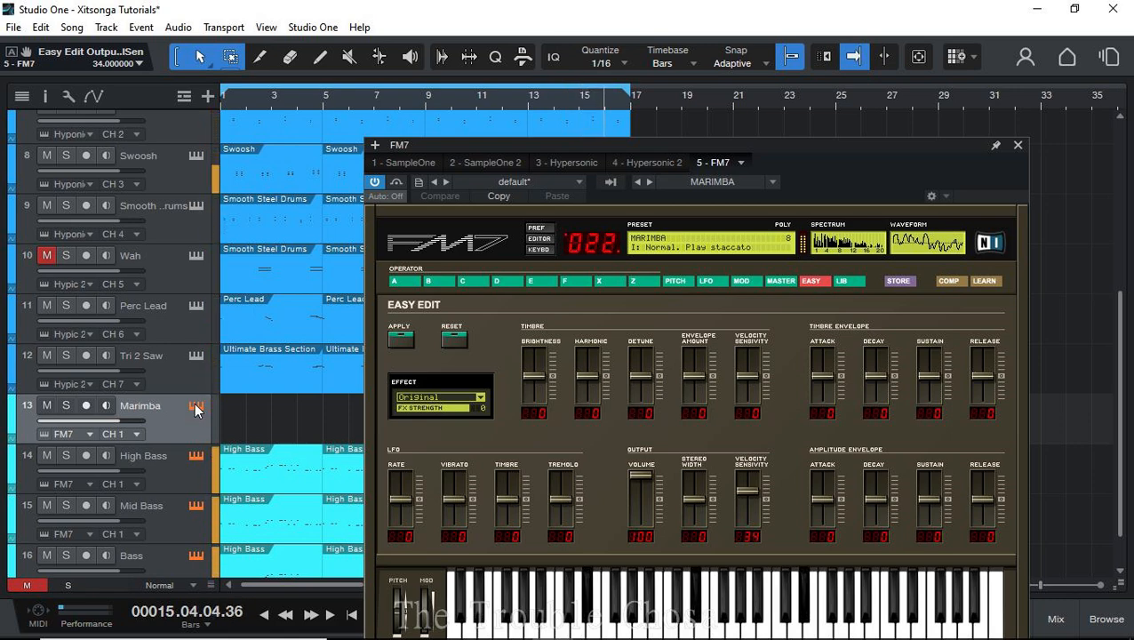
{"action": "left_click", "coordinate": [194, 406]}
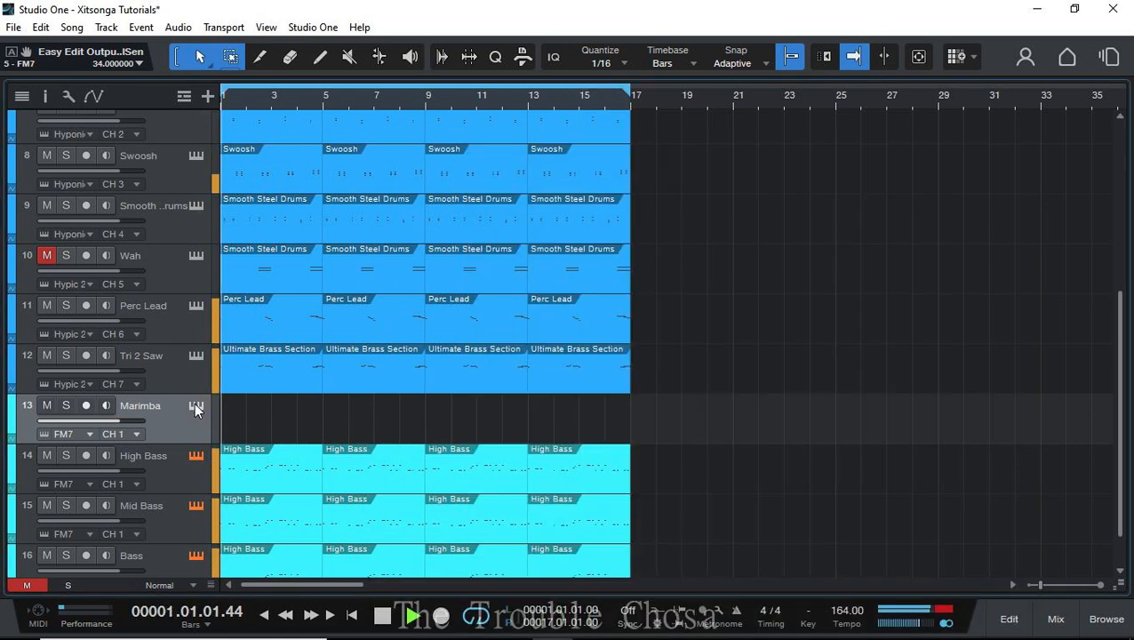
{"action": "left_click", "coordinate": [195, 405]}
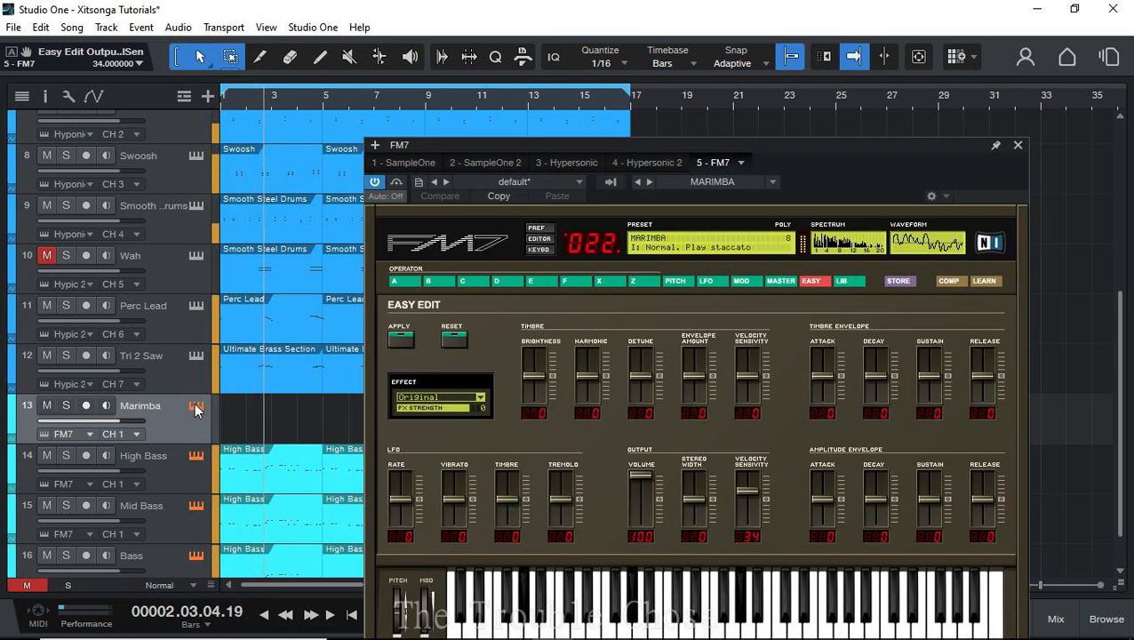
{"action": "left_click", "coordinate": [194, 405]}
{"action": "right_click", "coordinate": [175, 407]}
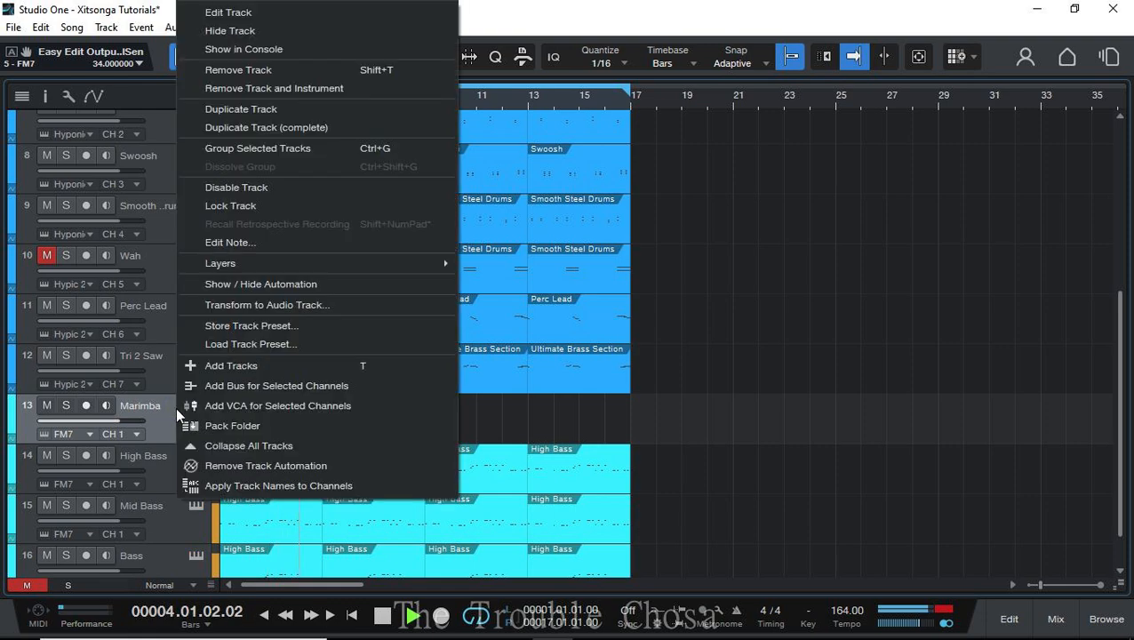
{"action": "left_click", "coordinate": [829, 408]}
- Replace the copied Marimba track with a separate new FM7 instrument track directly above High Bass
{"action": "scroll", "coordinate": [685, 370], "scroll_direction": "down", "scroll_amount": 1}
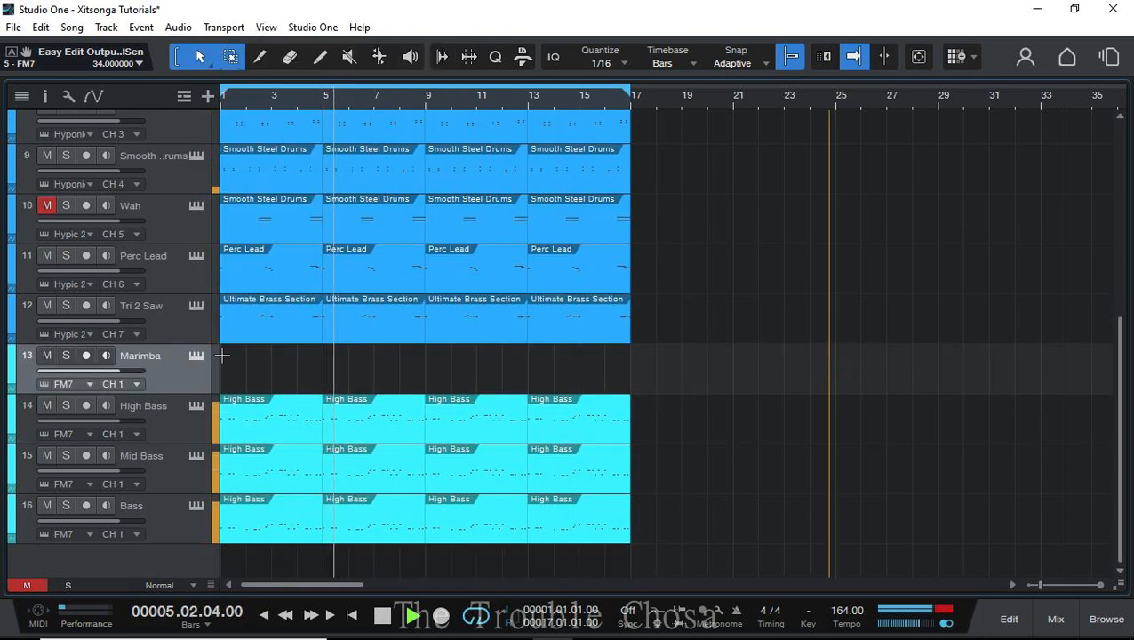
{"action": "left_click", "coordinate": [306, 27]}
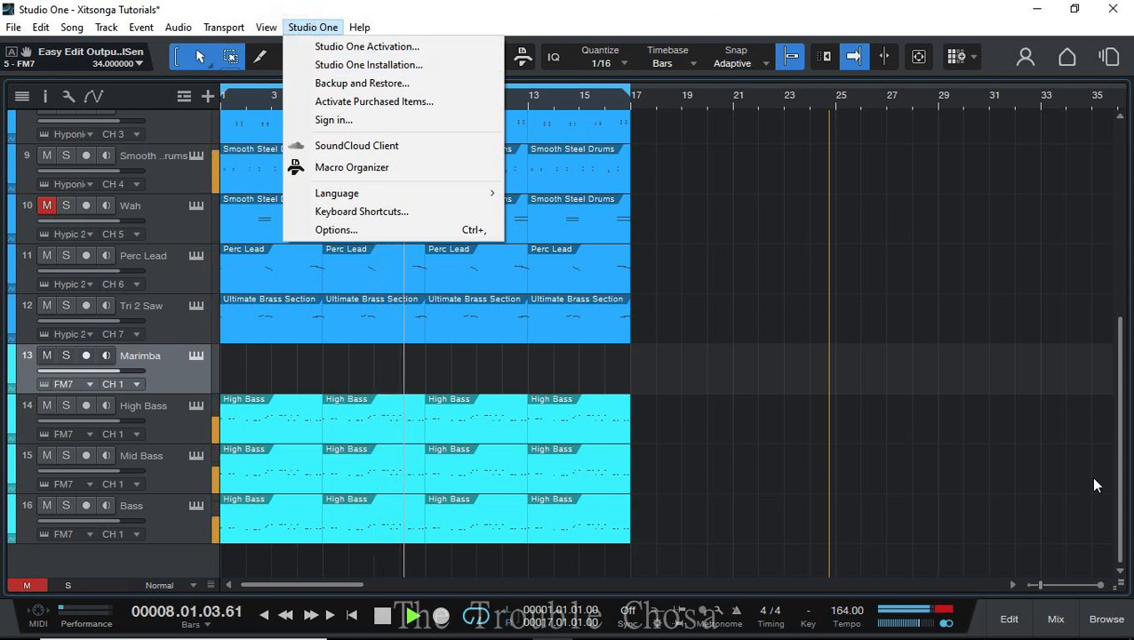
{"action": "left_click", "coordinate": [1106, 620]}
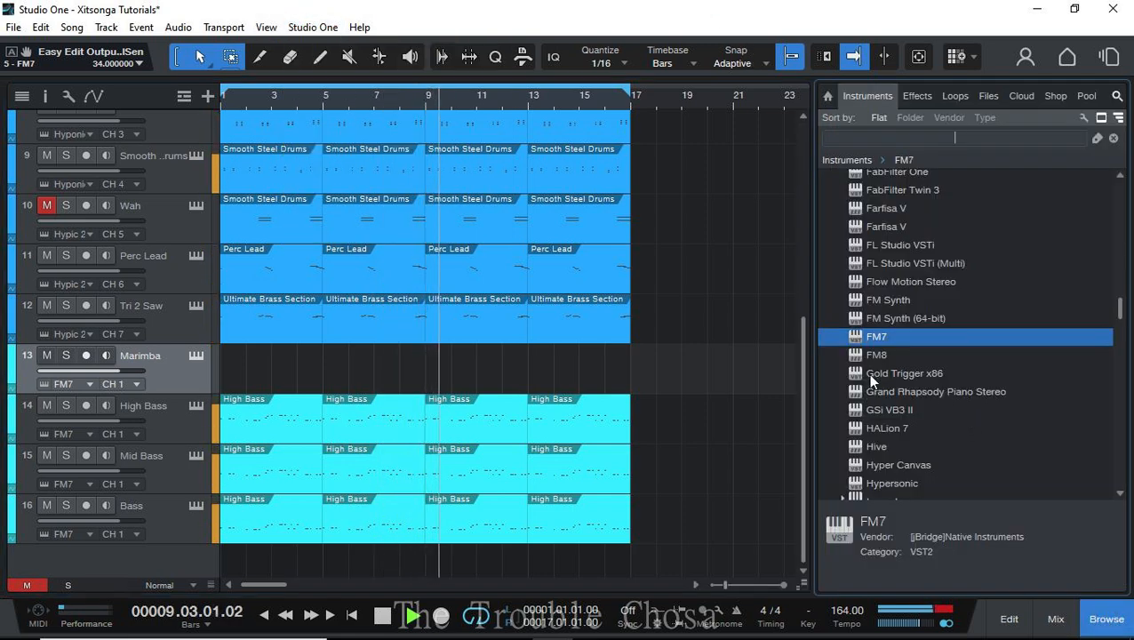
{"action": "left_click_drag", "start_coordinate": [880, 340], "coordinate": [142, 368]}
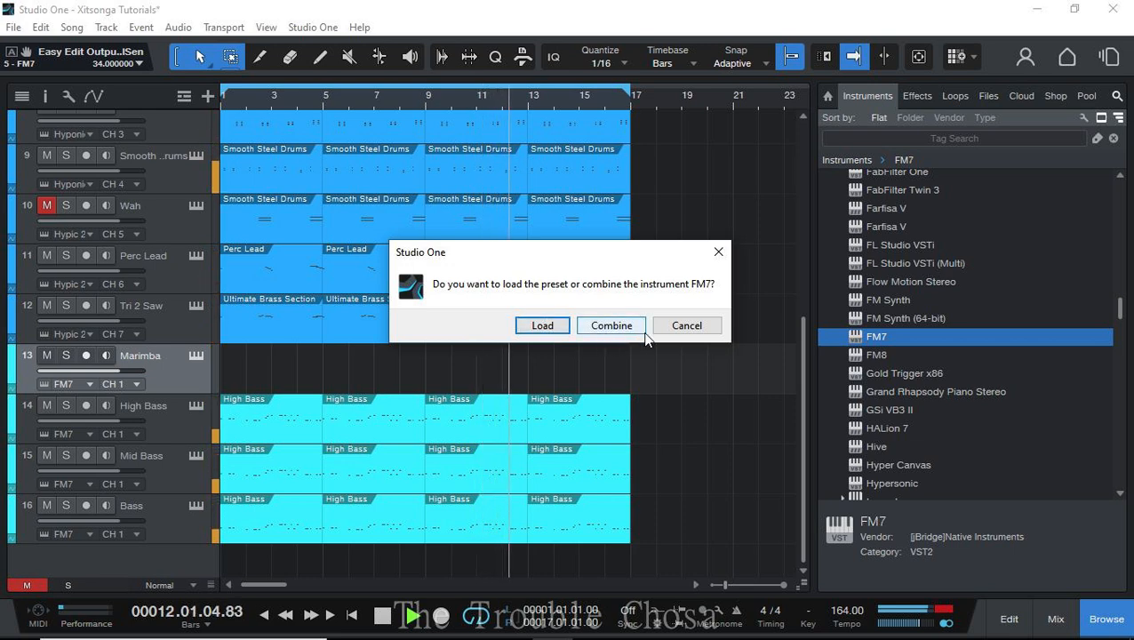
{"action": "left_click", "coordinate": [689, 326]}
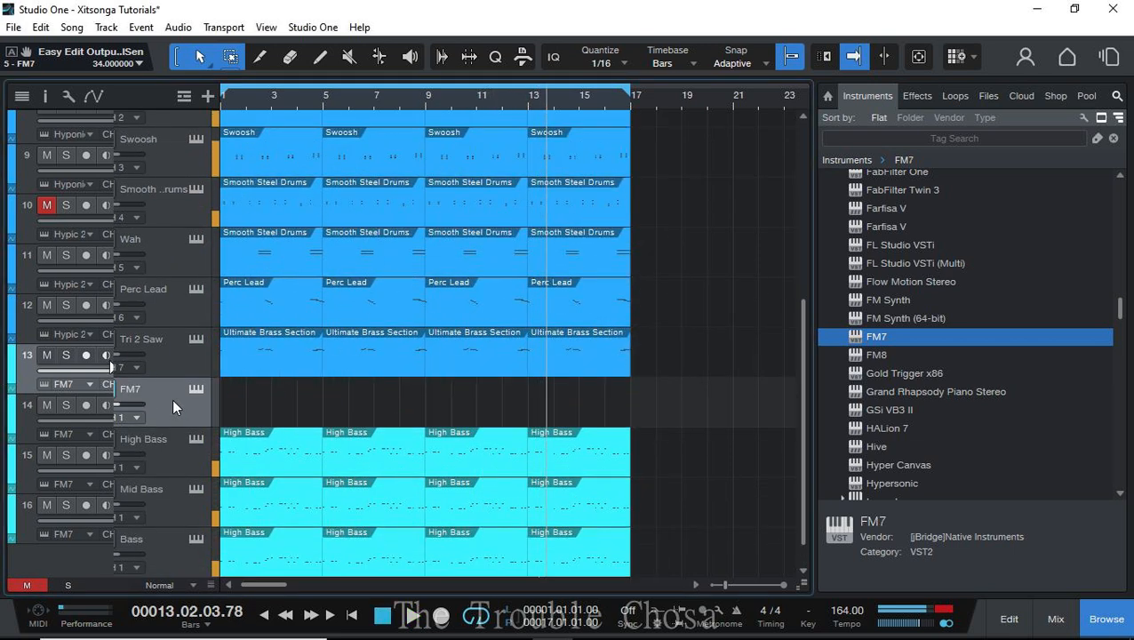
- Rename the new FM7 track as Marimba and check the preset in its instrument
{"action": "type", "text": "Ma"}
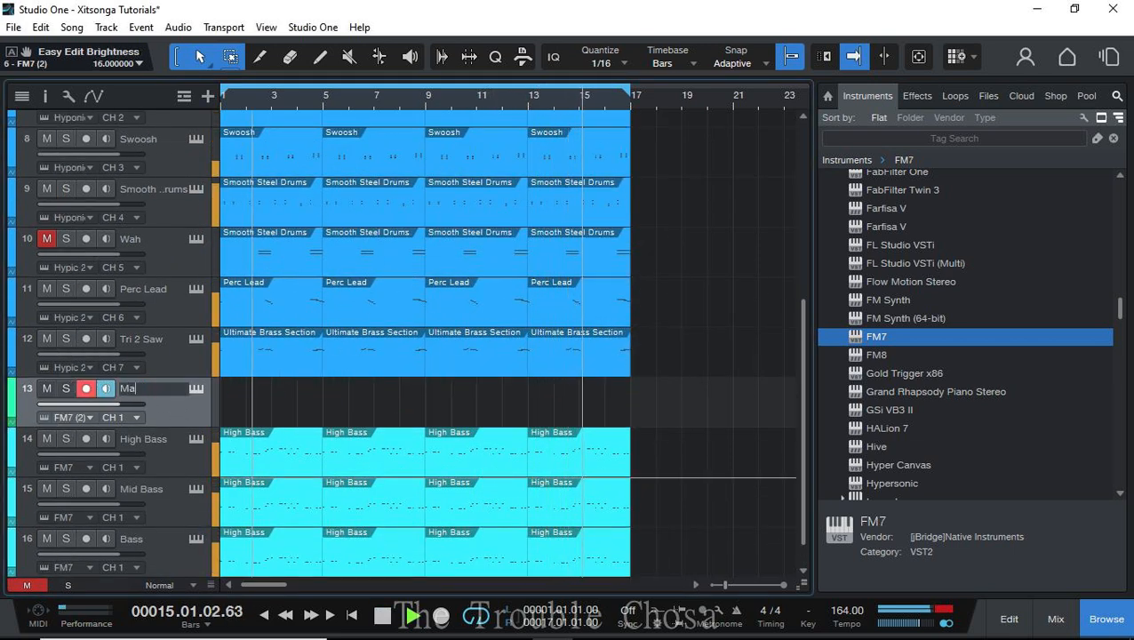
{"action": "type", "text": "rimba"}
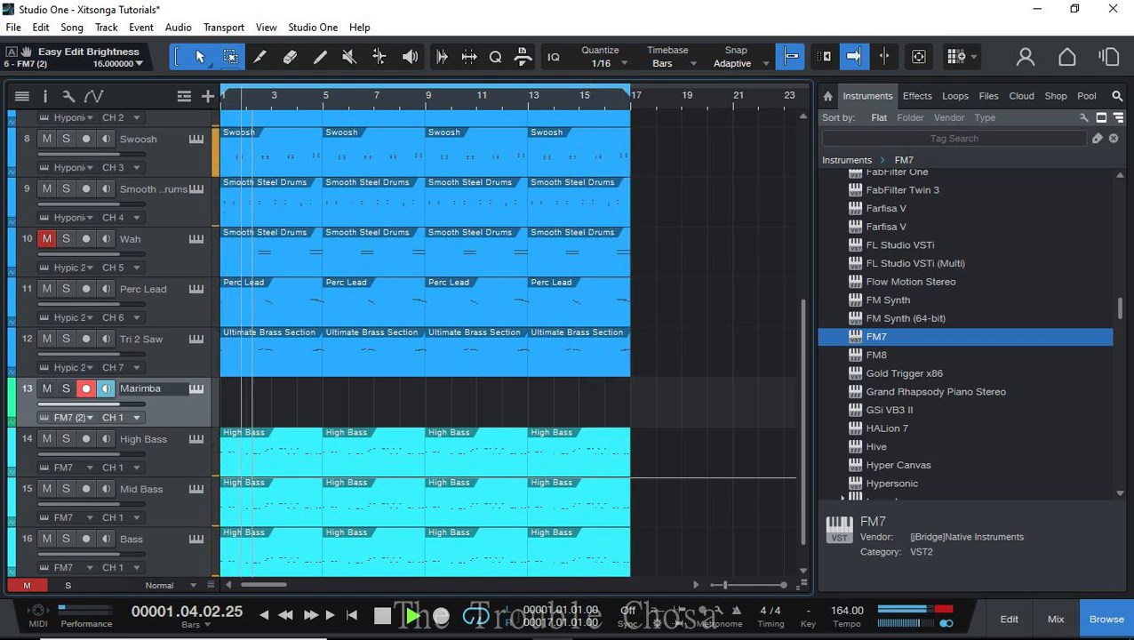
{"action": "key", "text": "Return"}
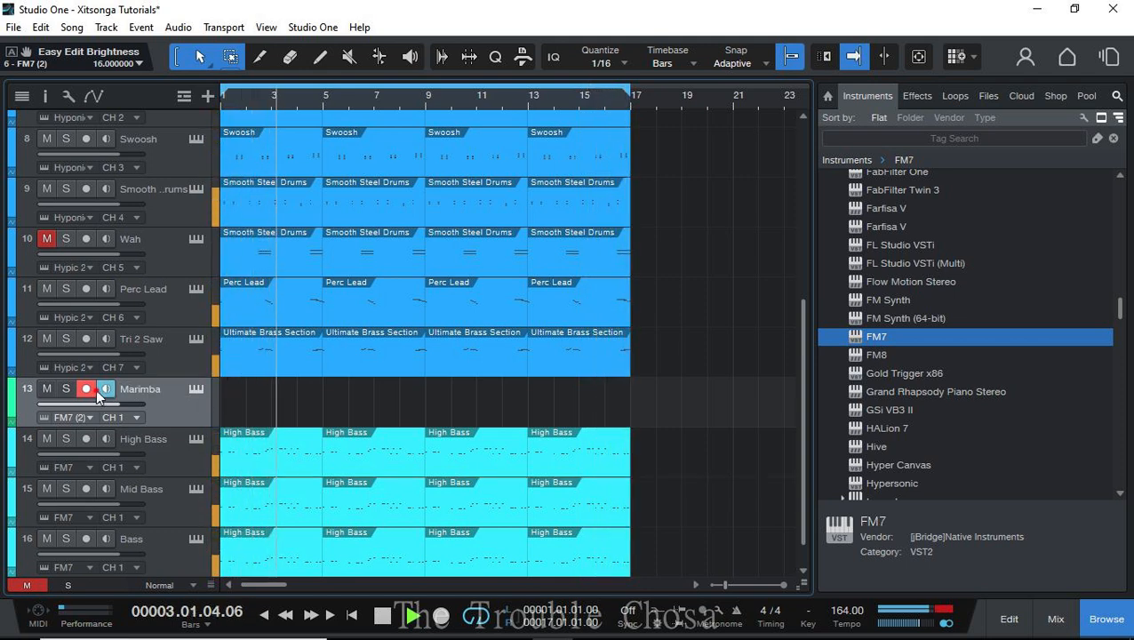
{"action": "left_click", "coordinate": [195, 391]}
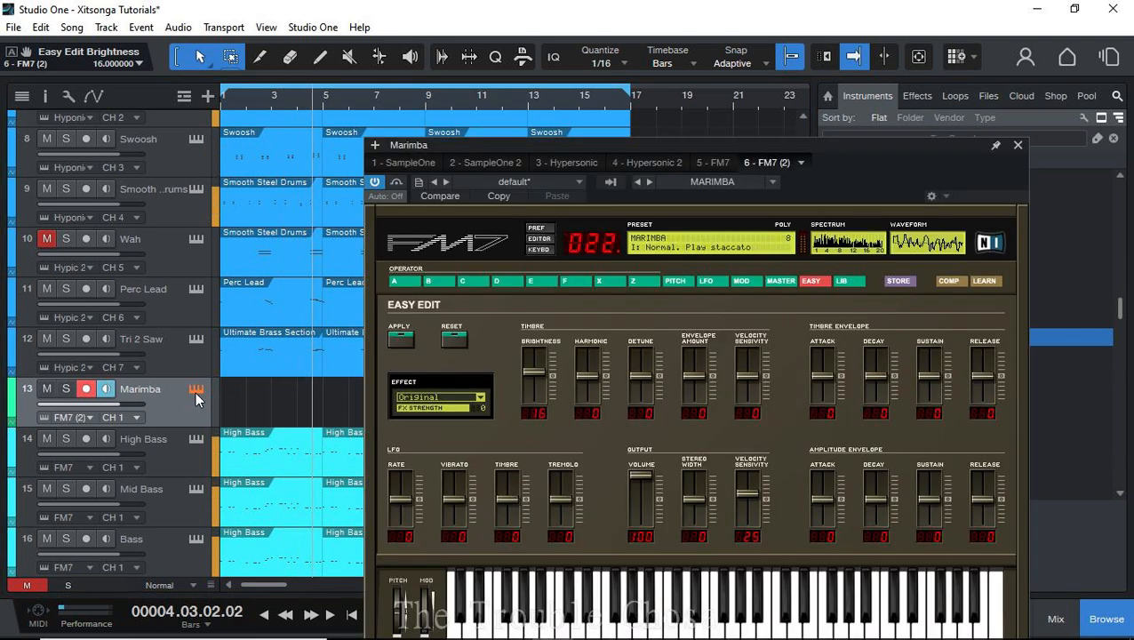
{"action": "left_click", "coordinate": [197, 392]}
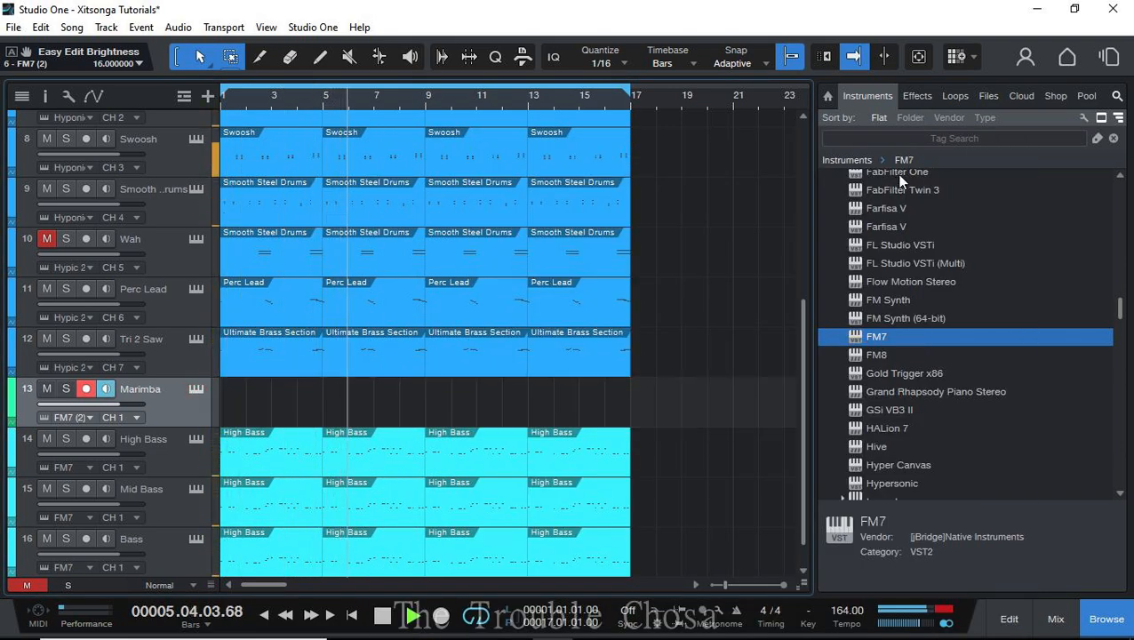
- Create an instrument part from bar 1 to bar 17 on the Marimba track and open it for note editing
{"action": "double_click", "coordinate": [228, 407]}
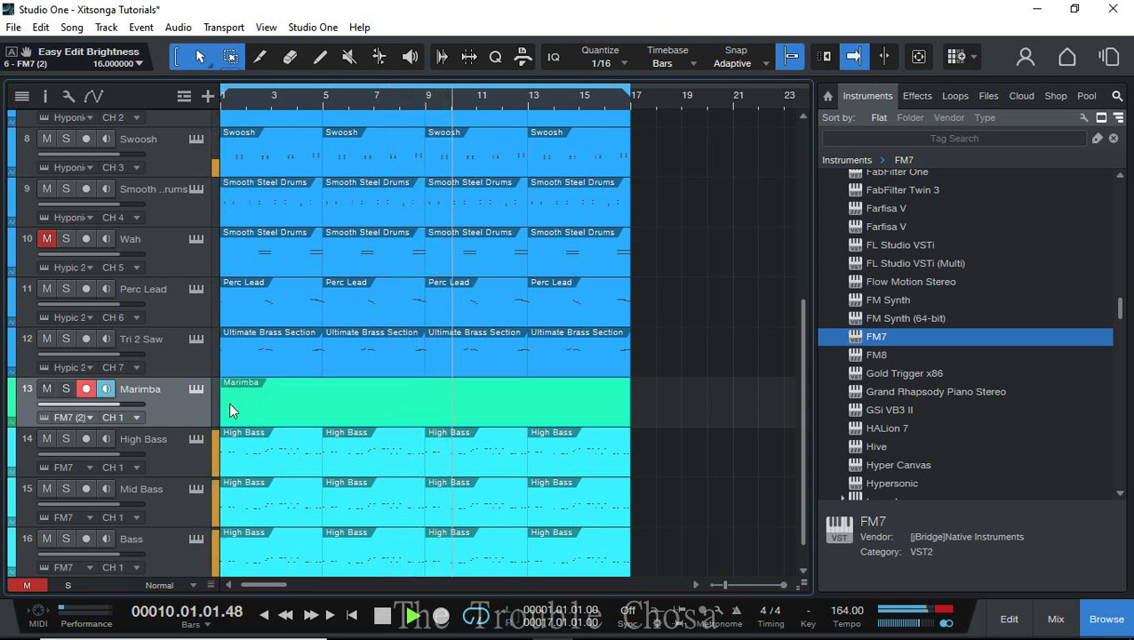
{"action": "double_click", "coordinate": [228, 407]}
{"action": "left_click", "coordinate": [250, 411]}
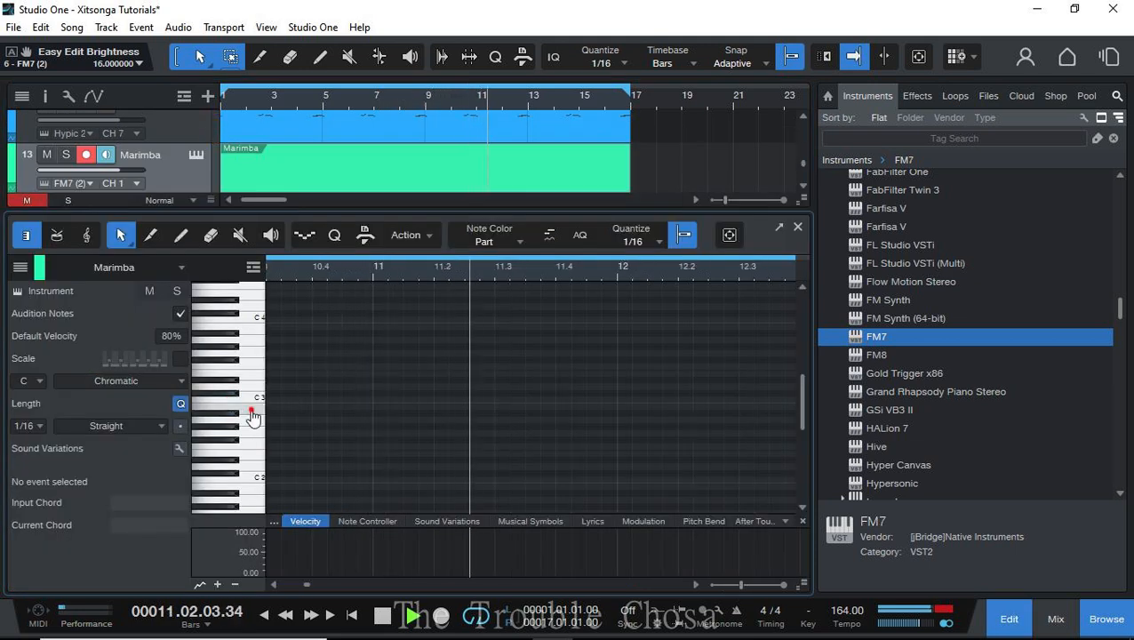
{"action": "scroll", "coordinate": [253, 377], "scroll_direction": "up", "scroll_amount": 3}
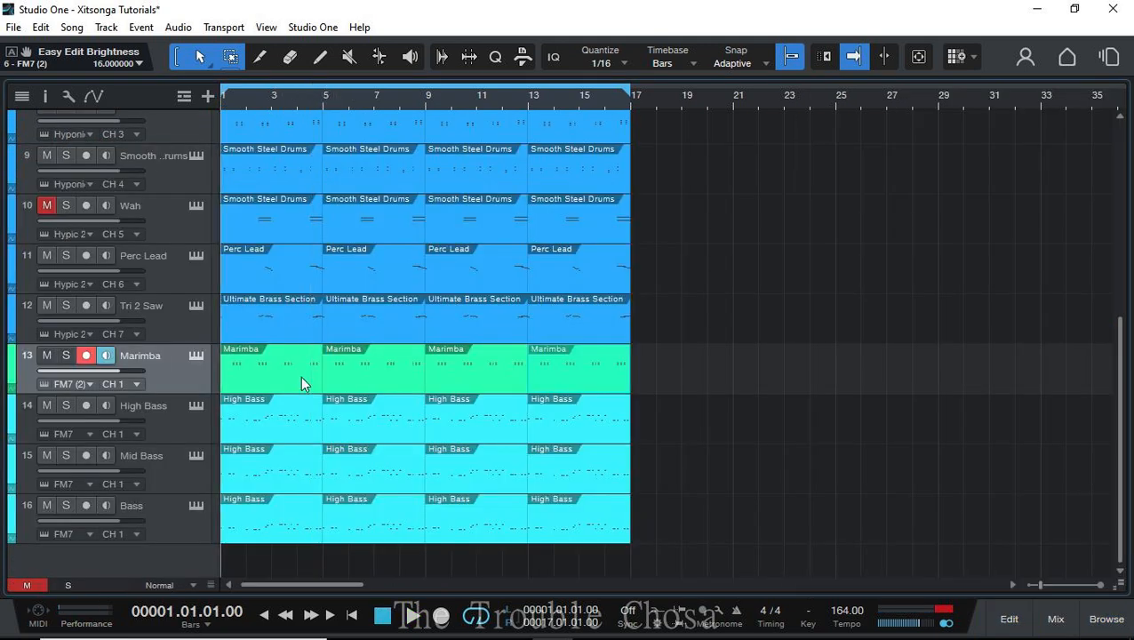
- Play back the arrangement and erase the Wah track's parts starting at bars 1 and 9
{"action": "key", "text": "space"}
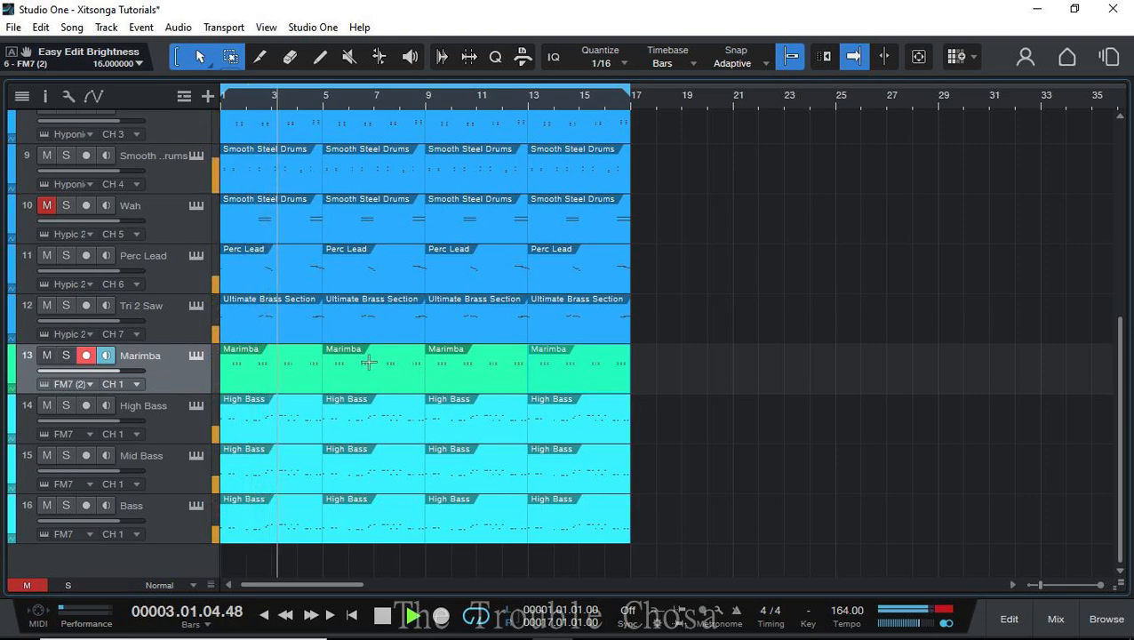
{"action": "scroll", "coordinate": [680, 310], "scroll_direction": "up", "scroll_amount": 1}
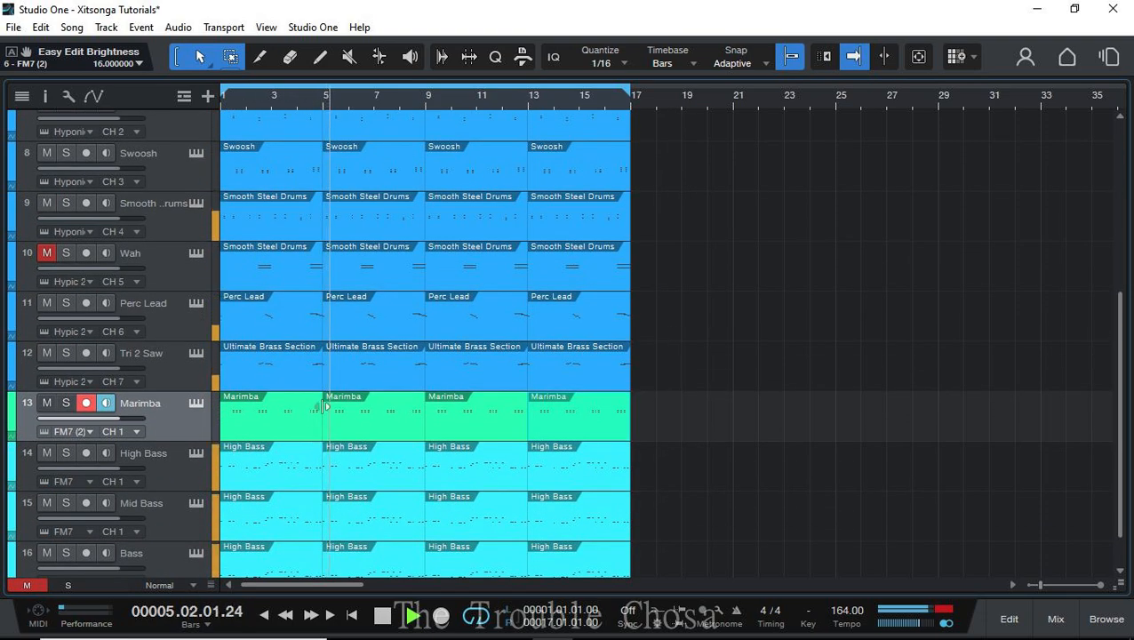
{"action": "left_click", "coordinate": [282, 271]}
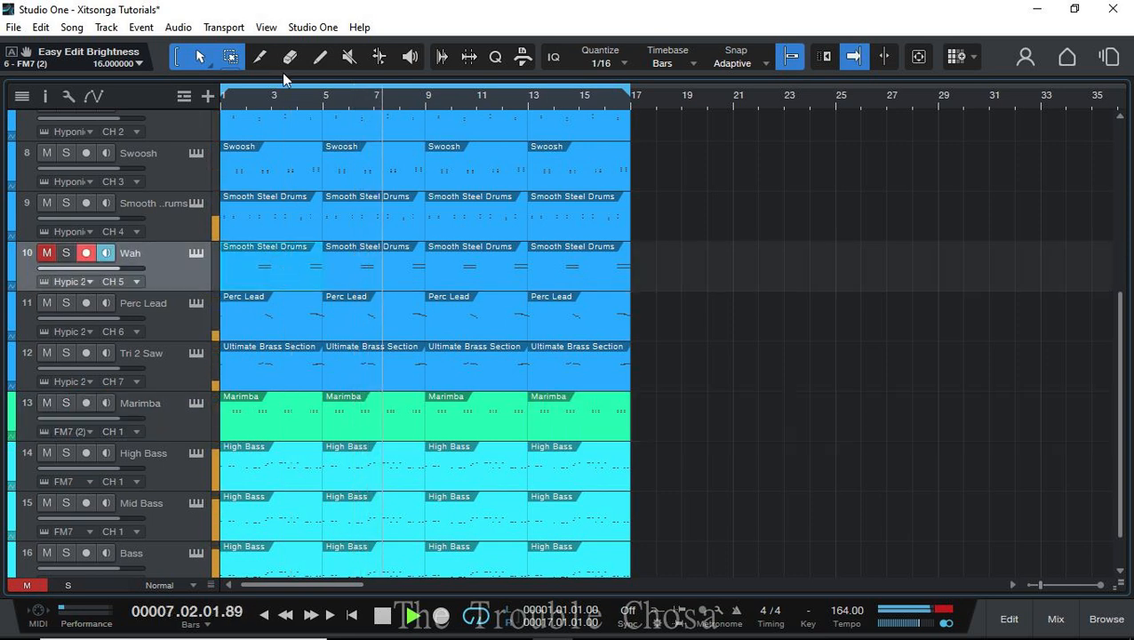
{"action": "left_click", "coordinate": [285, 60]}
{"action": "left_click", "coordinate": [289, 262]}
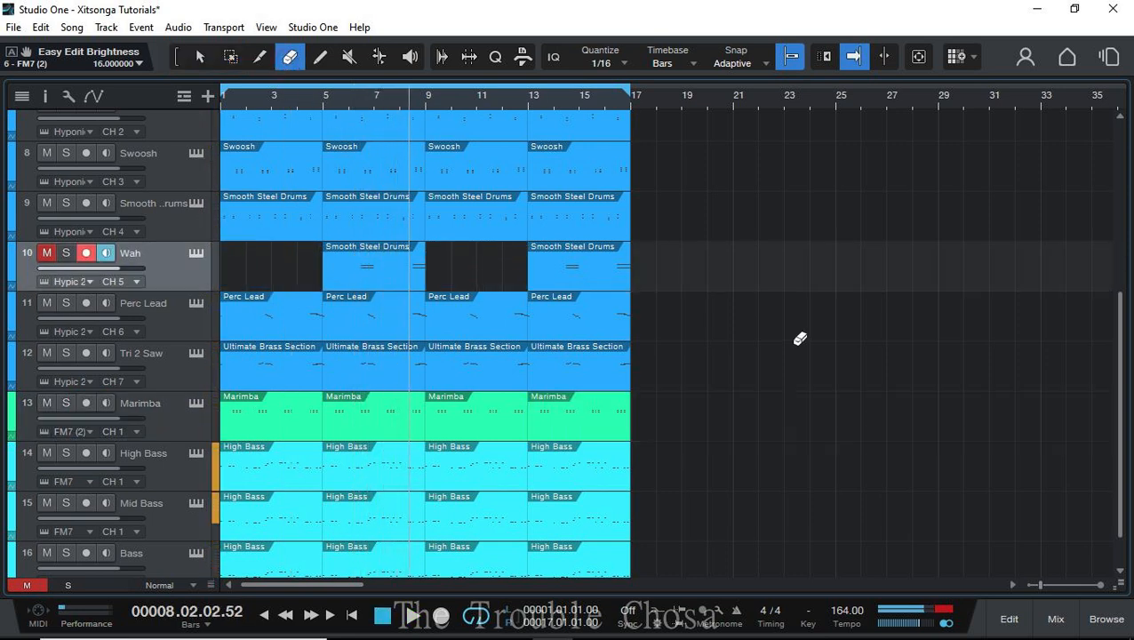
- Unmute the Wah track and save the song, returning to the Arrow tool
{"action": "right_click", "coordinate": [839, 328]}
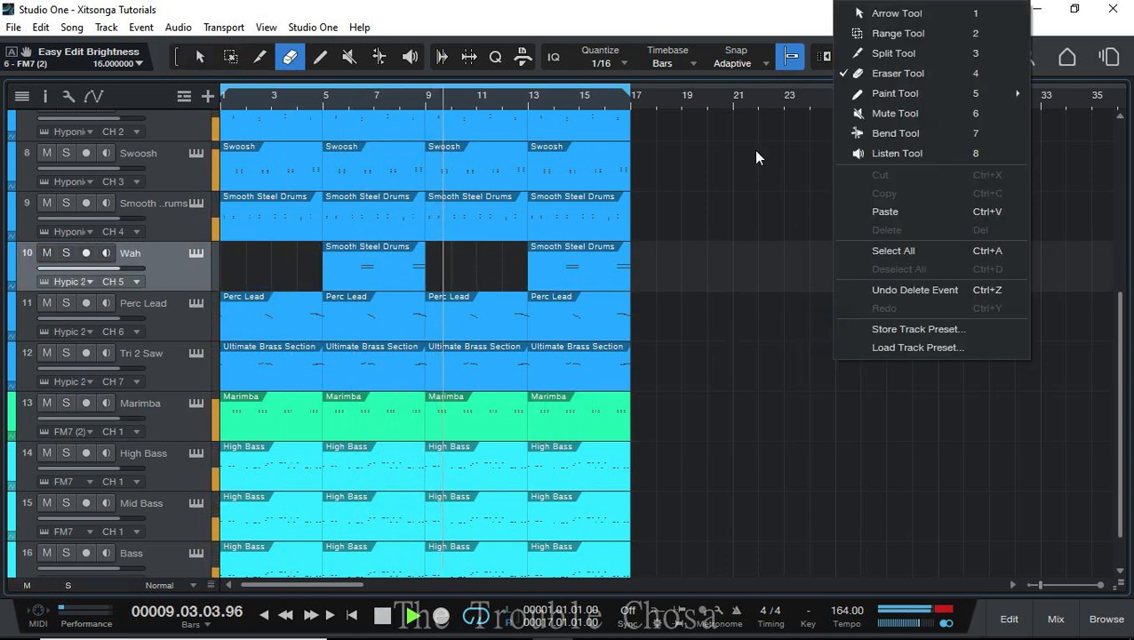
{"action": "left_click", "coordinate": [698, 23]}
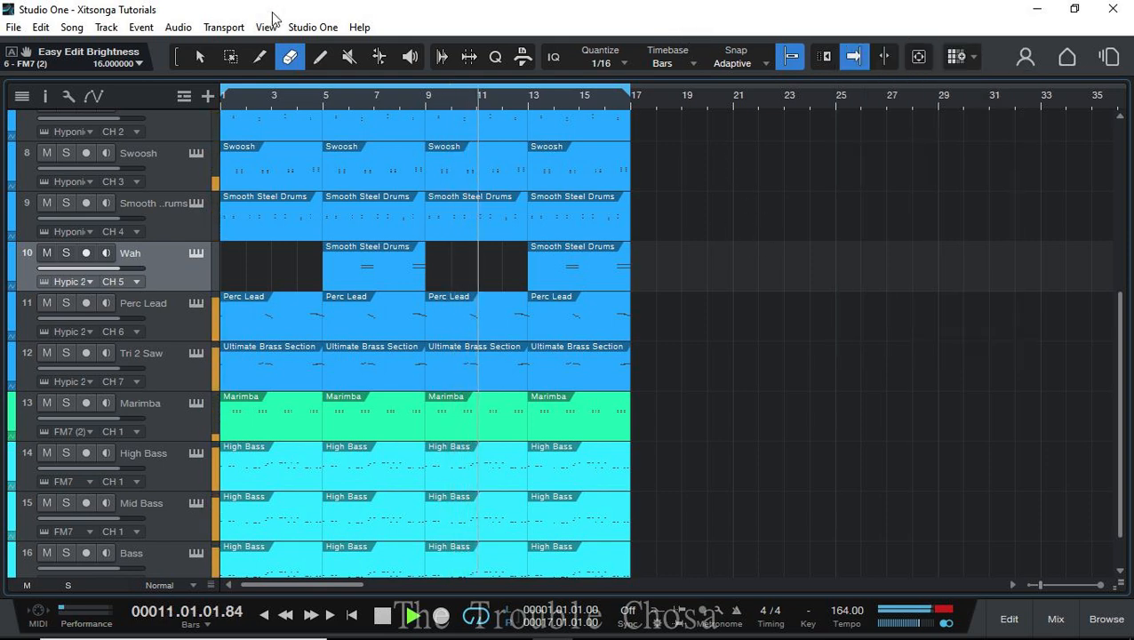
{"action": "left_click", "coordinate": [199, 58]}
{"action": "scroll", "coordinate": [764, 353], "scroll_direction": "down", "scroll_amount": 1}
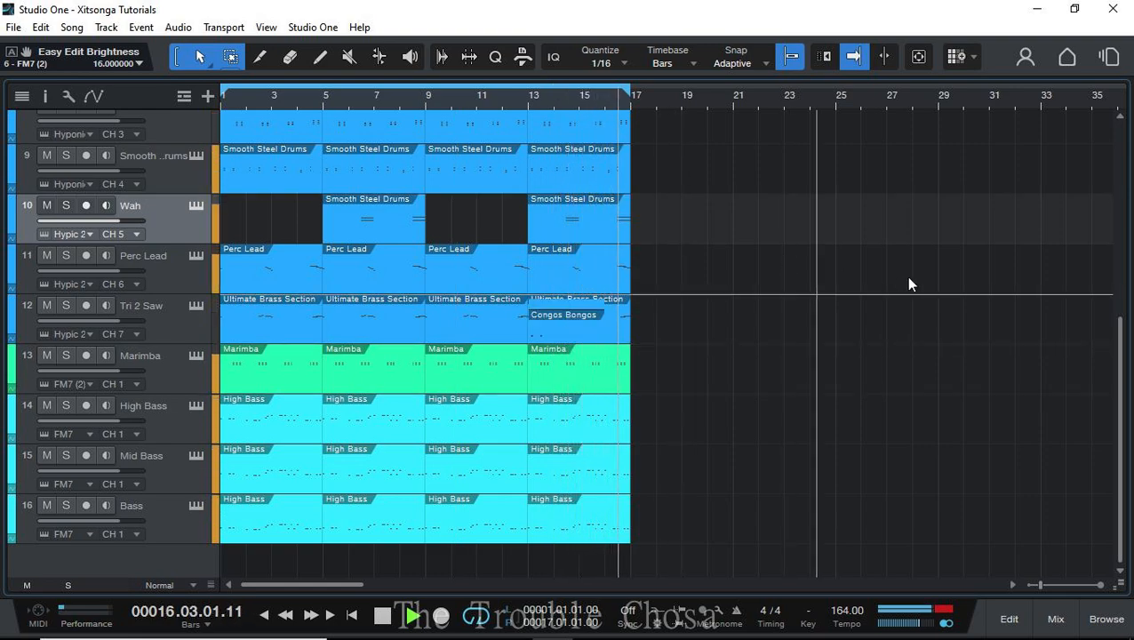
{"action": "scroll", "coordinate": [713, 314], "scroll_direction": "up", "scroll_amount": 2}
{"action": "scroll", "coordinate": [721, 324], "scroll_direction": "down", "scroll_amount": 2}
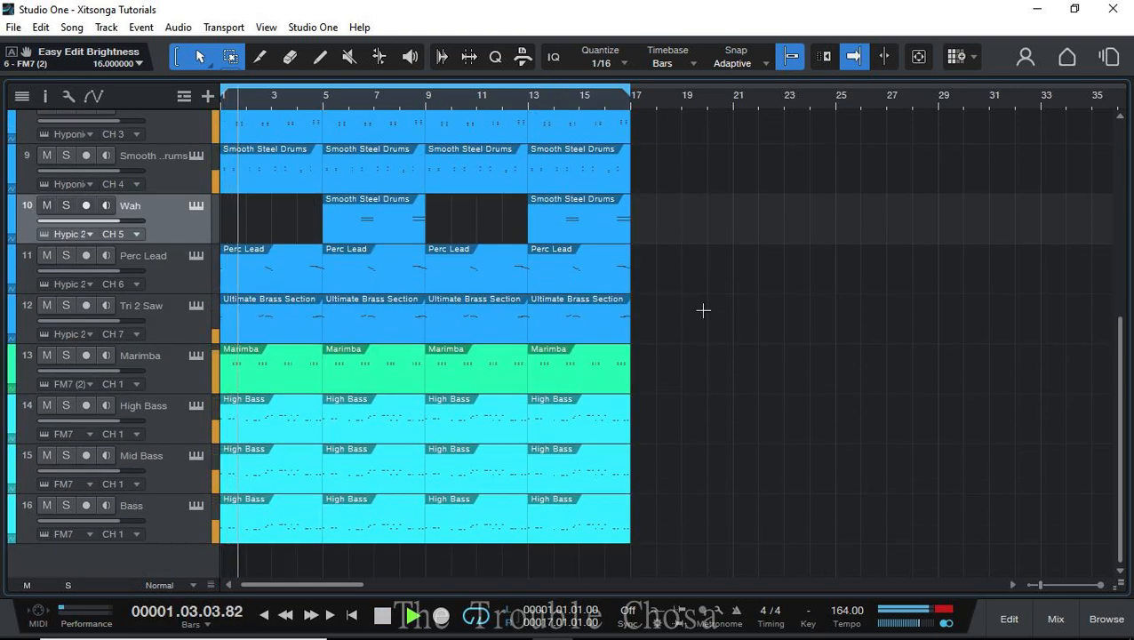
{"action": "scroll", "coordinate": [702, 310], "scroll_direction": "up", "scroll_amount": 5}
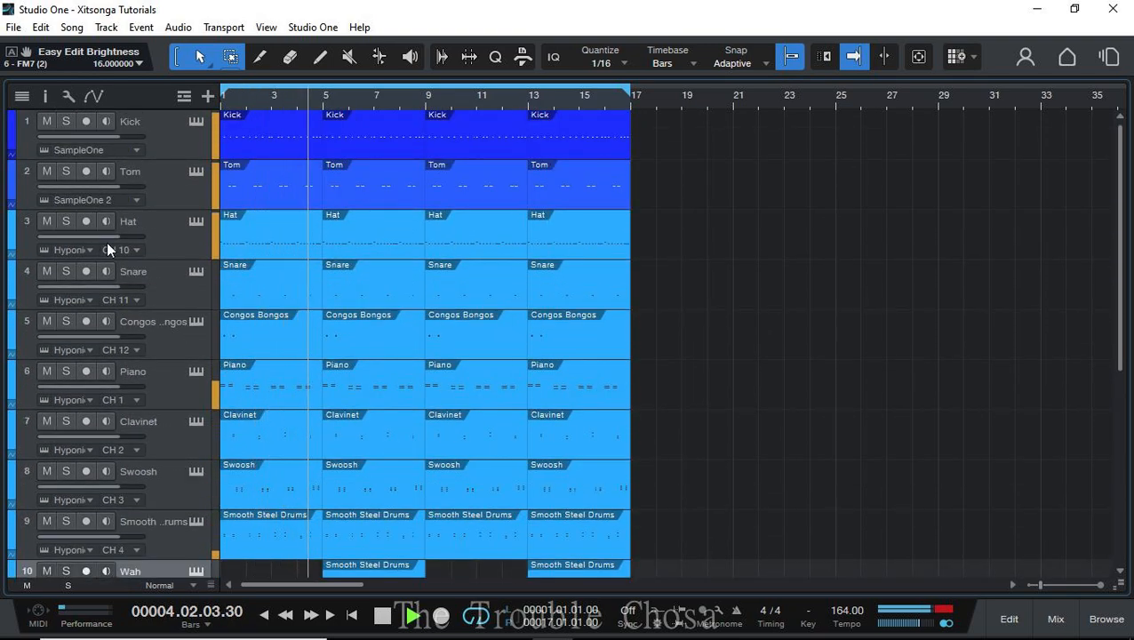
{"action": "scroll", "coordinate": [711, 329], "scroll_direction": "down", "scroll_amount": 5}
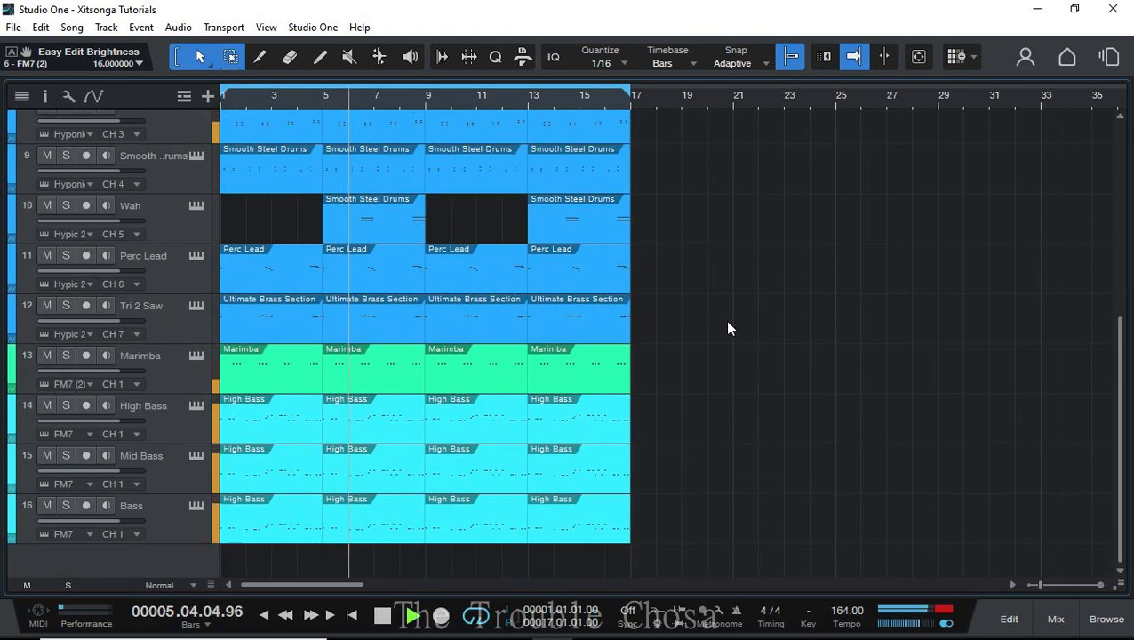
{"action": "left_click", "coordinate": [1131, 633]}
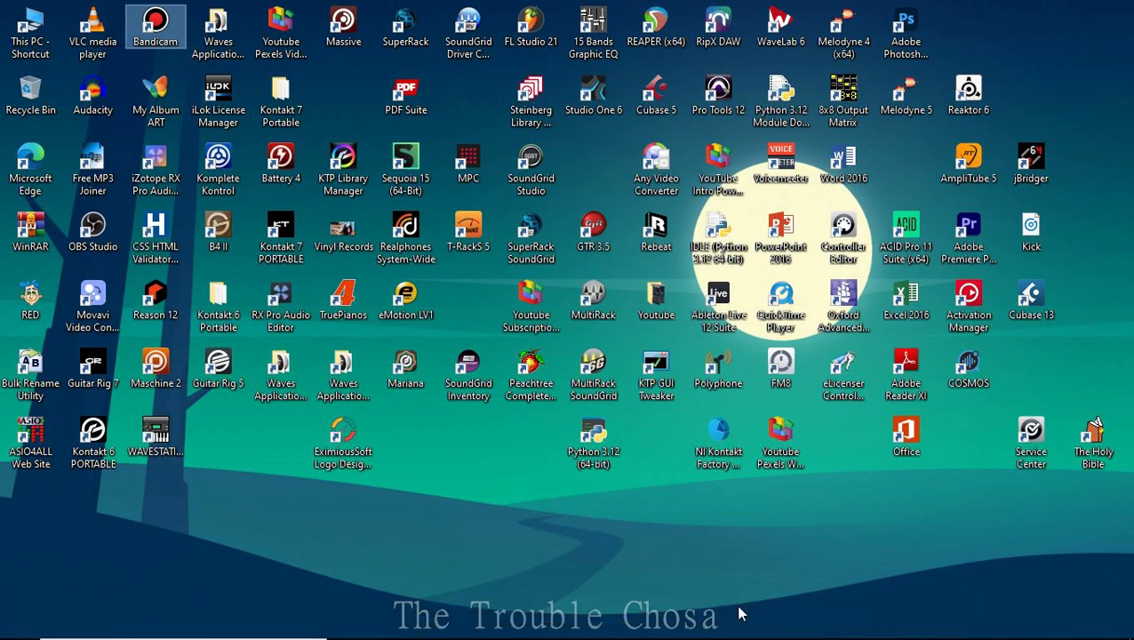
{"action": "key", "text": "alt+Tab"}
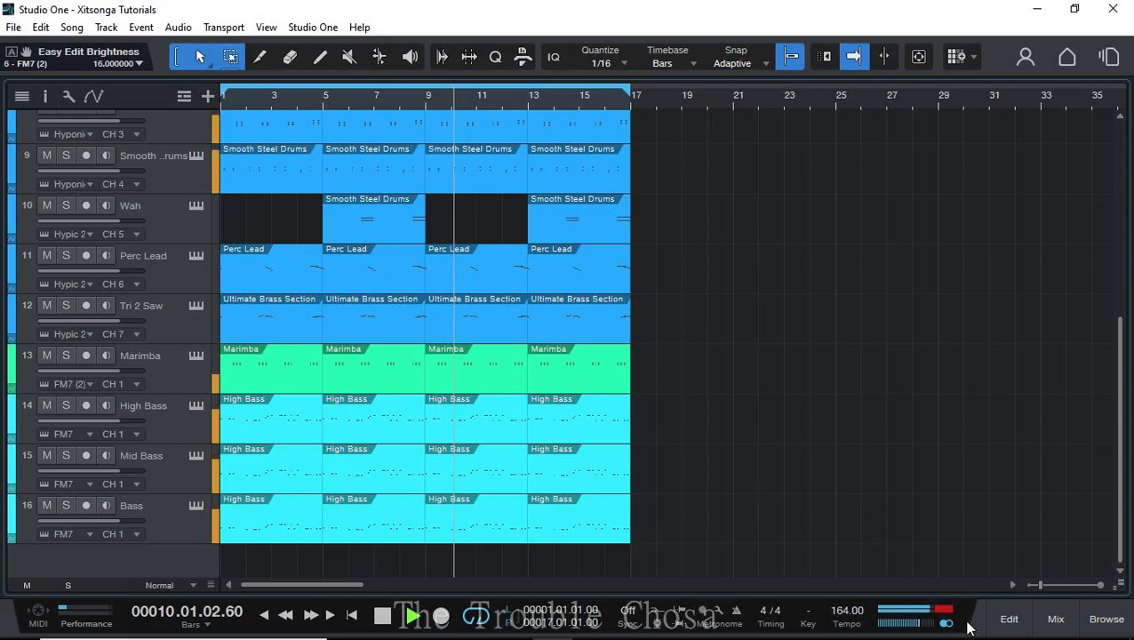
- Add a Battery instrument track and move it directly above the Smooth Steel Drums track
{"action": "left_click", "coordinate": [1106, 619]}
{"action": "scroll", "coordinate": [945, 401], "scroll_direction": "up", "scroll_amount": 7}
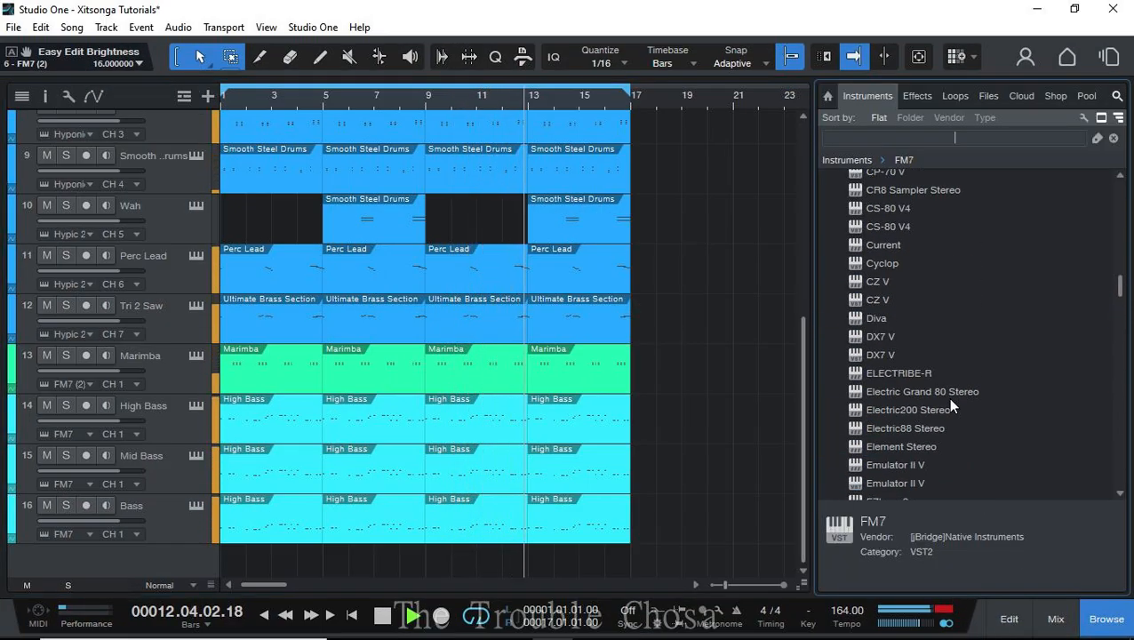
{"action": "scroll", "coordinate": [947, 397], "scroll_direction": "up", "scroll_amount": 4}
{"action": "scroll", "coordinate": [948, 395], "scroll_direction": "up", "scroll_amount": 5}
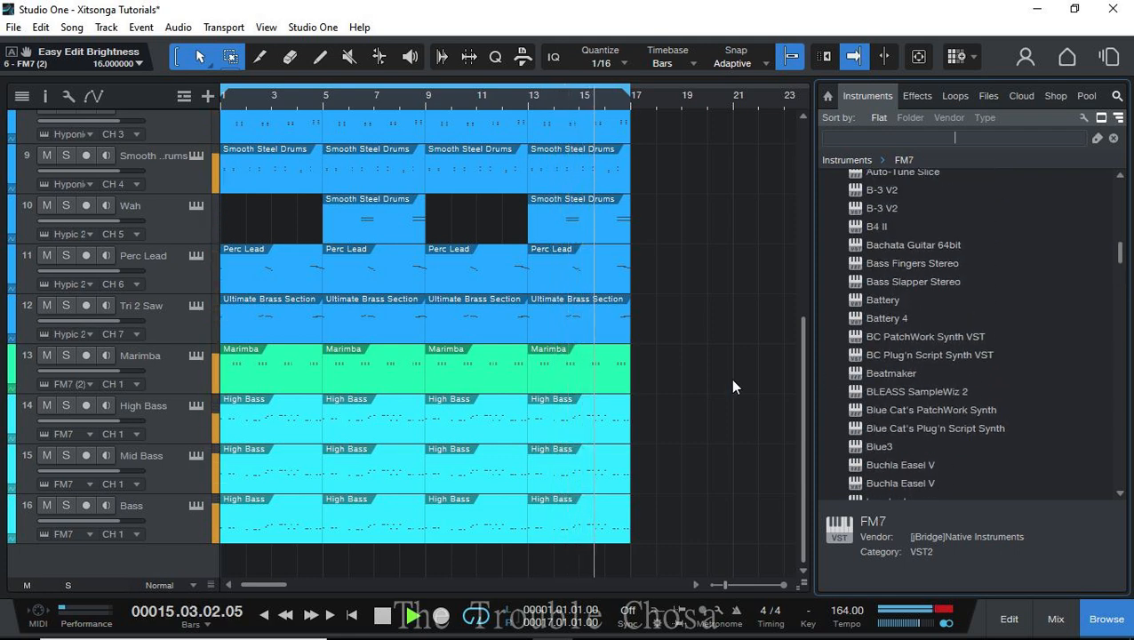
{"action": "left_click_drag", "start_coordinate": [871, 302], "coordinate": [159, 558]}
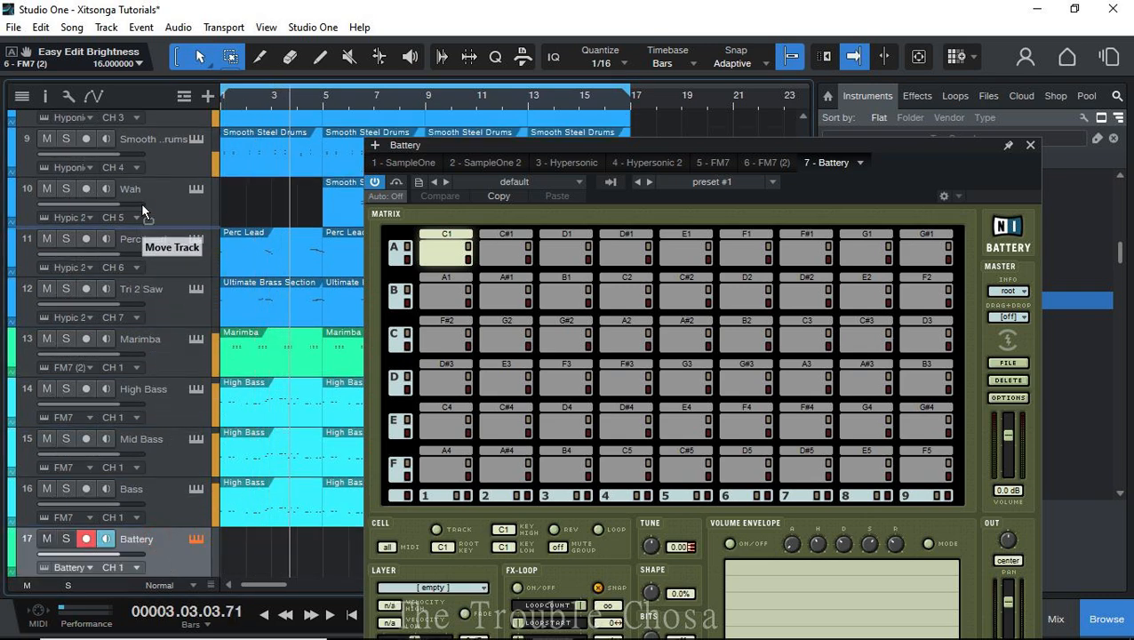
{"action": "left_click_drag", "start_coordinate": [149, 147], "coordinate": [151, 149]}
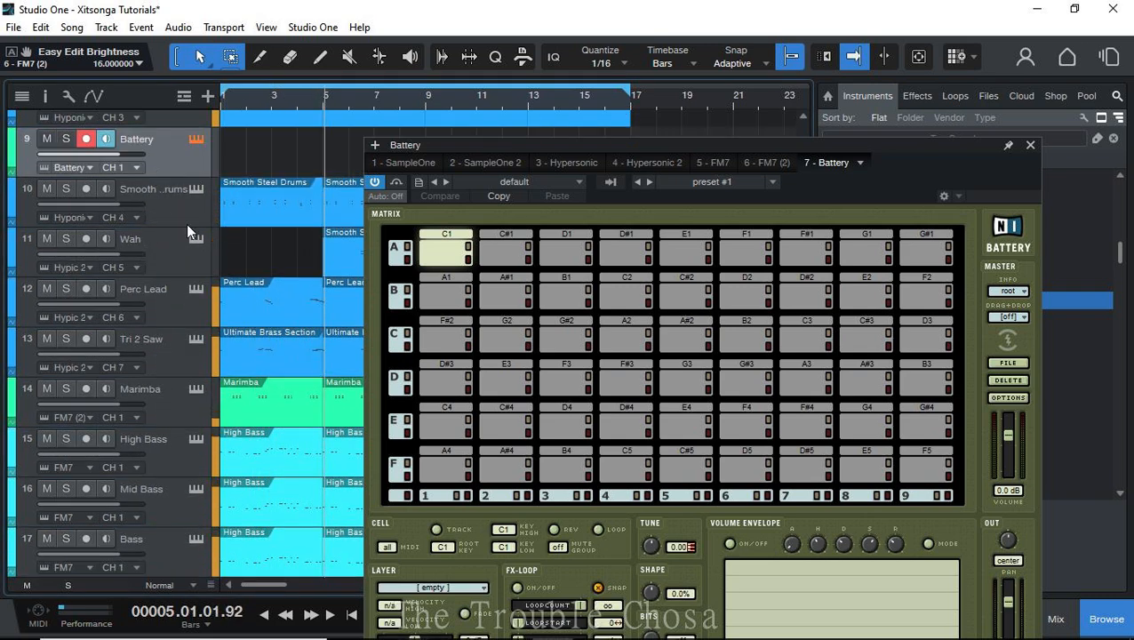
- Move the Battery track directly above the Piano track and rename it Drum Fiil
{"action": "scroll", "coordinate": [191, 267], "scroll_direction": "up", "scroll_amount": 4}
{"action": "left_click", "coordinate": [197, 251]}
{"action": "left_click_drag", "start_coordinate": [196, 251], "coordinate": [176, 240]}
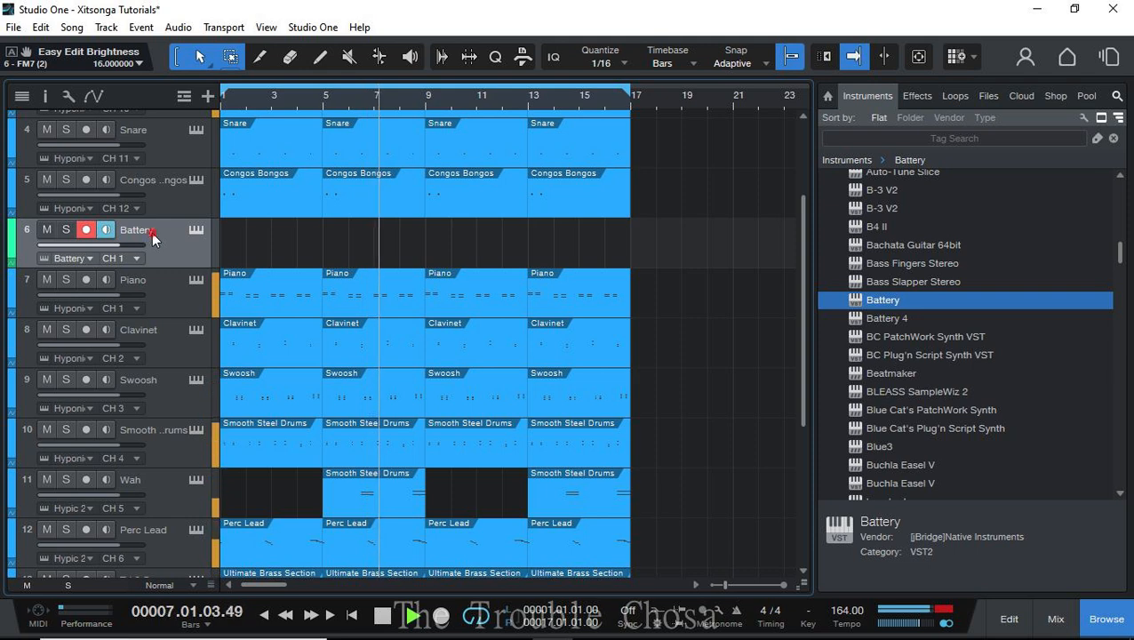
{"action": "double_click", "coordinate": [169, 233]}
{"action": "type", "text": "Fil"}
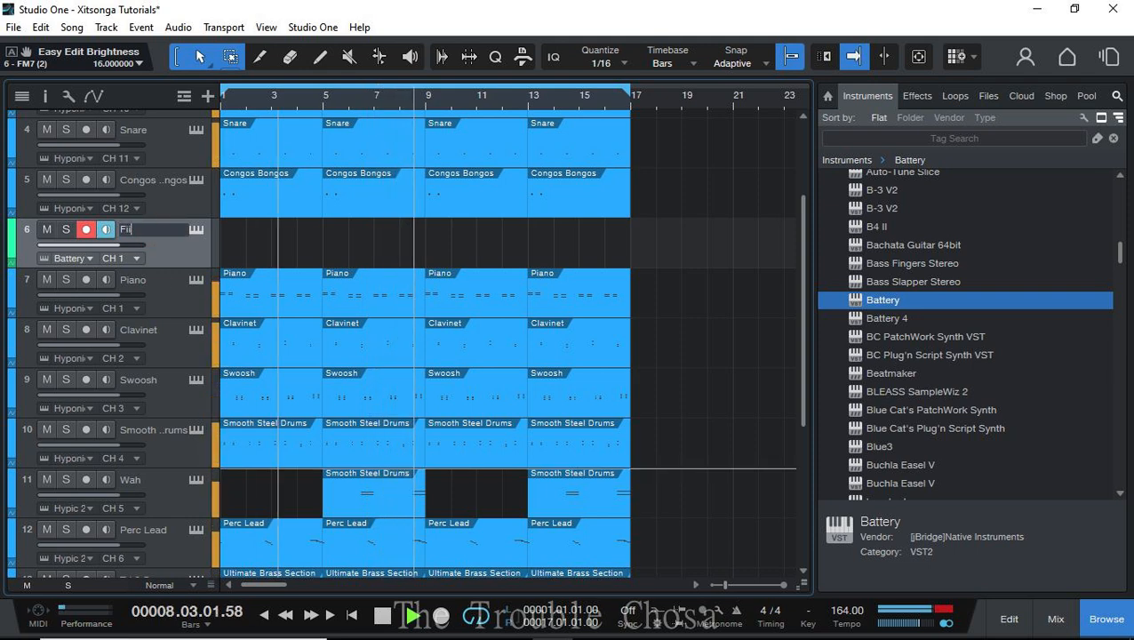
{"action": "type", "text": "l"}
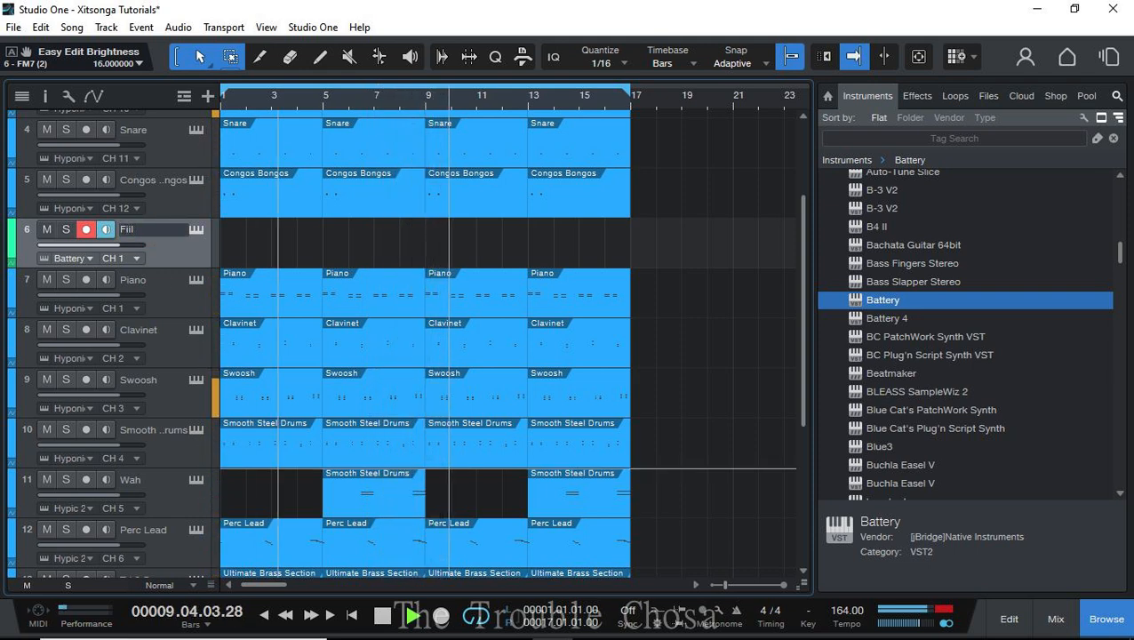
{"action": "type", "text": "Drum"}
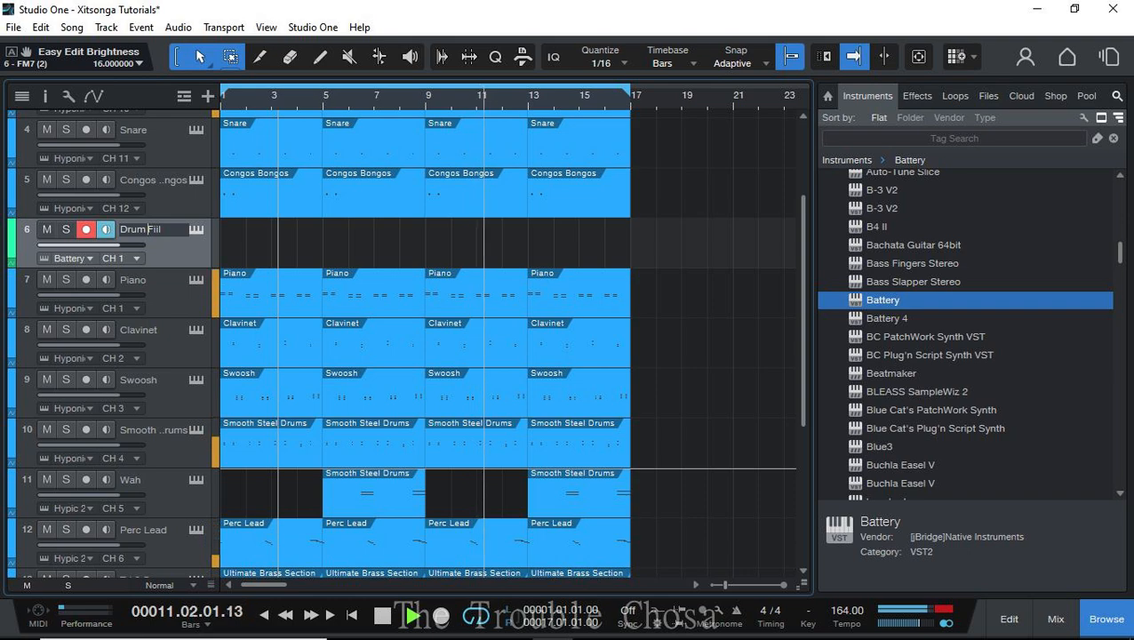
{"action": "key", "text": "Return"}
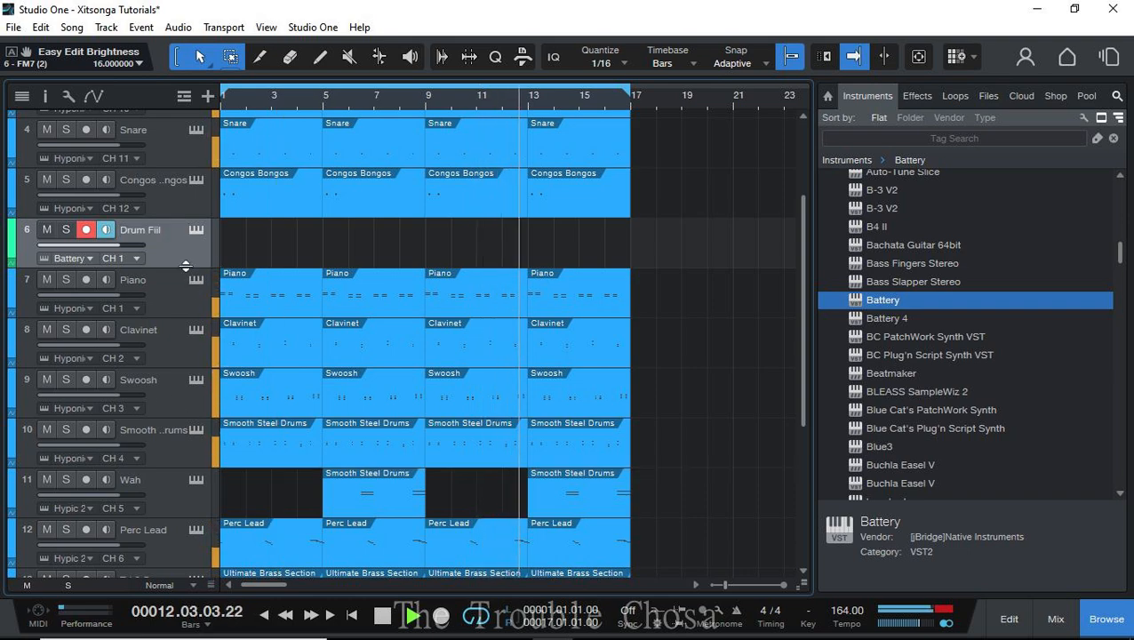
- Load the Xitsonga Drum Fill 1 kit into the Drum Fiil track's Battery instrument and audition the D#1 cell
{"action": "left_click", "coordinate": [196, 229]}
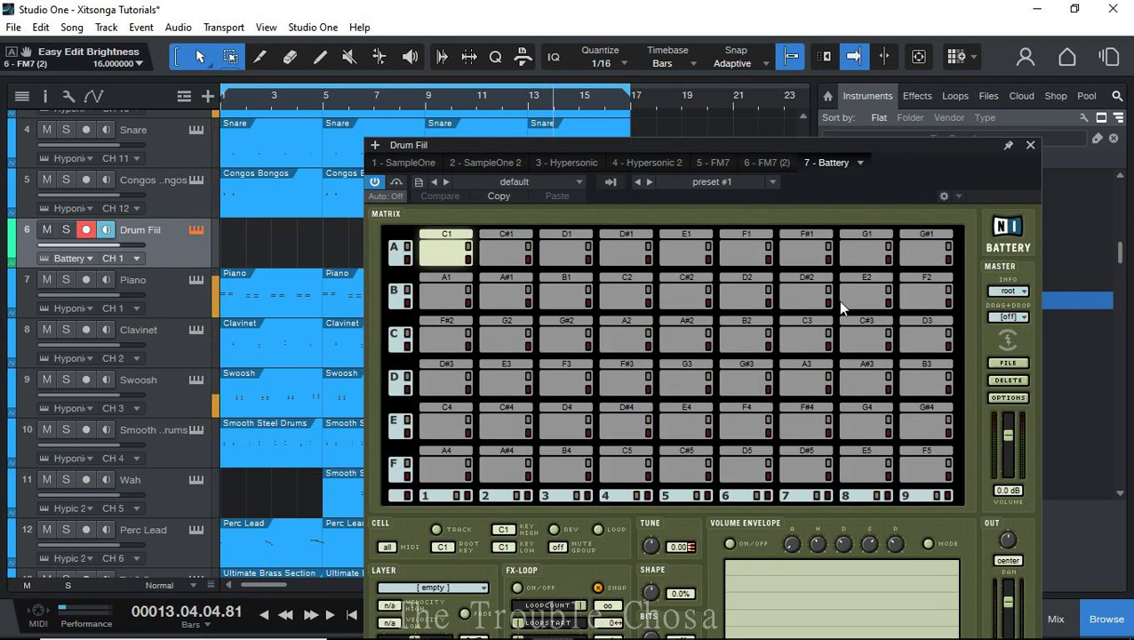
{"action": "left_click", "coordinate": [995, 366]}
{"action": "left_click", "coordinate": [999, 445]}
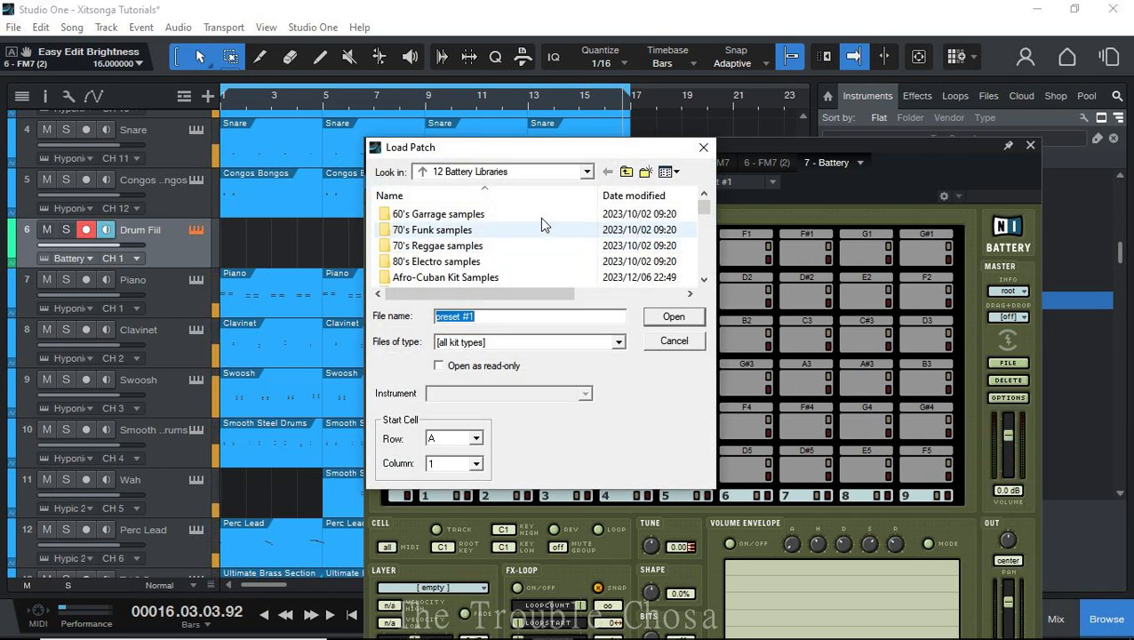
{"action": "scroll", "coordinate": [485, 258], "scroll_direction": "down", "scroll_amount": 10}
{"action": "scroll", "coordinate": [409, 253], "scroll_direction": "down", "scroll_amount": 5}
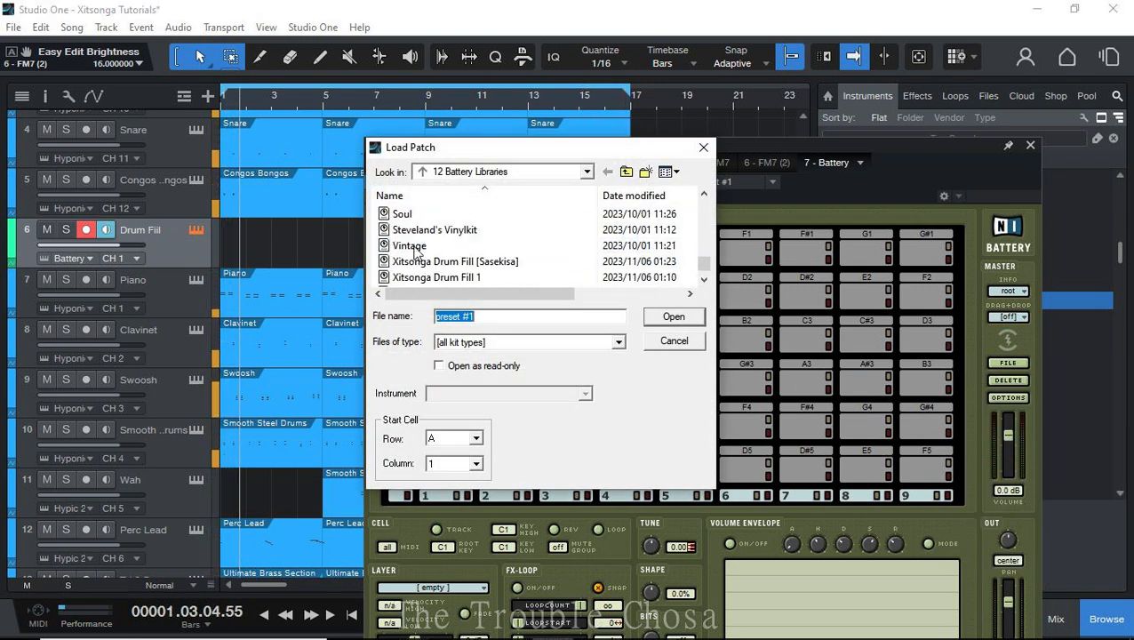
{"action": "double_click", "coordinate": [449, 281]}
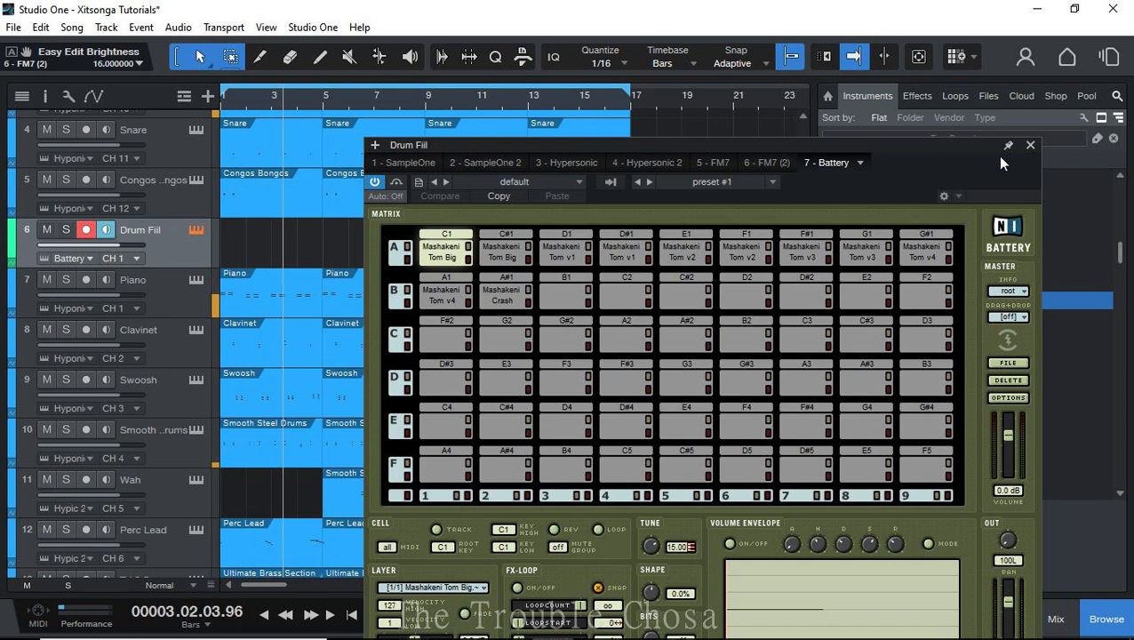
{"action": "left_click", "coordinate": [611, 254]}
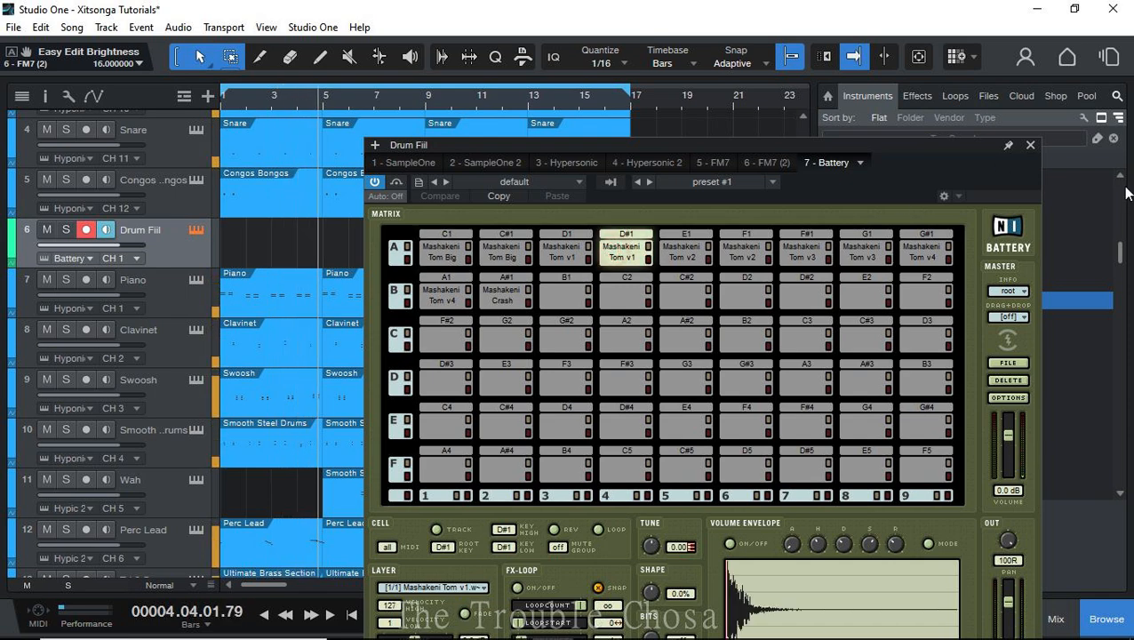
{"action": "left_click", "coordinate": [1029, 144]}
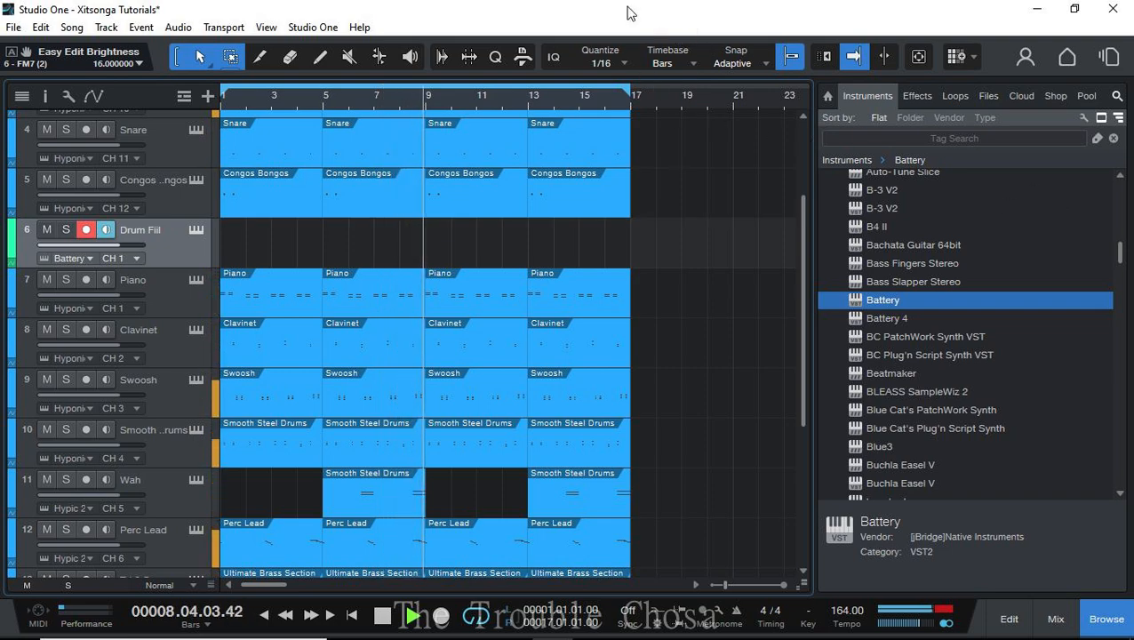
- Hide the browser to widen the arrangement and save the song
{"action": "scroll", "coordinate": [720, 253], "scroll_direction": "down", "scroll_amount": 5}
{"action": "scroll", "coordinate": [720, 253], "scroll_direction": "up", "scroll_amount": 8}
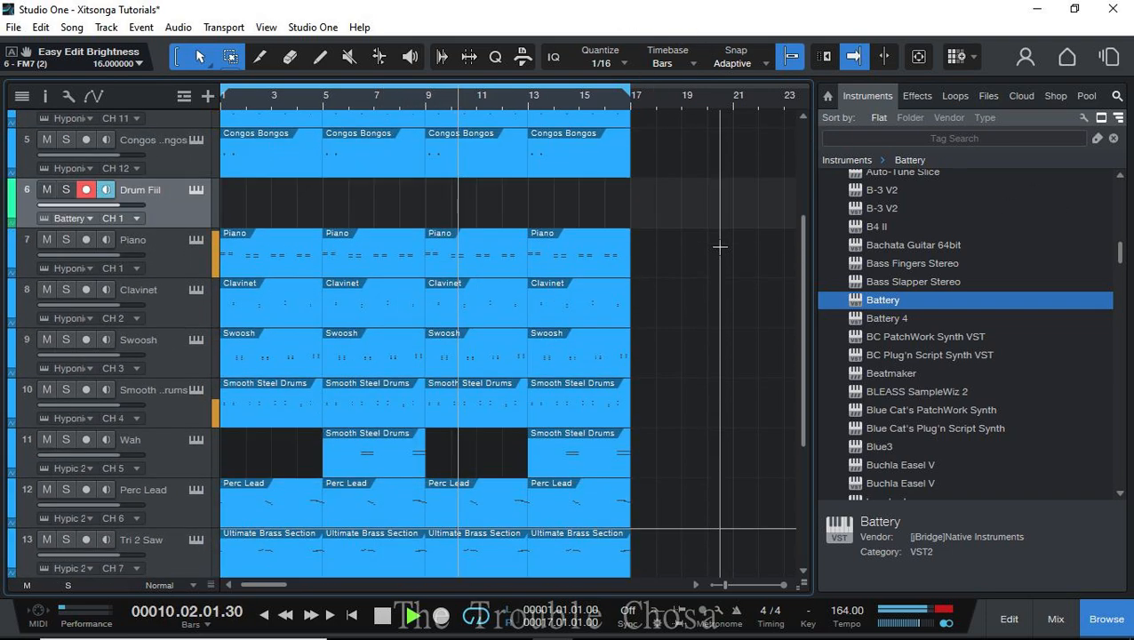
{"action": "scroll", "coordinate": [658, 301], "scroll_direction": "down", "scroll_amount": 5}
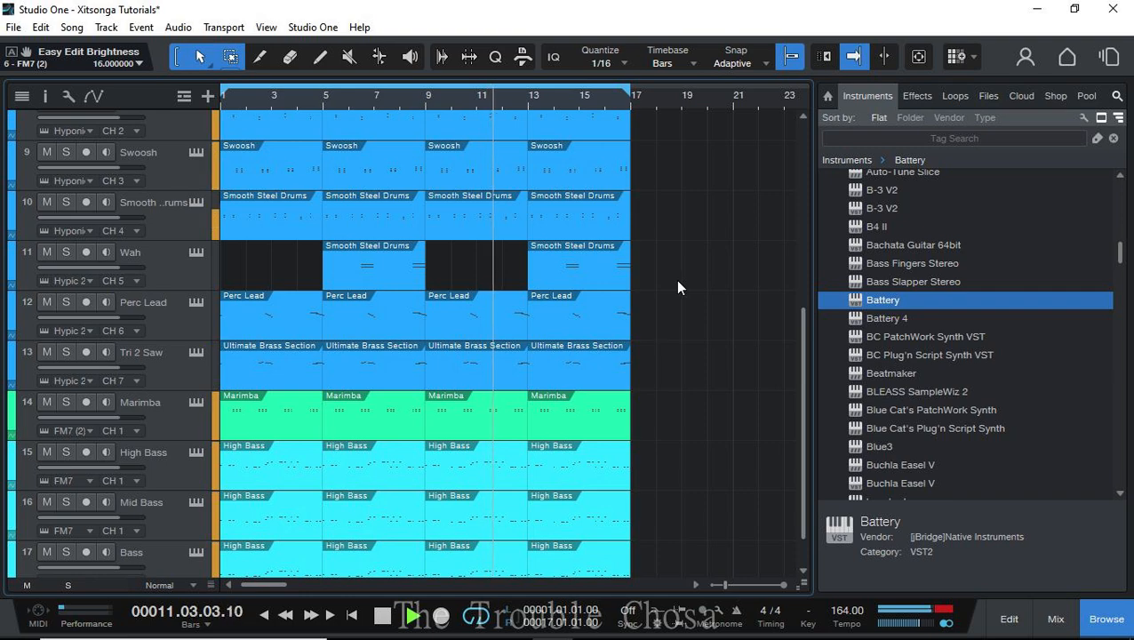
{"action": "scroll", "coordinate": [677, 287], "scroll_direction": "up", "scroll_amount": 3}
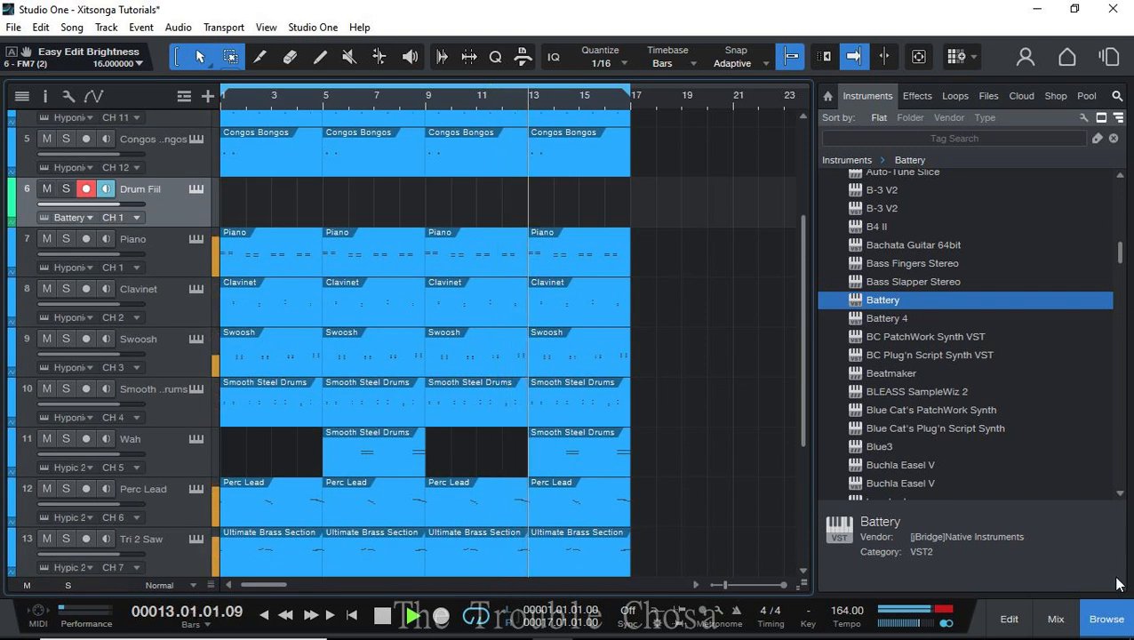
{"action": "left_click", "coordinate": [1101, 616]}
{"action": "scroll", "coordinate": [674, 325], "scroll_direction": "down", "scroll_amount": 4}
{"action": "scroll", "coordinate": [676, 325], "scroll_direction": "up", "scroll_amount": 5}
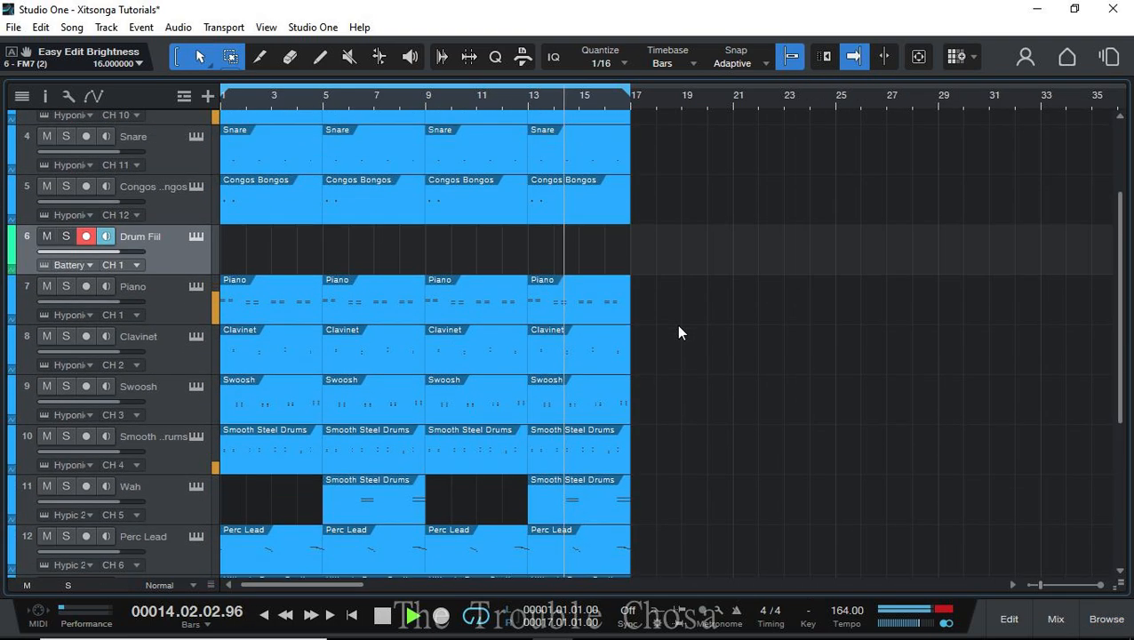
{"action": "scroll", "coordinate": [678, 325], "scroll_direction": "up", "scroll_amount": 2}
{"action": "key", "text": "ctrl+s"}
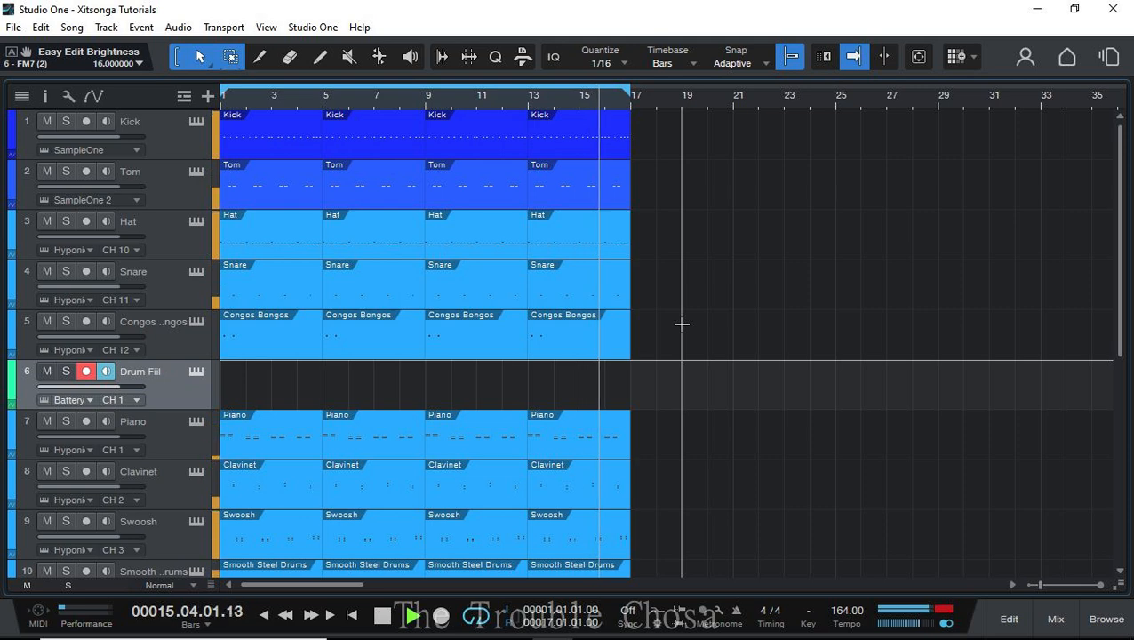
- Create an instrument part on the Drum Fiil track, loop bars 1 to 5, and open the part for note editing
{"action": "scroll", "coordinate": [681, 324], "scroll_direction": "down", "scroll_amount": 3}
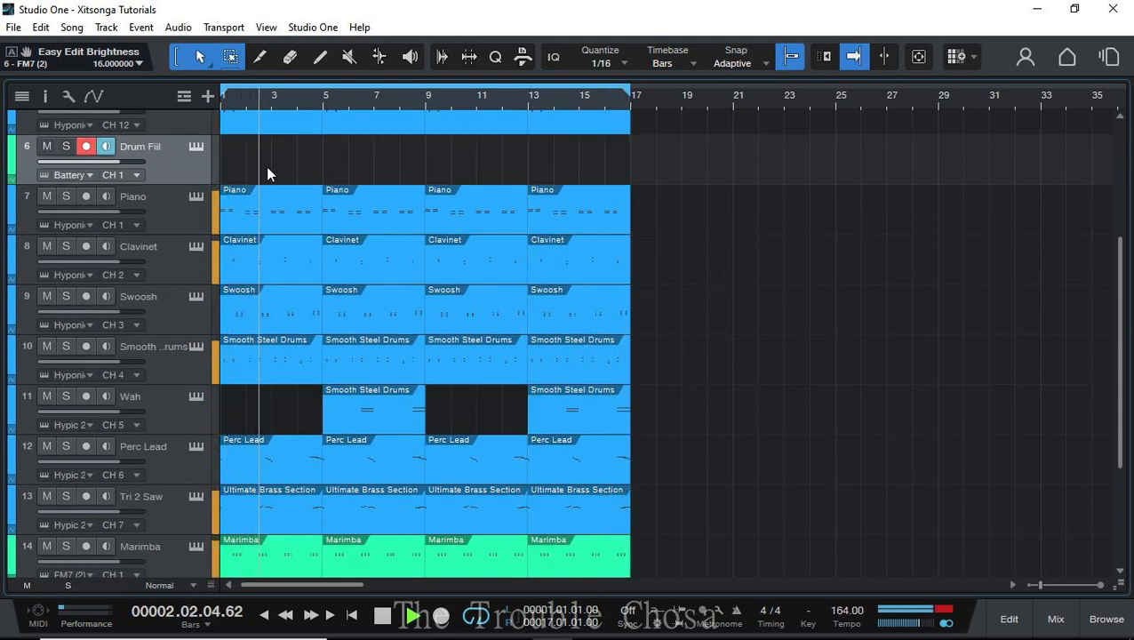
{"action": "double_click", "coordinate": [223, 153]}
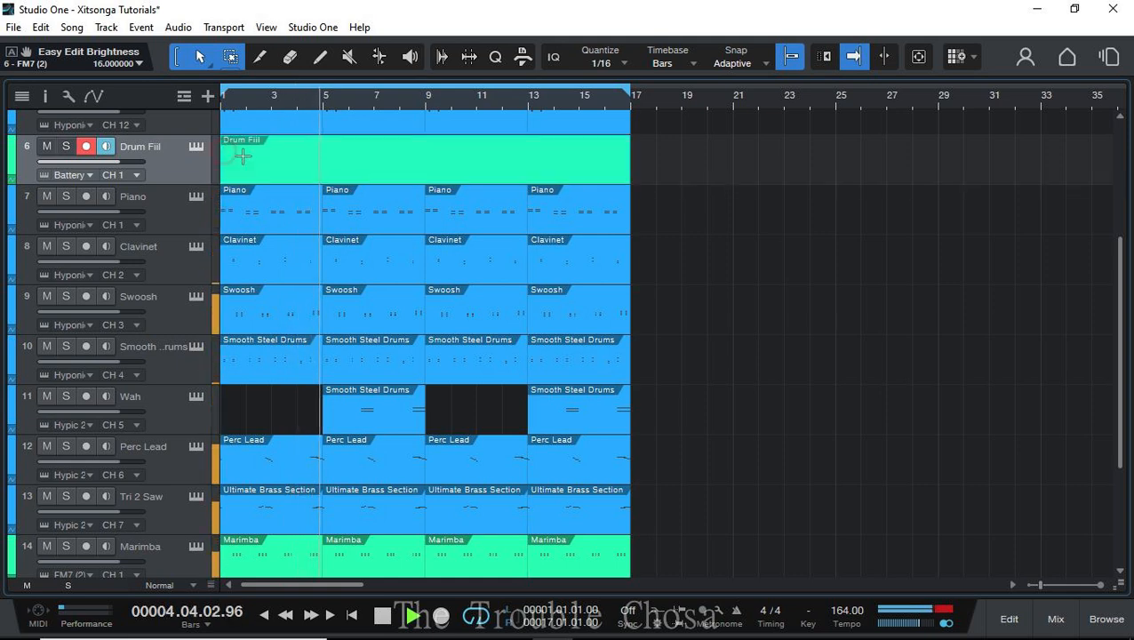
{"action": "double_click", "coordinate": [319, 177]}
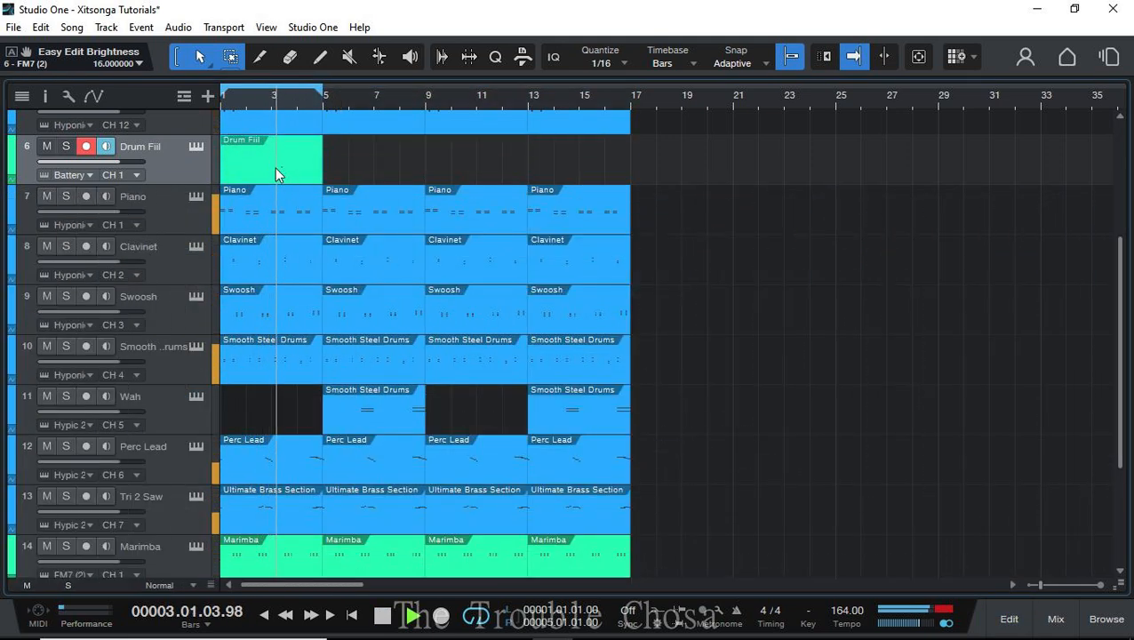
{"action": "double_click", "coordinate": [275, 167]}
{"action": "key", "text": "space"}
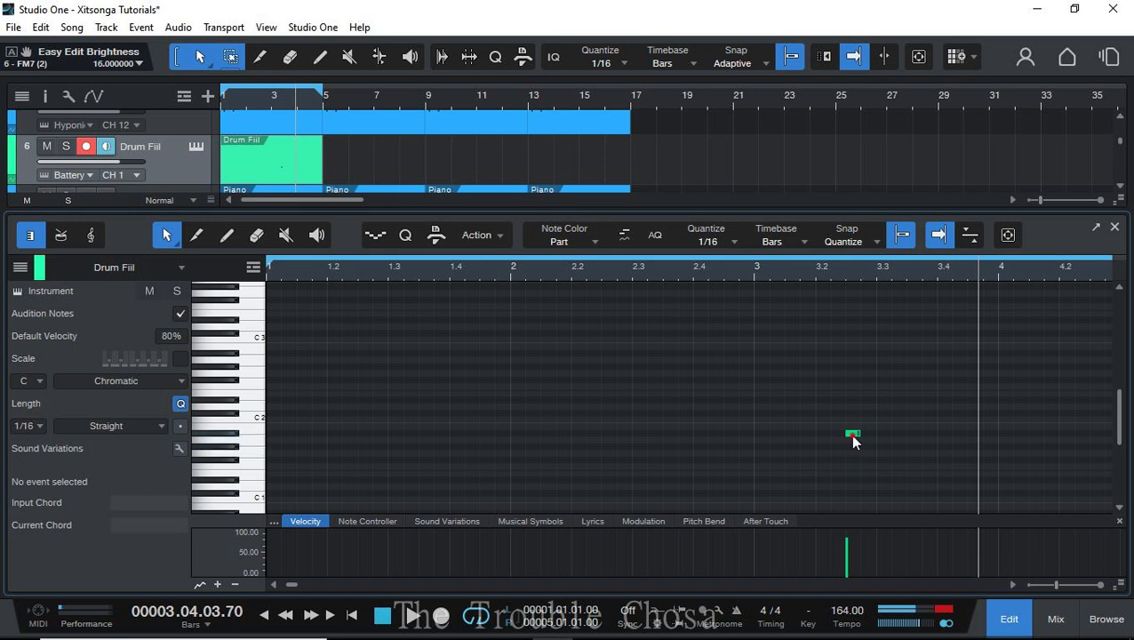
- Move the A#1 crash note to 1.1.3 and add a second A#1 note at 1.3.1 during playback
{"action": "left_click_drag", "start_coordinate": [852, 436], "coordinate": [304, 435]}
{"action": "key", "text": "space"}
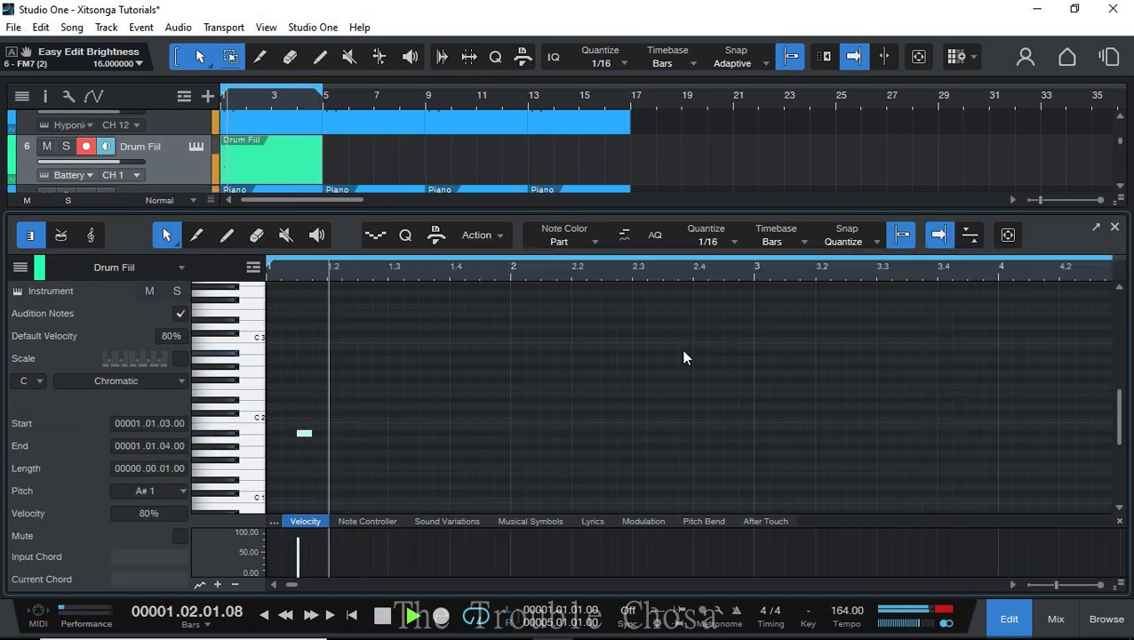
{"action": "scroll", "coordinate": [788, 405], "scroll_direction": "down", "scroll_amount": 1}
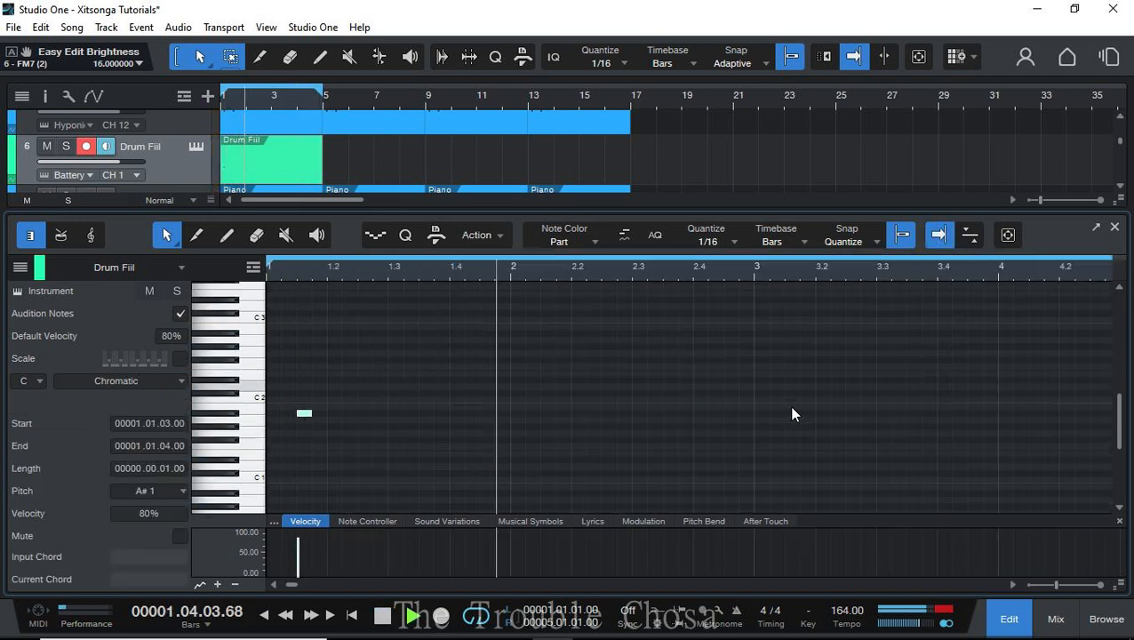
{"action": "left_click", "coordinate": [391, 415]}
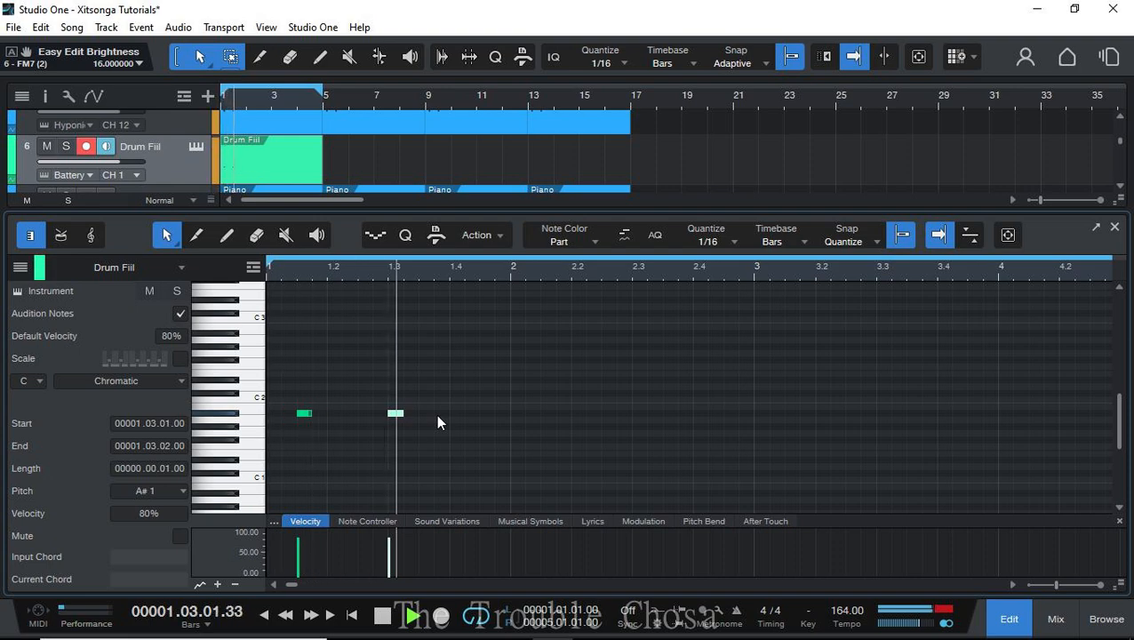
{"action": "key", "text": "F2"}
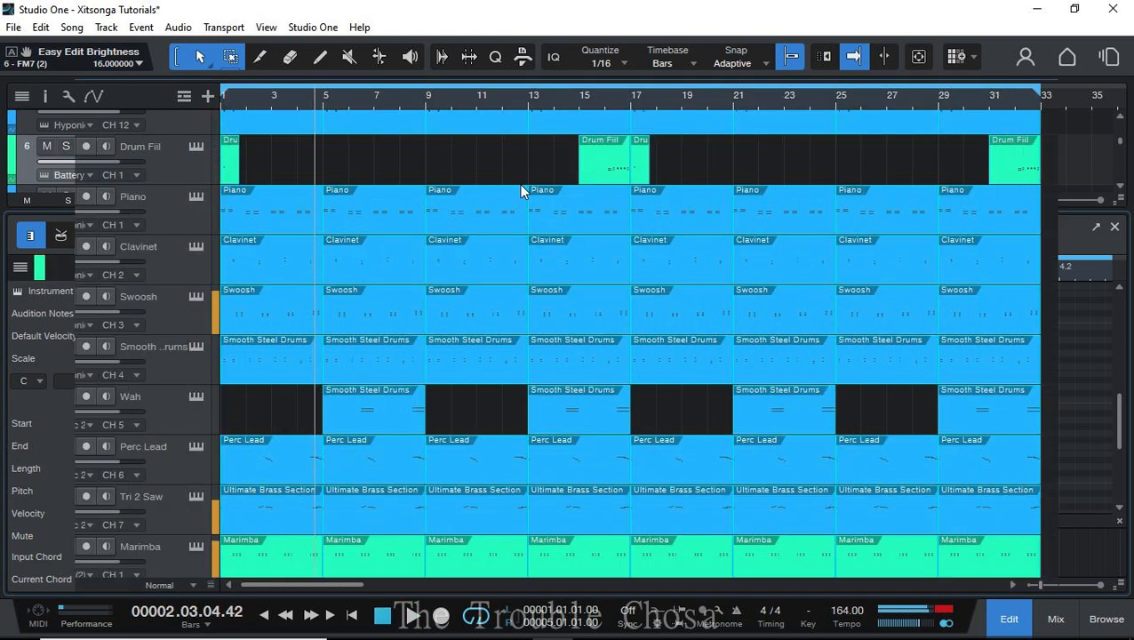
{"action": "key", "text": "super+a"}
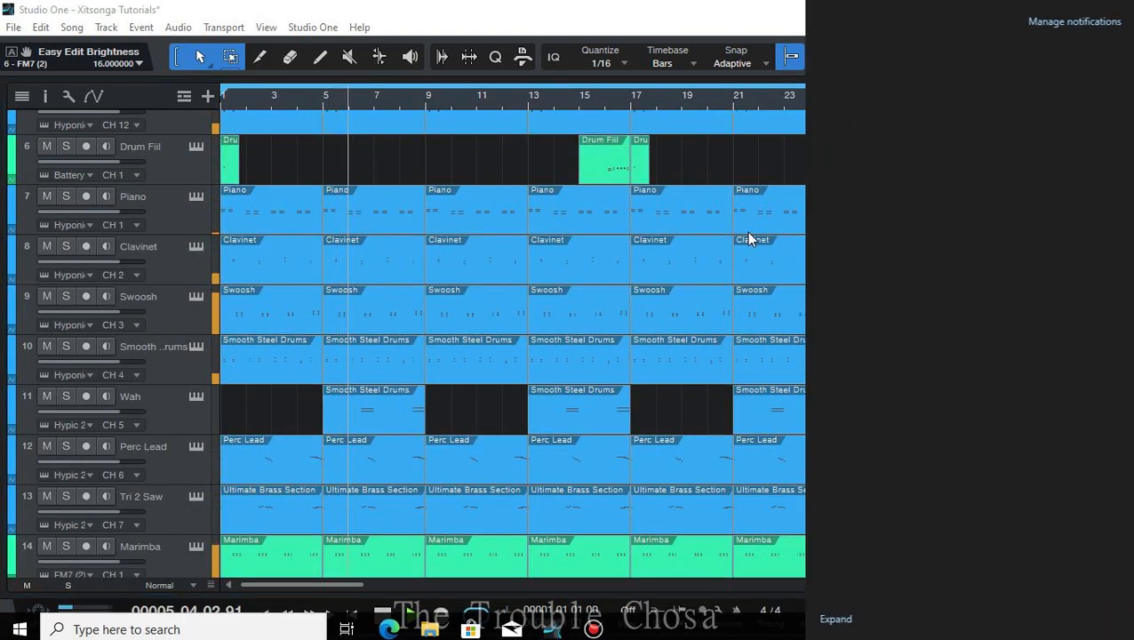
{"action": "left_click", "coordinate": [710, 13]}
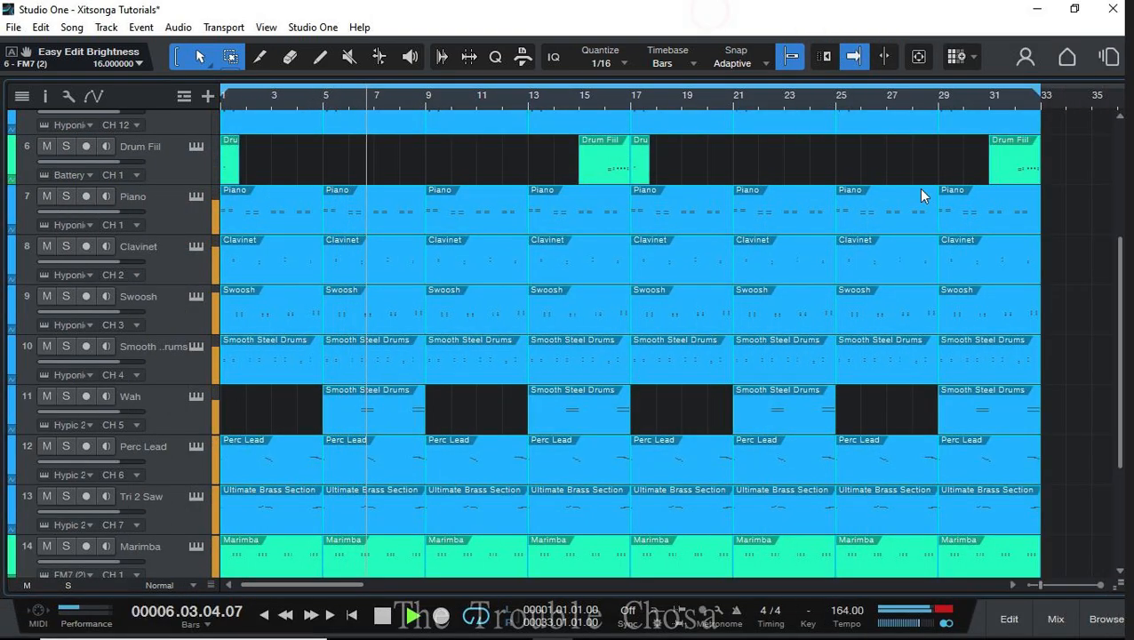
{"action": "left_click", "coordinate": [1106, 619]}
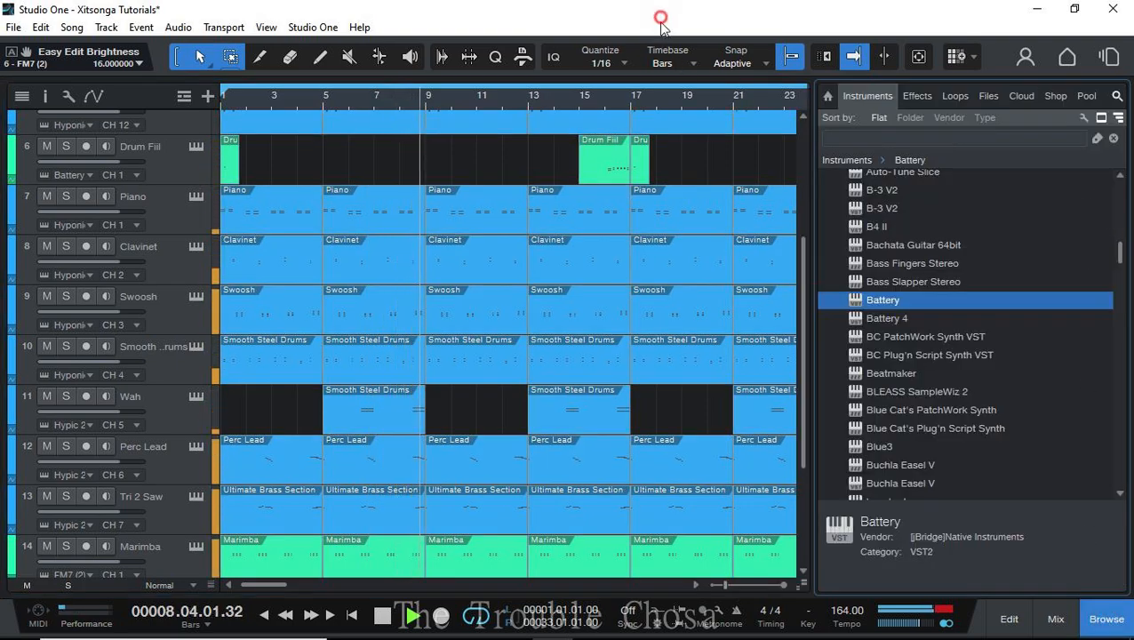
{"action": "left_click", "coordinate": [1048, 613]}
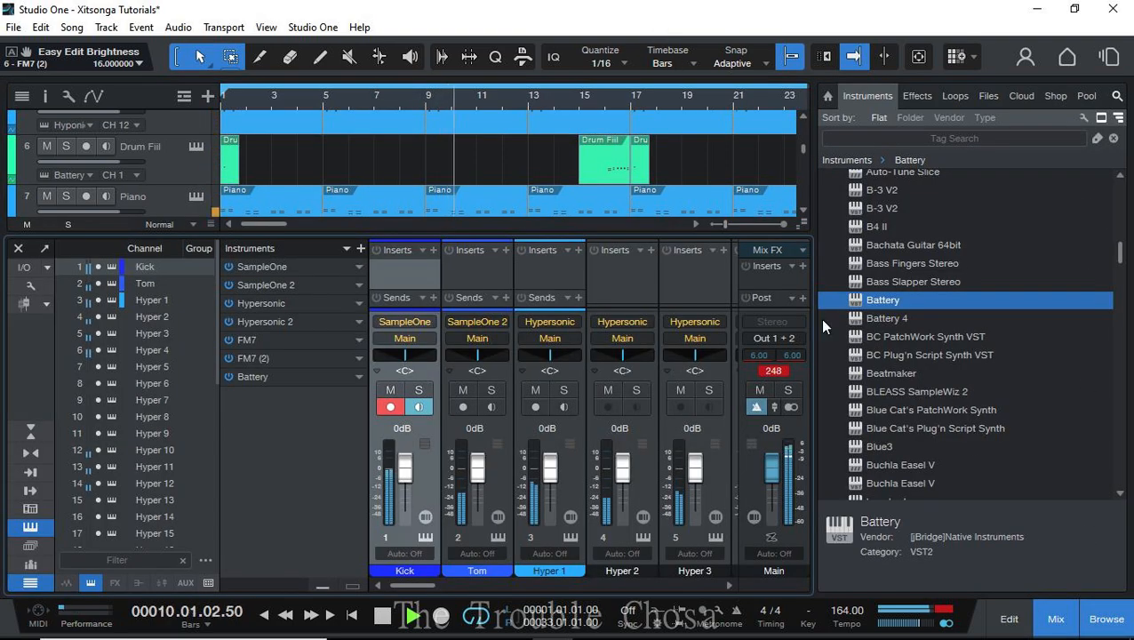
{"action": "left_click", "coordinate": [1106, 619]}
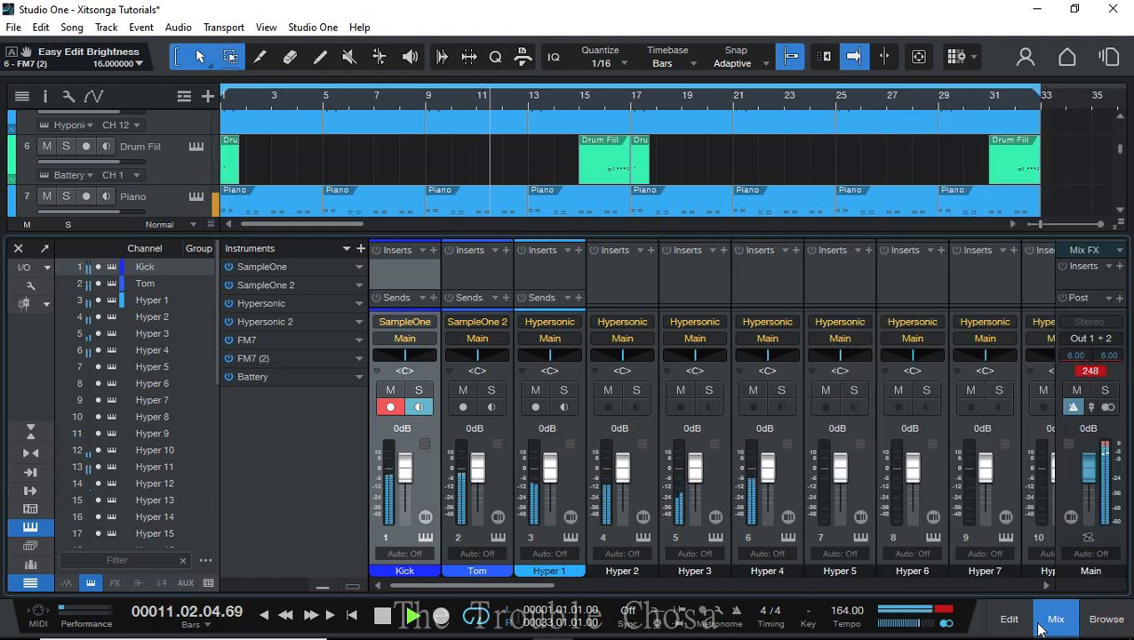
{"action": "left_click", "coordinate": [1056, 619]}
{"action": "left_click", "coordinate": [1009, 619]}
{"action": "left_click", "coordinate": [1010, 619]}
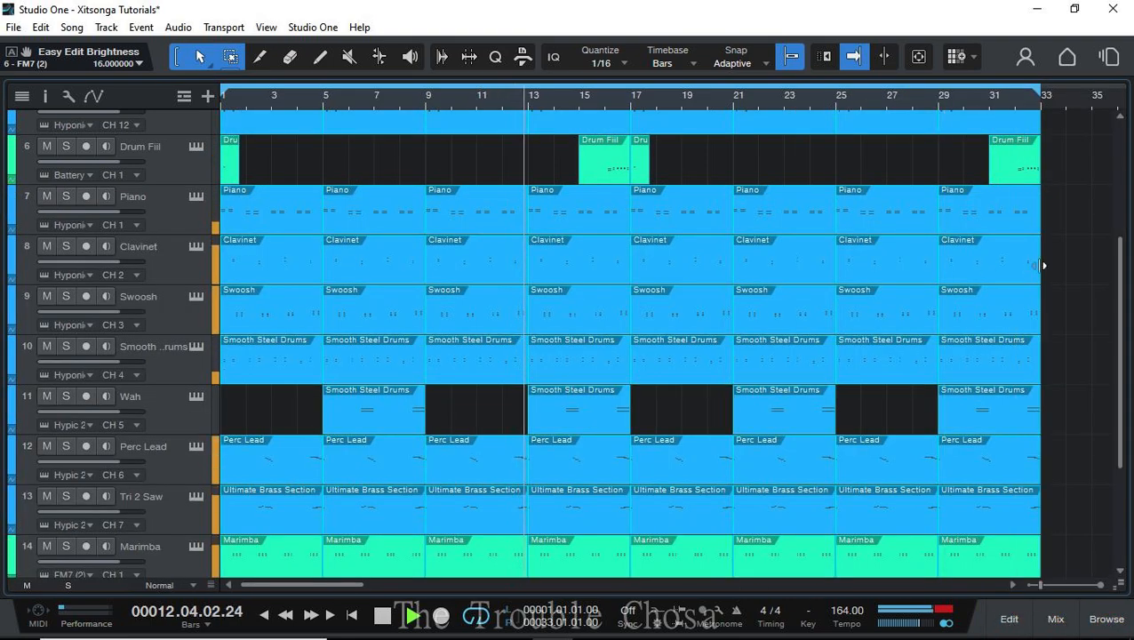
- Review all tracks of the 32-bar arrangement, save the song and open the mixer console
{"action": "scroll", "coordinate": [936, 324], "scroll_direction": "down", "scroll_amount": 3}
{"action": "scroll", "coordinate": [801, 322], "scroll_direction": "up", "scroll_amount": 4}
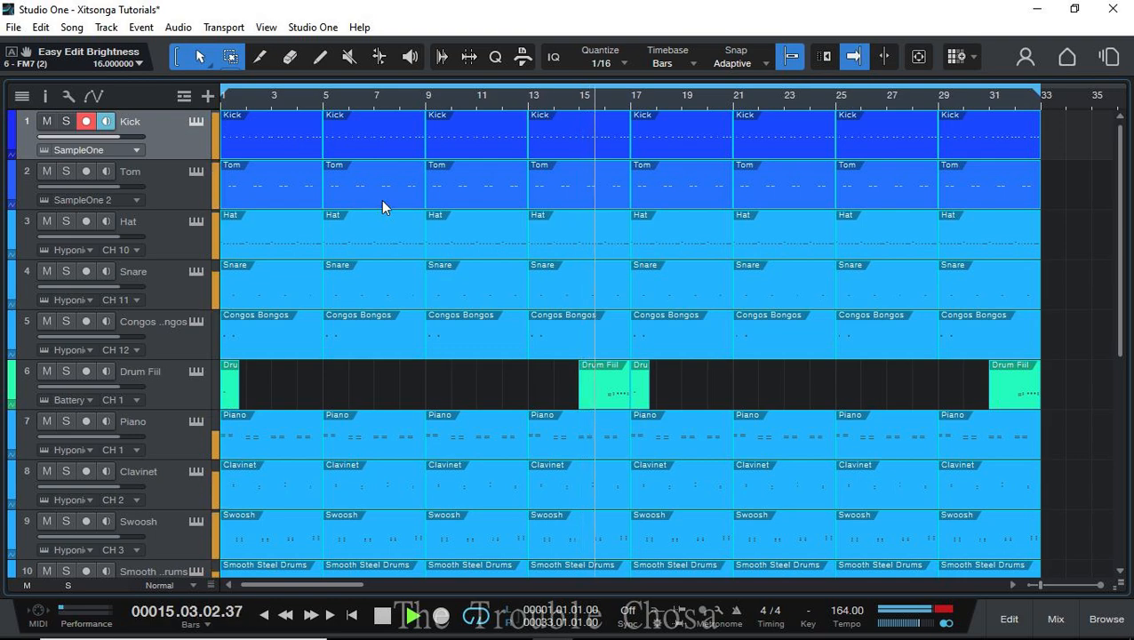
{"action": "scroll", "coordinate": [427, 240], "scroll_direction": "down", "scroll_amount": 5}
{"action": "scroll", "coordinate": [391, 235], "scroll_direction": "down", "scroll_amount": 3}
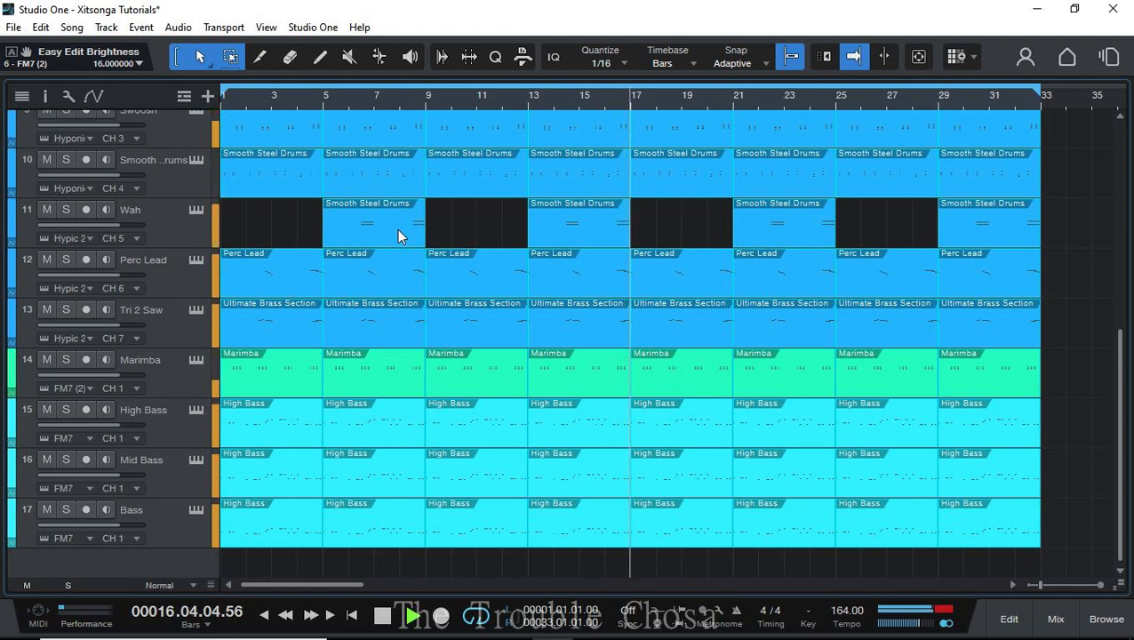
{"action": "key", "text": "ctrl+s"}
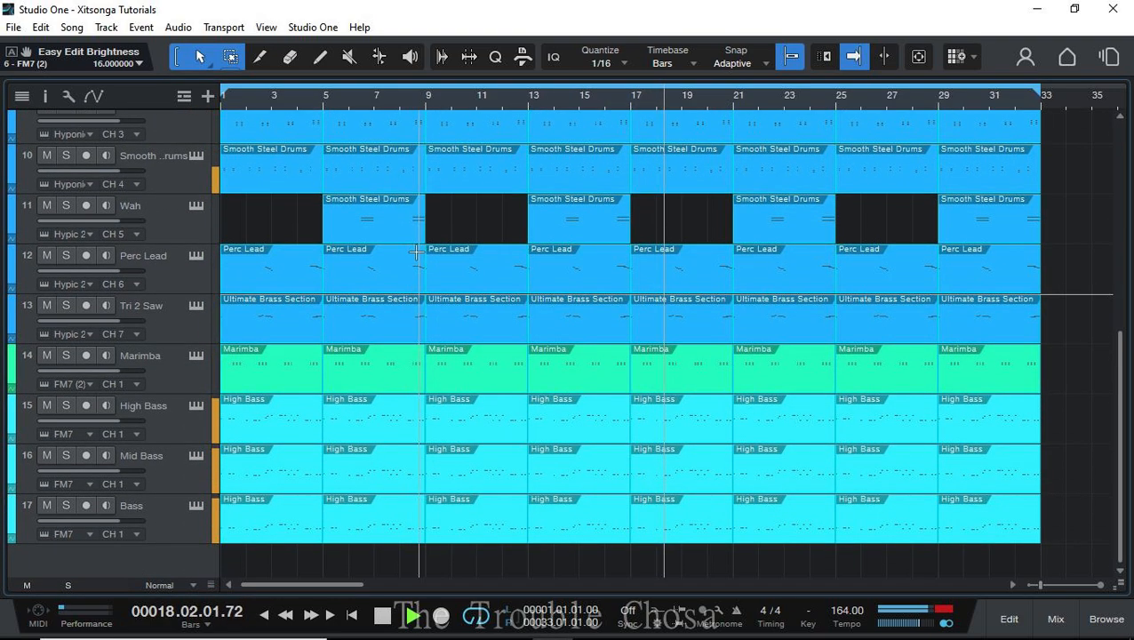
{"action": "scroll", "coordinate": [416, 253], "scroll_direction": "up", "scroll_amount": 9}
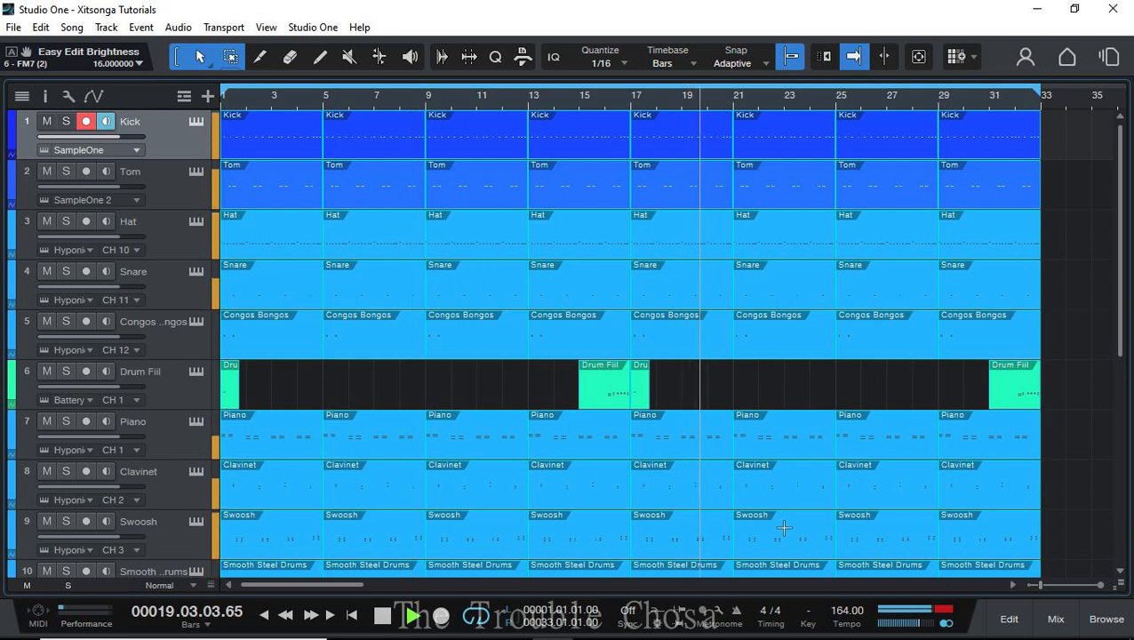
{"action": "left_click", "coordinate": [1054, 618]}
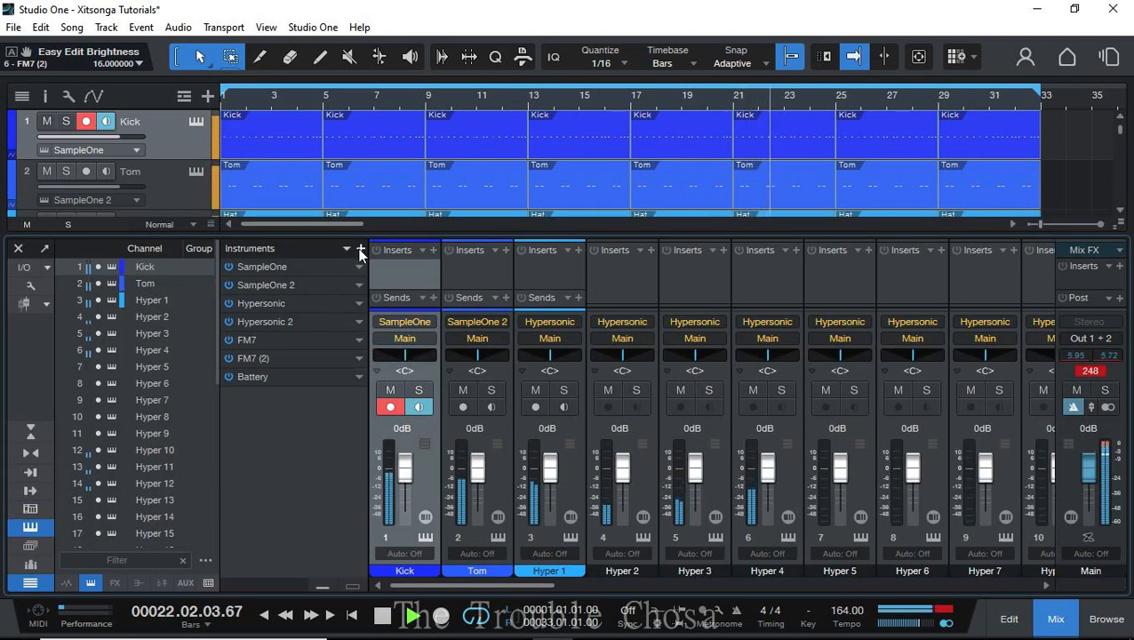
{"action": "left_click", "coordinate": [353, 587]}
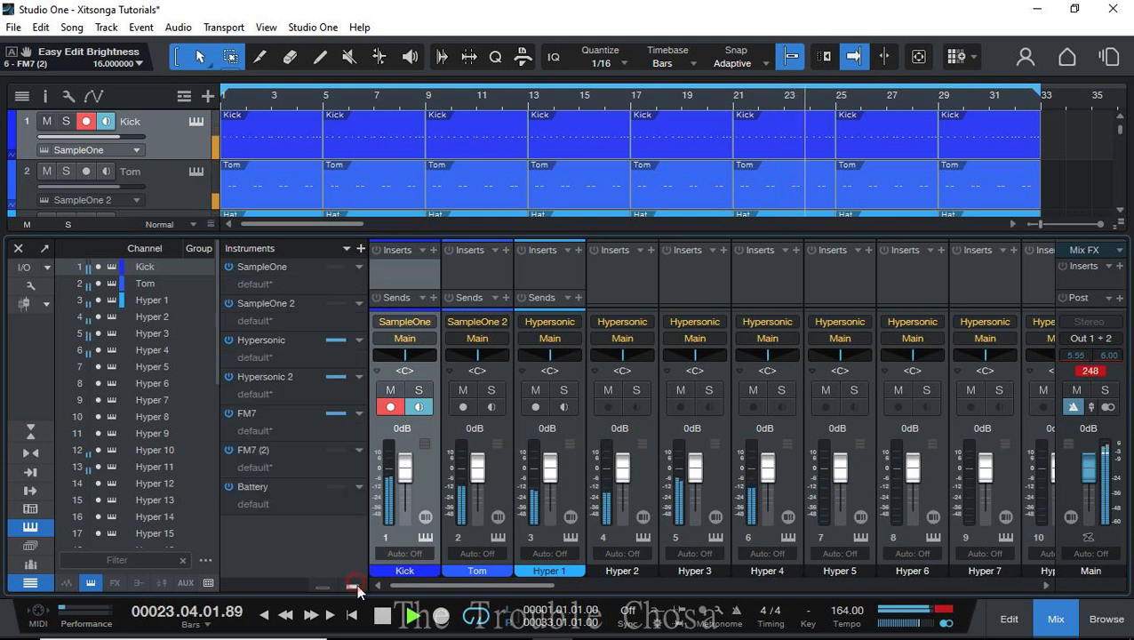
{"action": "left_click", "coordinate": [323, 588]}
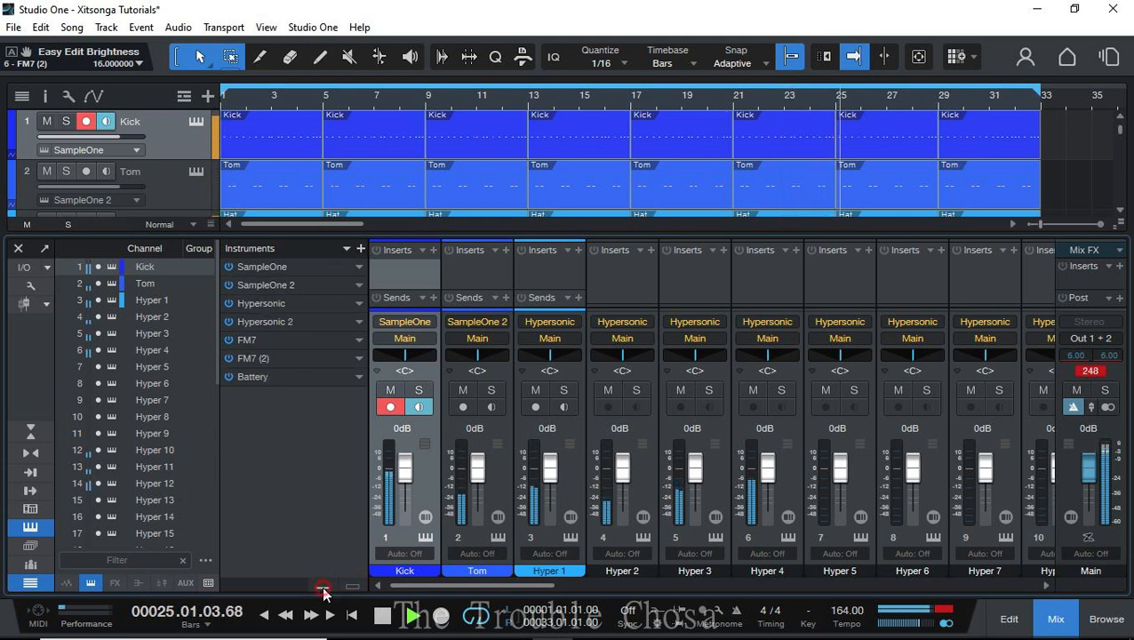
{"action": "left_click", "coordinate": [18, 250]}
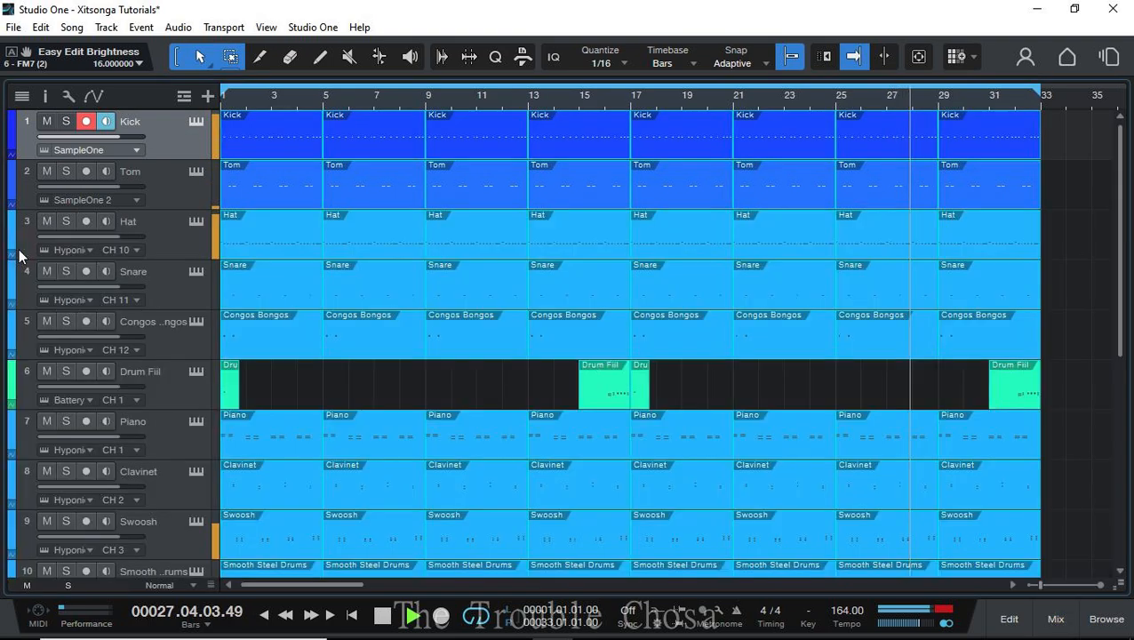
{"action": "left_click", "coordinate": [1054, 620]}
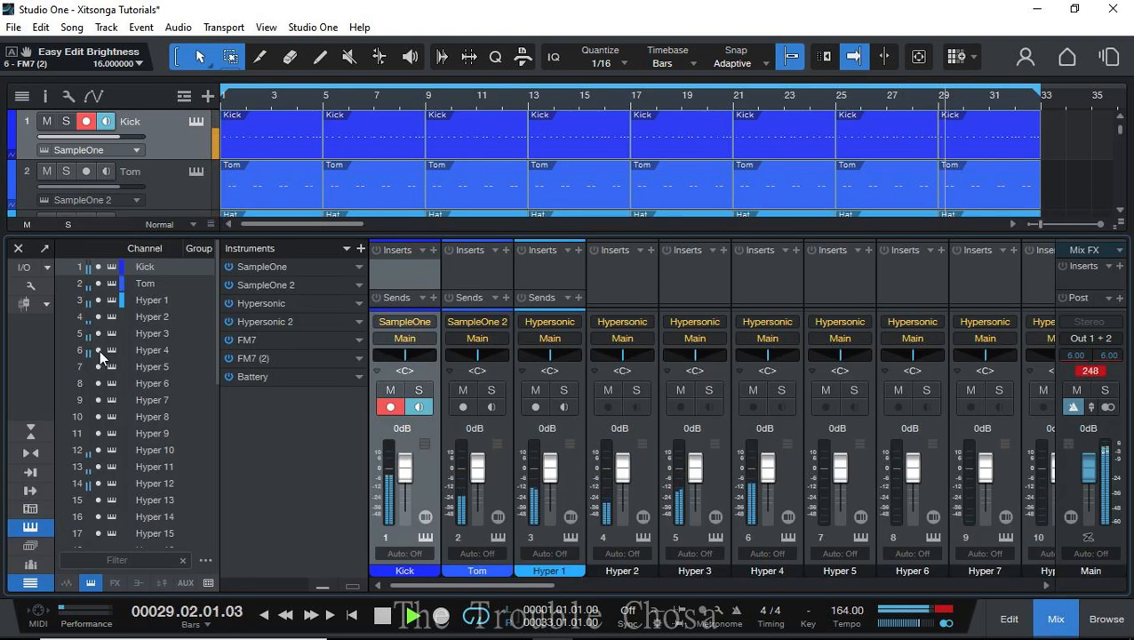
{"action": "left_click", "coordinate": [41, 246]}
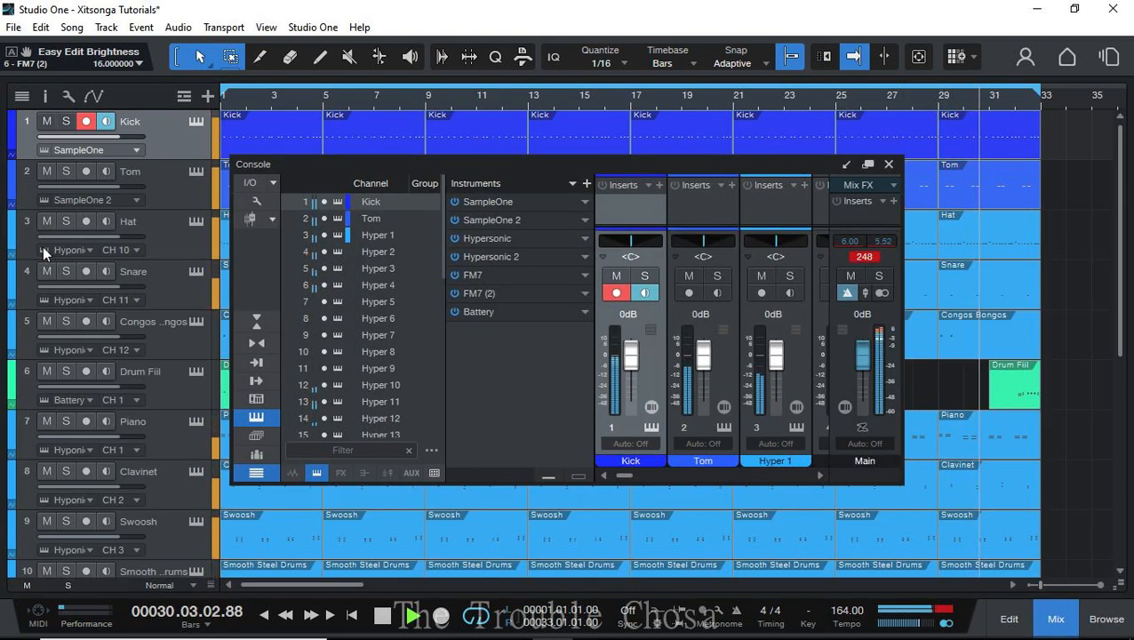
{"action": "left_click", "coordinate": [867, 164]}
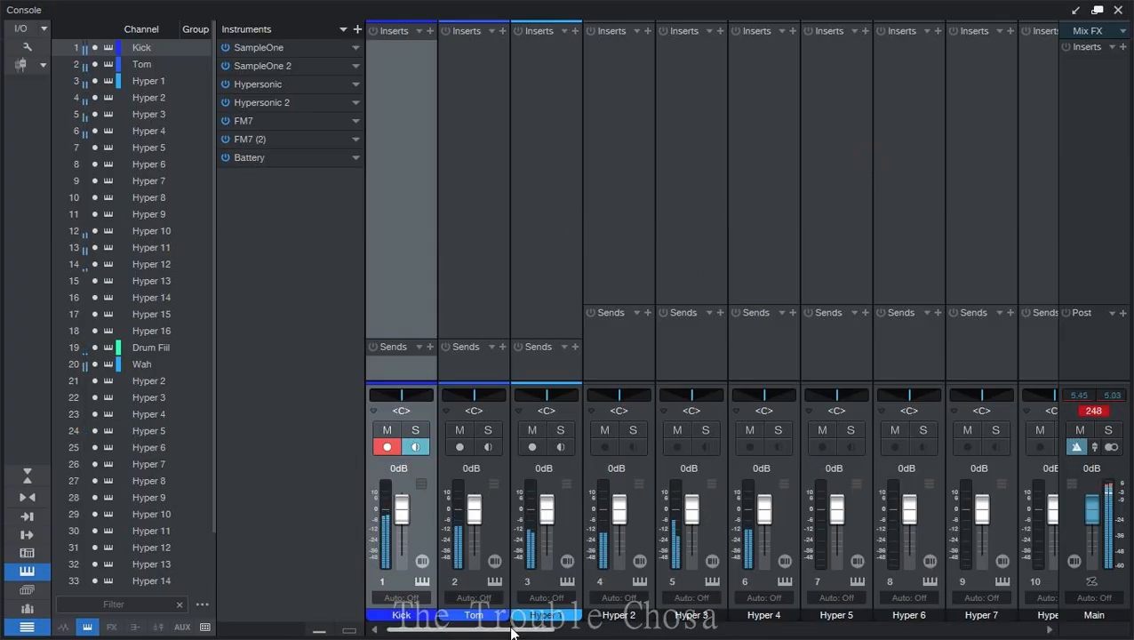
{"action": "left_click_drag", "start_coordinate": [512, 630], "coordinate": [166, 626]}
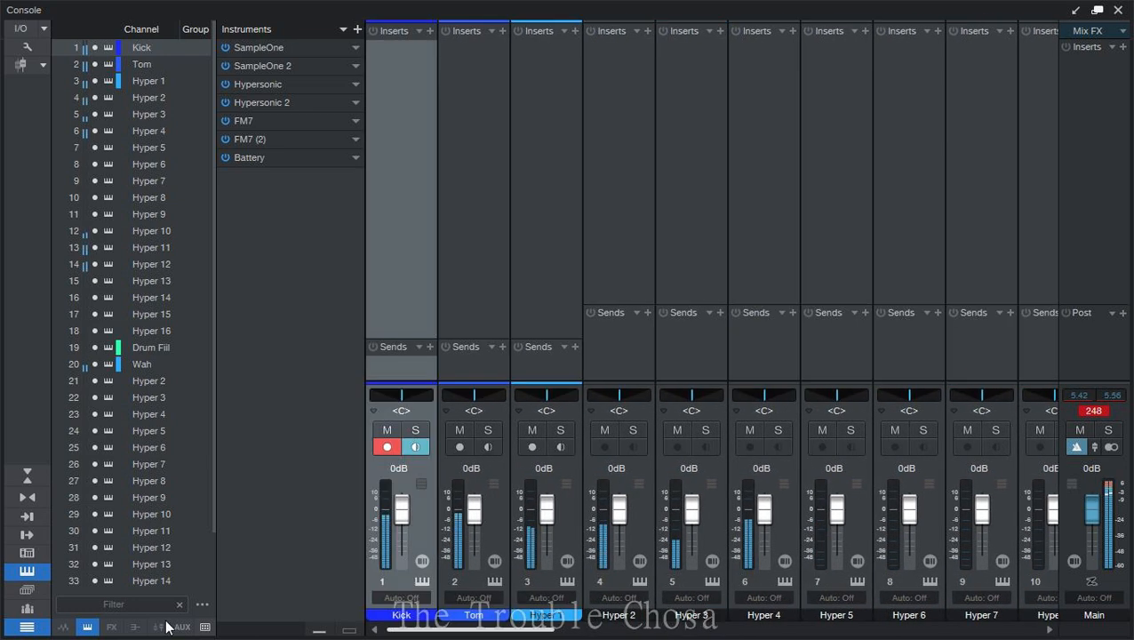
{"action": "left_click", "coordinate": [1097, 10]}
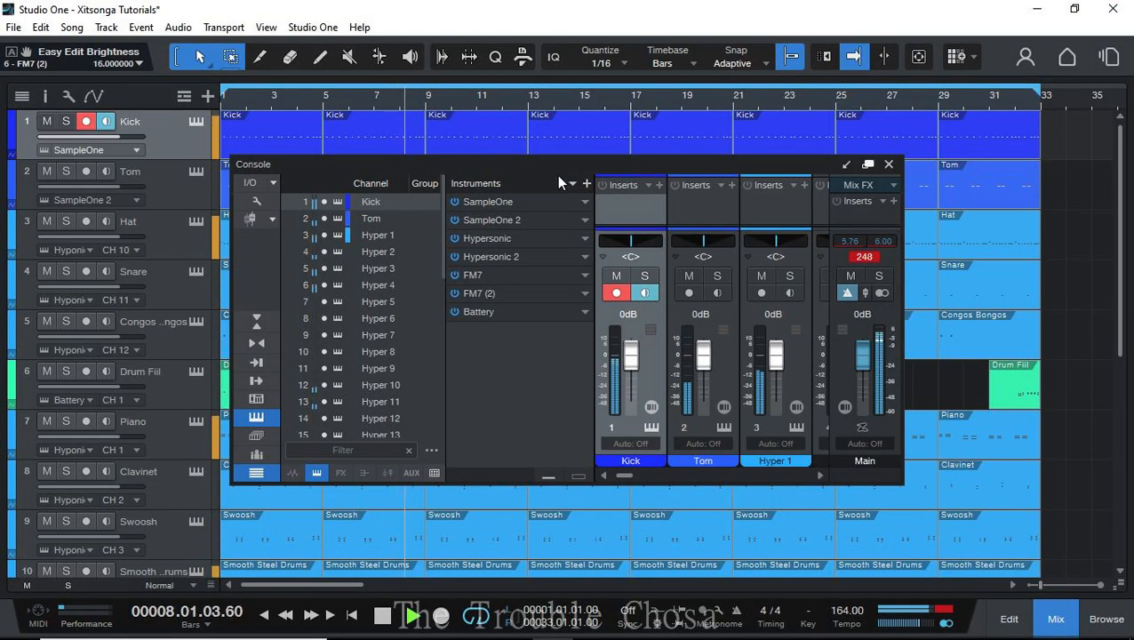
{"action": "left_click", "coordinate": [844, 165]}
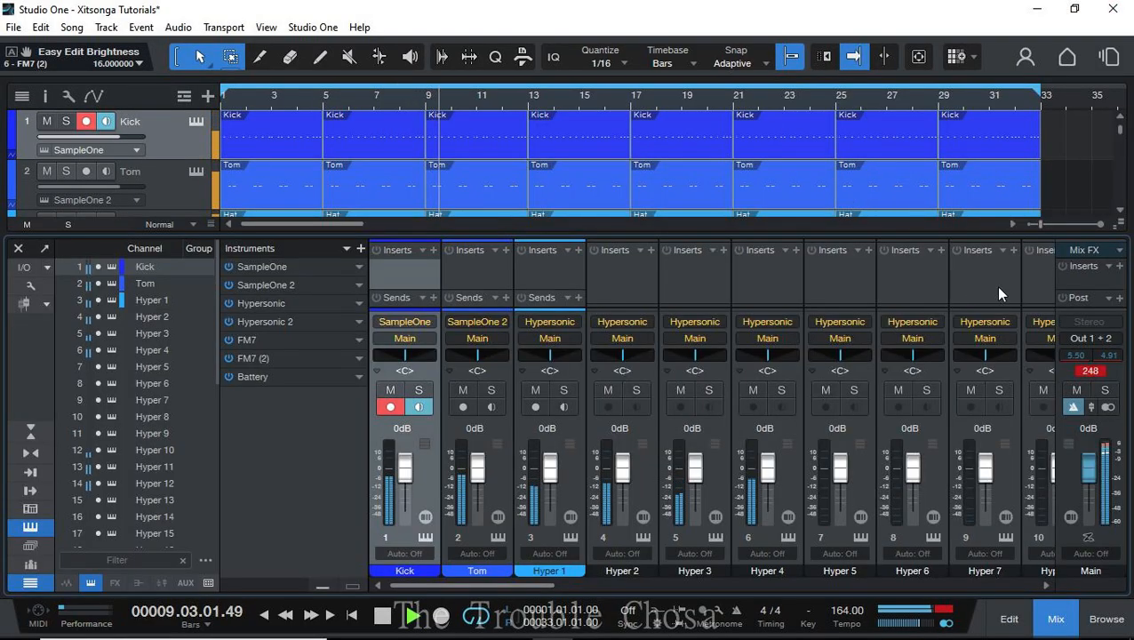
- Select the Hyper 2 channel, then detach the mixer console and maximize it to full screen
{"action": "left_click", "coordinate": [626, 284]}
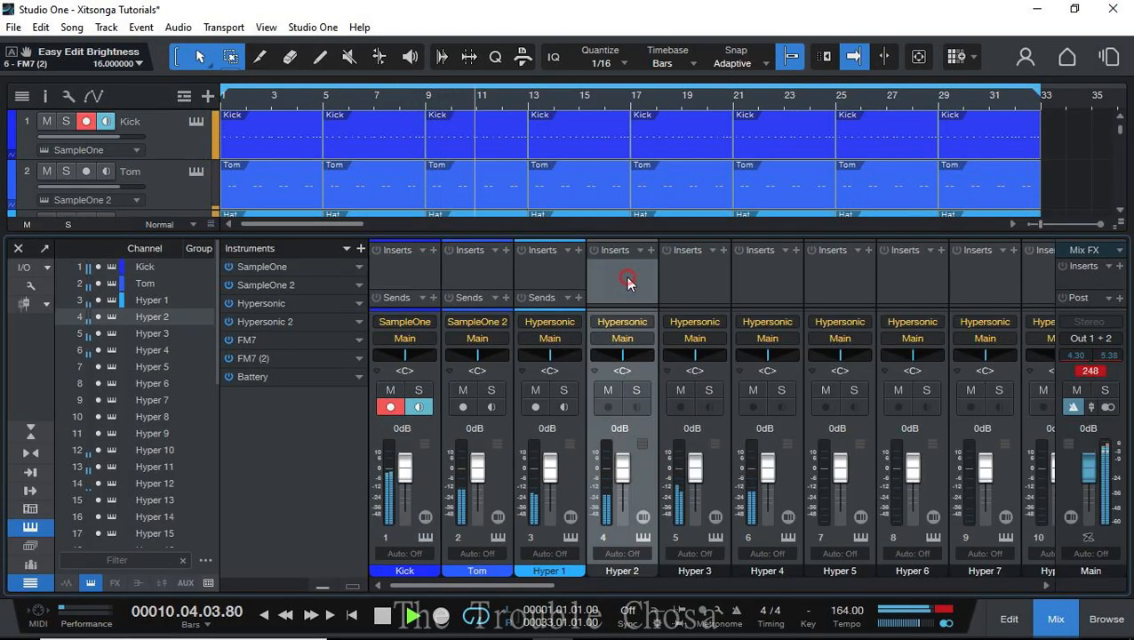
{"action": "scroll", "coordinate": [626, 276], "scroll_direction": "right", "scroll_amount": 3}
{"action": "scroll", "coordinate": [628, 282], "scroll_direction": "right", "scroll_amount": 2}
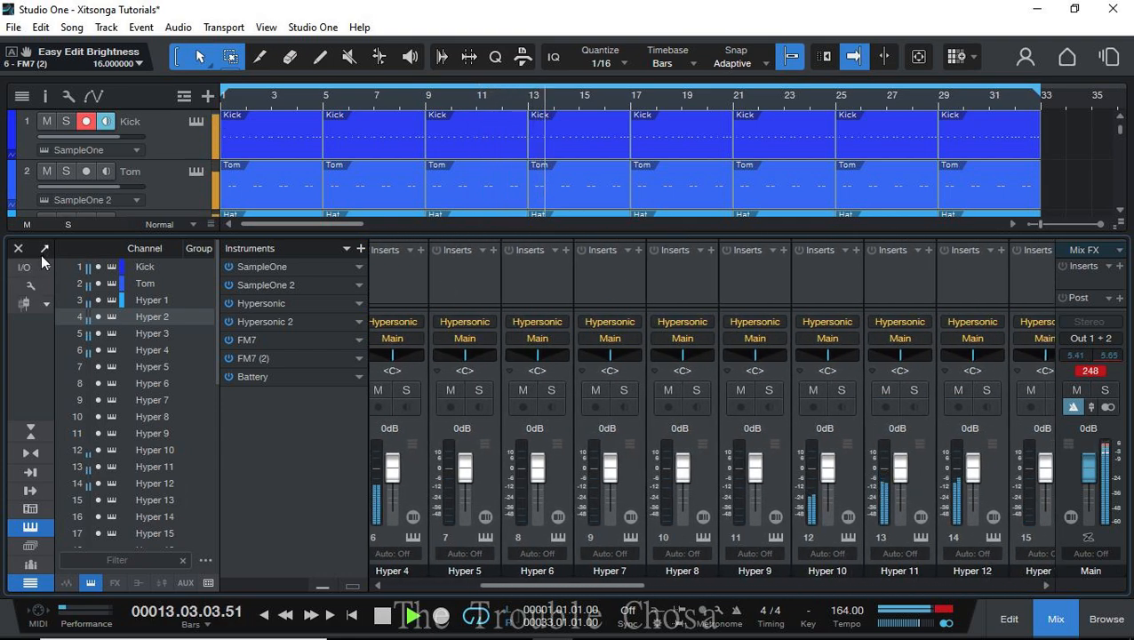
{"action": "left_click", "coordinate": [44, 249]}
{"action": "left_click", "coordinate": [868, 167]}
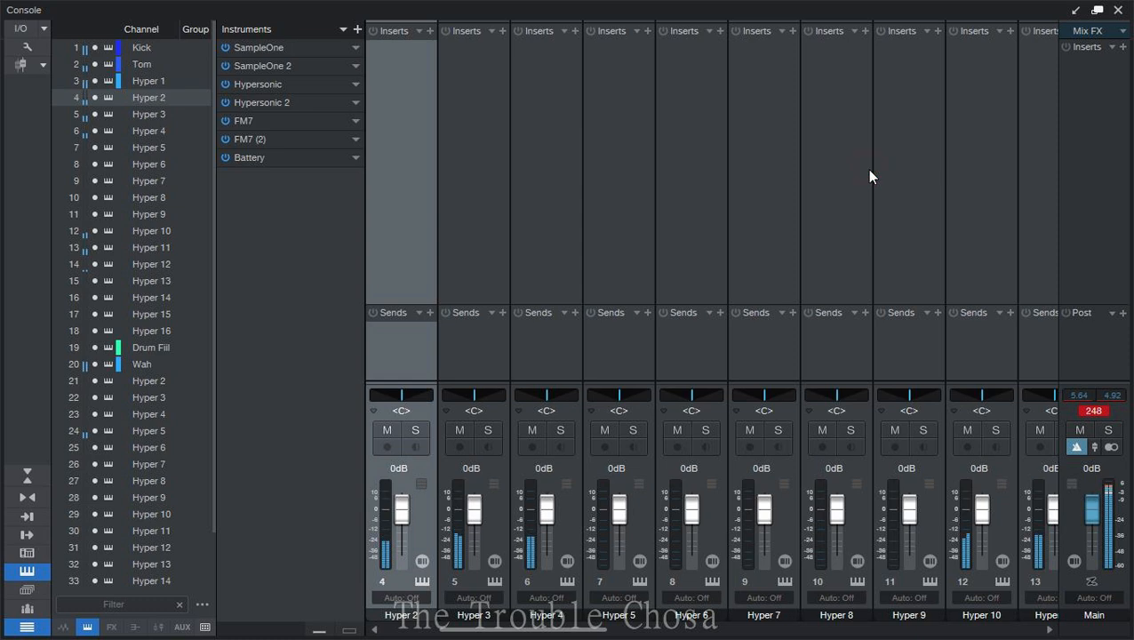
- Add an FX channel to the console from the Marimba channel near the end of the mixer
{"action": "left_click", "coordinate": [490, 240]}
{"action": "scroll", "coordinate": [491, 238], "scroll_direction": "right", "scroll_amount": 4}
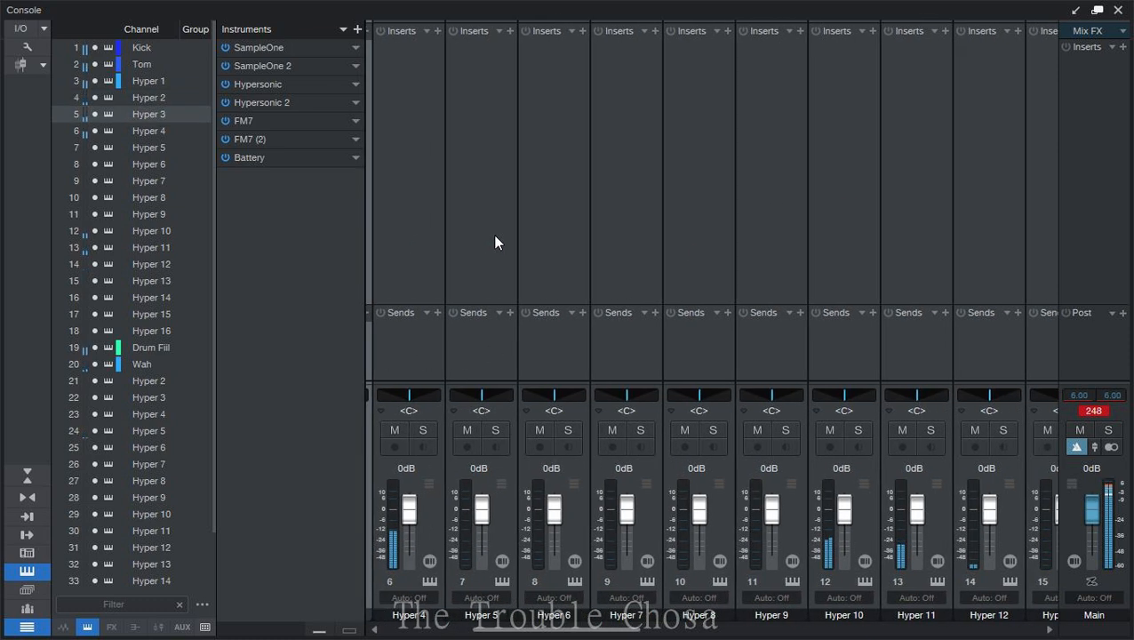
{"action": "scroll", "coordinate": [496, 242], "scroll_direction": "right", "scroll_amount": 2}
{"action": "scroll", "coordinate": [495, 242], "scroll_direction": "right", "scroll_amount": 5}
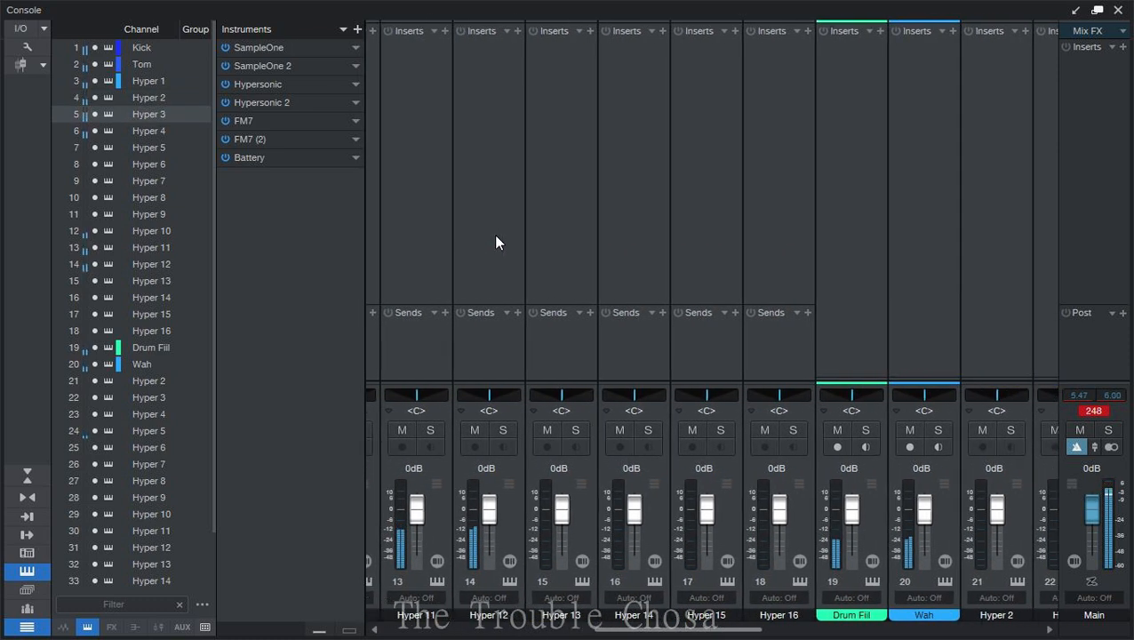
{"action": "scroll", "coordinate": [496, 242], "scroll_direction": "right", "scroll_amount": 6}
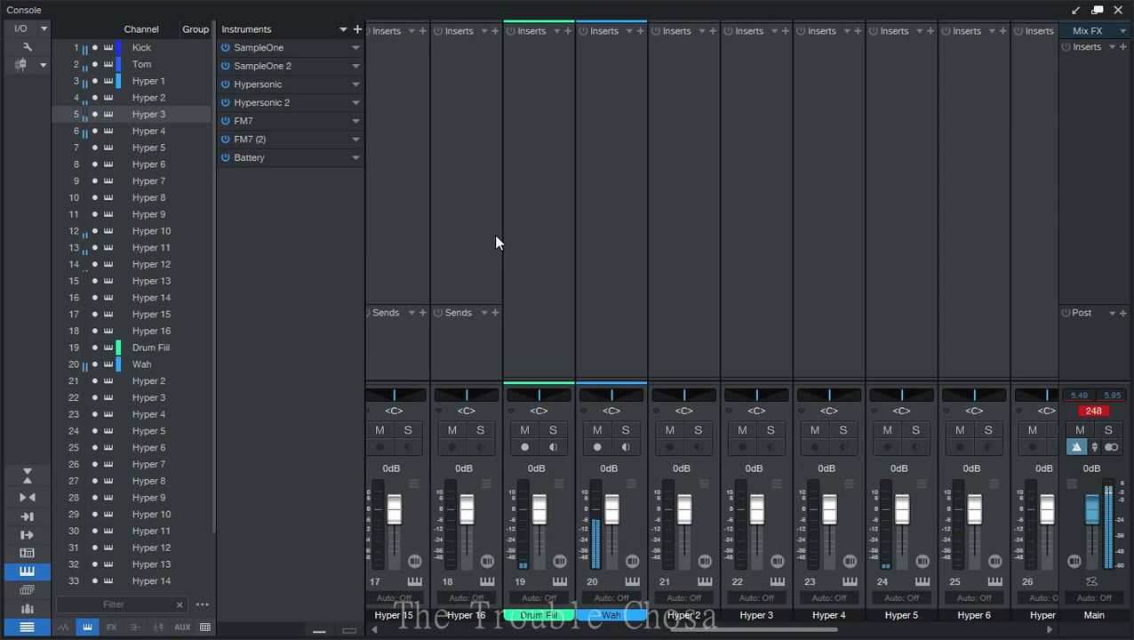
{"action": "scroll", "coordinate": [496, 242], "scroll_direction": "right", "scroll_amount": 5}
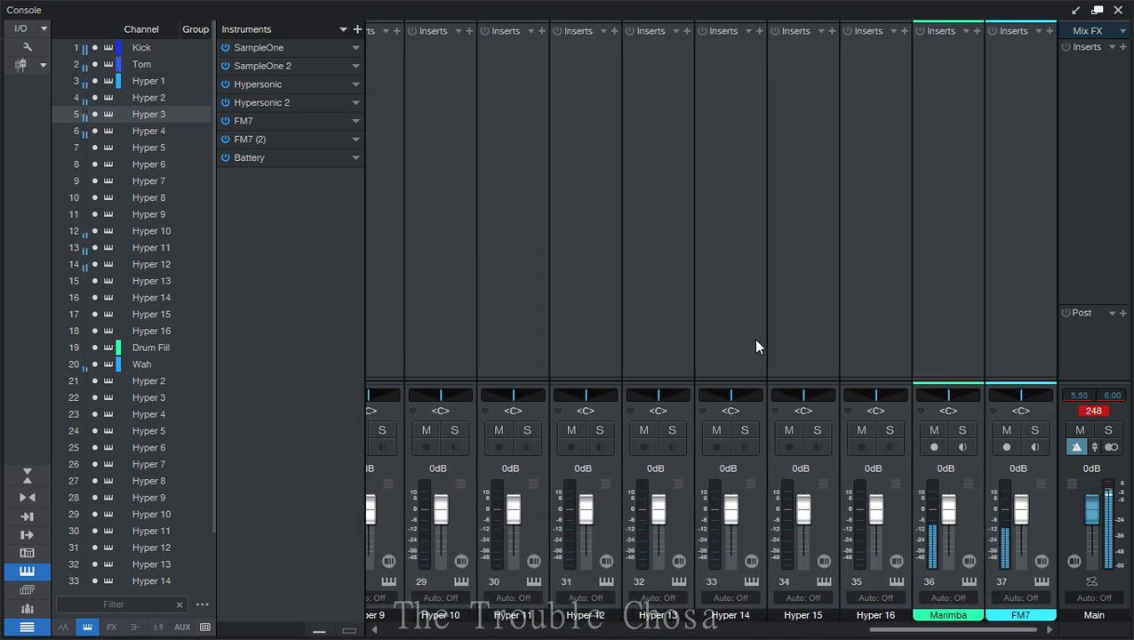
{"action": "left_click", "coordinate": [940, 252]}
{"action": "right_click", "coordinate": [940, 252]}
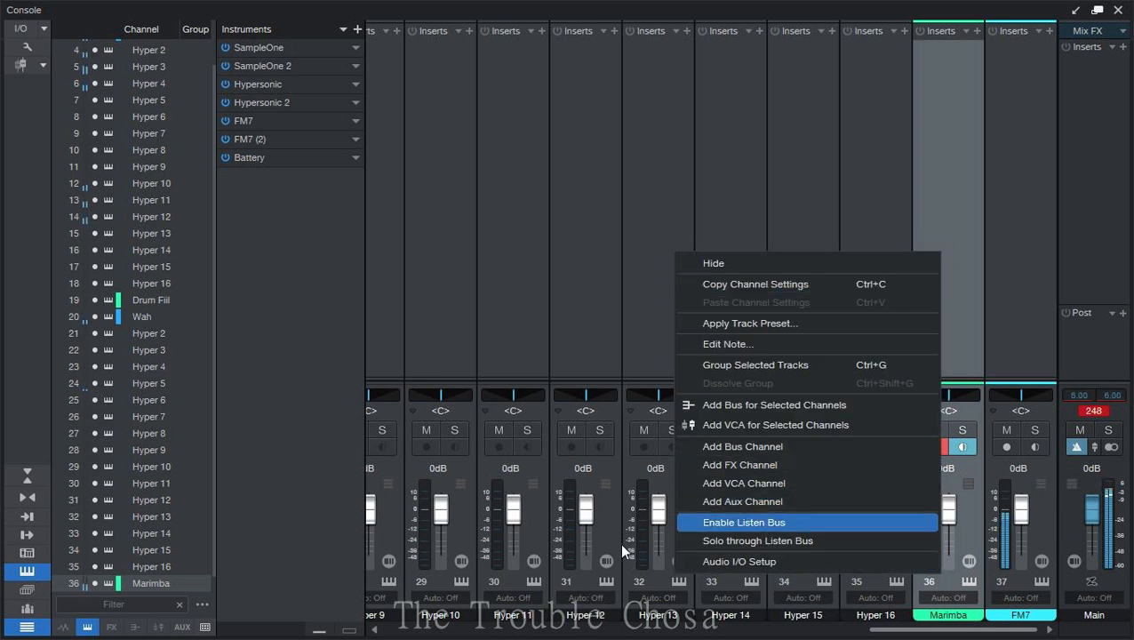
{"action": "left_click", "coordinate": [749, 463]}
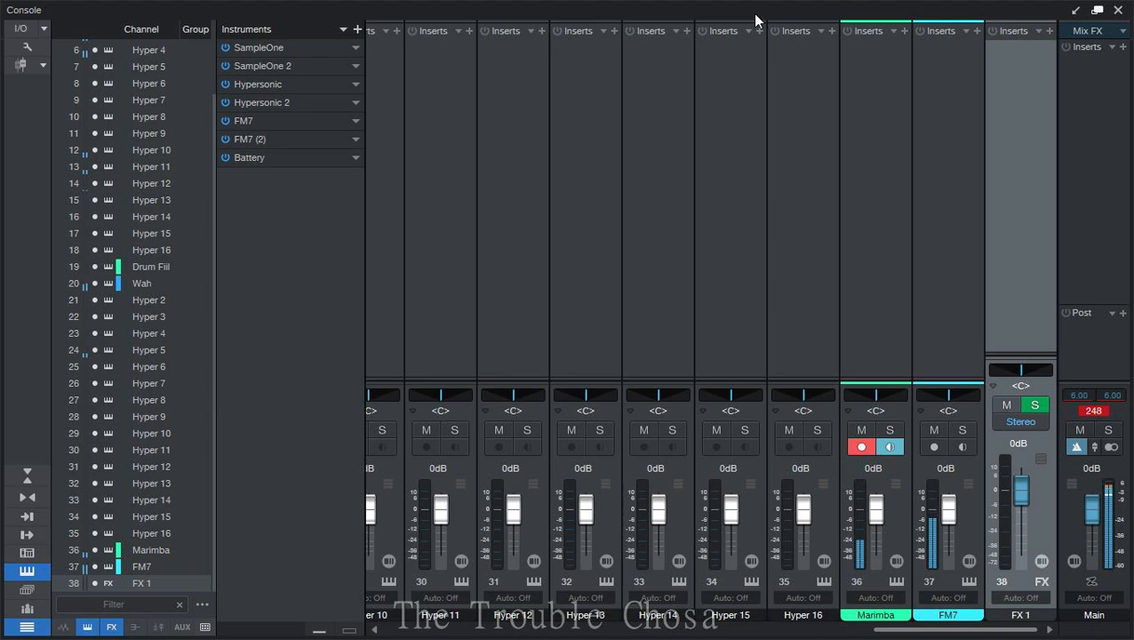
- Shrink the console to a floating window showing the FX 1 channel and open the effects browser
{"action": "left_click_drag", "start_coordinate": [752, 14], "coordinate": [556, 109]}
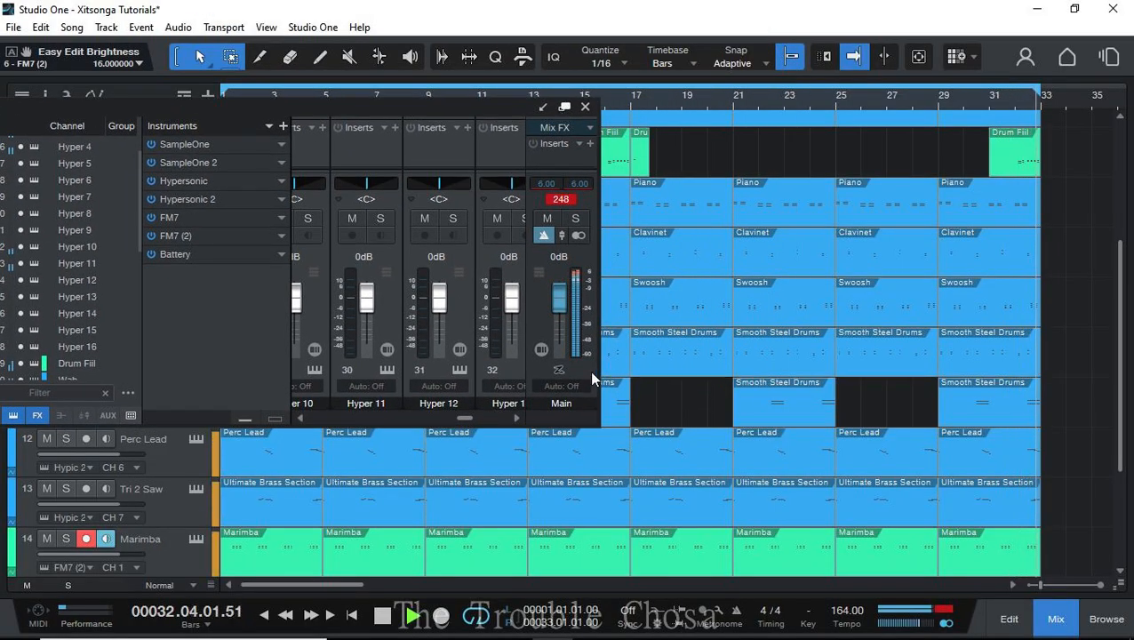
{"action": "left_click_drag", "start_coordinate": [470, 421], "coordinate": [513, 423]}
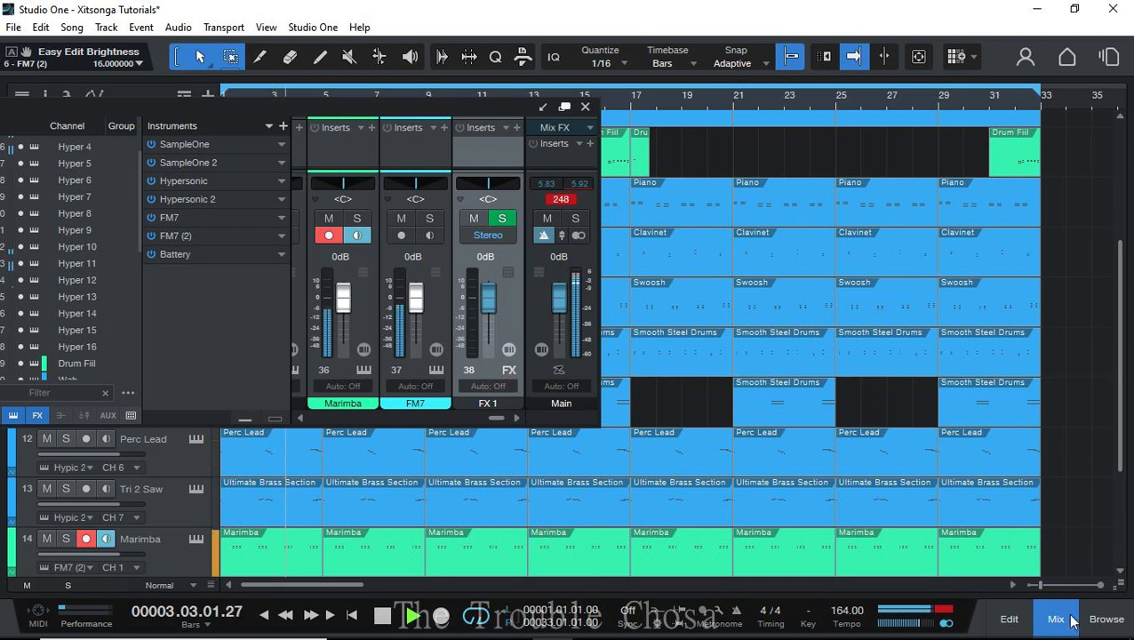
{"action": "left_click", "coordinate": [1104, 616]}
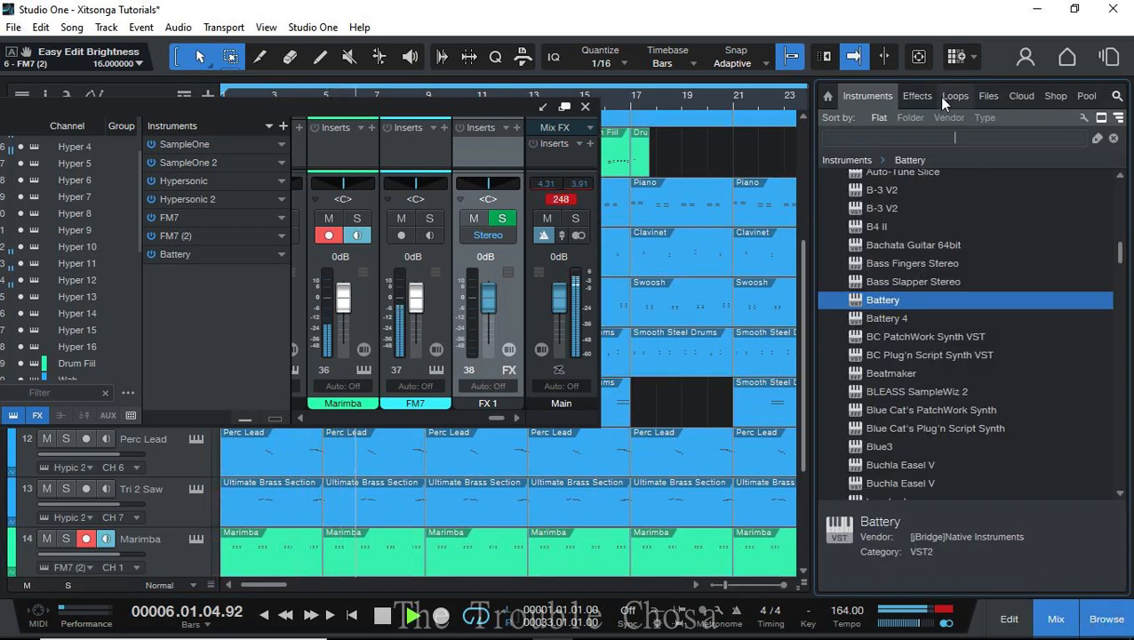
{"action": "left_click", "coordinate": [917, 95]}
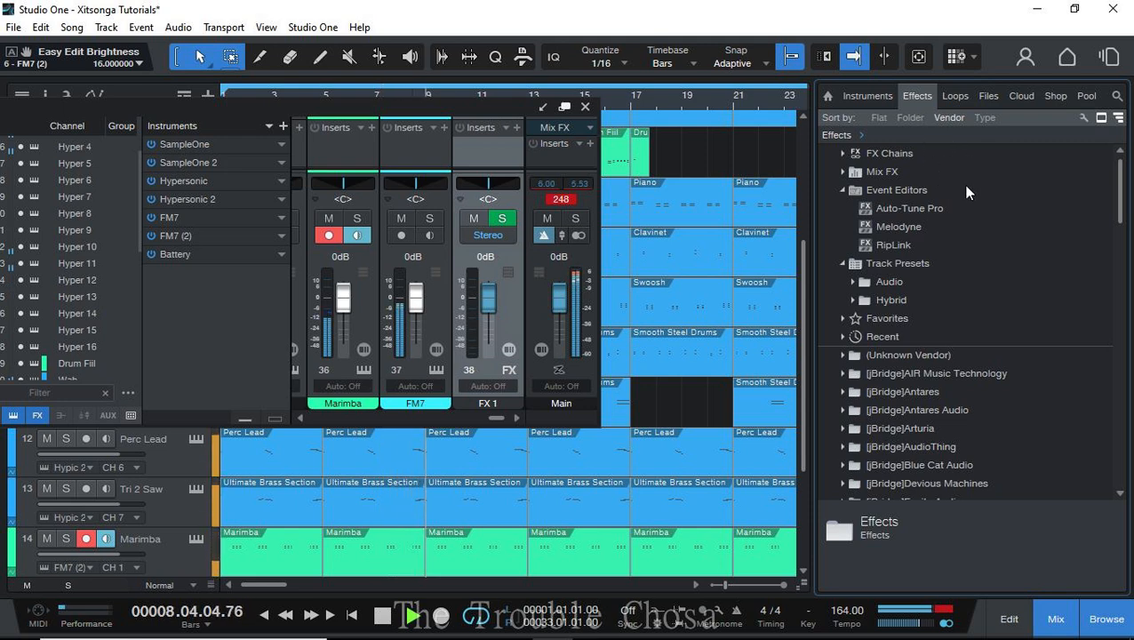
- Look through the effect vendor folders, including iZotope and FabFilter, for a plug-in suited to the FX channel
{"action": "scroll", "coordinate": [967, 193], "scroll_direction": "down", "scroll_amount": 15}
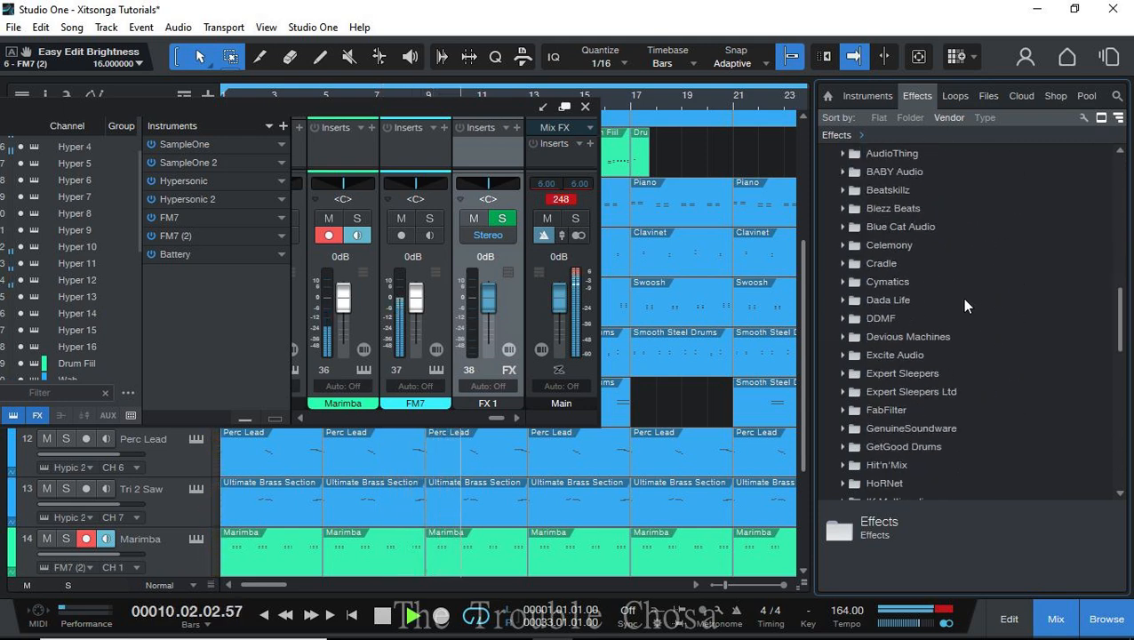
{"action": "scroll", "coordinate": [955, 314], "scroll_direction": "down", "scroll_amount": 4}
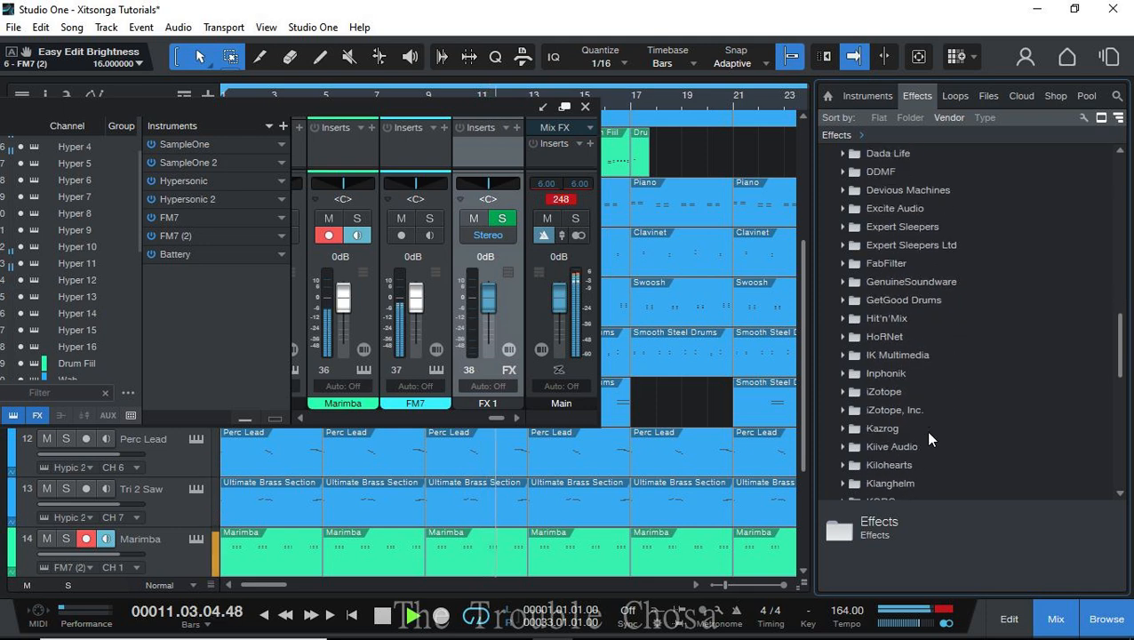
{"action": "scroll", "coordinate": [929, 440], "scroll_direction": "down", "scroll_amount": 1}
{"action": "left_click", "coordinate": [842, 354]}
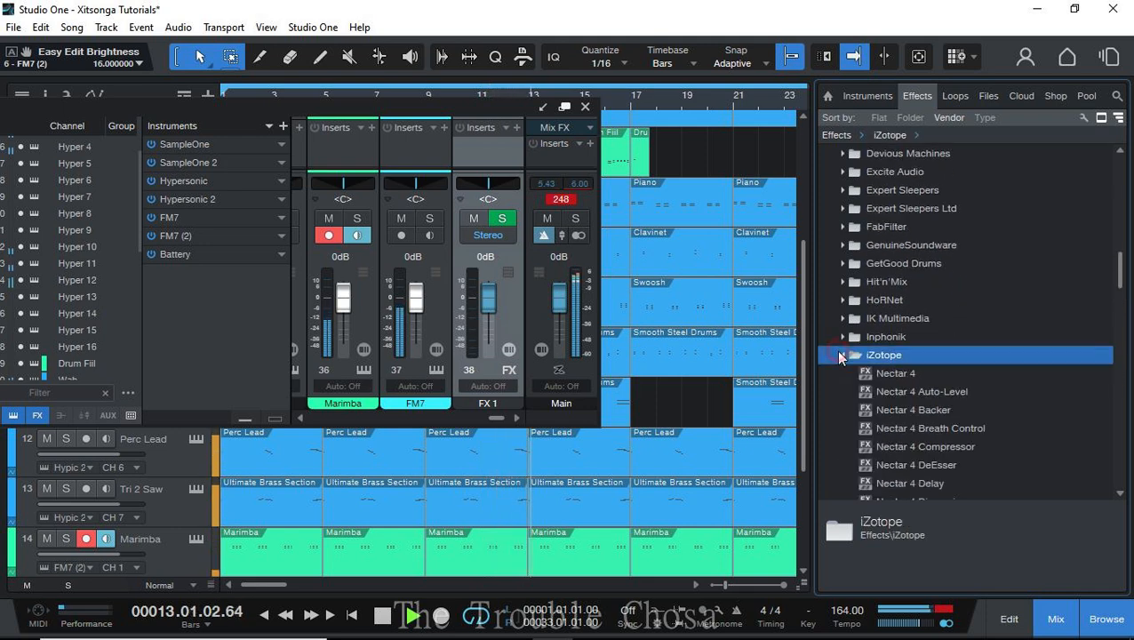
{"action": "left_click", "coordinate": [842, 354]}
{"action": "scroll", "coordinate": [921, 404], "scroll_direction": "down", "scroll_amount": 3}
{"action": "scroll", "coordinate": [921, 404], "scroll_direction": "down", "scroll_amount": 10}
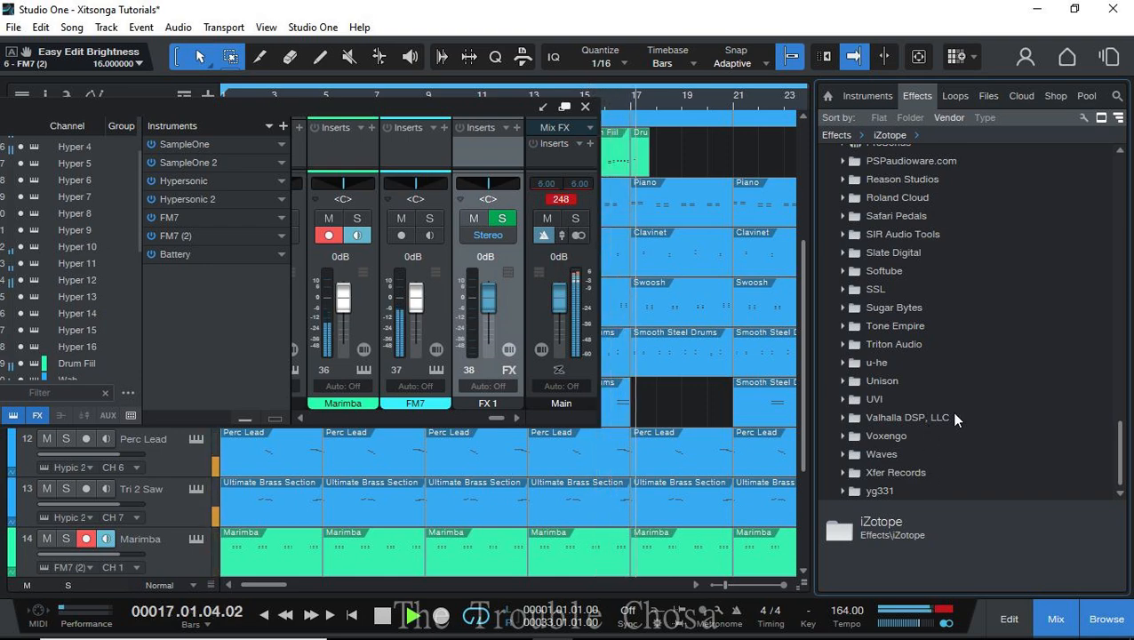
{"action": "scroll", "coordinate": [955, 414], "scroll_direction": "up", "scroll_amount": 10}
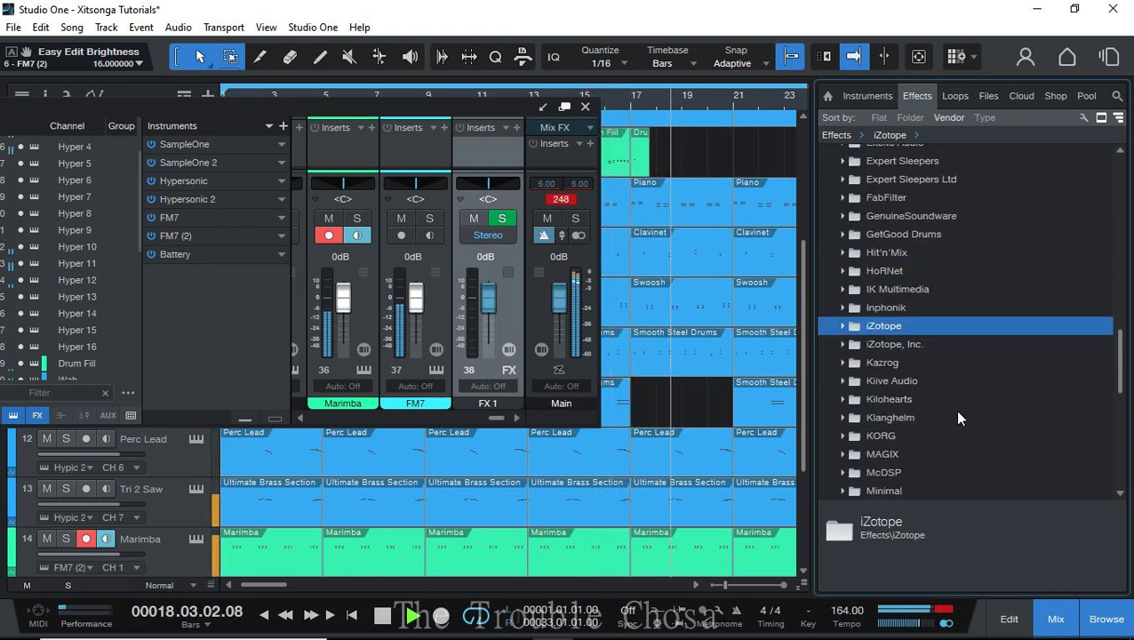
{"action": "scroll", "coordinate": [954, 405], "scroll_direction": "up", "scroll_amount": 6}
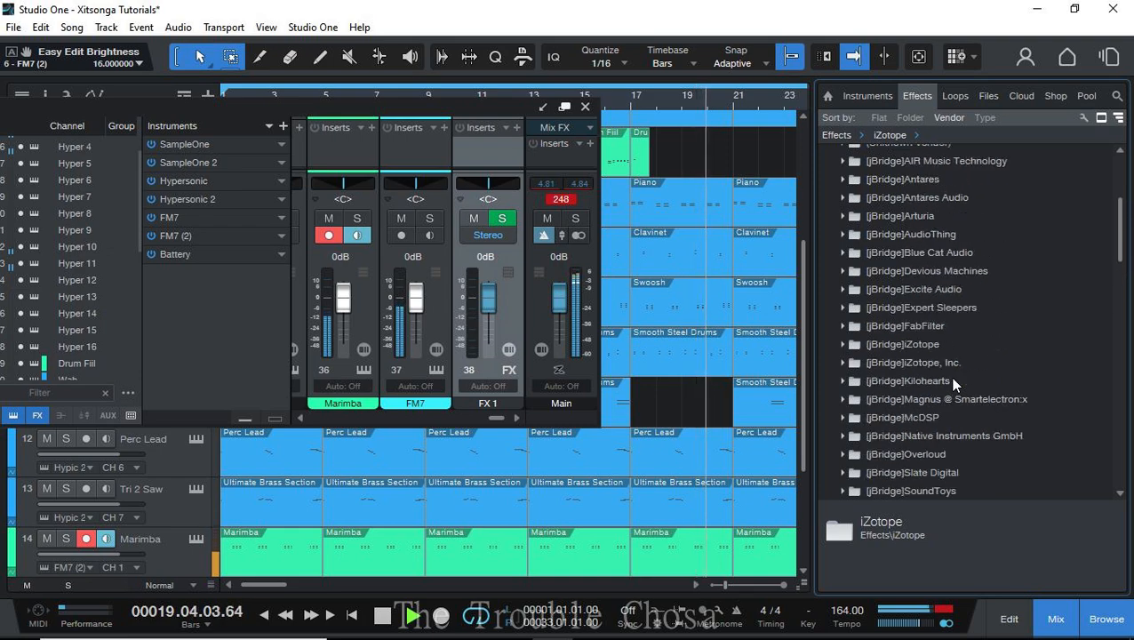
{"action": "scroll", "coordinate": [940, 399], "scroll_direction": "down", "scroll_amount": 8}
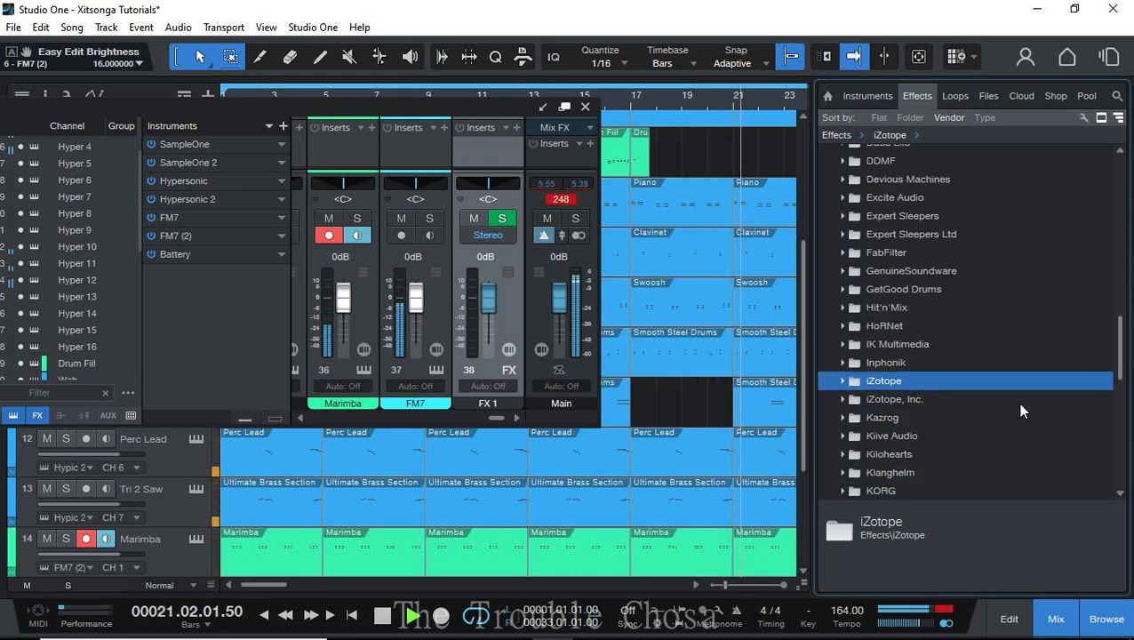
{"action": "left_click", "coordinate": [839, 254]}
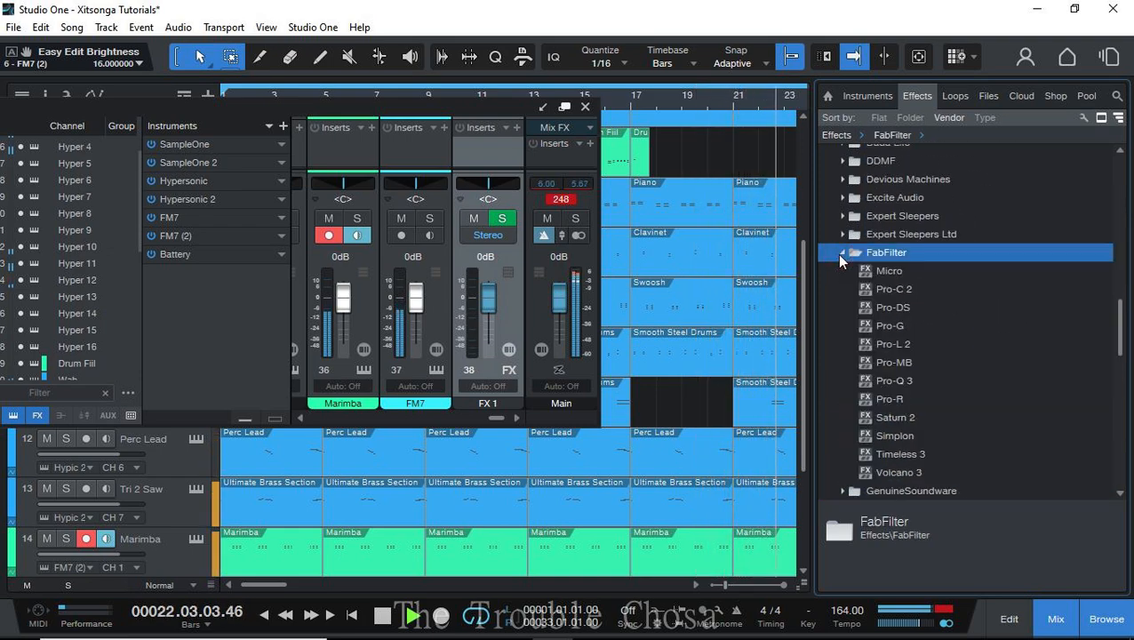
{"action": "left_click", "coordinate": [840, 255]}
- Insert ValhallaRoom from the Valhalla DSP, LLC folder on the FX 1 channel and return the console to full screen
{"action": "left_click_drag", "start_coordinate": [1119, 333], "coordinate": [1119, 438]}
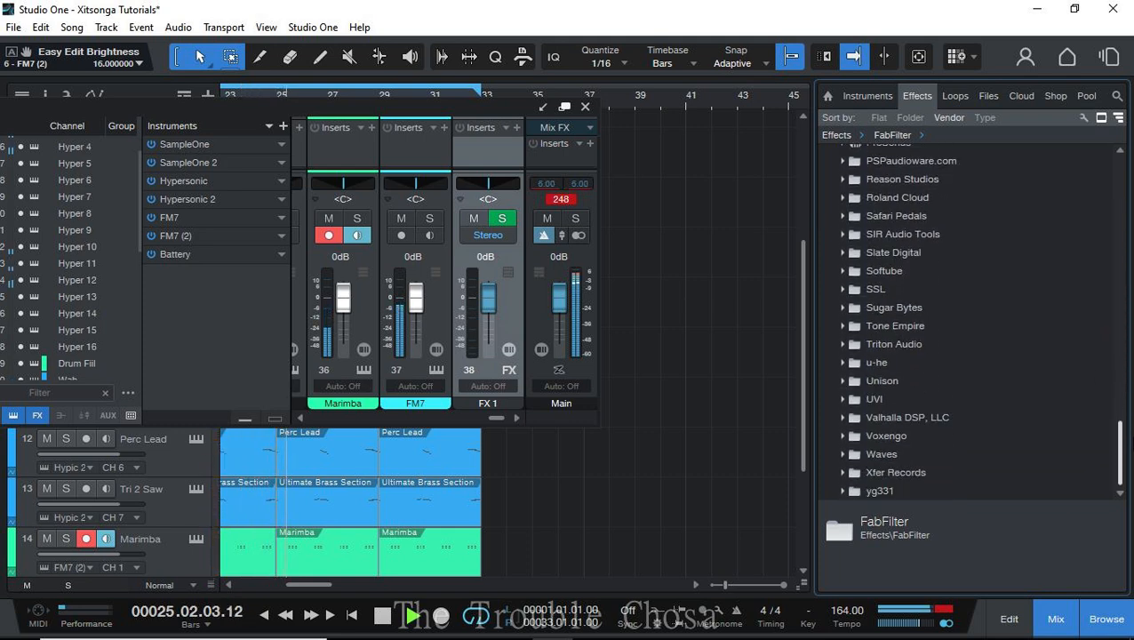
{"action": "left_click", "coordinate": [842, 417]}
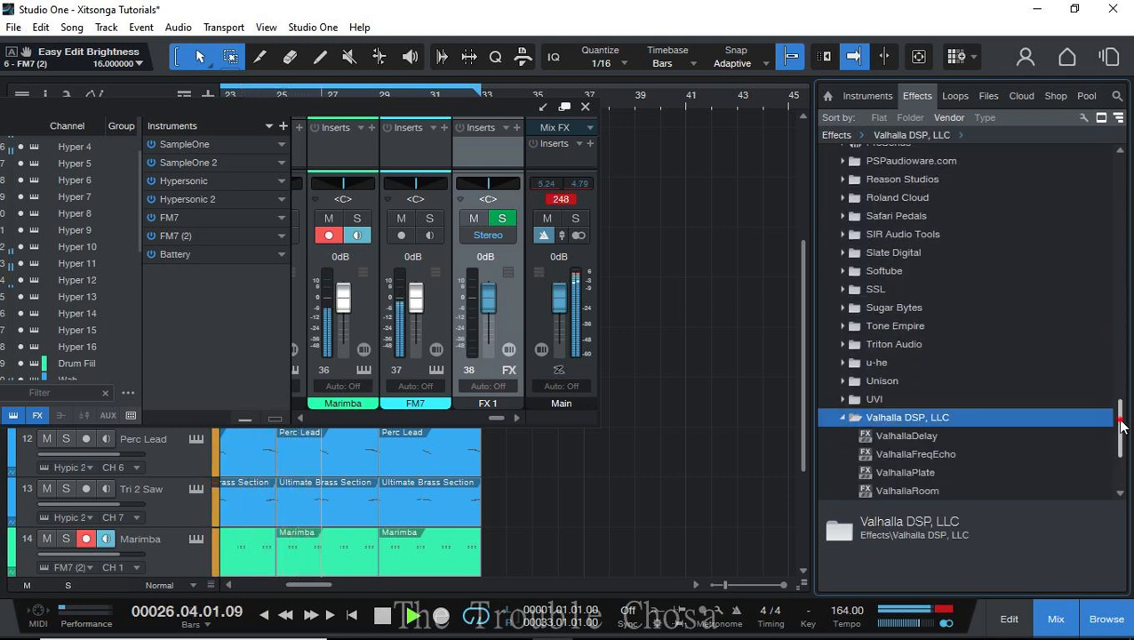
{"action": "left_click_drag", "start_coordinate": [1121, 426], "coordinate": [1125, 459]}
{"action": "left_click_drag", "start_coordinate": [917, 324], "coordinate": [469, 139]}
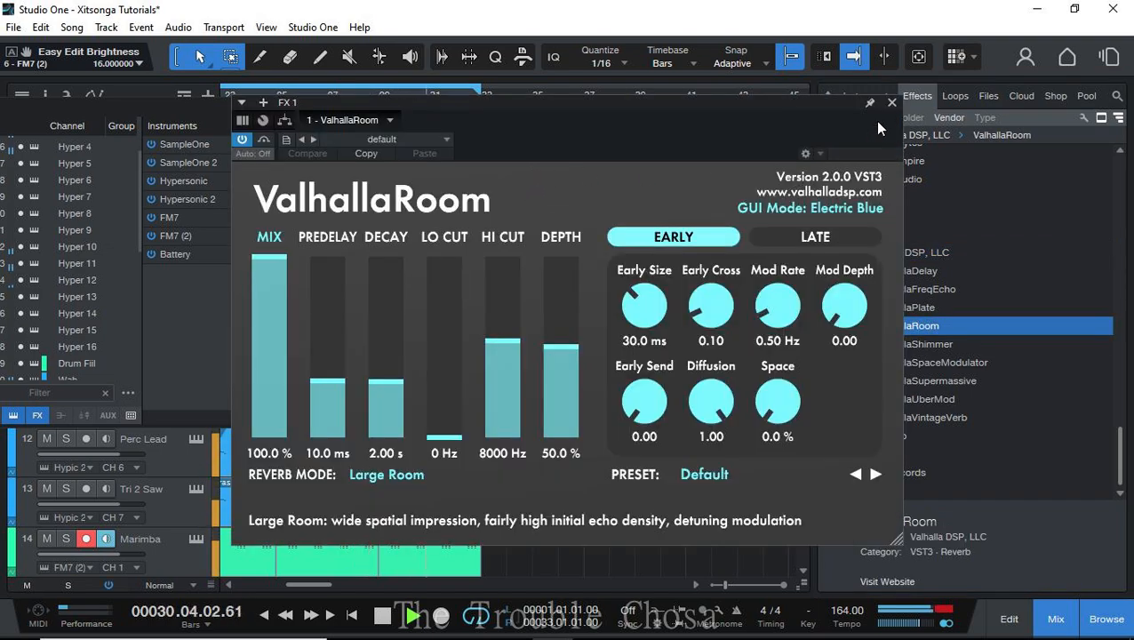
{"action": "left_click", "coordinate": [892, 103]}
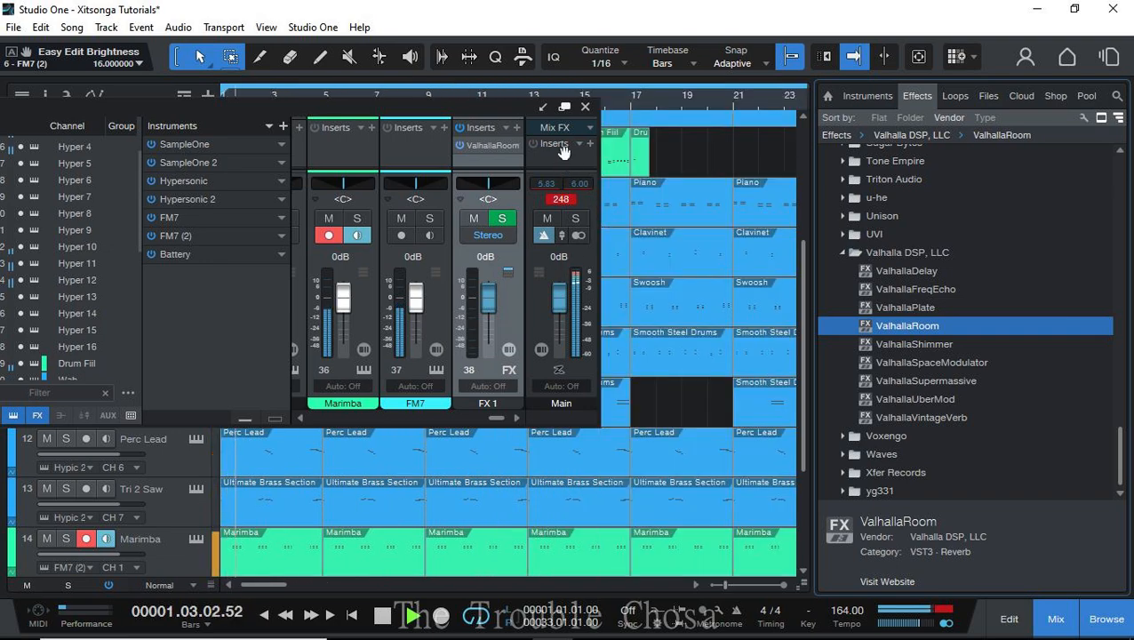
{"action": "left_click", "coordinate": [565, 107]}
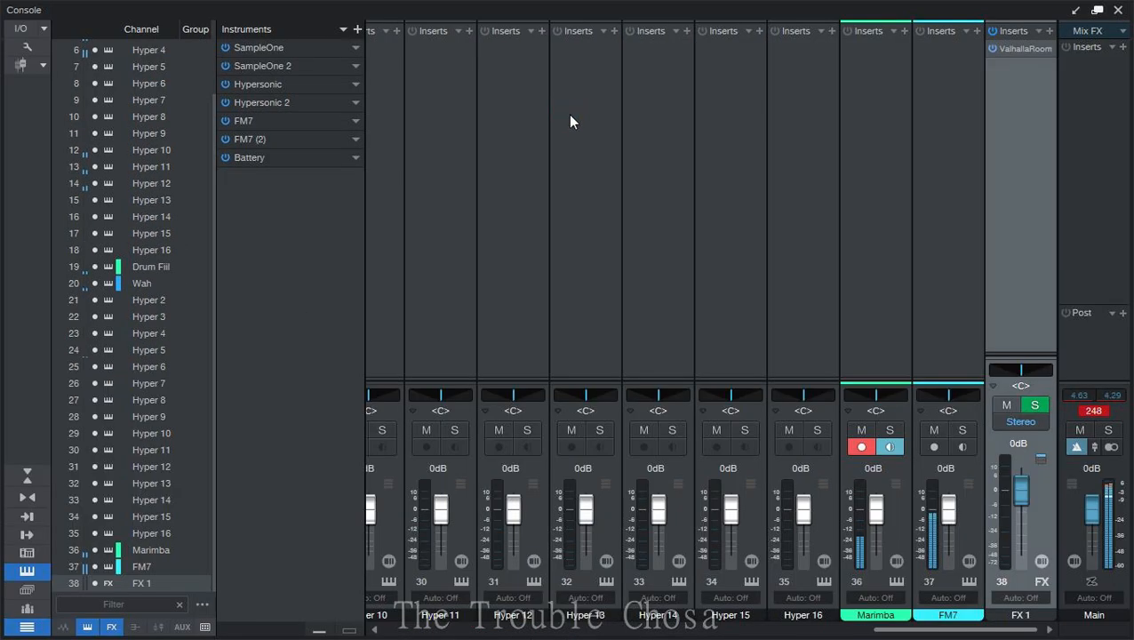
- Examine the Hyper 16, Marimba and FM7 channel strips in the console, ending with Marimba selected
{"action": "left_click", "coordinate": [503, 265]}
{"action": "left_click", "coordinate": [817, 297]}
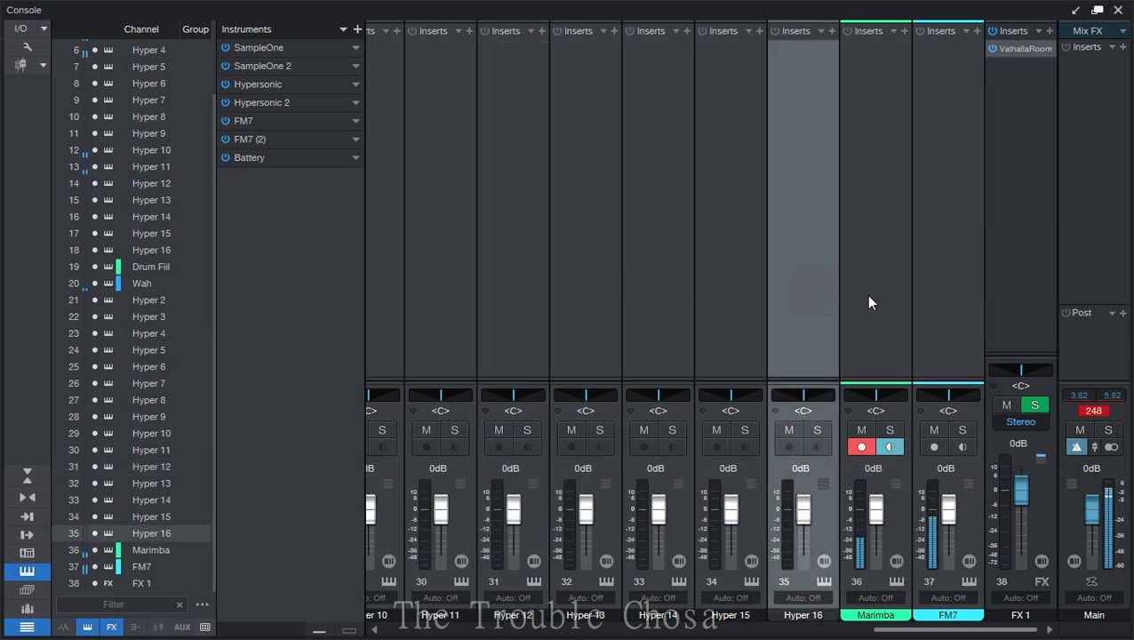
{"action": "left_click", "coordinate": [867, 297]}
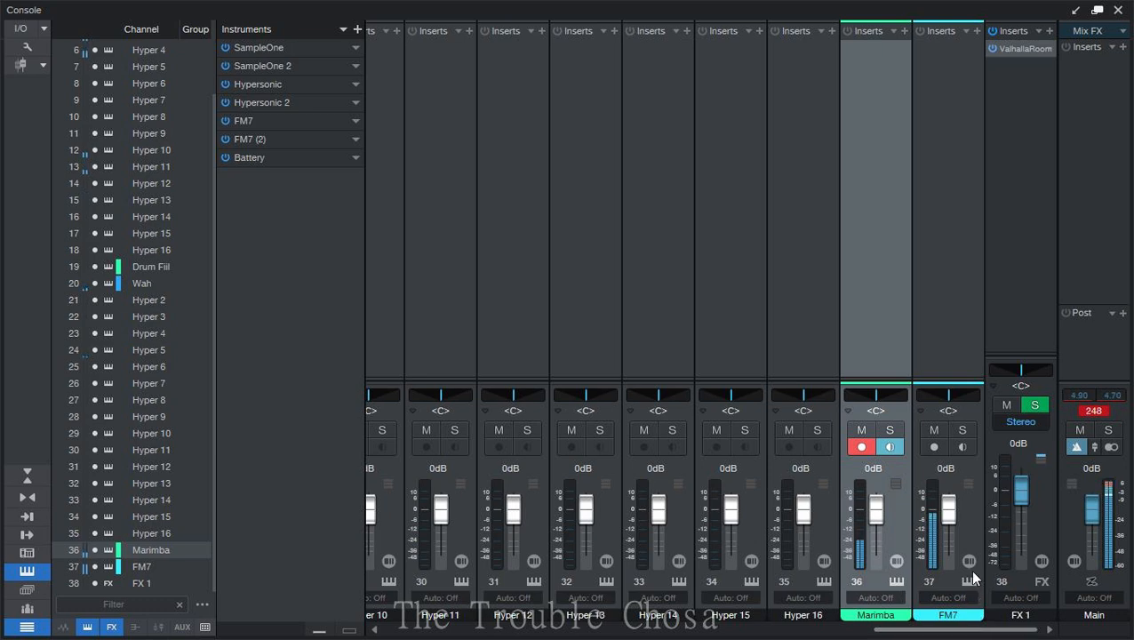
{"action": "left_click", "coordinate": [957, 277]}
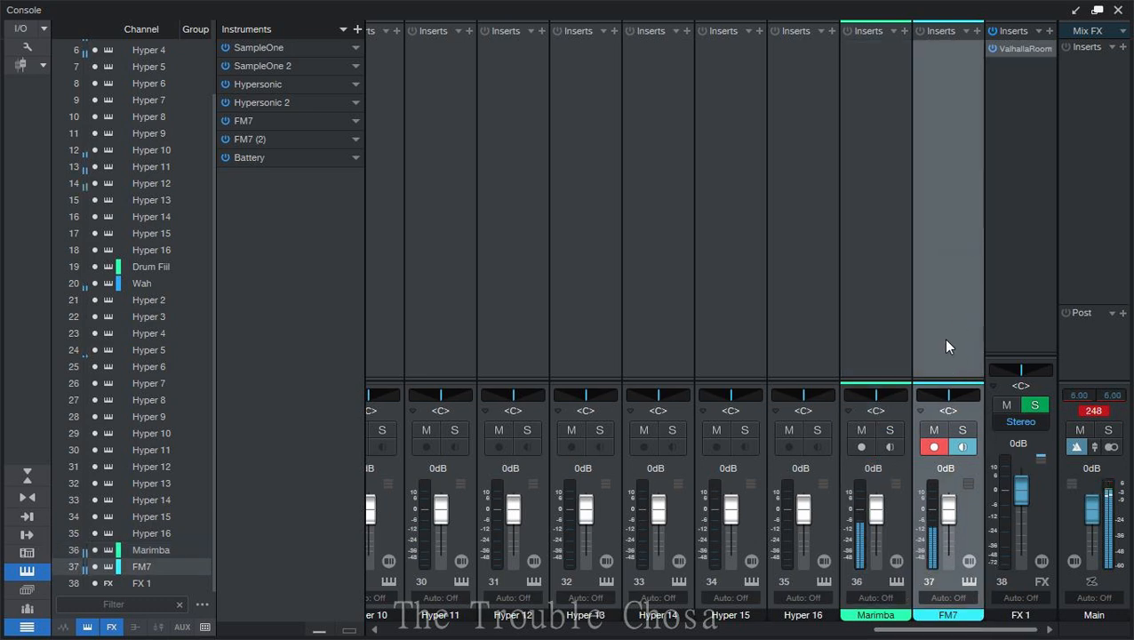
{"action": "left_click", "coordinate": [861, 309]}
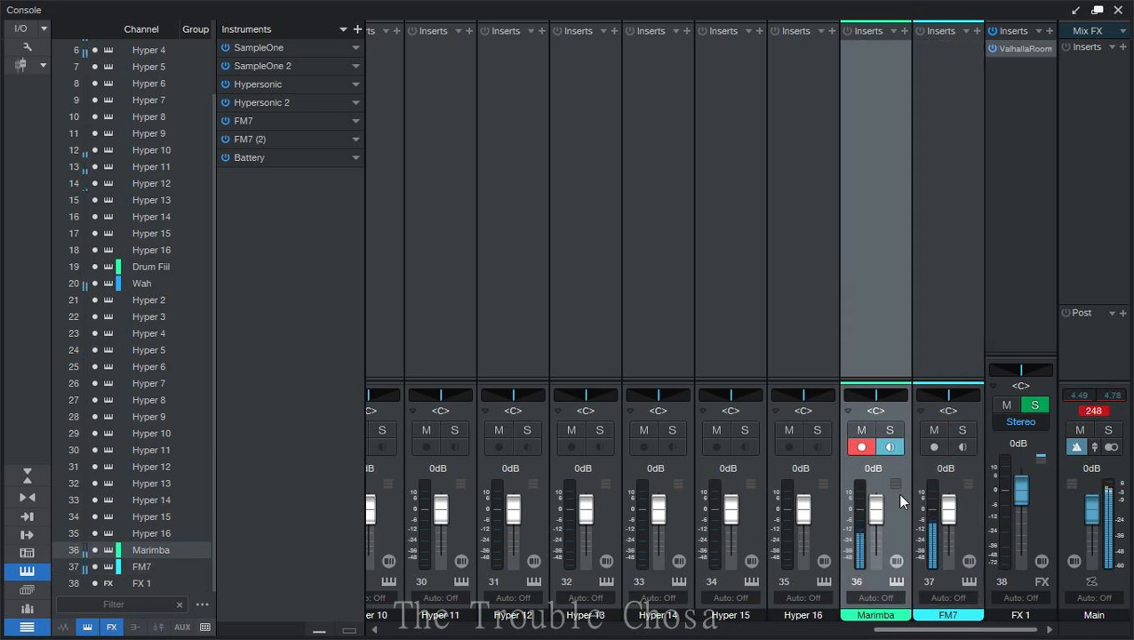
{"action": "left_click", "coordinate": [814, 254]}
{"action": "left_click", "coordinate": [863, 246]}
{"action": "scroll", "coordinate": [880, 297], "scroll_direction": "up", "scroll_amount": 3}
{"action": "scroll", "coordinate": [877, 293], "scroll_direction": "down", "scroll_amount": 3}
{"action": "left_click", "coordinate": [905, 31]}
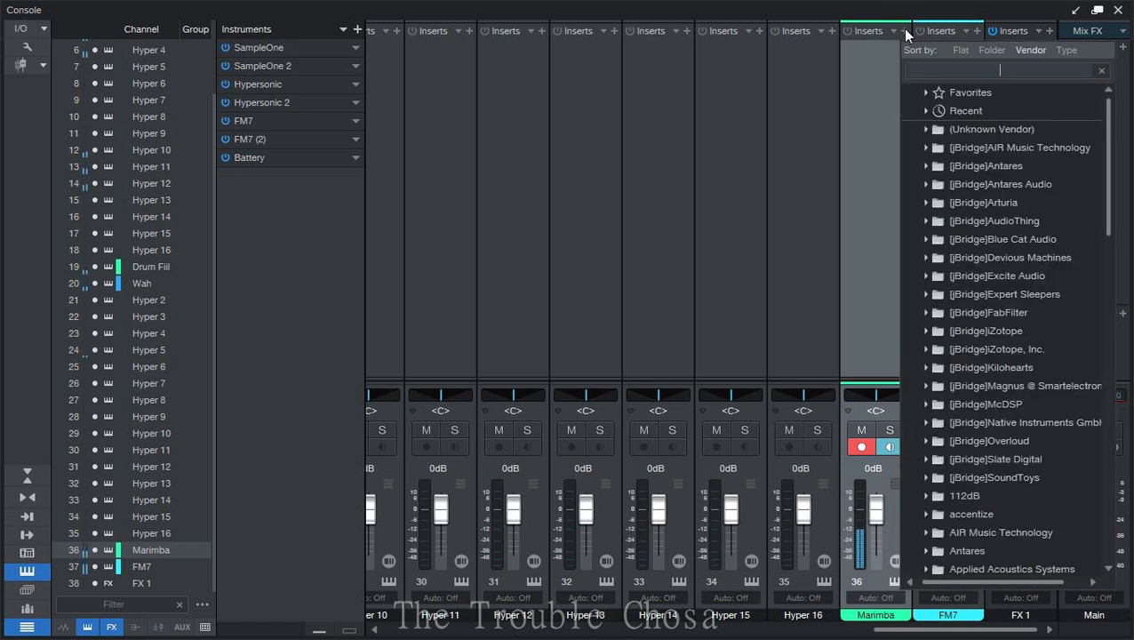
{"action": "left_click", "coordinate": [846, 129]}
{"action": "left_click", "coordinate": [809, 127]}
{"action": "left_click", "coordinate": [863, 122]}
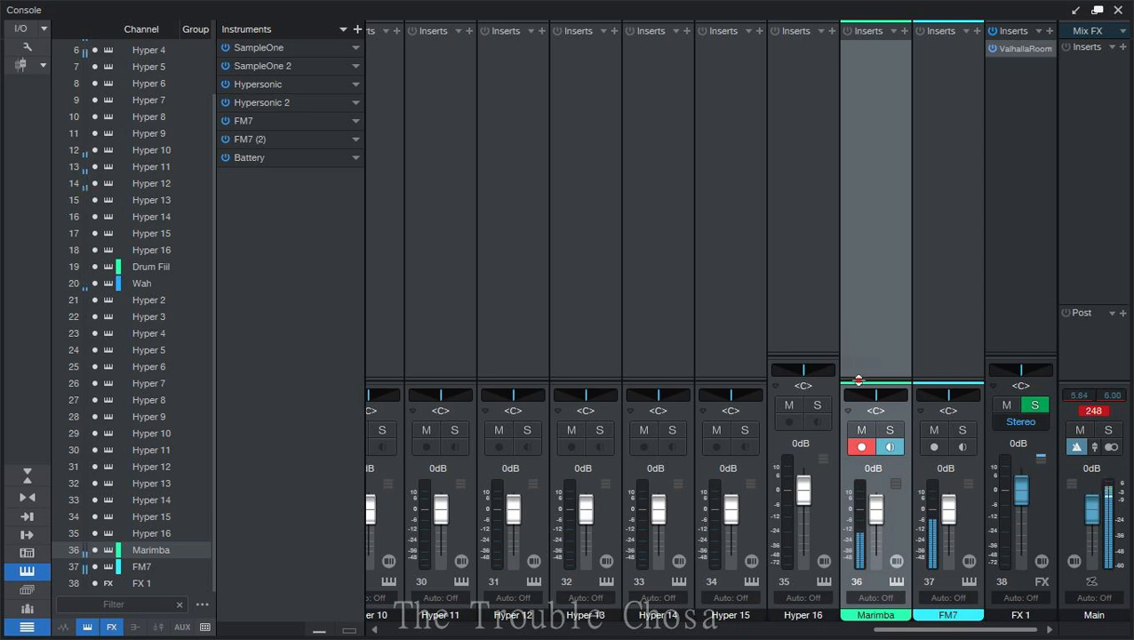
- Enlarge the fader area of the console's channel strips, dock the console, and hide it together with the browser
{"action": "left_click_drag", "start_coordinate": [858, 380], "coordinate": [875, 358]}
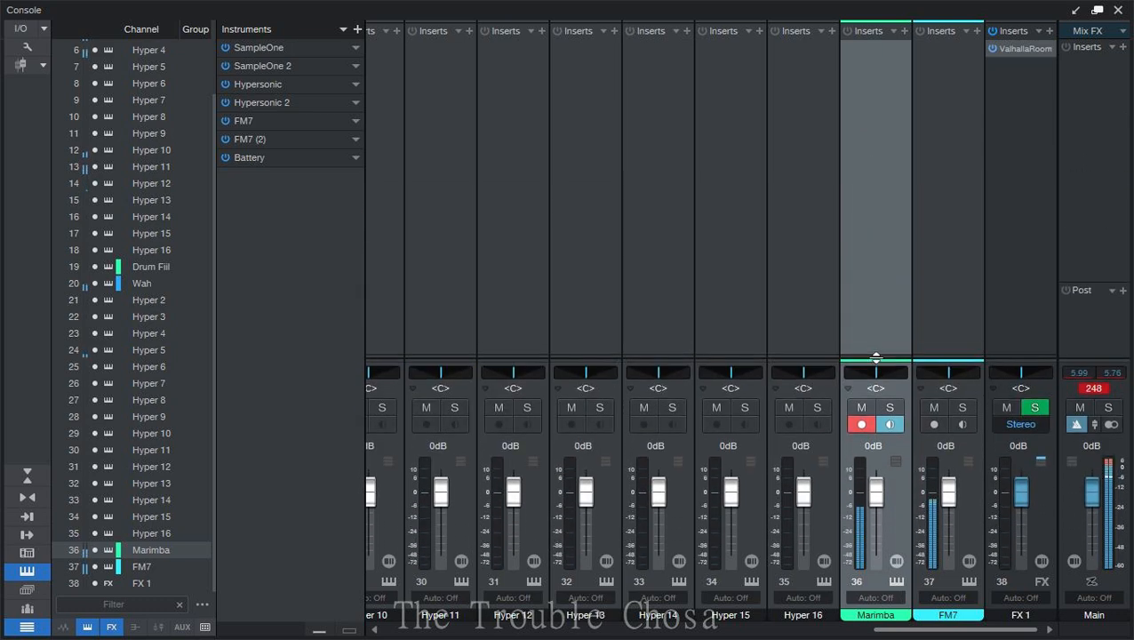
{"action": "left_click", "coordinate": [1097, 9]}
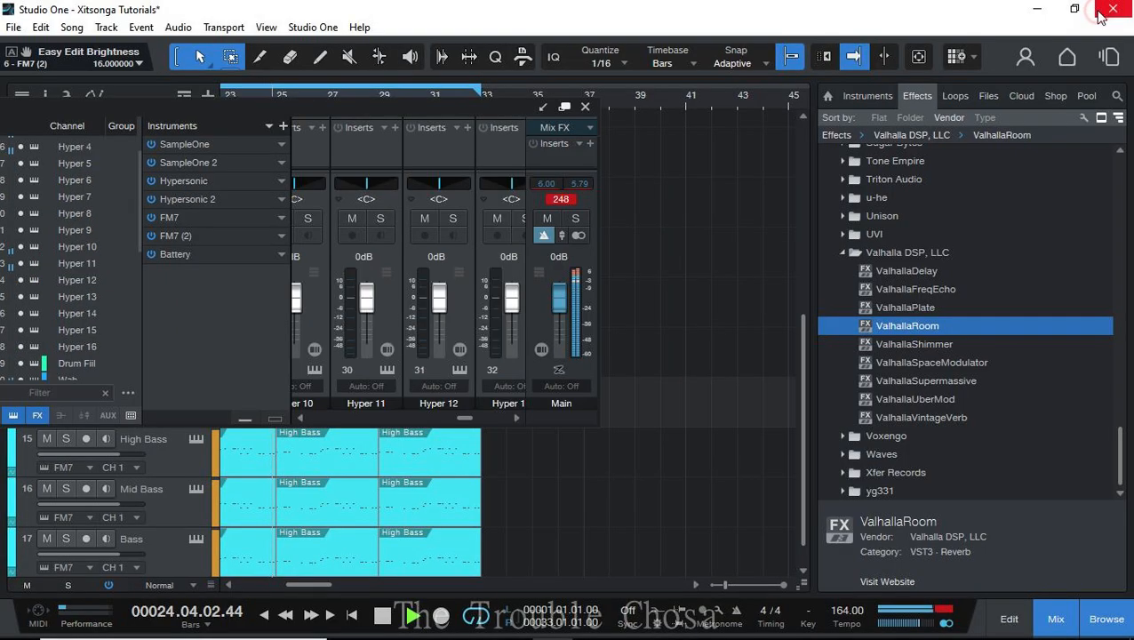
{"action": "left_click", "coordinate": [563, 111]}
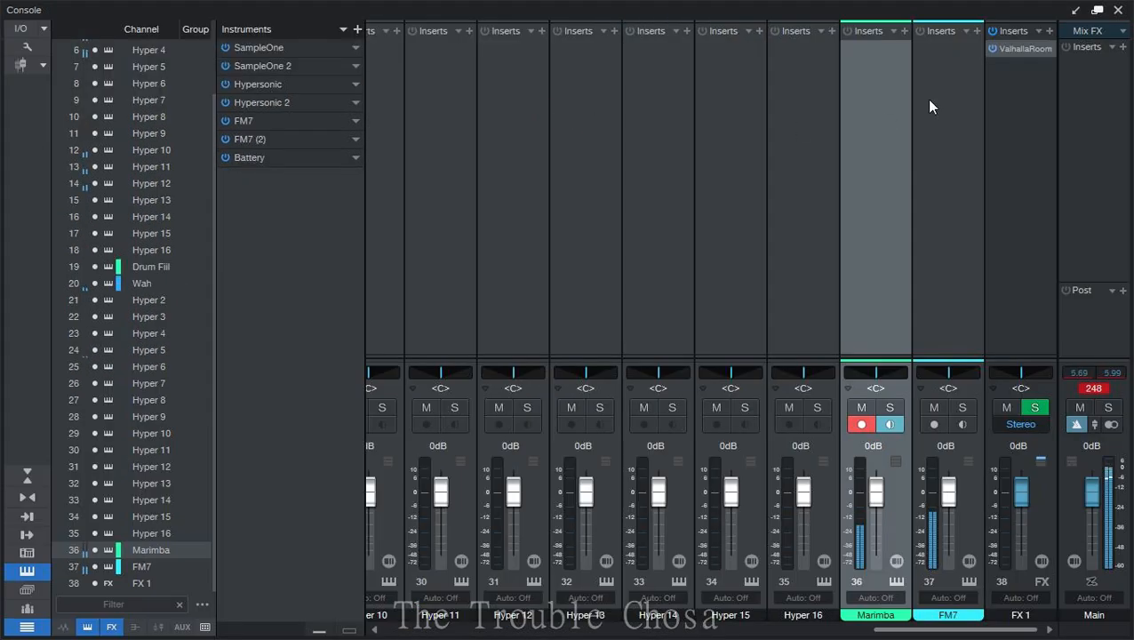
{"action": "left_click", "coordinate": [1076, 11]}
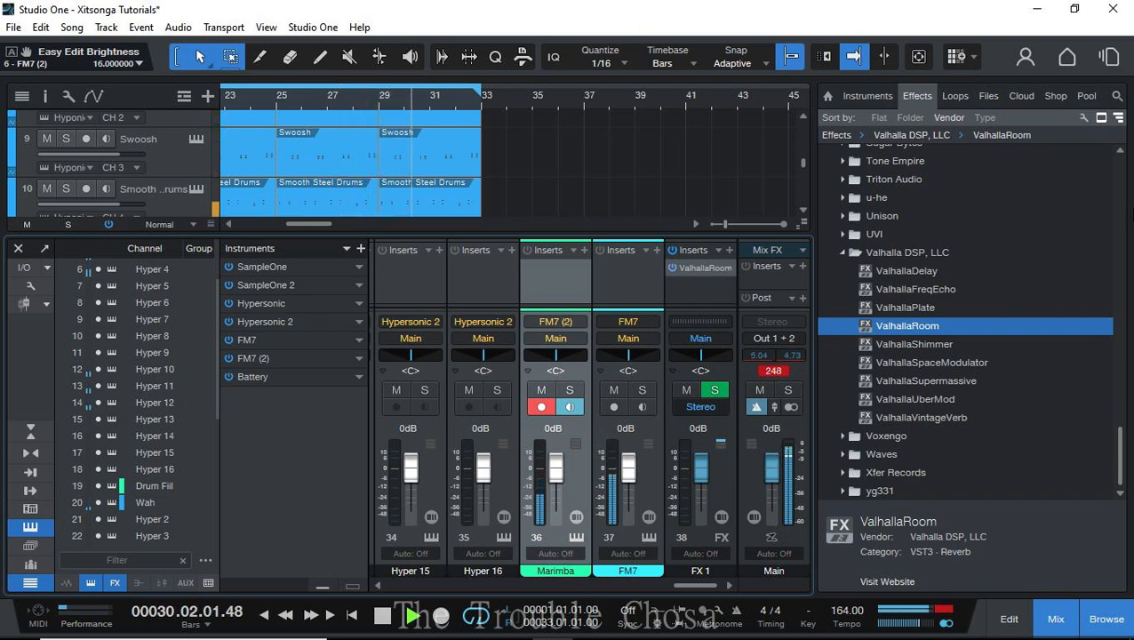
{"action": "left_click", "coordinate": [1106, 620]}
{"action": "left_click", "coordinate": [1062, 619]}
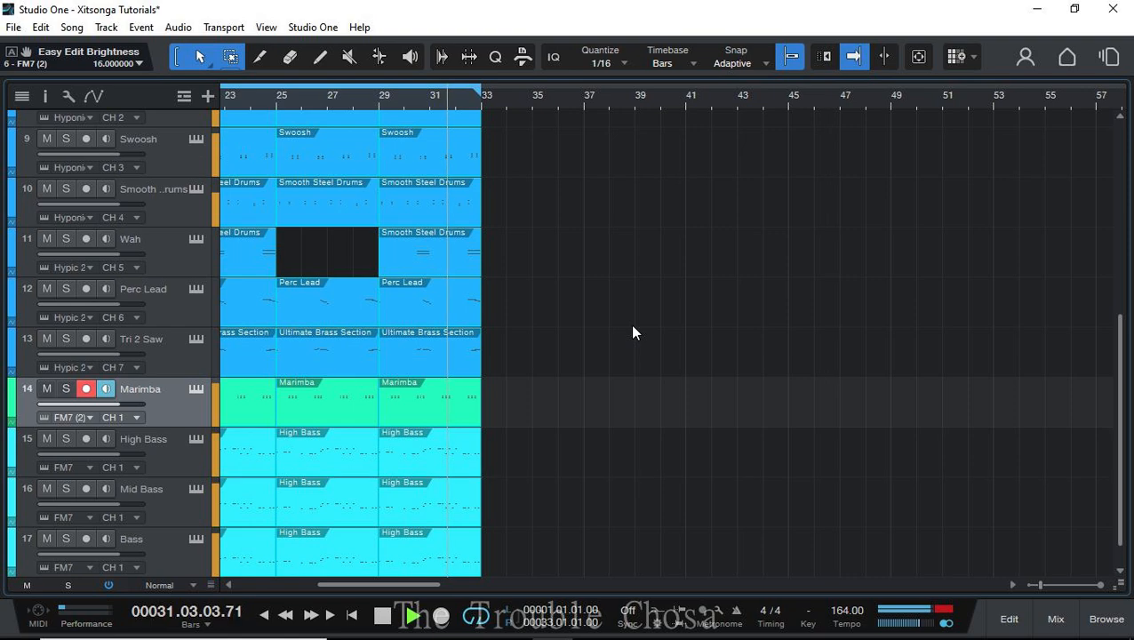
- Look over all tracks and events in the arrangement, from Kick down to Bass
{"action": "scroll", "coordinate": [639, 327], "scroll_direction": "down", "scroll_amount": 1}
{"action": "scroll", "coordinate": [640, 327], "scroll_direction": "up", "scroll_amount": 5}
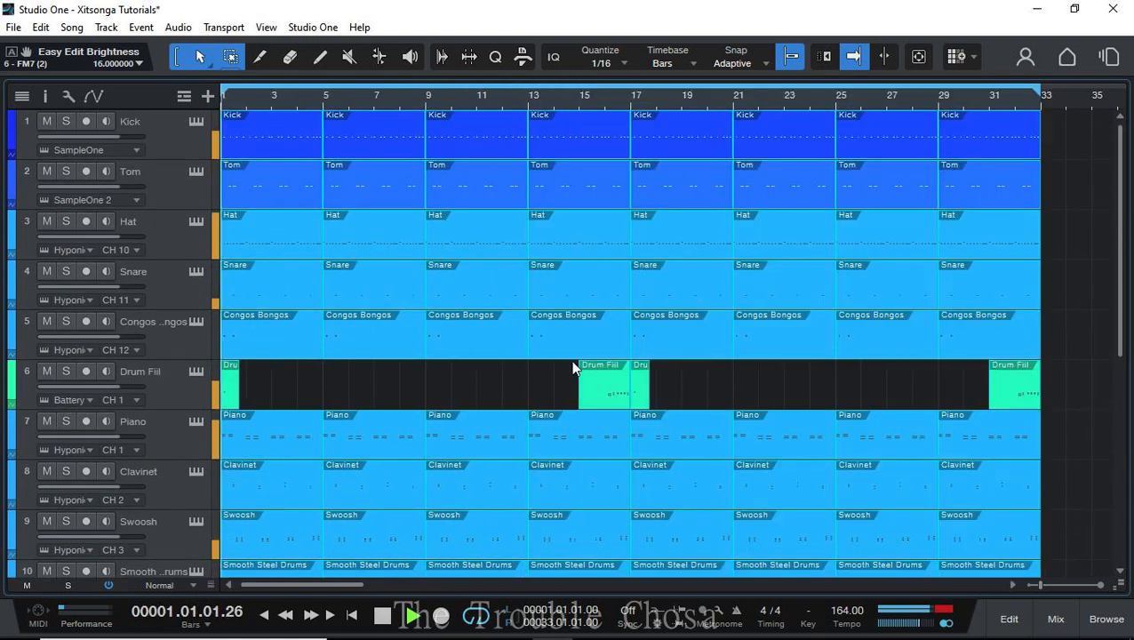
{"action": "scroll", "coordinate": [501, 494], "scroll_direction": "down", "scroll_amount": 5}
{"action": "scroll", "coordinate": [476, 487], "scroll_direction": "down", "scroll_amount": 3}
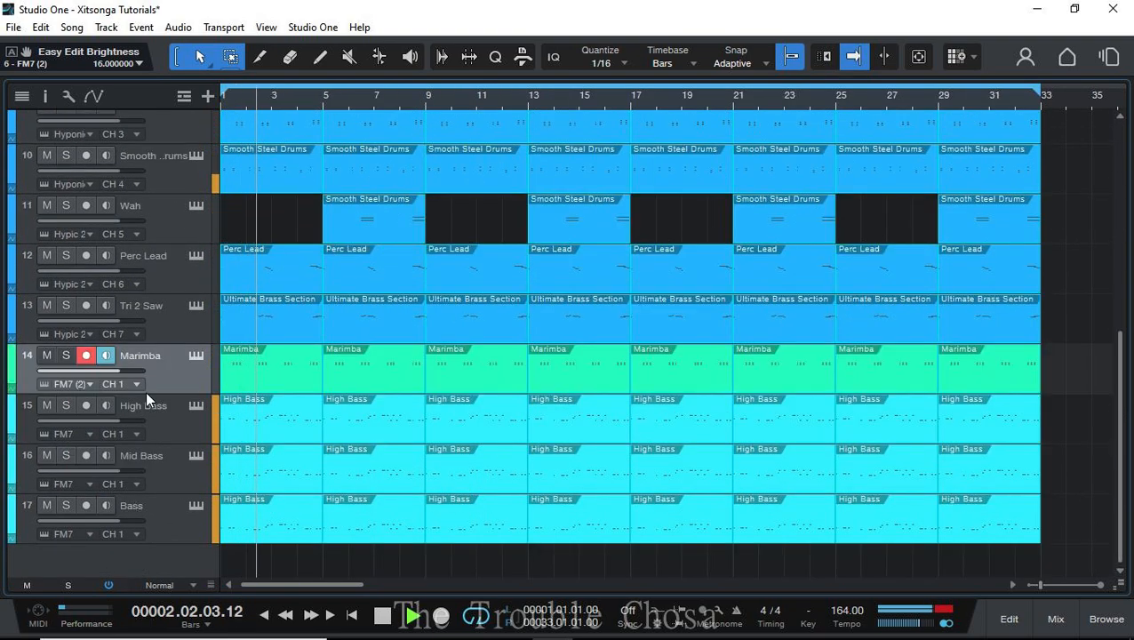
{"action": "scroll", "coordinate": [106, 217], "scroll_direction": "up", "scroll_amount": 4}
{"action": "scroll", "coordinate": [142, 200], "scroll_direction": "up", "scroll_amount": 3}
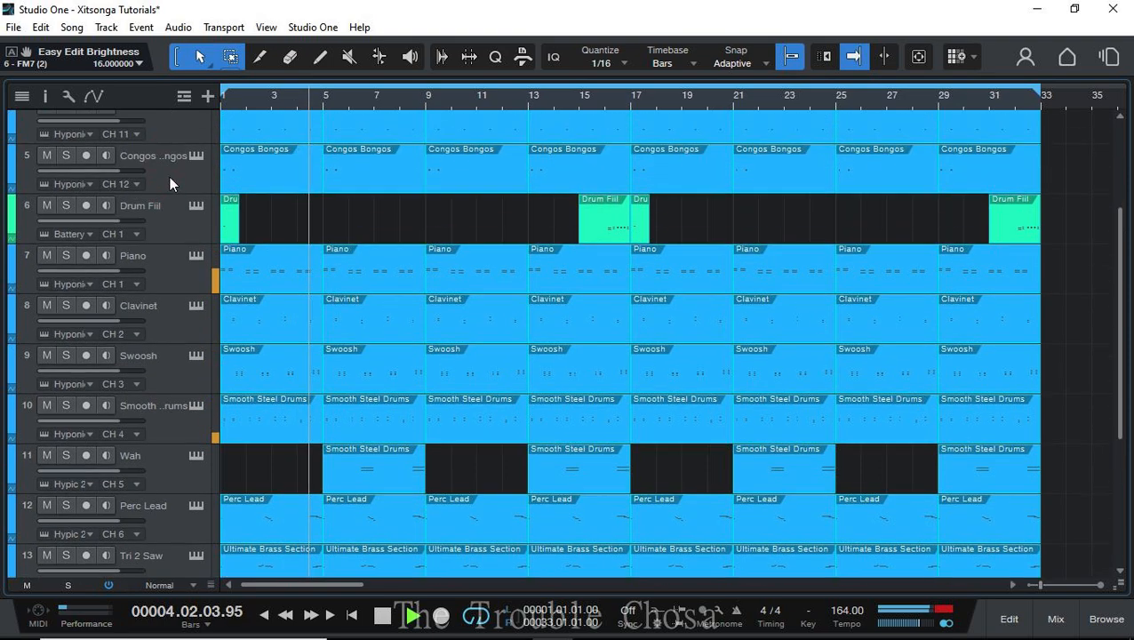
{"action": "scroll", "coordinate": [167, 182], "scroll_direction": "up", "scroll_amount": 1}
{"action": "left_click", "coordinate": [167, 182]}
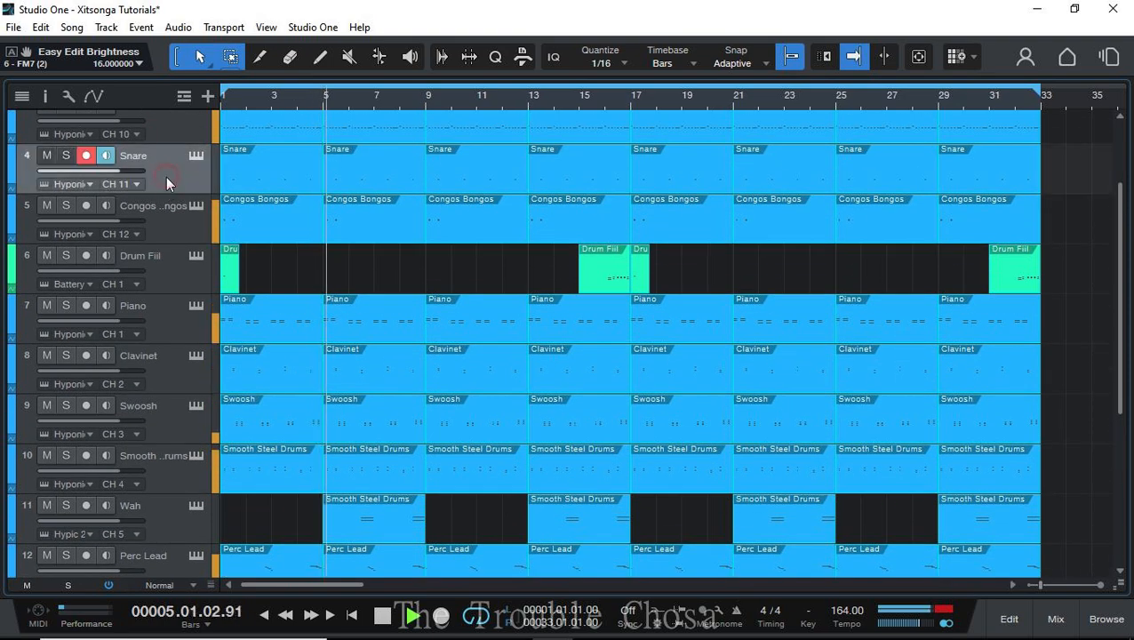
{"action": "scroll", "coordinate": [168, 187], "scroll_direction": "down", "scroll_amount": 4}
{"action": "scroll", "coordinate": [227, 274], "scroll_direction": "up", "scroll_amount": 6}
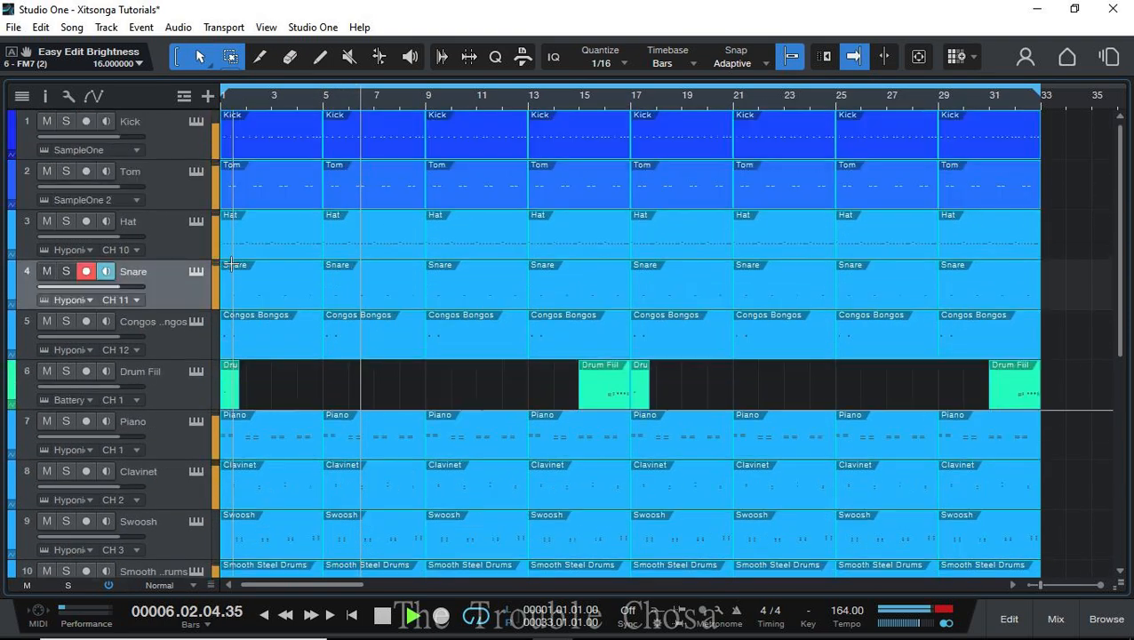
{"action": "scroll", "coordinate": [235, 274], "scroll_direction": "down", "scroll_amount": 5}
{"action": "scroll", "coordinate": [244, 276], "scroll_direction": "up", "scroll_amount": 5}
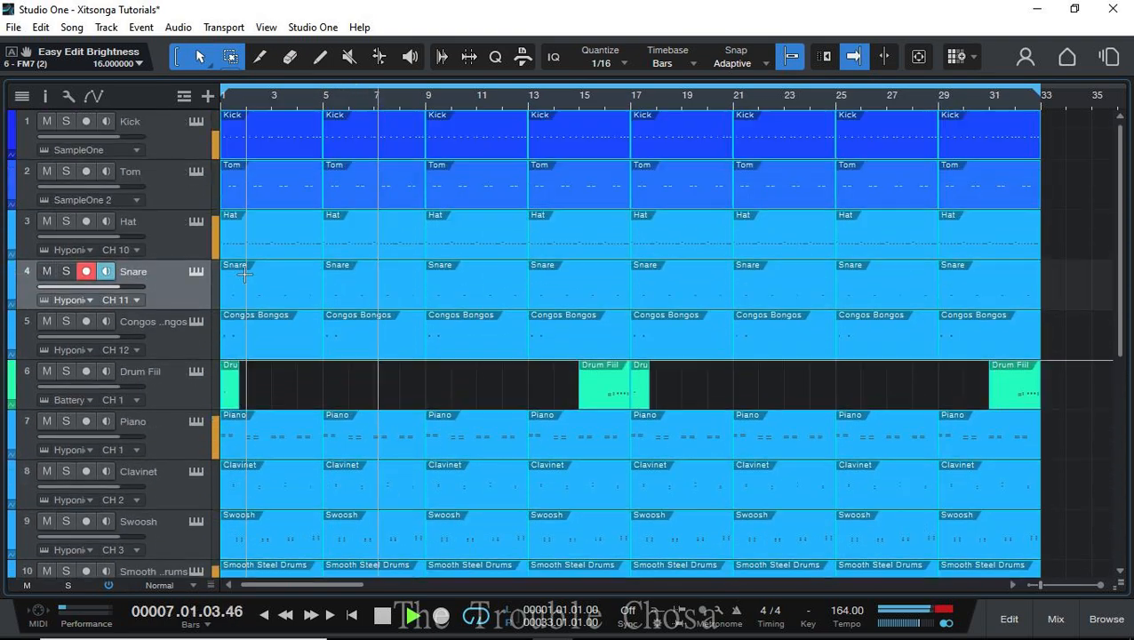
{"action": "left_click", "coordinate": [171, 138]}
{"action": "scroll", "coordinate": [348, 374], "scroll_direction": "down", "scroll_amount": 6}
{"action": "scroll", "coordinate": [348, 374], "scroll_direction": "down", "scroll_amount": 2}
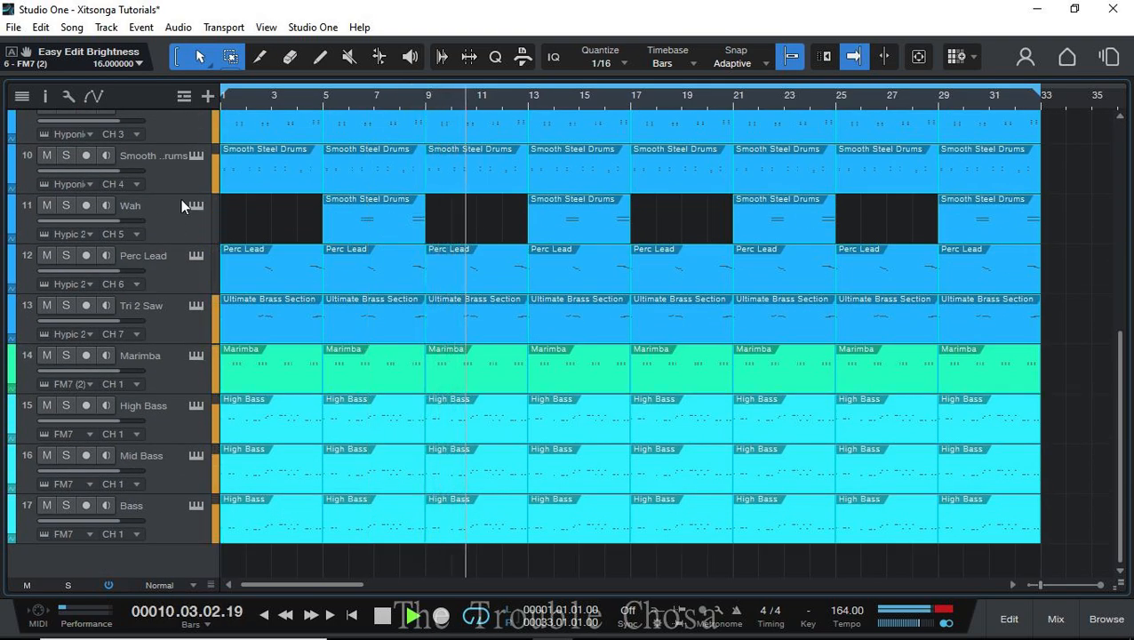
- Show the floating Time Display, check its available options during playback, and close it again
{"action": "left_click", "coordinate": [266, 27]}
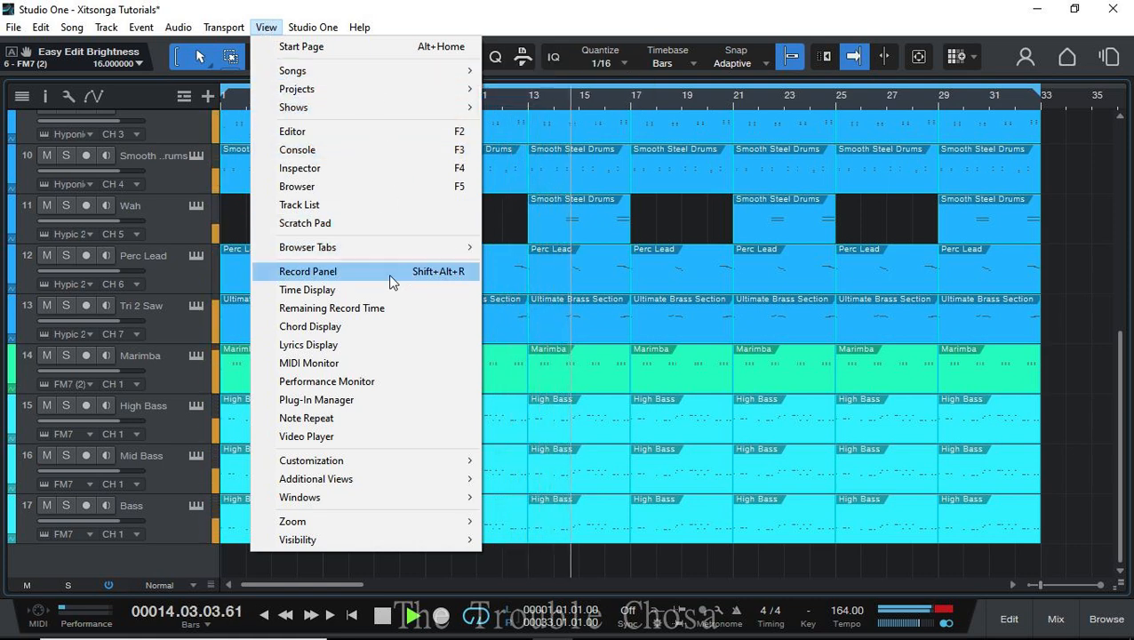
{"action": "left_click", "coordinate": [354, 289]}
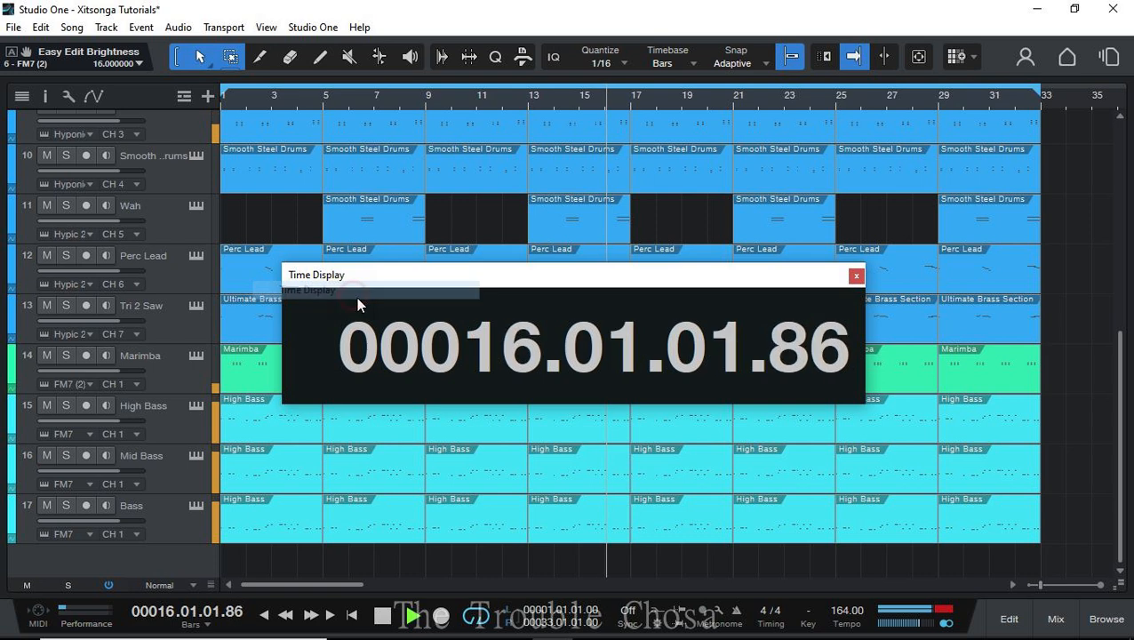
{"action": "right_click", "coordinate": [539, 332]}
{"action": "left_click", "coordinate": [514, 318]}
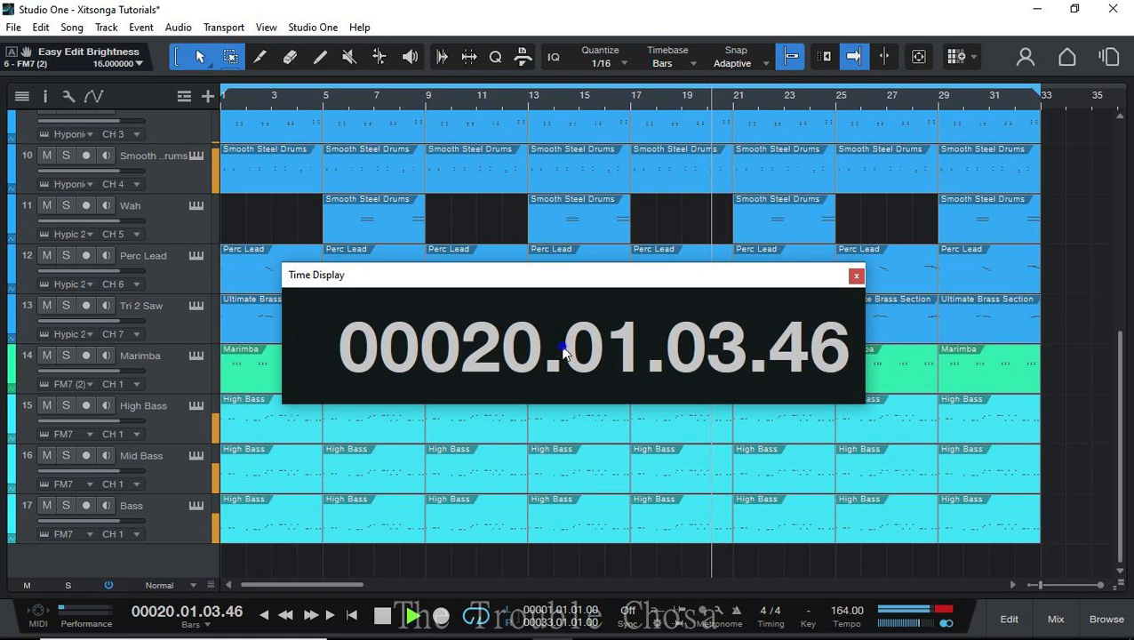
{"action": "right_click", "coordinate": [624, 352]}
{"action": "left_click", "coordinate": [589, 353]}
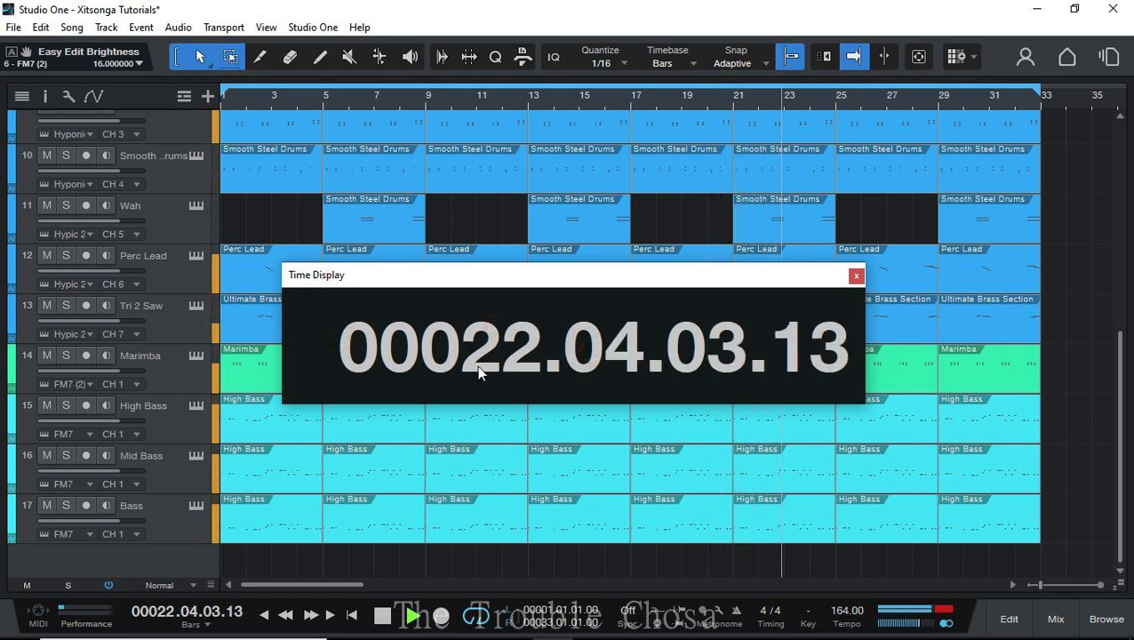
{"action": "right_click", "coordinate": [498, 343]}
{"action": "left_click", "coordinate": [551, 297]}
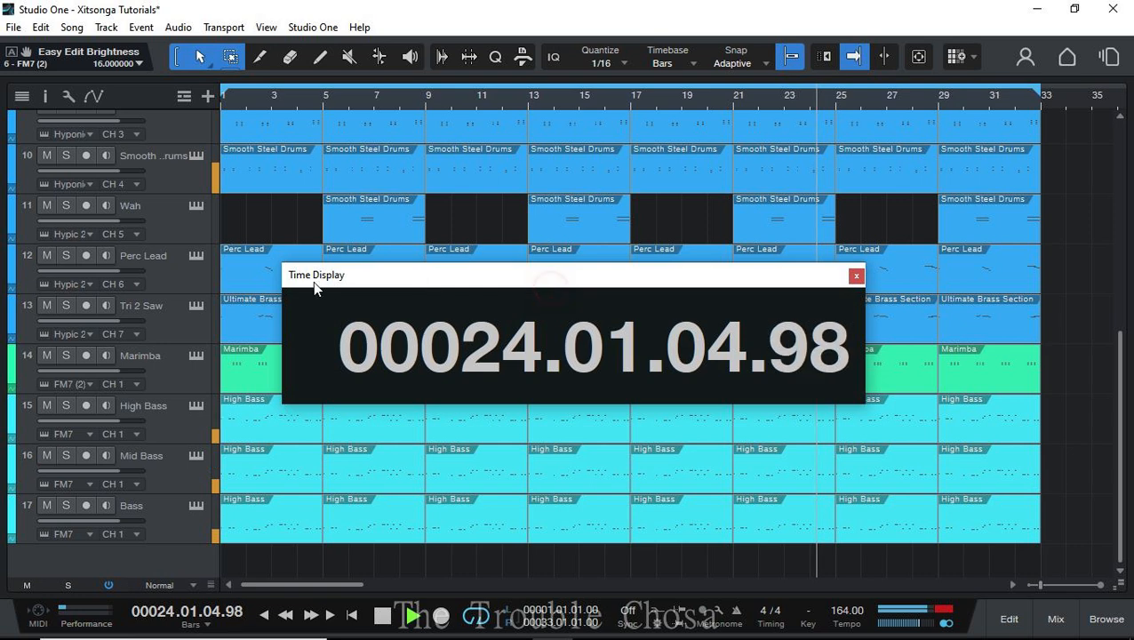
{"action": "left_click_drag", "start_coordinate": [303, 276], "coordinate": [371, 165]}
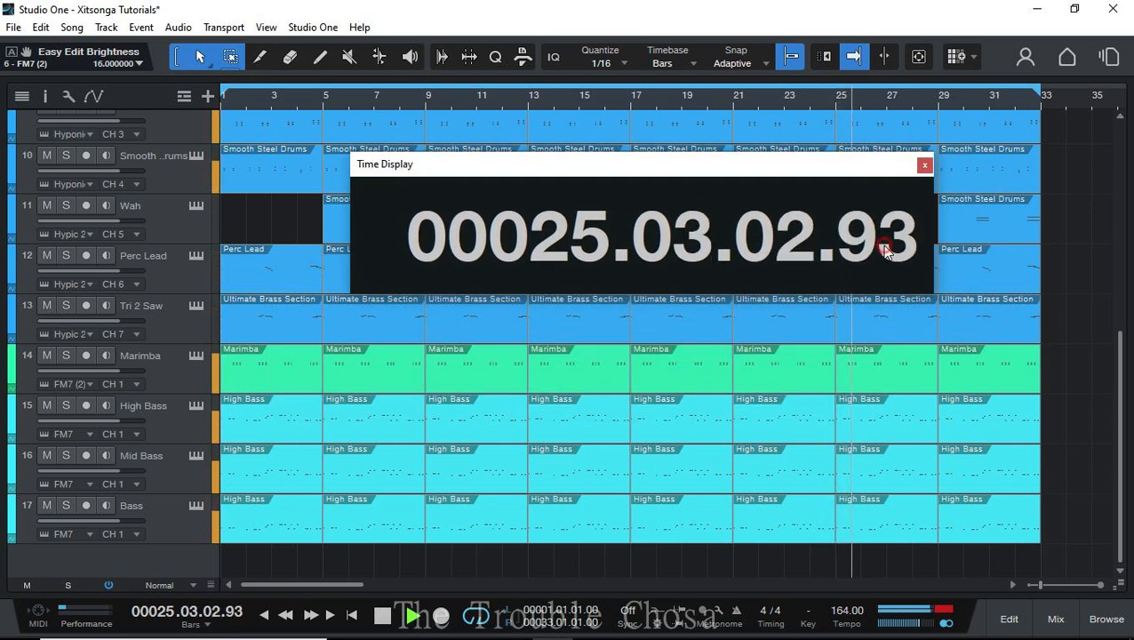
{"action": "right_click", "coordinate": [399, 245]}
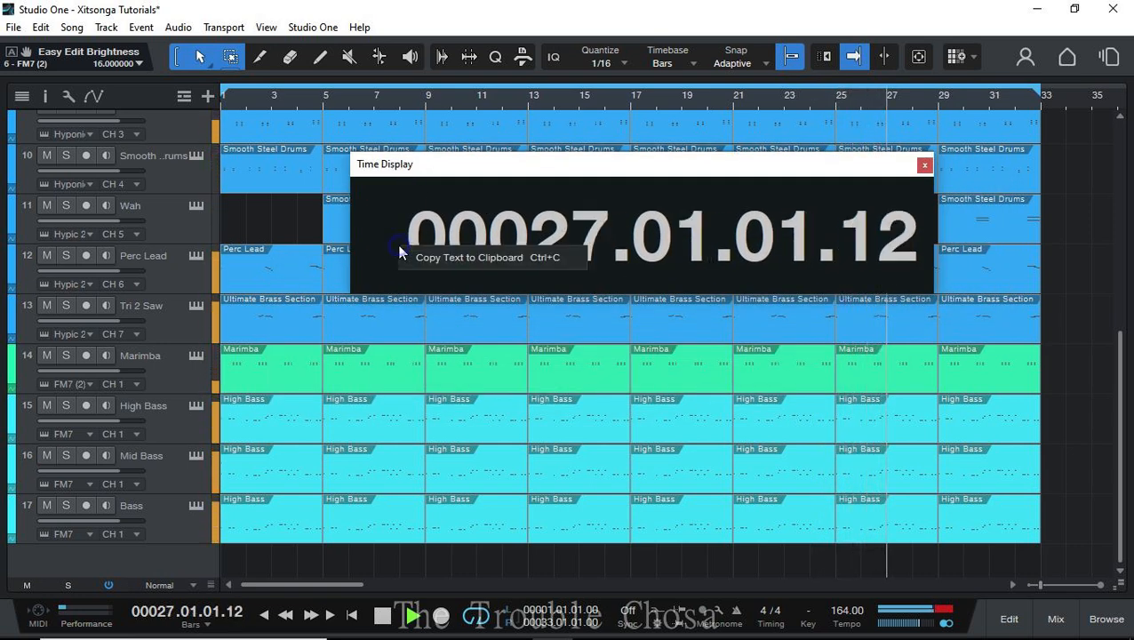
{"action": "left_click", "coordinate": [754, 238]}
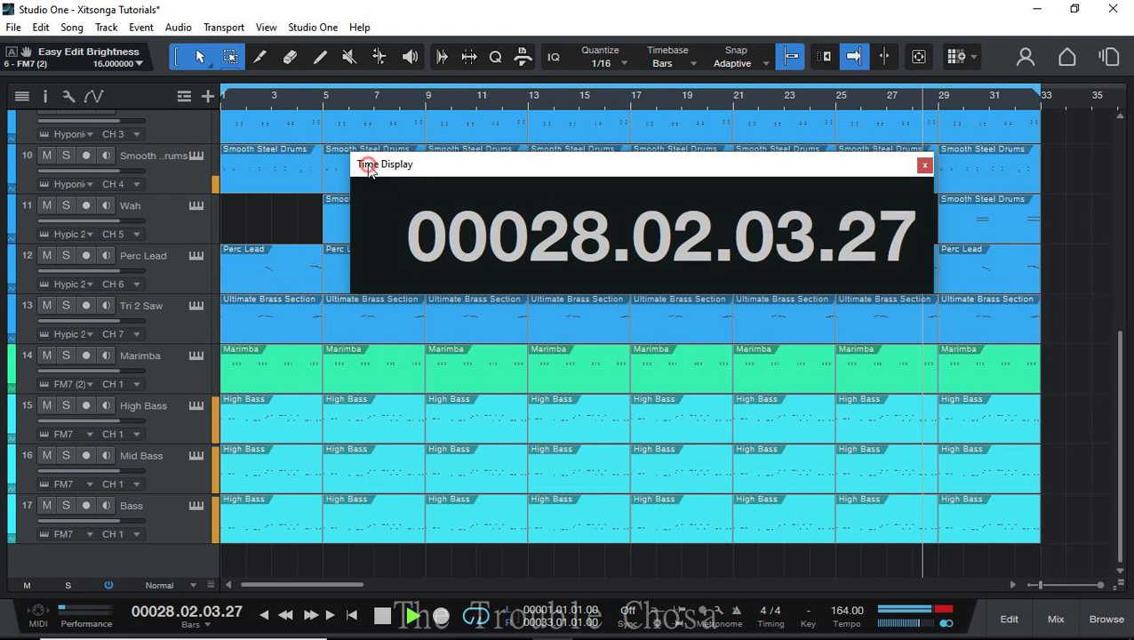
{"action": "left_click", "coordinate": [924, 165]}
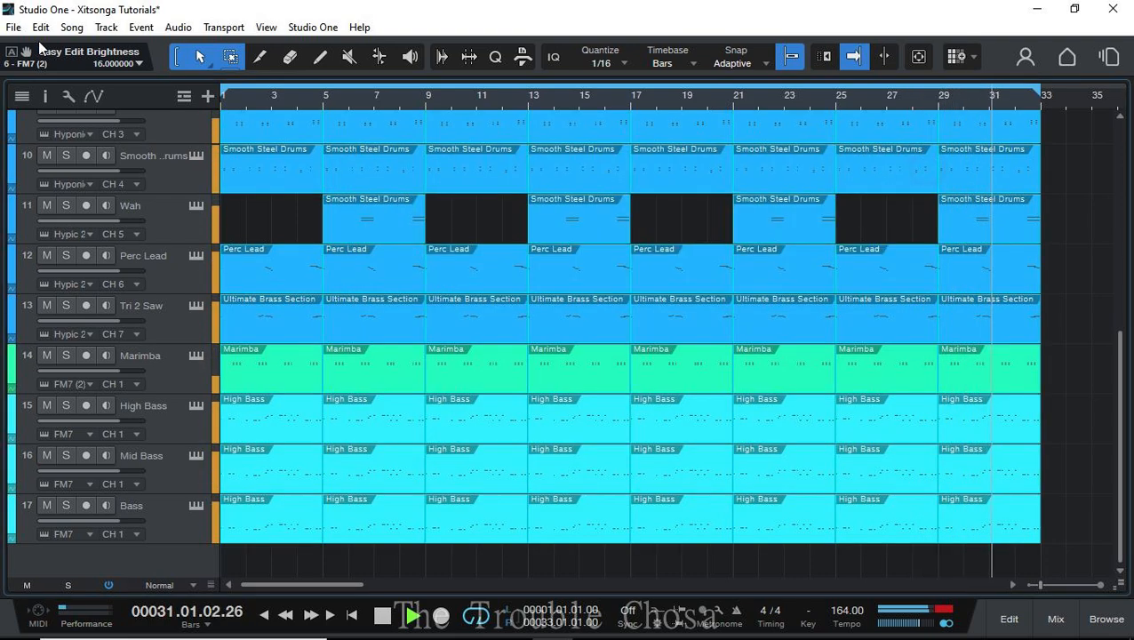
{"action": "left_click", "coordinate": [179, 28]}
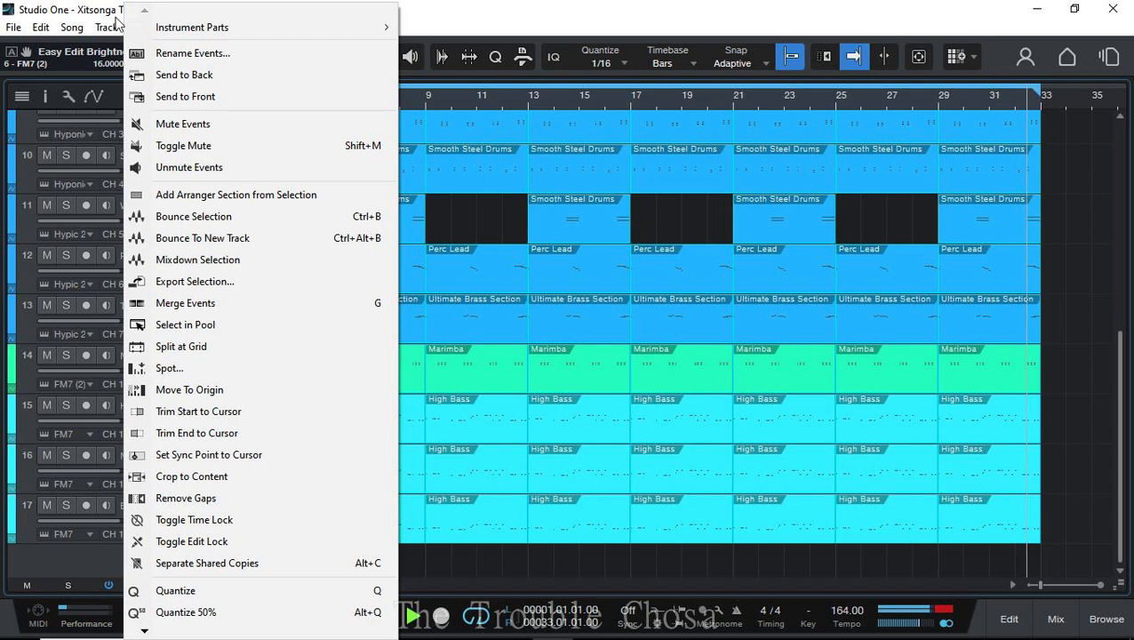
{"action": "mouse_move", "coordinate": [124, 26]}
{"action": "left_click", "coordinate": [462, 22]}
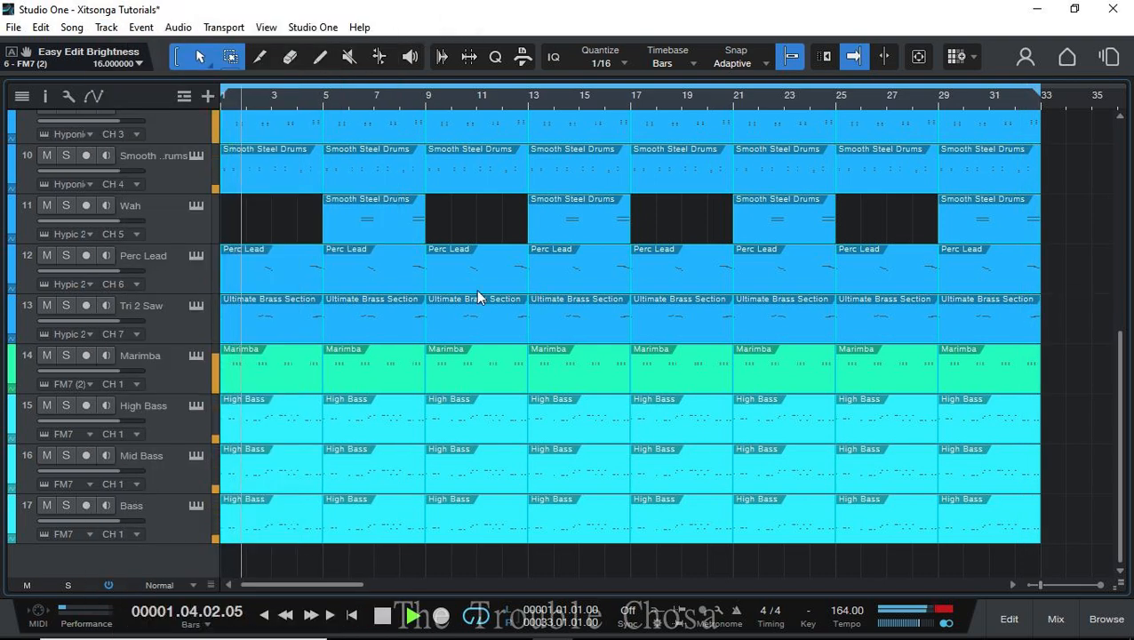
{"action": "scroll", "coordinate": [247, 271], "scroll_direction": "up", "scroll_amount": 3}
{"action": "scroll", "coordinate": [257, 272], "scroll_direction": "down", "scroll_amount": 3}
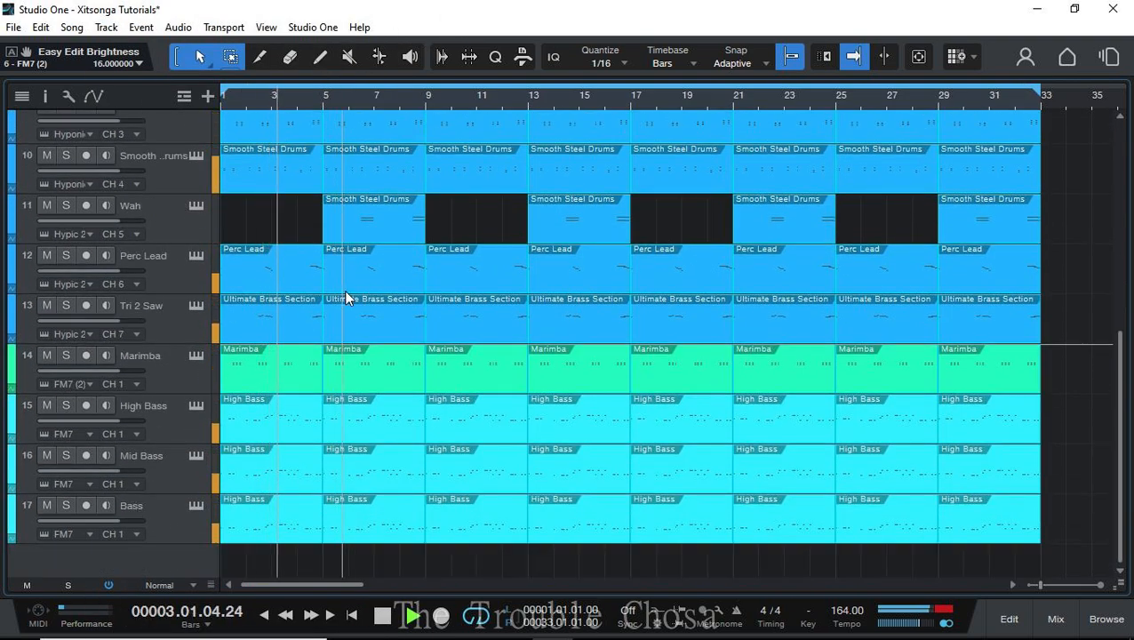
{"action": "mouse_move", "coordinate": [874, 624]}
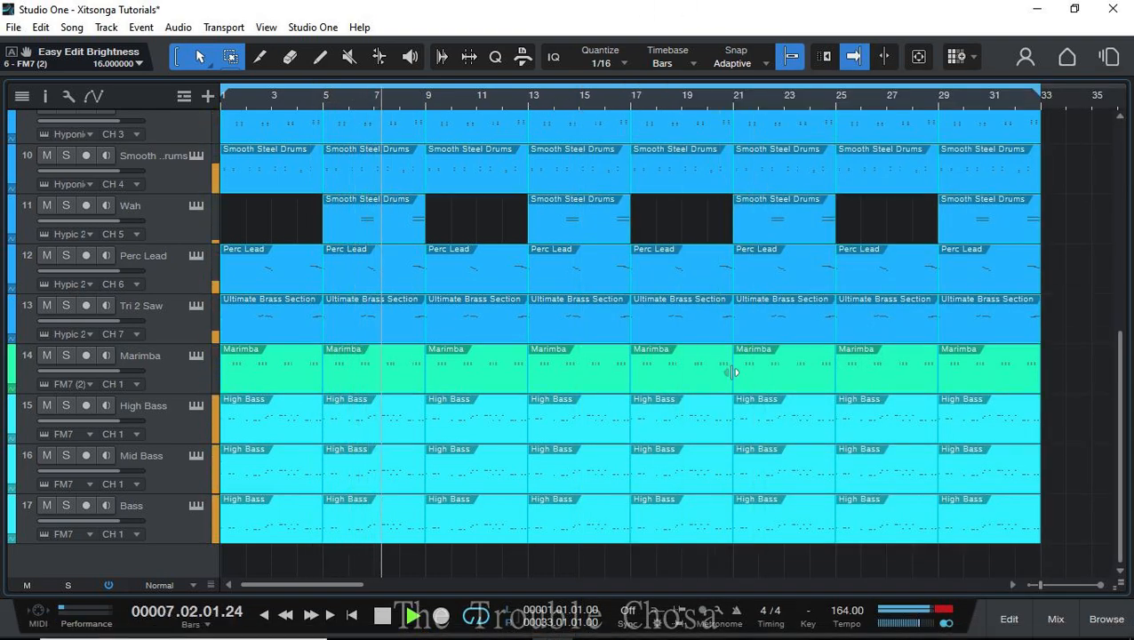
- Duplicate all events of the 32-bar arrangement twice, extending the song and its loop range to bar 129
{"action": "scroll", "coordinate": [293, 247], "scroll_direction": "up", "scroll_amount": 9}
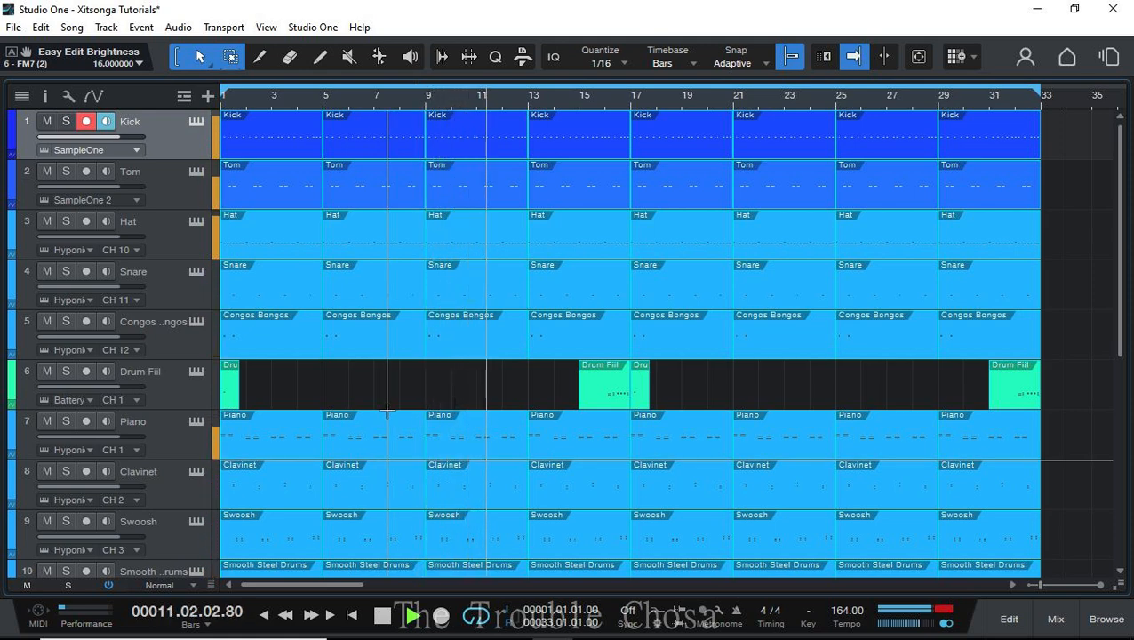
{"action": "key", "text": "d"}
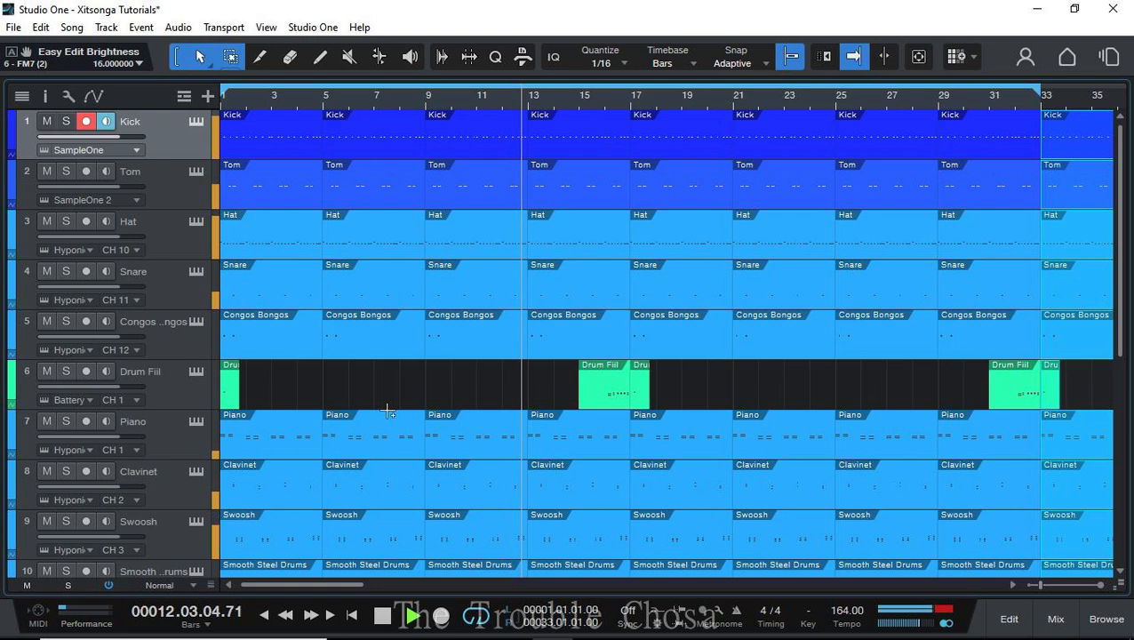
{"action": "key", "text": "d"}
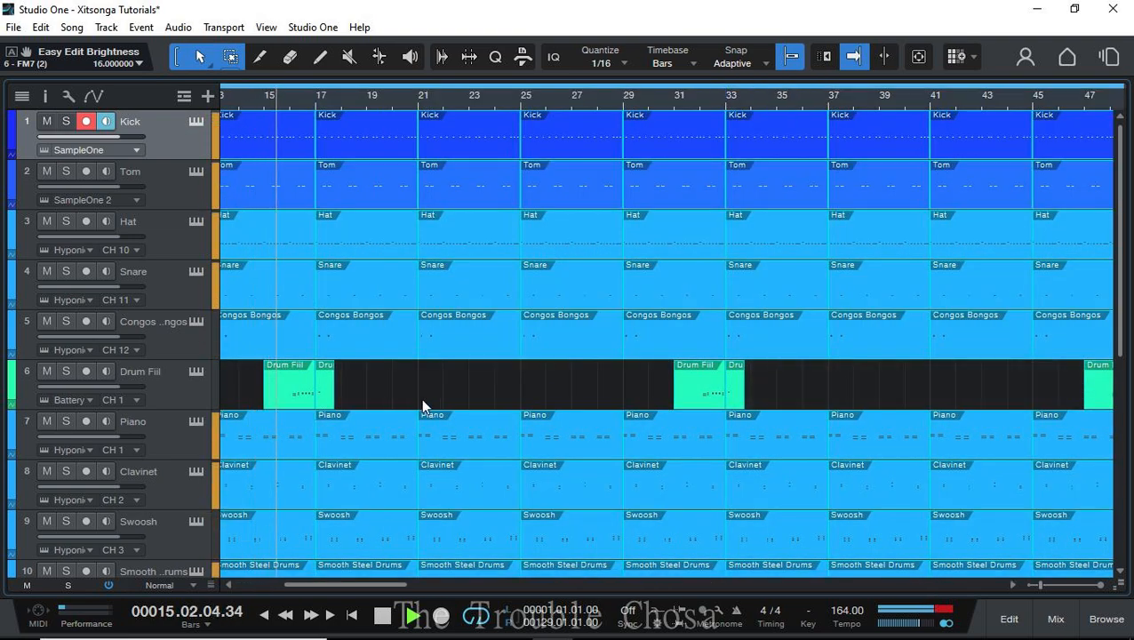
{"action": "scroll", "coordinate": [430, 99], "scroll_direction": "down", "scroll_amount": 5}
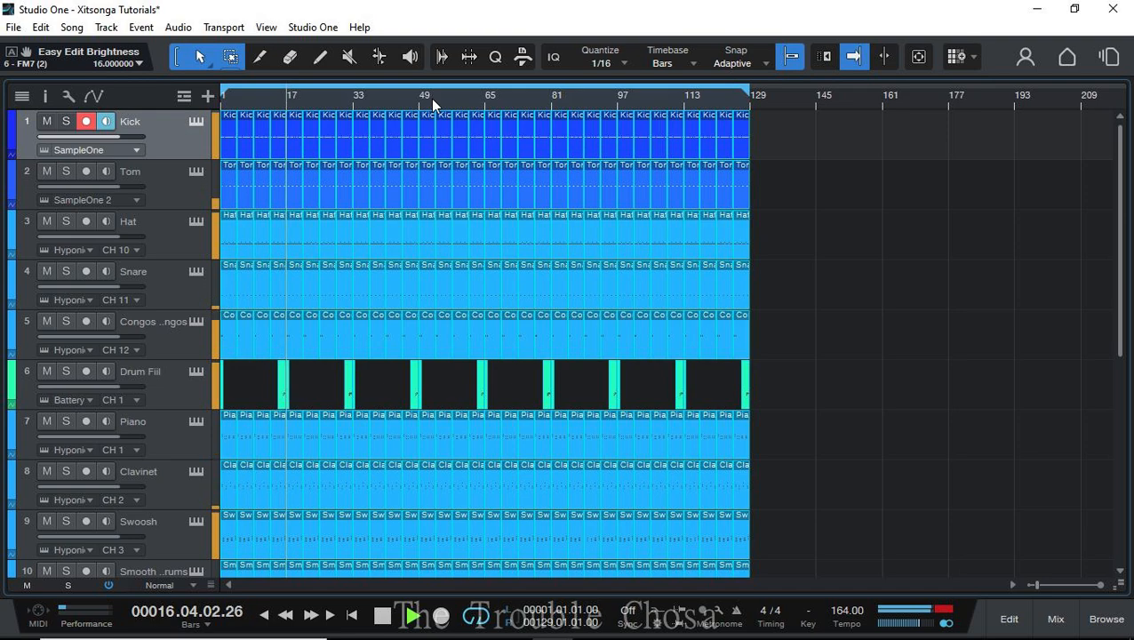
- Look over the events of all tracks, from Kick to Bass, in the arrangement extended to bar 129 during playback
{"action": "scroll", "coordinate": [572, 233], "scroll_direction": "down", "scroll_amount": 1}
{"action": "scroll", "coordinate": [571, 234], "scroll_direction": "down", "scroll_amount": 4}
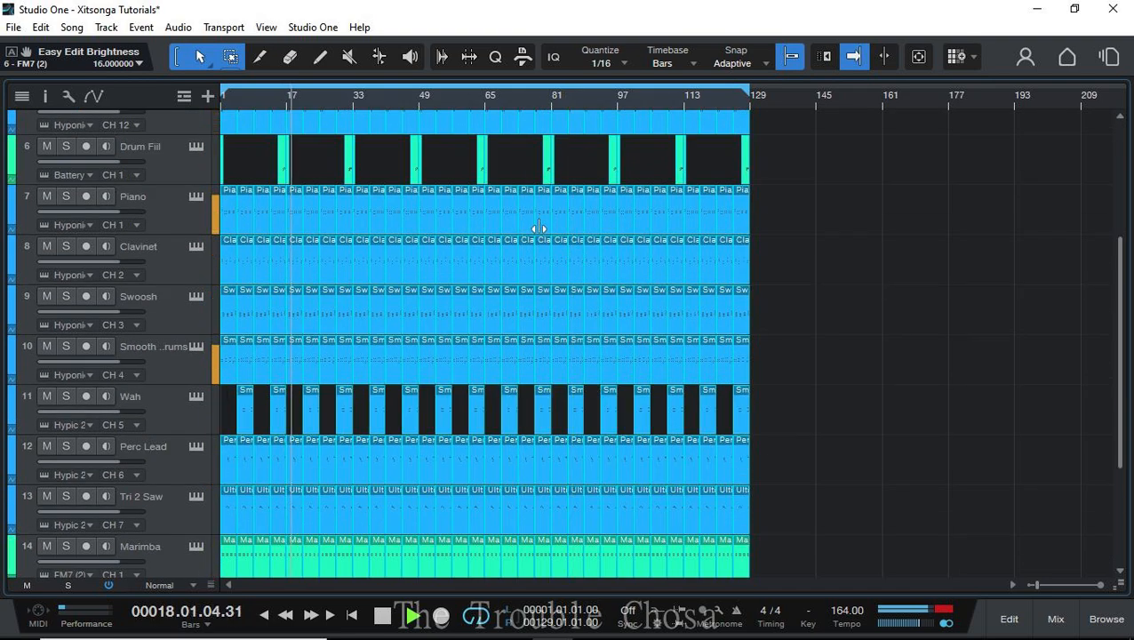
{"action": "scroll", "coordinate": [539, 227], "scroll_direction": "down", "scroll_amount": 4}
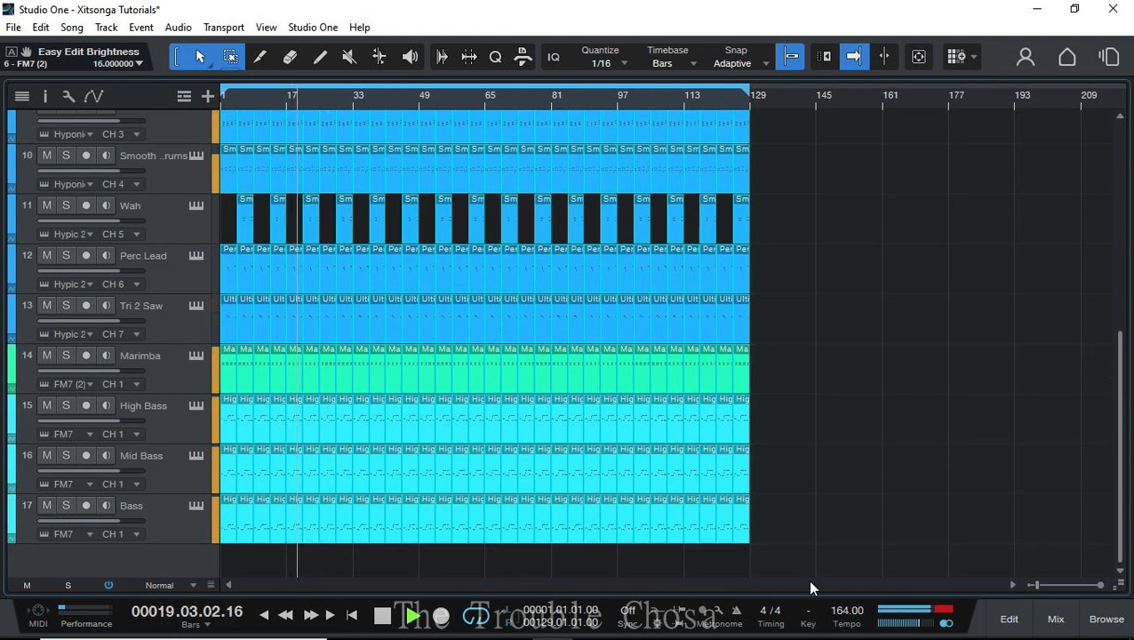
{"action": "scroll", "coordinate": [569, 265], "scroll_direction": "up", "scroll_amount": 10}
{"action": "left_click", "coordinate": [86, 122]}
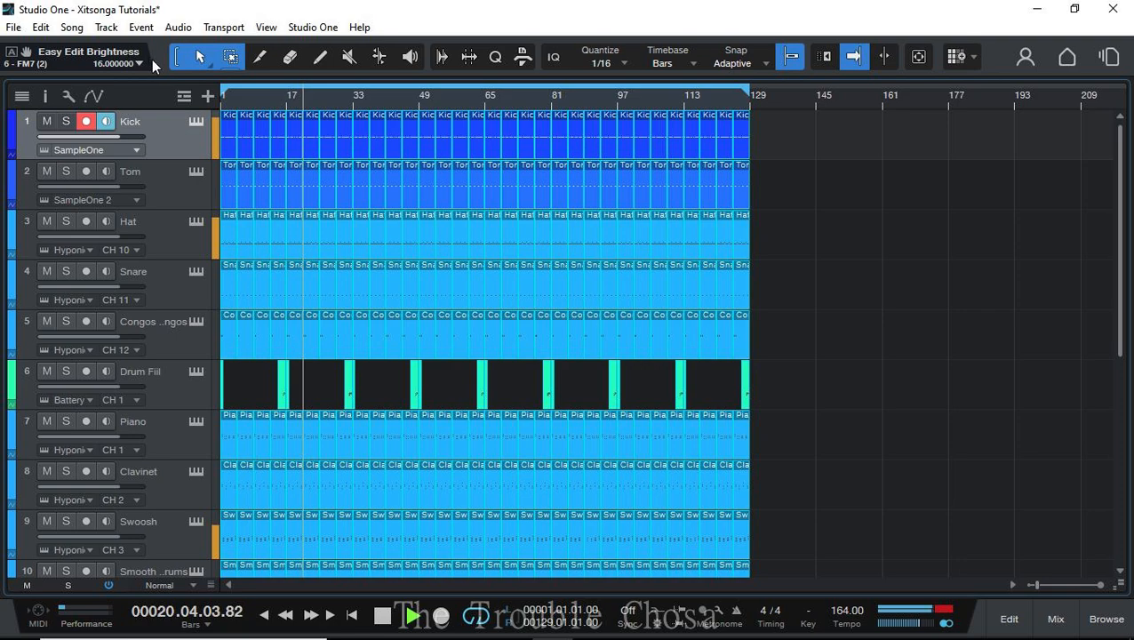
{"action": "scroll", "coordinate": [244, 97], "scroll_direction": "up", "scroll_amount": 5}
{"action": "scroll", "coordinate": [244, 97], "scroll_direction": "down", "scroll_amount": 3}
{"action": "scroll", "coordinate": [582, 248], "scroll_direction": "down", "scroll_amount": 6}
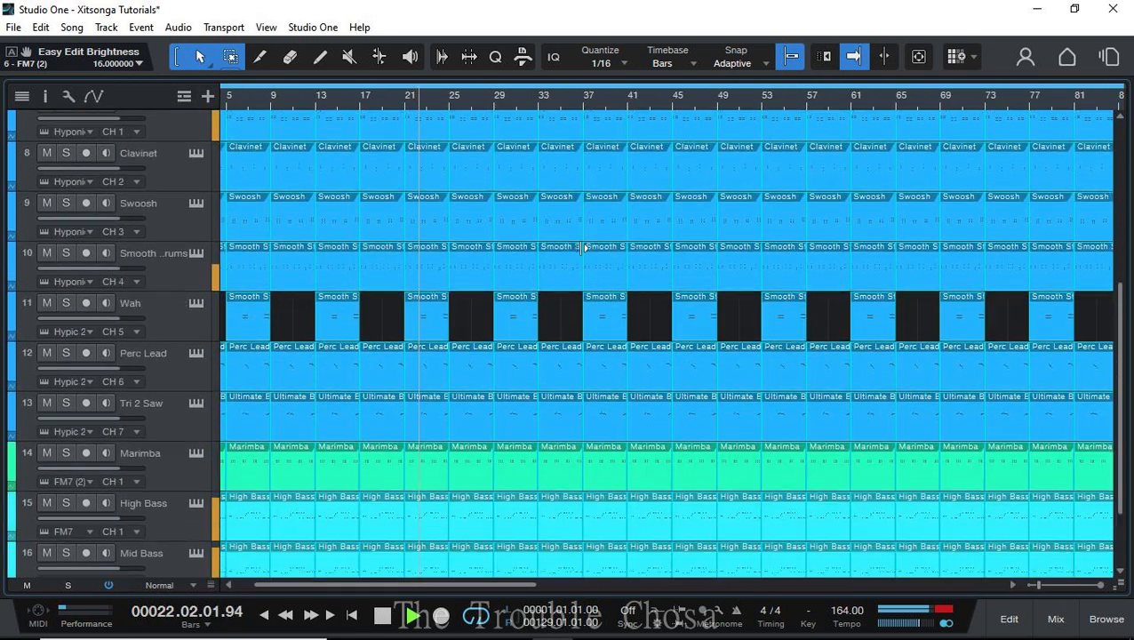
{"action": "scroll", "coordinate": [582, 248], "scroll_direction": "down", "scroll_amount": 1}
{"action": "scroll", "coordinate": [339, 285], "scroll_direction": "down", "scroll_amount": 1}
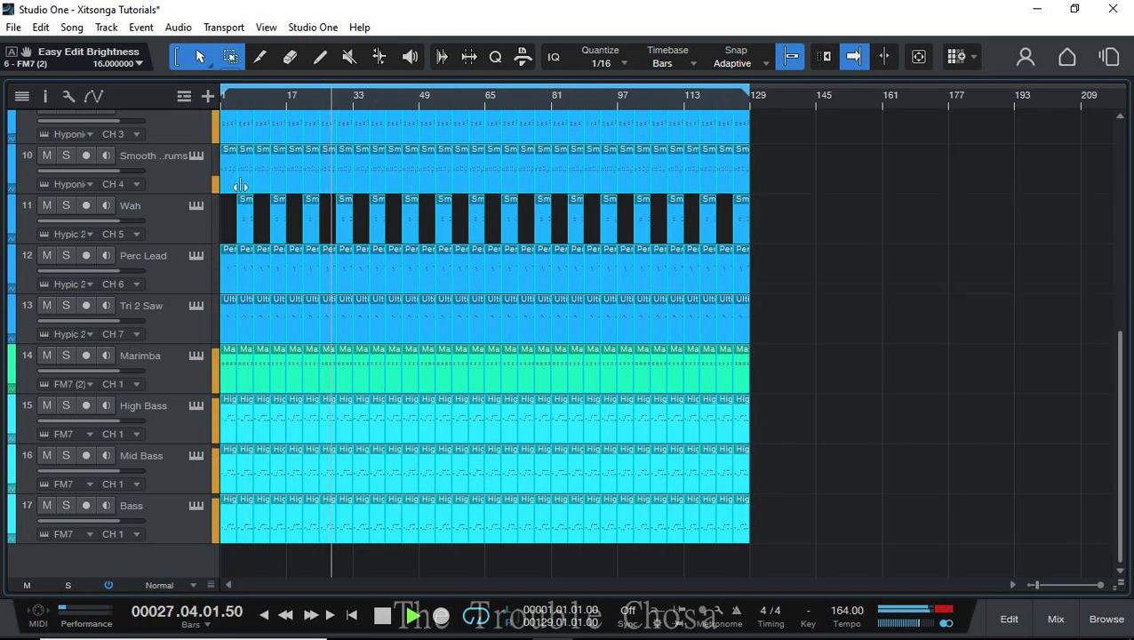
- Revert the arrangement and its loop range to the 16-bar version ending at bar 17, check all tracks, and save the song
{"action": "scroll", "coordinate": [239, 102], "scroll_direction": "up", "scroll_amount": 8}
{"action": "scroll", "coordinate": [239, 101], "scroll_direction": "down", "scroll_amount": 5}
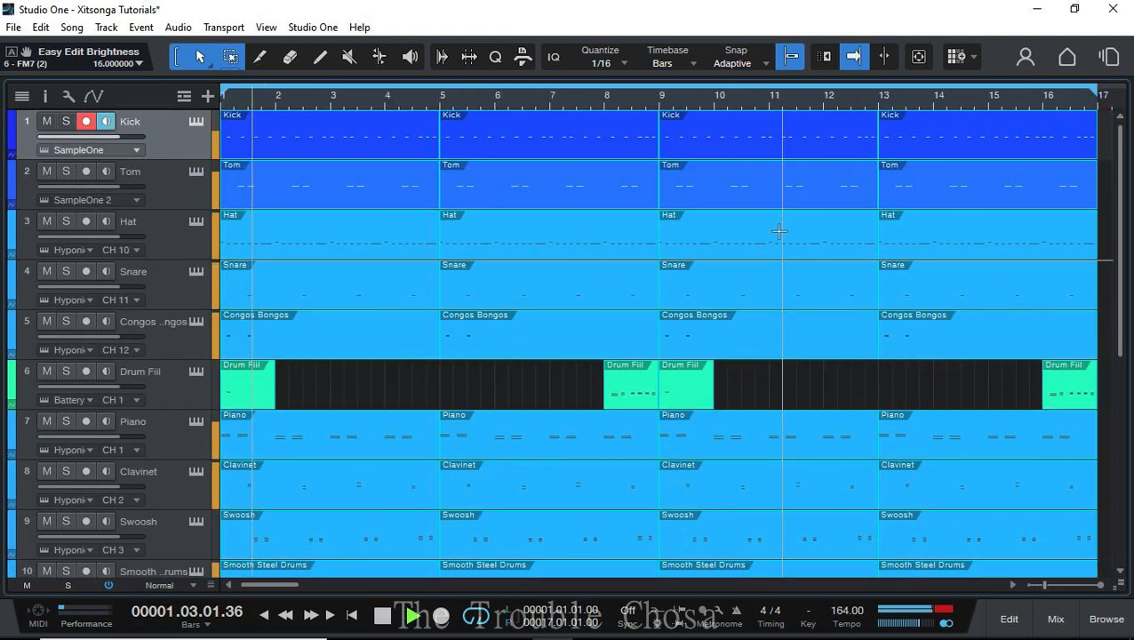
{"action": "scroll", "coordinate": [728, 283], "scroll_direction": "down", "scroll_amount": 8}
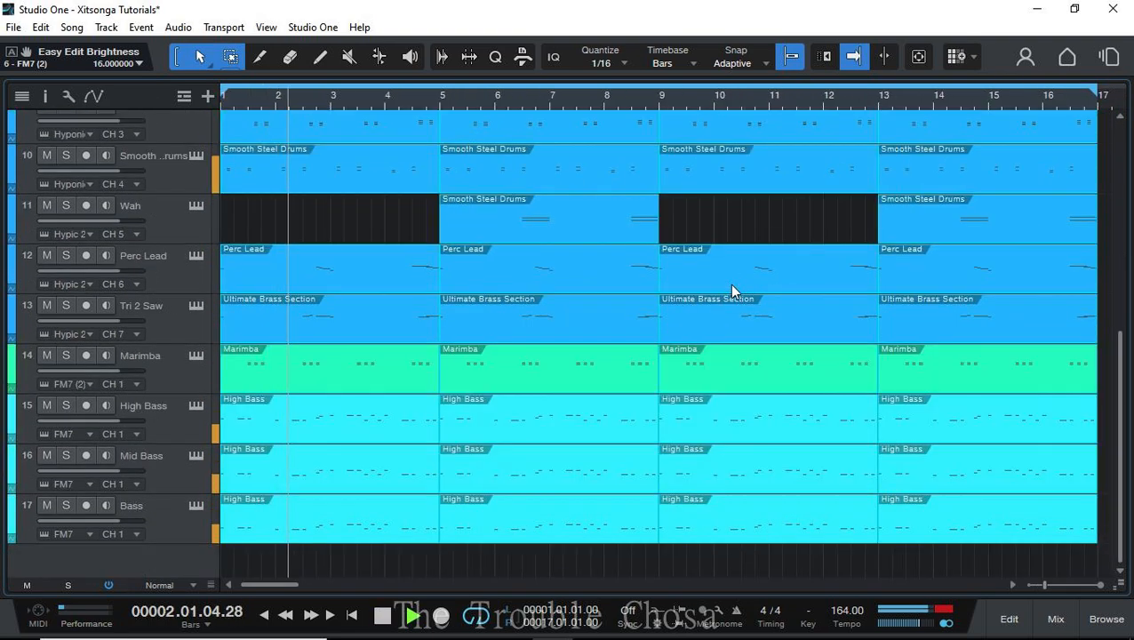
{"action": "scroll", "coordinate": [729, 284], "scroll_direction": "up", "scroll_amount": 8}
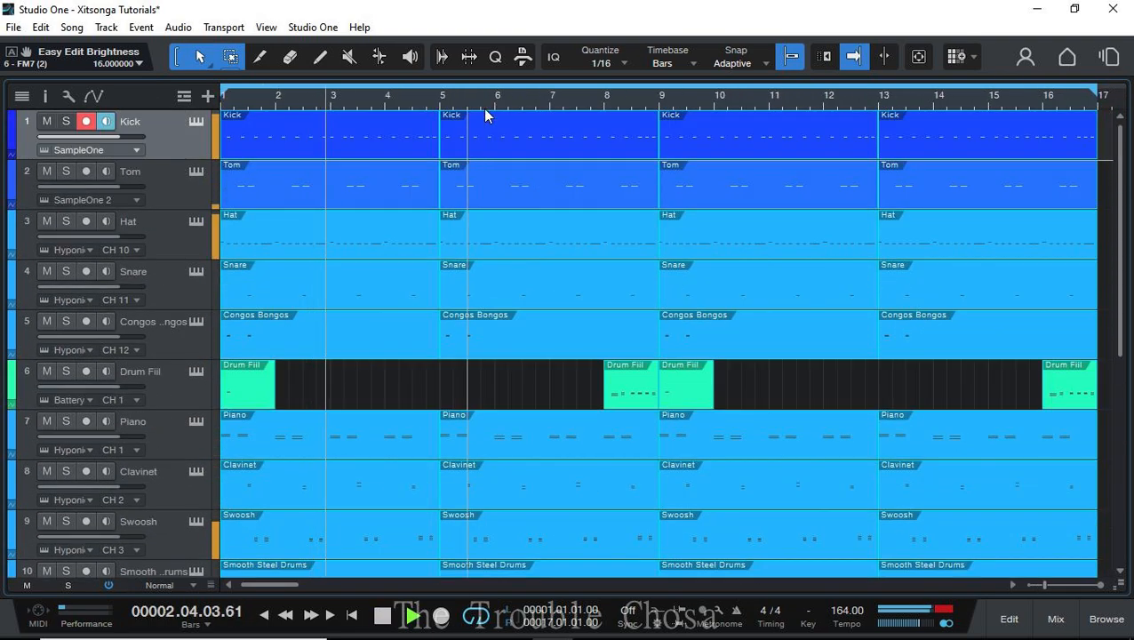
{"action": "scroll", "coordinate": [482, 109], "scroll_direction": "down", "scroll_amount": 5}
{"action": "scroll", "coordinate": [494, 102], "scroll_direction": "up", "scroll_amount": 3}
{"action": "scroll", "coordinate": [494, 102], "scroll_direction": "down", "scroll_amount": 2}
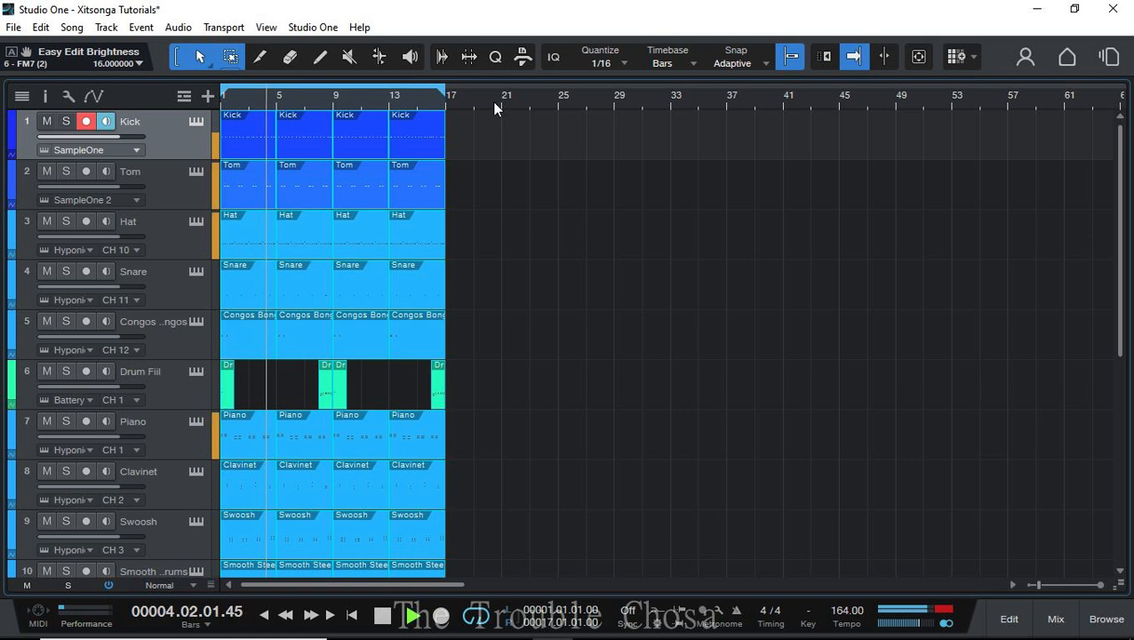
{"action": "scroll", "coordinate": [494, 102], "scroll_direction": "up", "scroll_amount": 4}
{"action": "scroll", "coordinate": [495, 102], "scroll_direction": "down", "scroll_amount": 2}
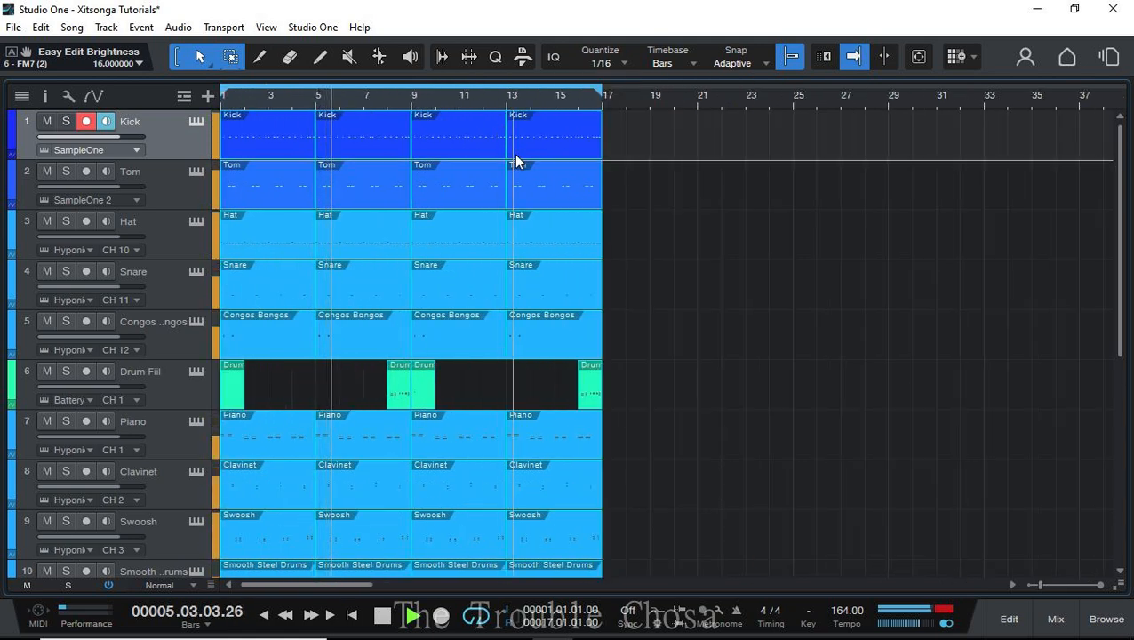
{"action": "key", "text": "ctrl+s"}
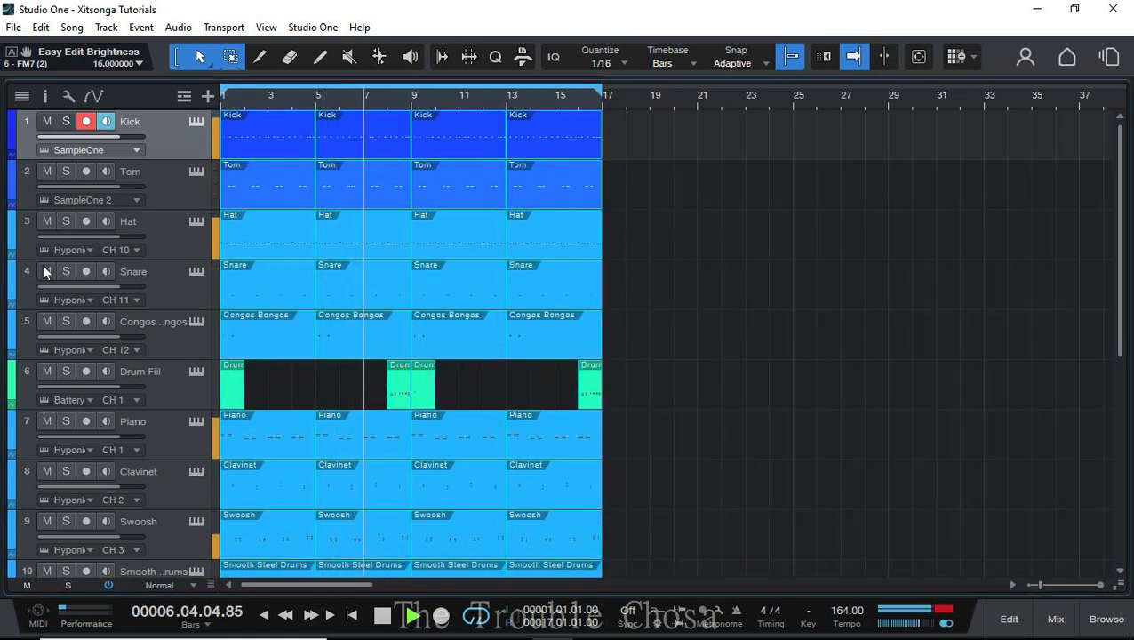
- Duplicate all events of the 16-bar arrangement repeatedly until the song and its loop range end at bar 65
{"action": "scroll", "coordinate": [444, 99], "scroll_direction": "down", "scroll_amount": 3}
{"action": "scroll", "coordinate": [456, 126], "scroll_direction": "up", "scroll_amount": 1}
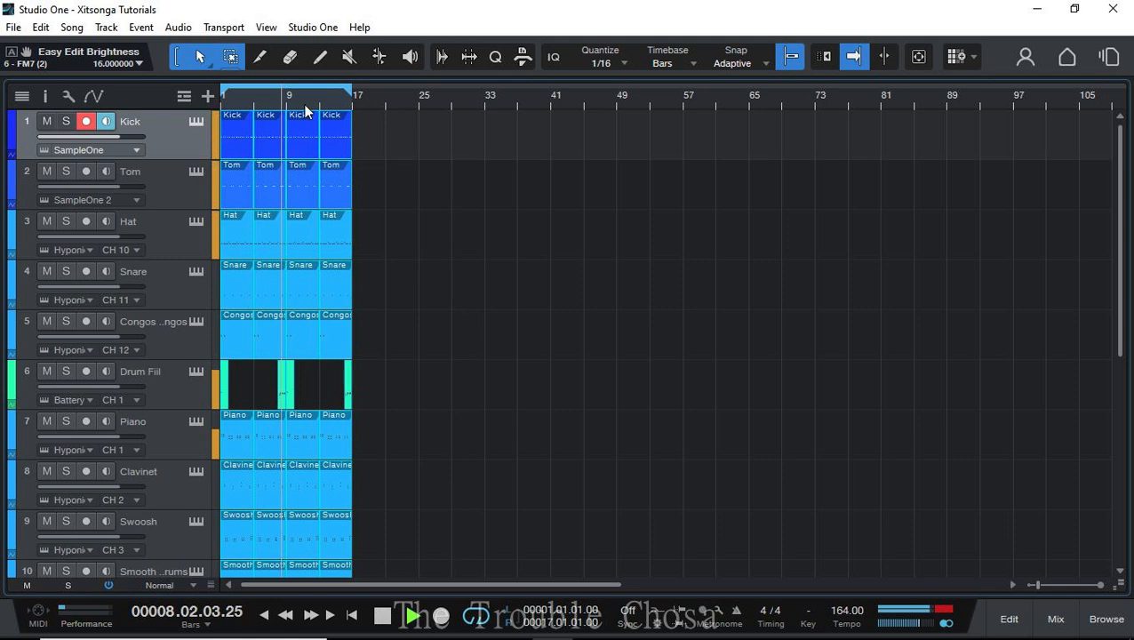
{"action": "scroll", "coordinate": [269, 98], "scroll_direction": "up", "scroll_amount": 5}
{"action": "scroll", "coordinate": [268, 103], "scroll_direction": "down", "scroll_amount": 5}
{"action": "scroll", "coordinate": [385, 223], "scroll_direction": "down", "scroll_amount": 6}
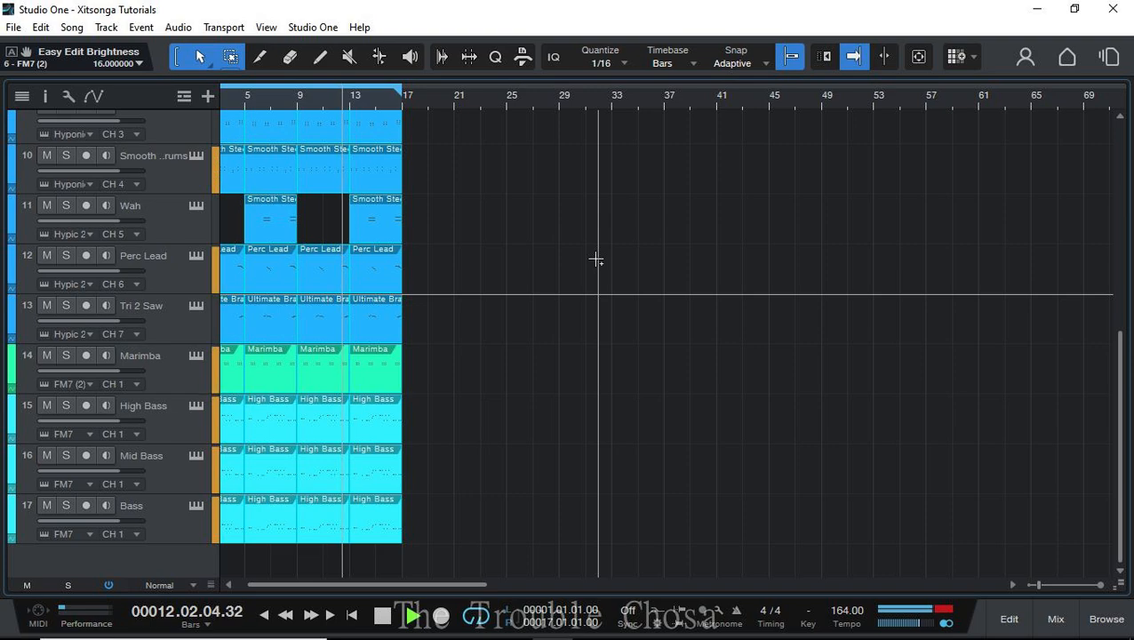
{"action": "key", "text": "d"}
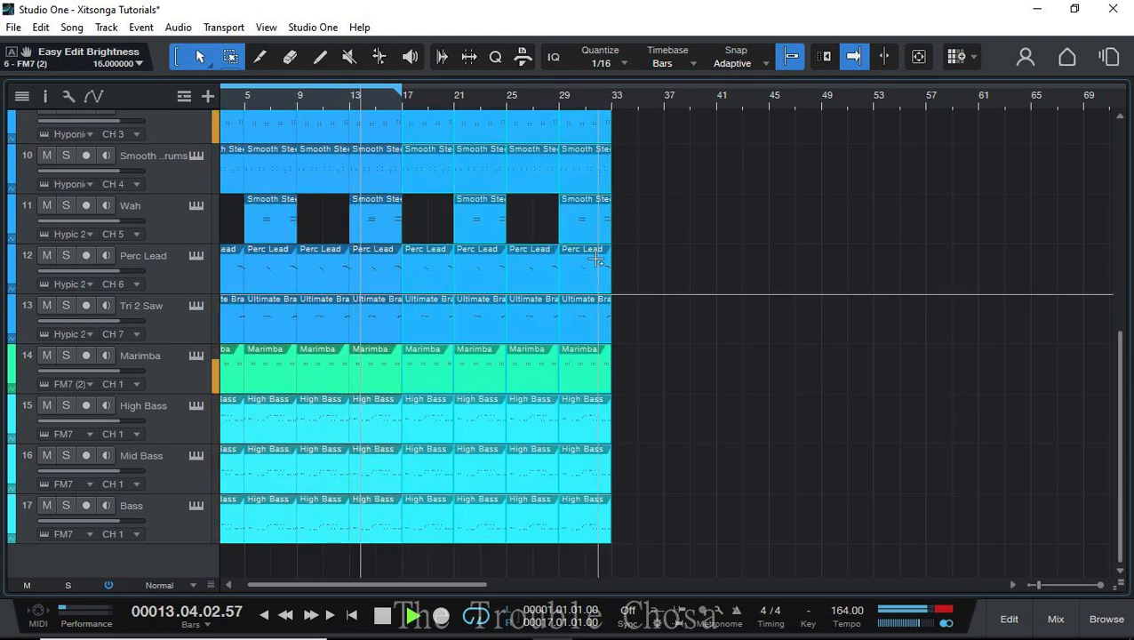
{"action": "key", "text": "d"}
{"action": "key", "text": "d"}
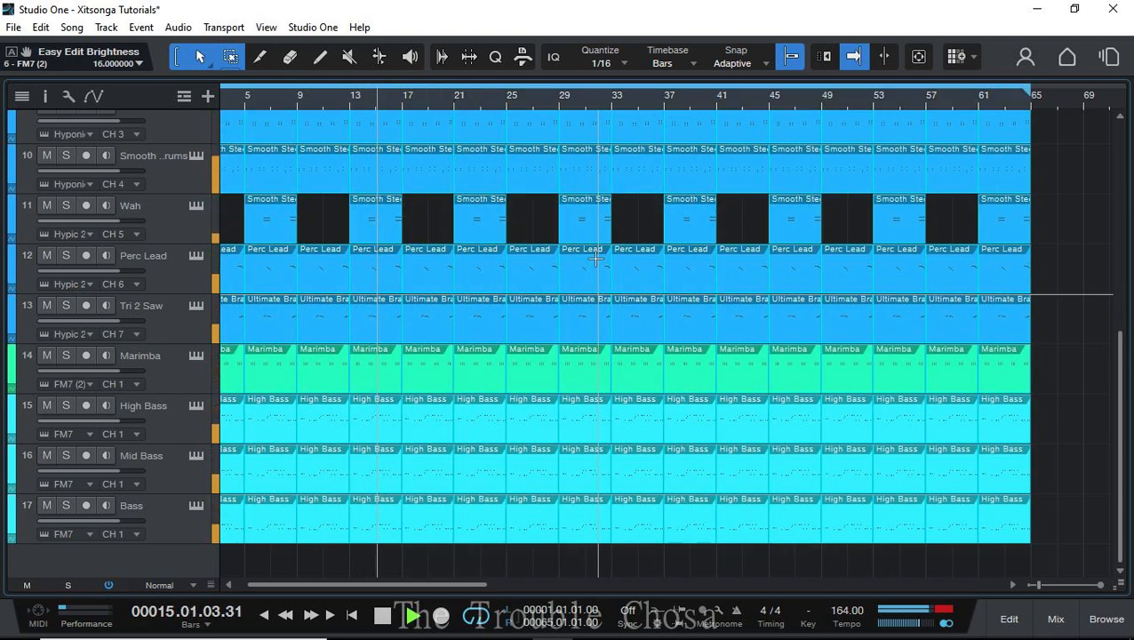
{"action": "scroll", "coordinate": [595, 258], "scroll_direction": "up", "scroll_amount": 5}
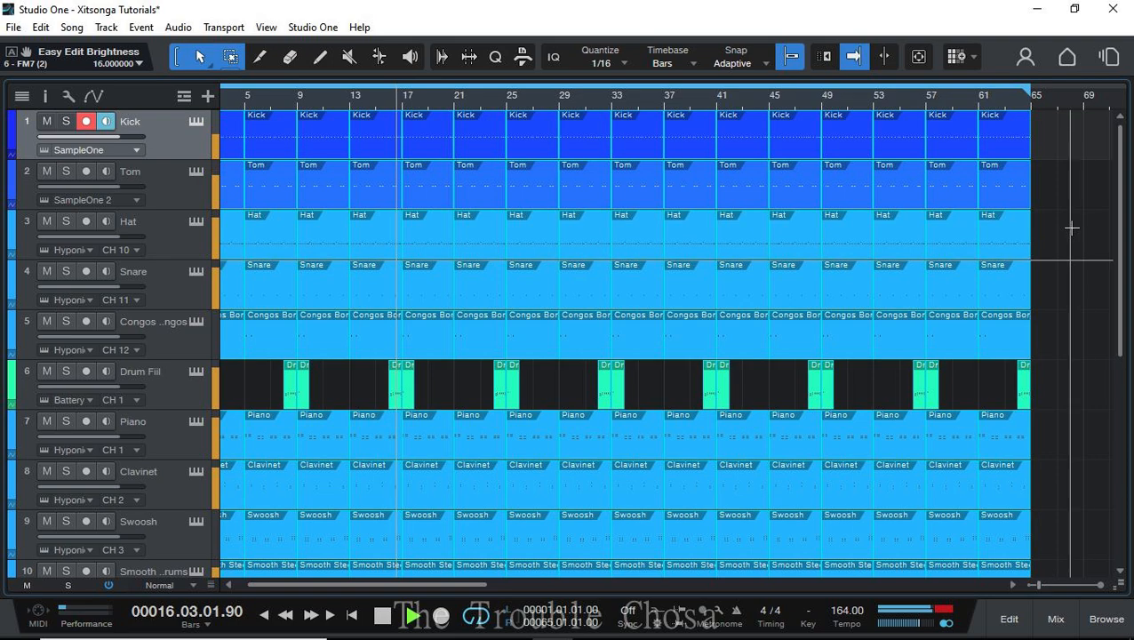
{"action": "scroll", "coordinate": [515, 271], "scroll_direction": "down", "scroll_amount": 5}
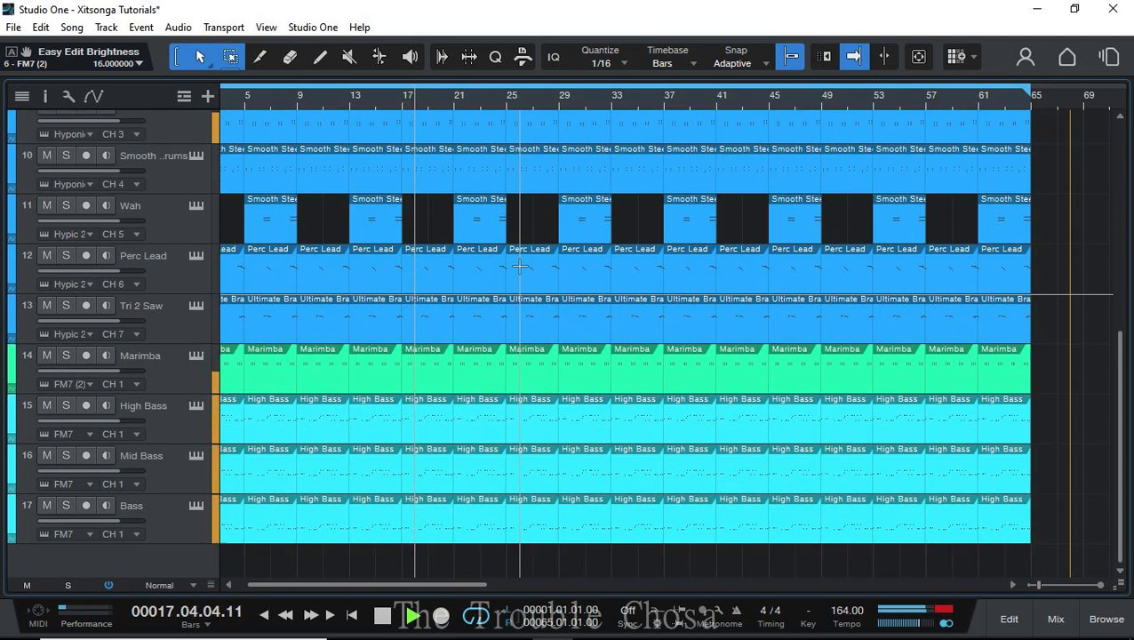
- Show the mixer console to check the channels during playback, hide it again, and toggle playback
{"action": "left_click", "coordinate": [1021, 631]}
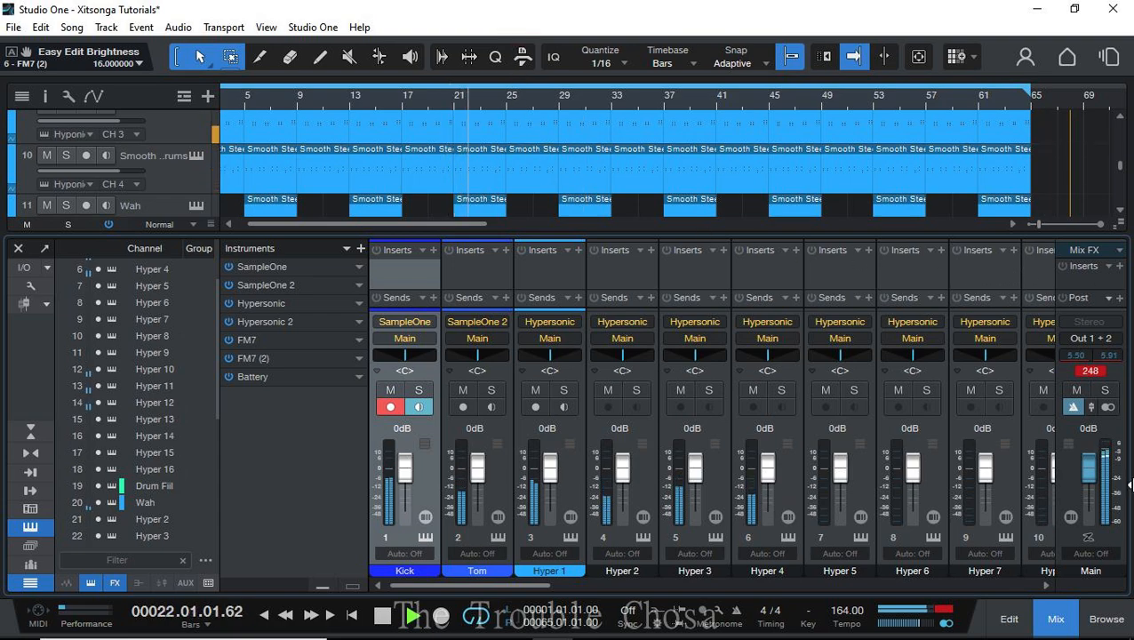
{"action": "left_click", "coordinate": [1051, 626]}
{"action": "key", "text": "space"}
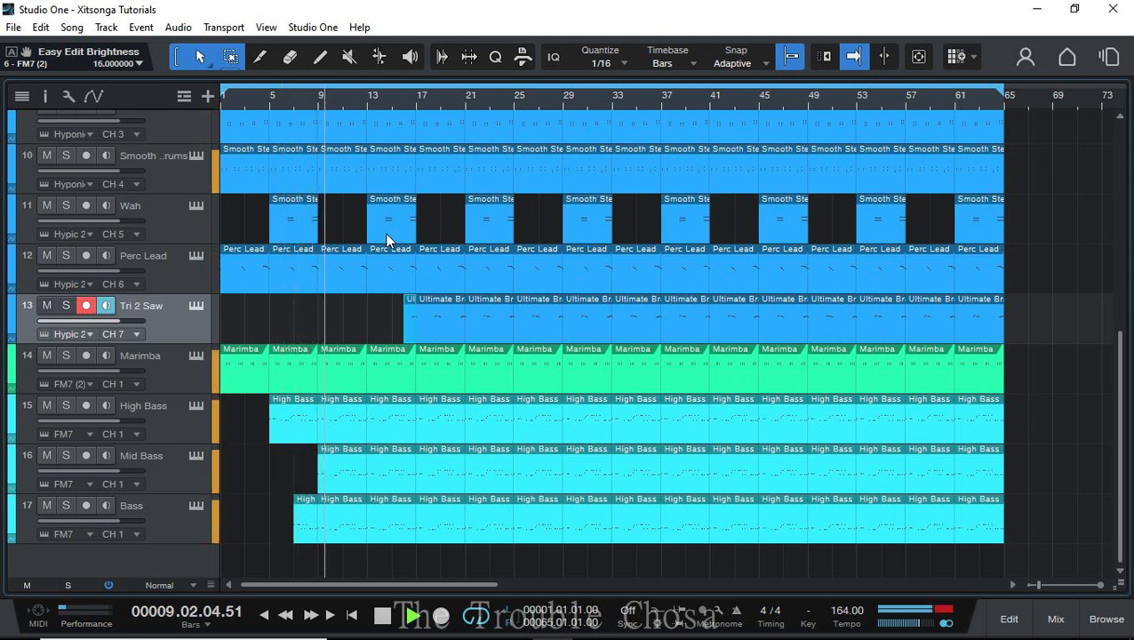
- Move the Wah event at bar 21 to bar 29 and shorten the Tri 2 Saw event at bar 33 to one bar
{"action": "left_click", "coordinate": [500, 232]}
{"action": "left_click_drag", "start_coordinate": [499, 231], "coordinate": [597, 233]}
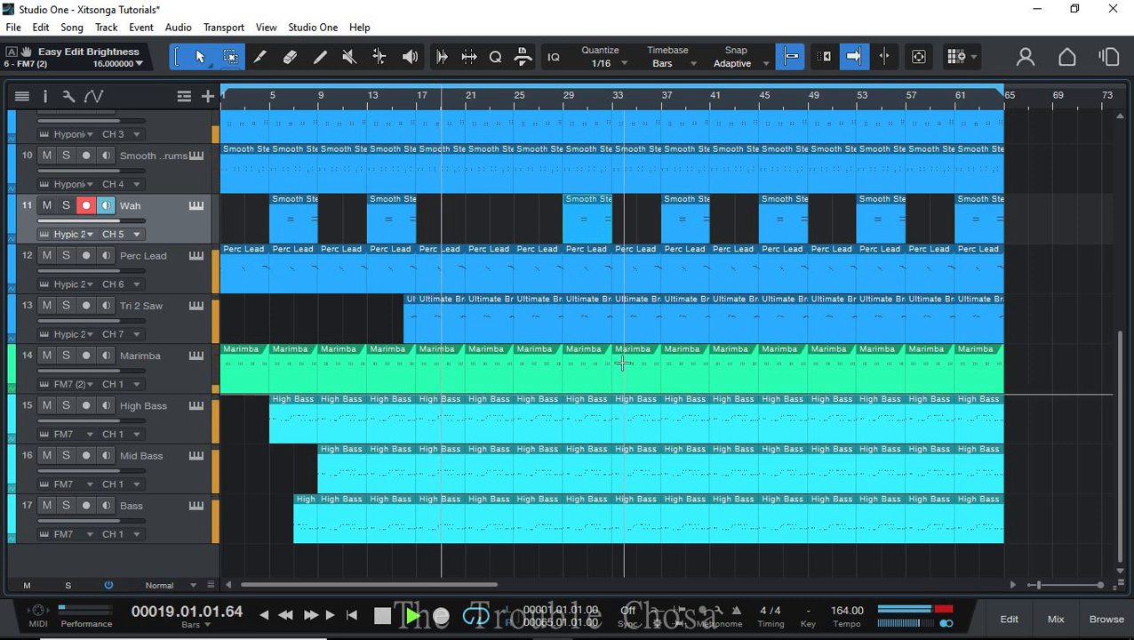
{"action": "left_click", "coordinate": [633, 320]}
{"action": "left_click_drag", "start_coordinate": [633, 320], "coordinate": [624, 319]}
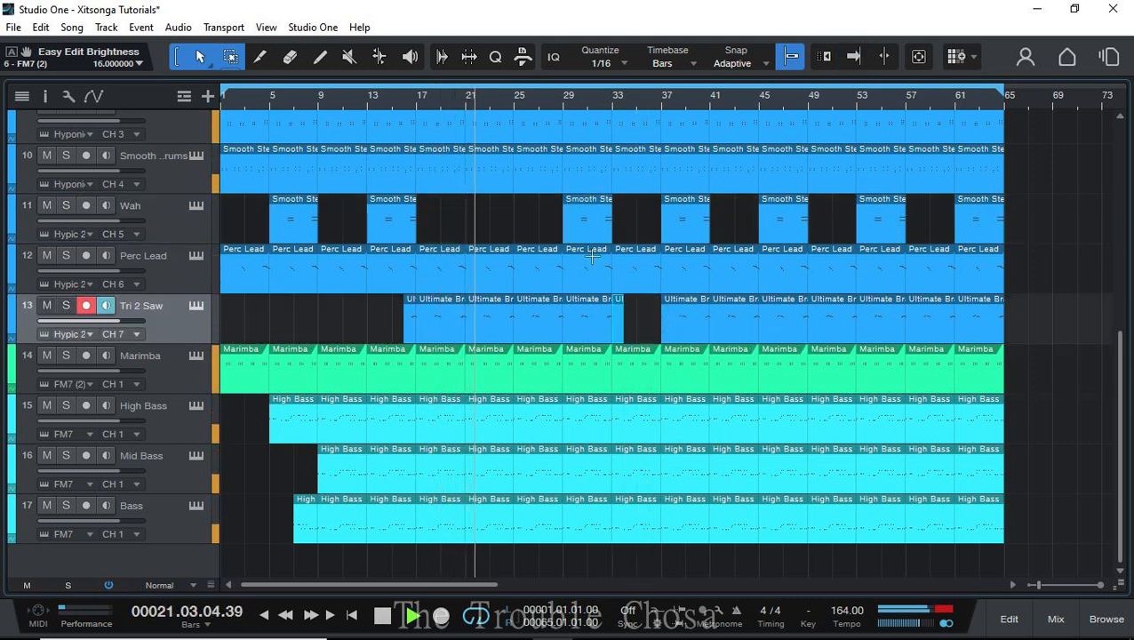
- Move the Wah event at bar 29 to bar 33 and the one at bar 37 to bar 45
{"action": "left_click_drag", "start_coordinate": [588, 230], "coordinate": [638, 228]}
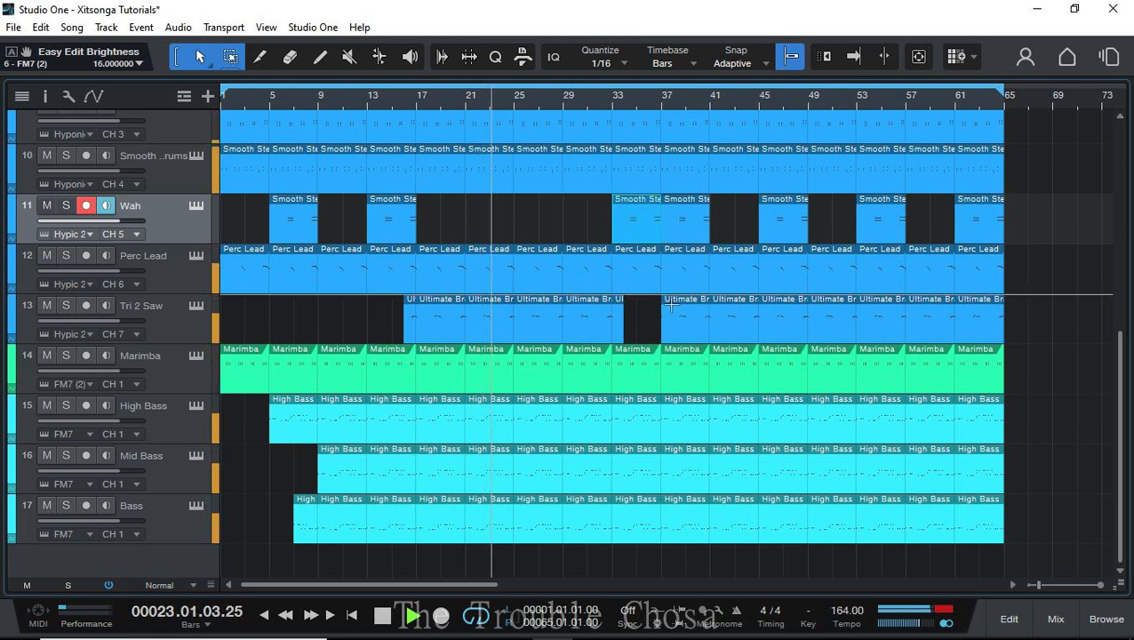
{"action": "left_click", "coordinate": [685, 251]}
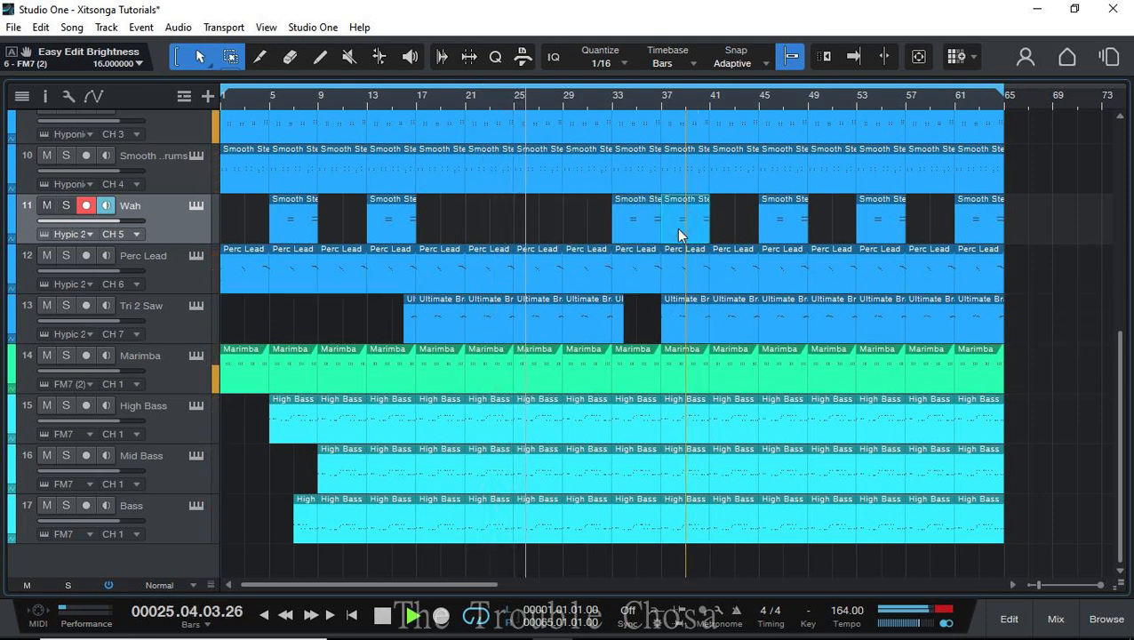
{"action": "left_click_drag", "start_coordinate": [676, 228], "coordinate": [773, 227]}
- Trim the start of the Tri 2 Saw event at bar 45 to bar 48 and delete the events at bars 37 and 41
{"action": "left_click", "coordinate": [693, 330]}
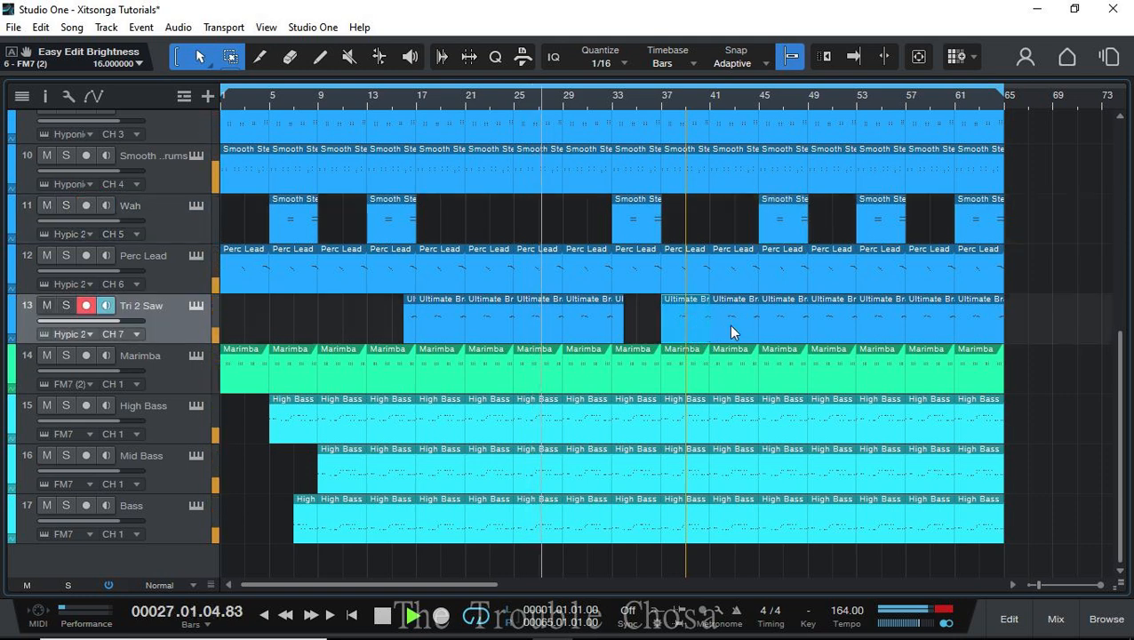
{"action": "left_click_drag", "start_coordinate": [762, 323], "coordinate": [796, 324]}
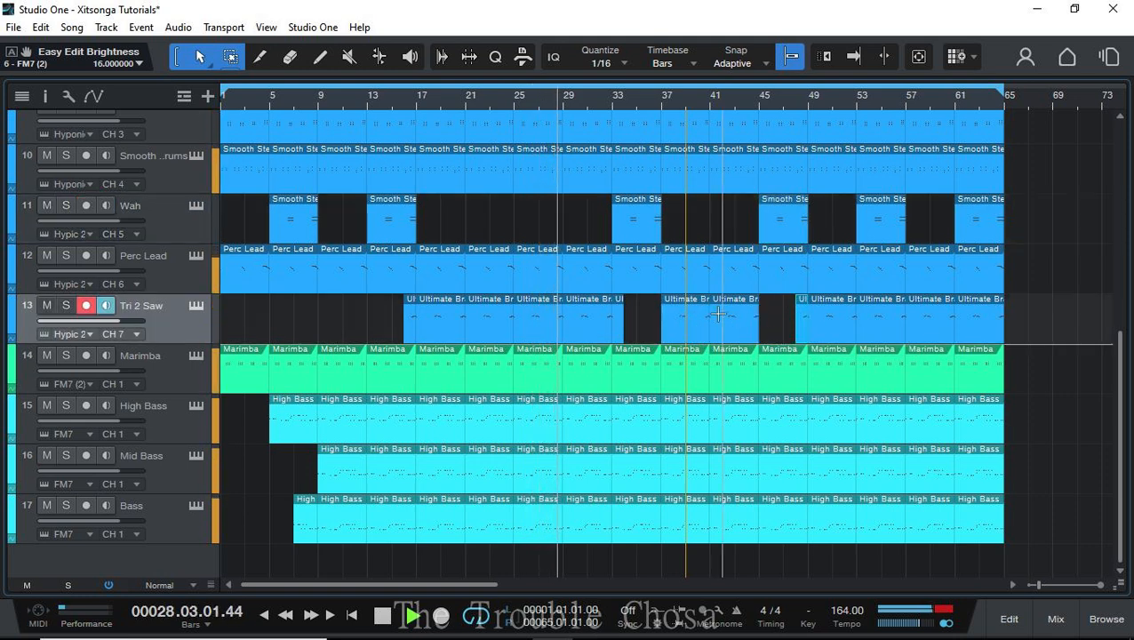
{"action": "left_click", "coordinate": [721, 338]}
{"action": "key", "text": "Delete"}
{"action": "left_click", "coordinate": [693, 326]}
{"action": "key", "text": "Delete"}
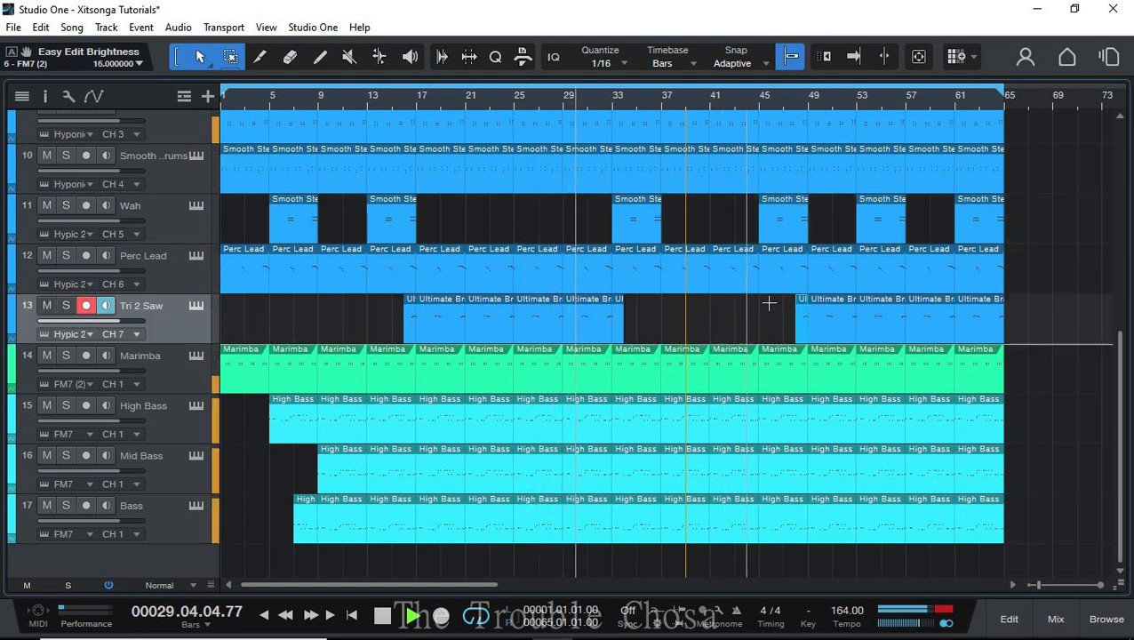
- Delete the Wah events at bars 53 and 61
{"action": "left_click", "coordinate": [877, 233]}
{"action": "key", "text": "Delete"}
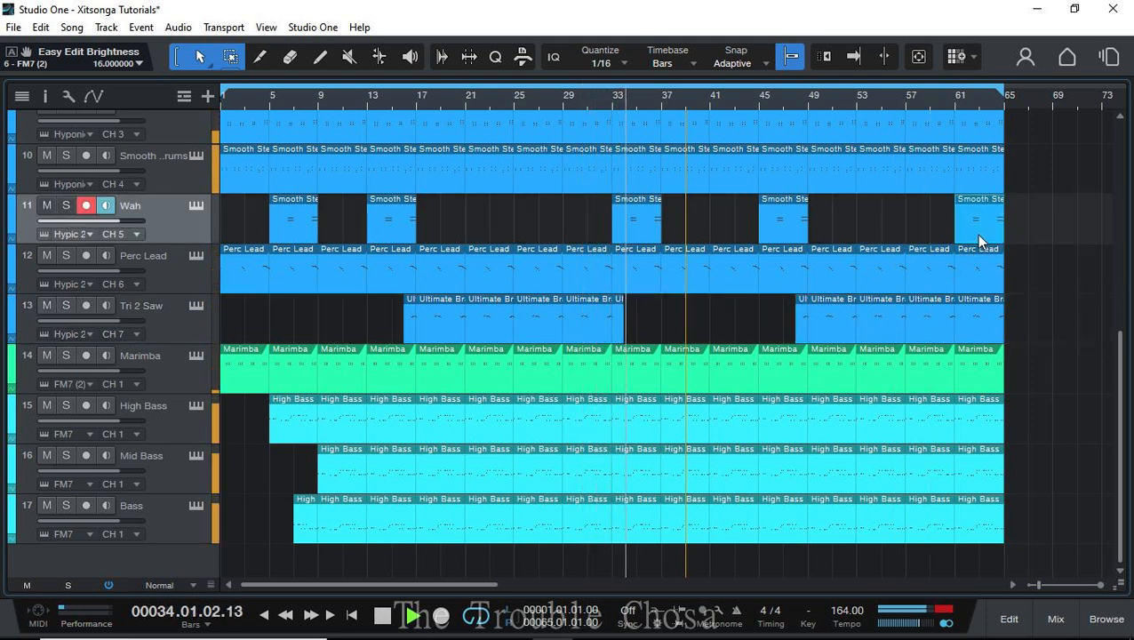
{"action": "left_click", "coordinate": [976, 231]}
{"action": "key", "text": "Delete"}
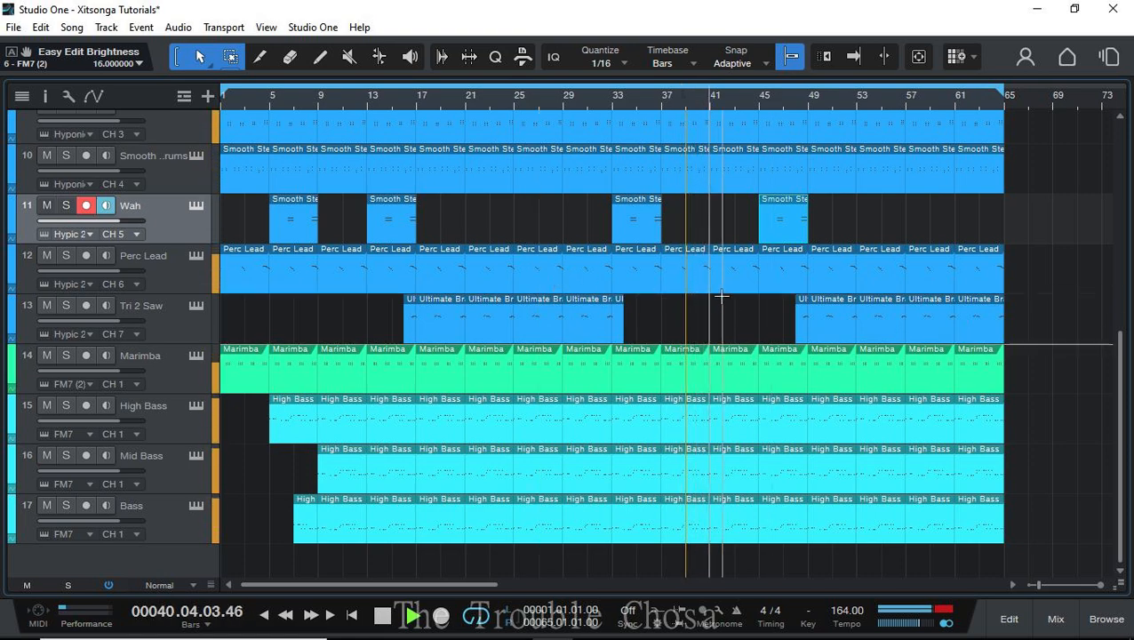
- Delete the paired Drum Fill events at bars 24–25, 40–41 and 56–57
{"action": "scroll", "coordinate": [561, 272], "scroll_direction": "up", "scroll_amount": 5}
{"action": "scroll", "coordinate": [678, 242], "scroll_direction": "down", "scroll_amount": 3}
{"action": "scroll", "coordinate": [679, 238], "scroll_direction": "down", "scroll_amount": 4}
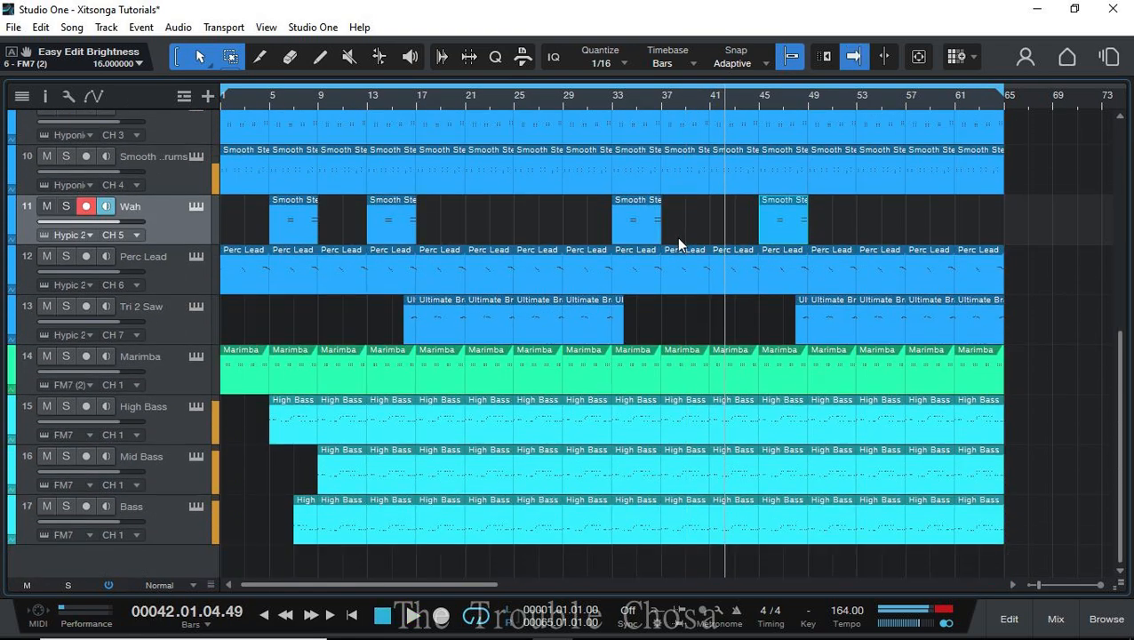
{"action": "scroll", "coordinate": [474, 249], "scroll_direction": "up", "scroll_amount": 5}
{"action": "scroll", "coordinate": [490, 219], "scroll_direction": "down", "scroll_amount": 4}
{"action": "scroll", "coordinate": [489, 224], "scroll_direction": "up", "scroll_amount": 3}
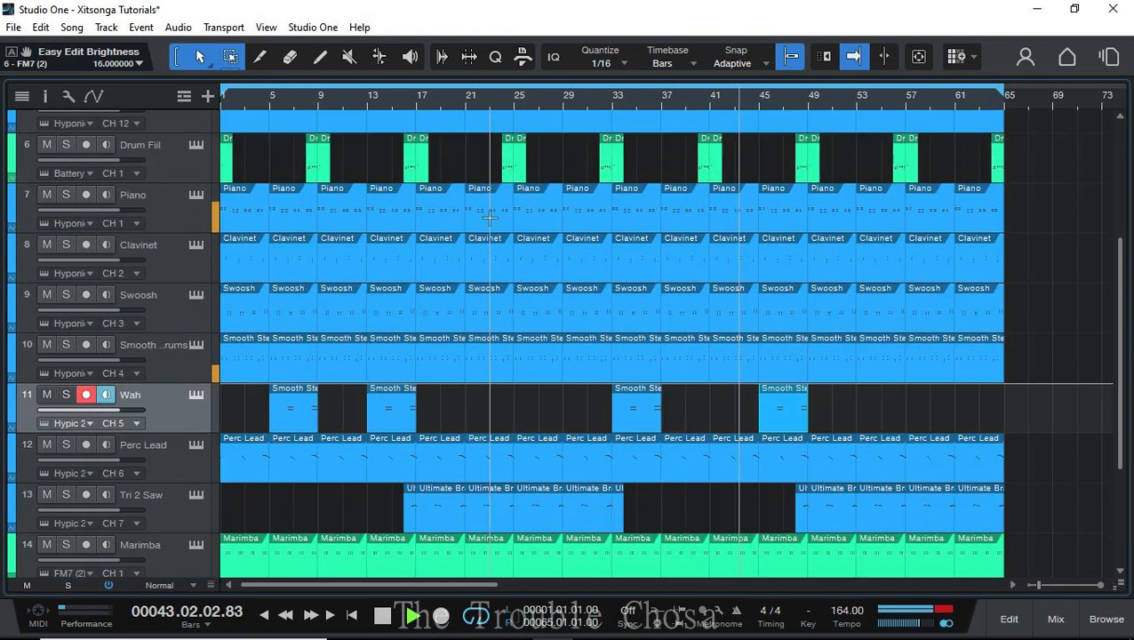
{"action": "left_click", "coordinate": [530, 180]}
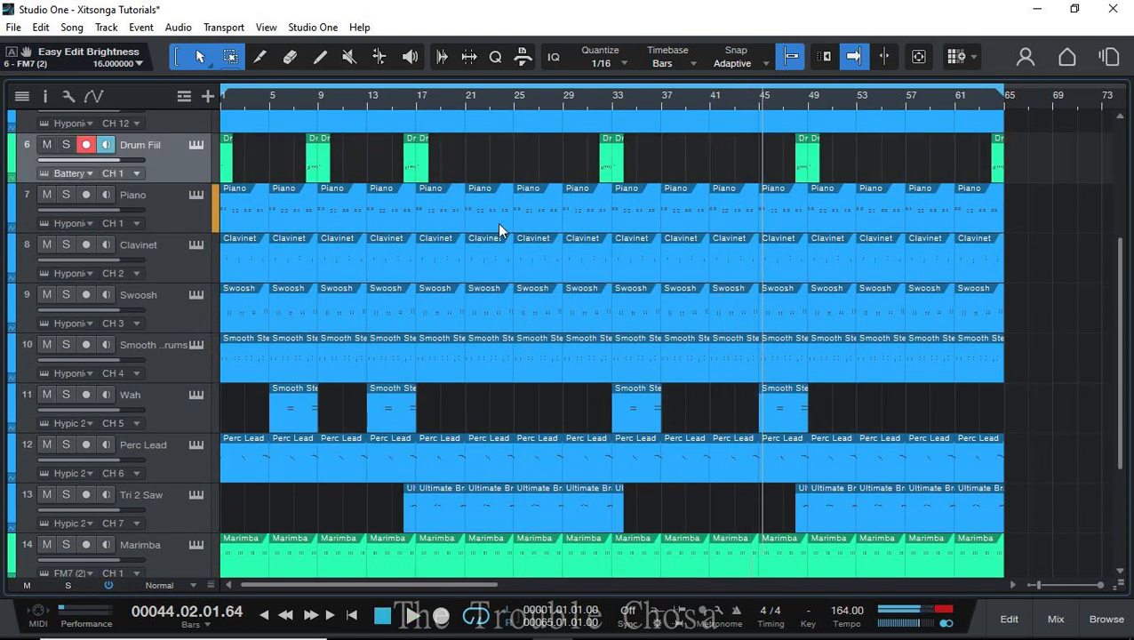
- Play the edited arrangement, look over the events of its tracks, and stop playback
{"action": "key", "text": "space"}
{"action": "scroll", "coordinate": [497, 222], "scroll_direction": "down", "scroll_amount": 1}
{"action": "scroll", "coordinate": [471, 256], "scroll_direction": "down", "scroll_amount": 3}
{"action": "scroll", "coordinate": [469, 255], "scroll_direction": "up", "scroll_amount": 5}
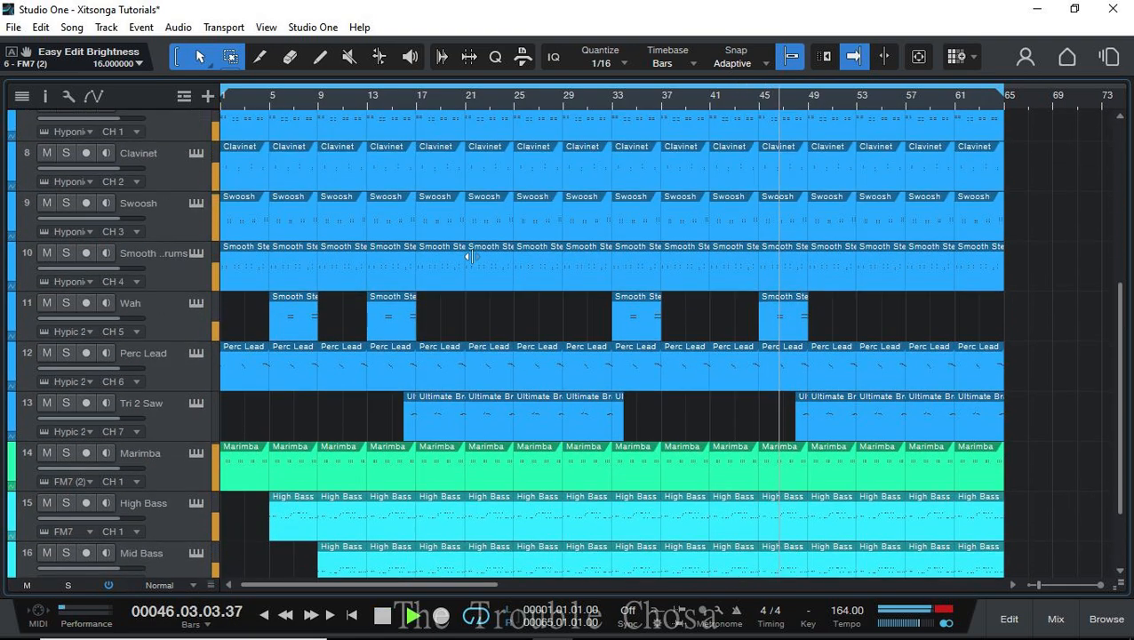
{"action": "scroll", "coordinate": [475, 253], "scroll_direction": "down", "scroll_amount": 3}
{"action": "scroll", "coordinate": [720, 317], "scroll_direction": "up", "scroll_amount": 3}
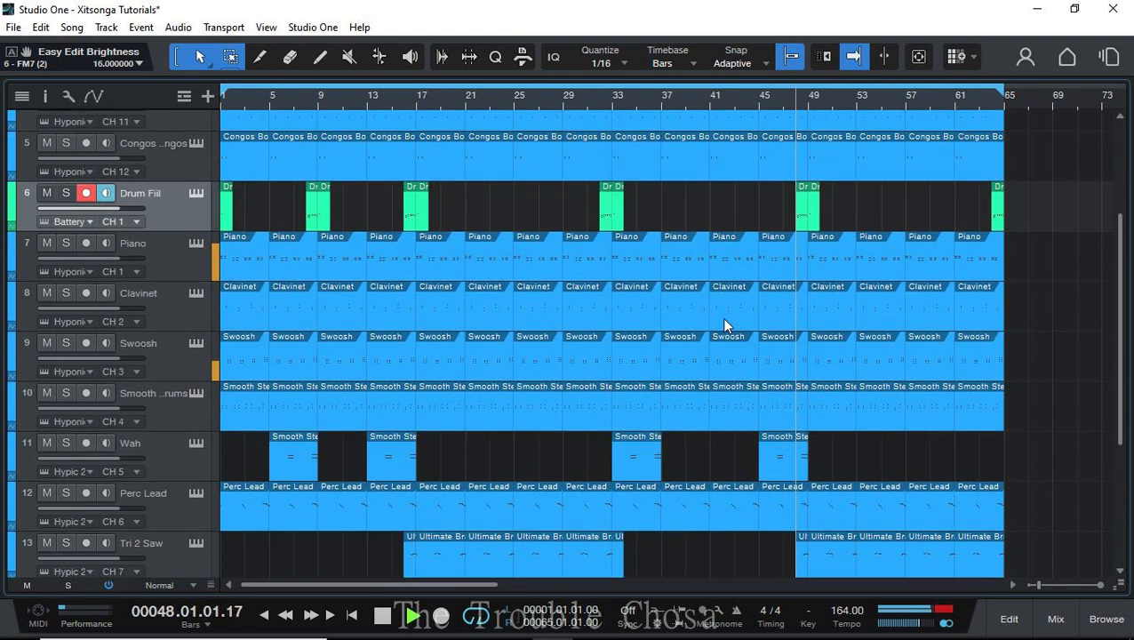
{"action": "scroll", "coordinate": [715, 289], "scroll_direction": "down", "scroll_amount": 5}
{"action": "scroll", "coordinate": [710, 279], "scroll_direction": "up", "scroll_amount": 4}
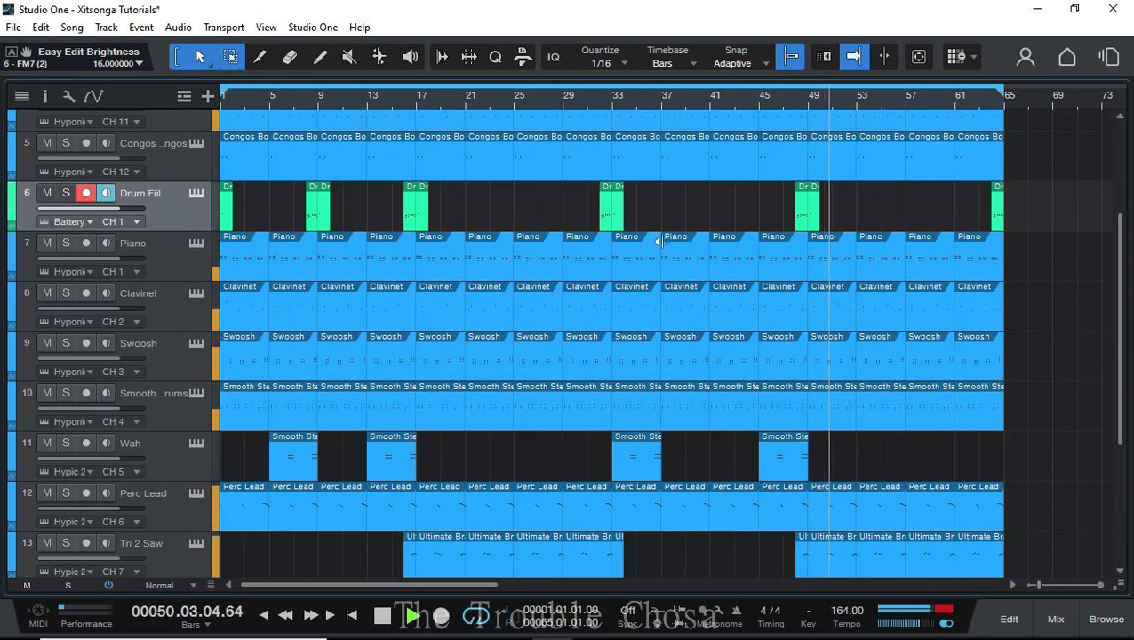
{"action": "key", "text": "space"}
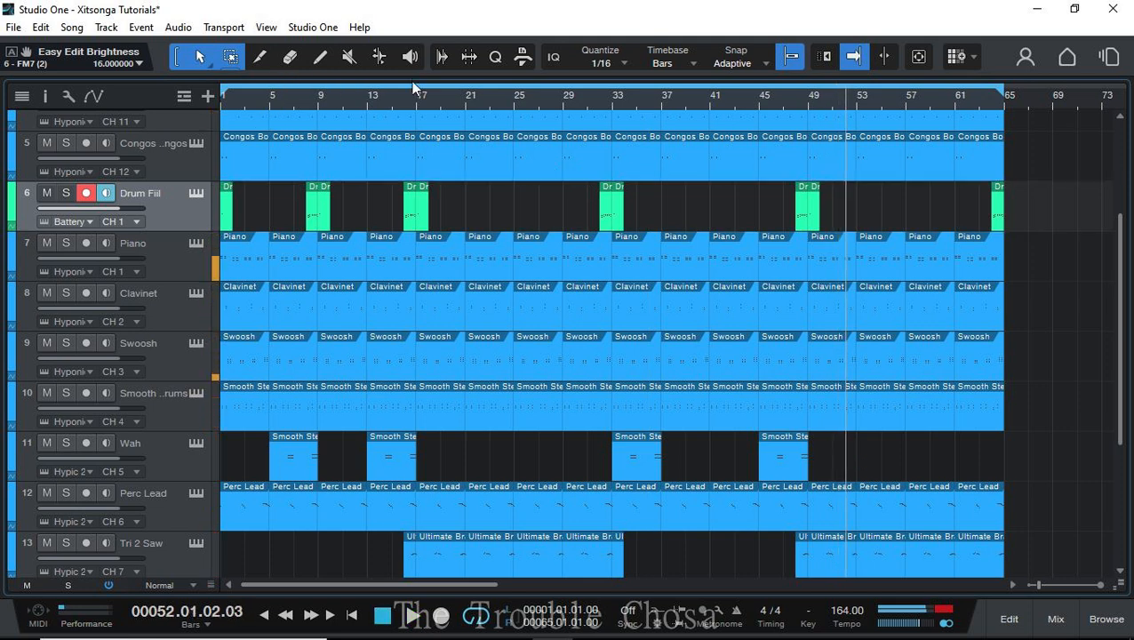
- Select all events of the 64-bar arrangement on every track and duplicate them twice so the song extends to bar 193
{"action": "left_click", "coordinate": [200, 56]}
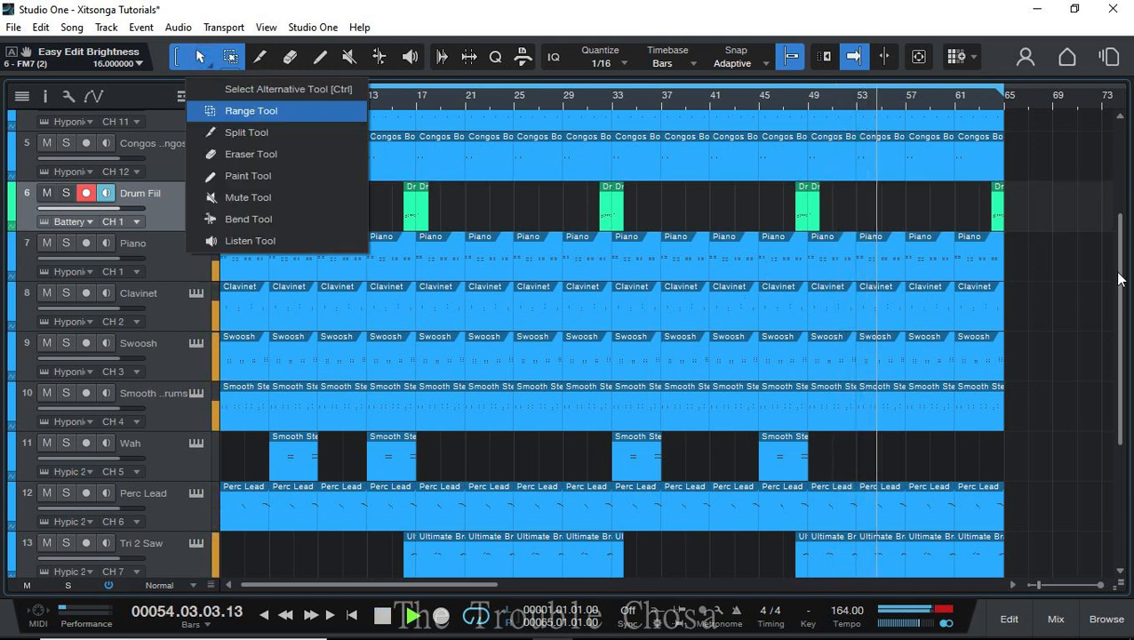
{"action": "left_click", "coordinate": [1122, 326]}
{"action": "left_click_drag", "start_coordinate": [1122, 326], "coordinate": [1128, 427]}
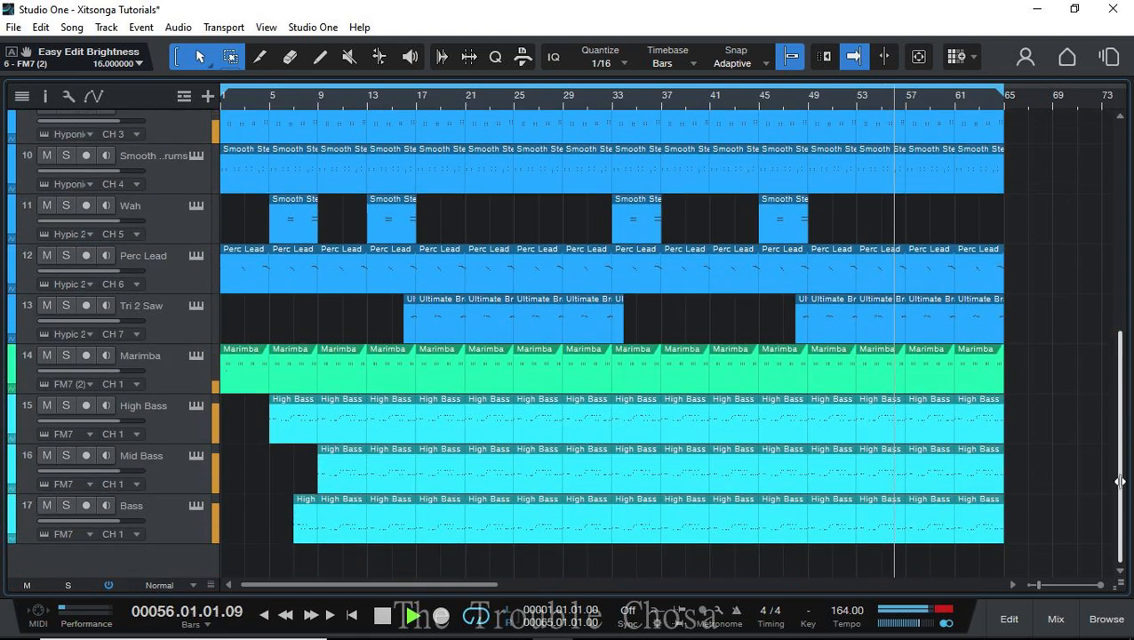
{"action": "left_click_drag", "start_coordinate": [618, 565], "coordinate": [961, 131]}
{"action": "scroll", "coordinate": [830, 355], "scroll_direction": "down", "scroll_amount": 8}
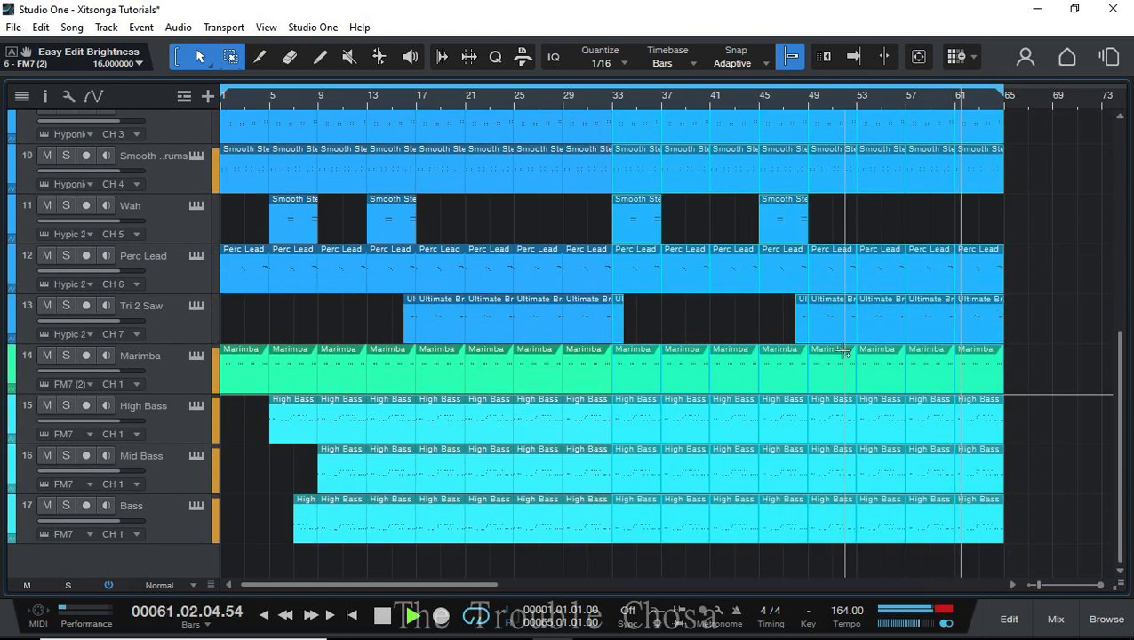
{"action": "scroll", "coordinate": [842, 352], "scroll_direction": "right", "scroll_amount": 15}
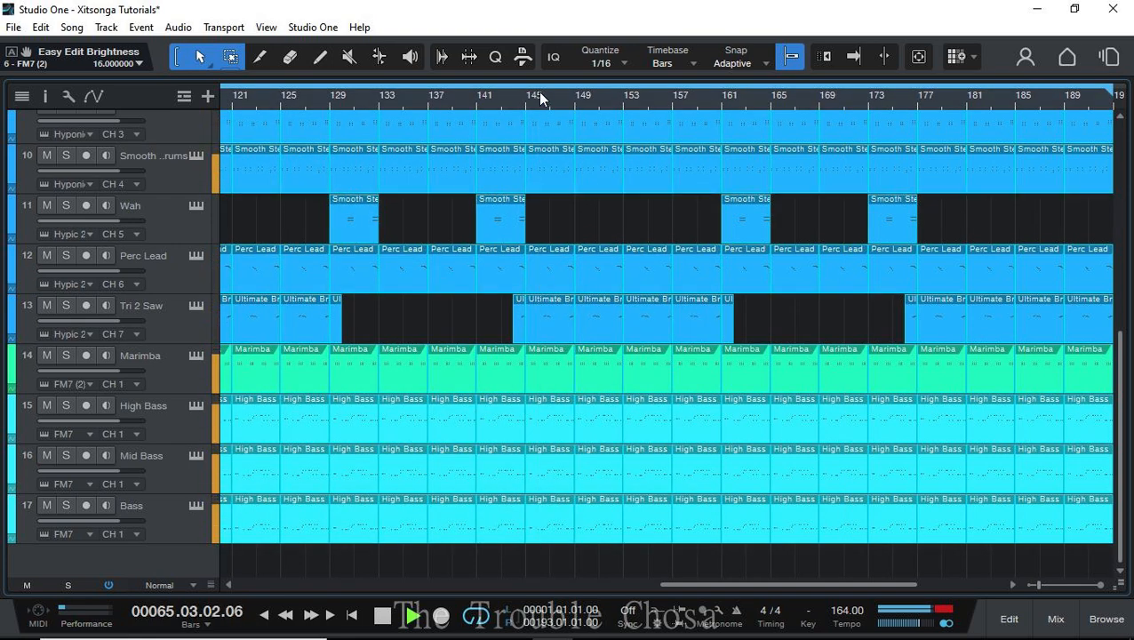
- Save the song and look over the duplicated events on all tracks from Kick to Bass
{"action": "scroll", "coordinate": [540, 93], "scroll_direction": "down", "scroll_amount": 3}
{"action": "scroll", "coordinate": [772, 370], "scroll_direction": "up", "scroll_amount": 6}
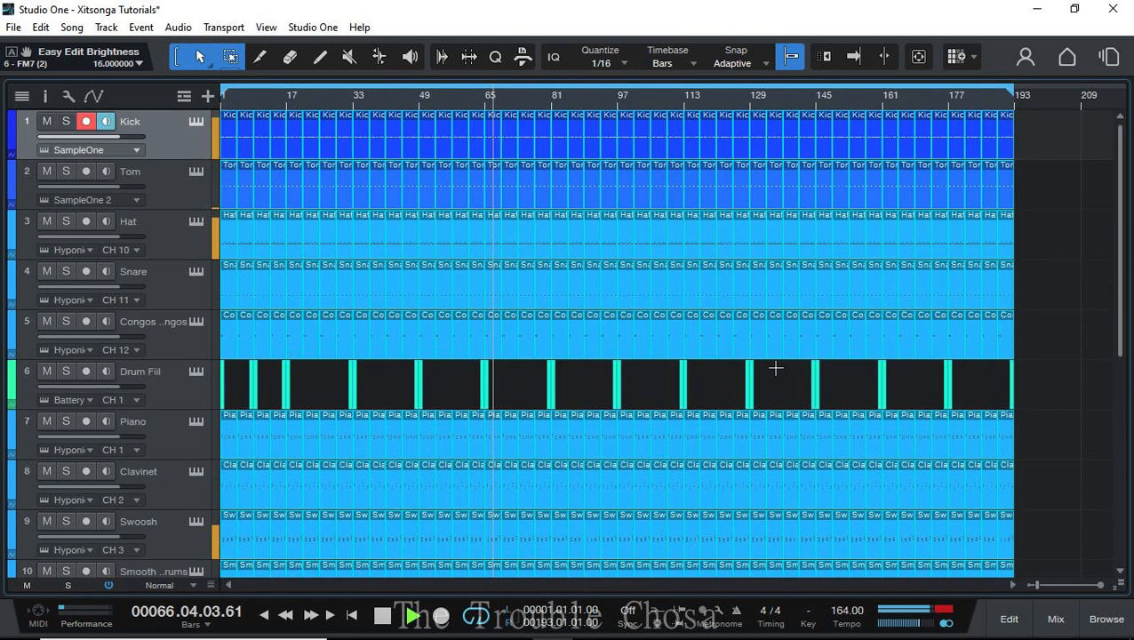
{"action": "scroll", "coordinate": [1032, 332], "scroll_direction": "down", "scroll_amount": 4}
{"action": "scroll", "coordinate": [1004, 398], "scroll_direction": "down", "scroll_amount": 2}
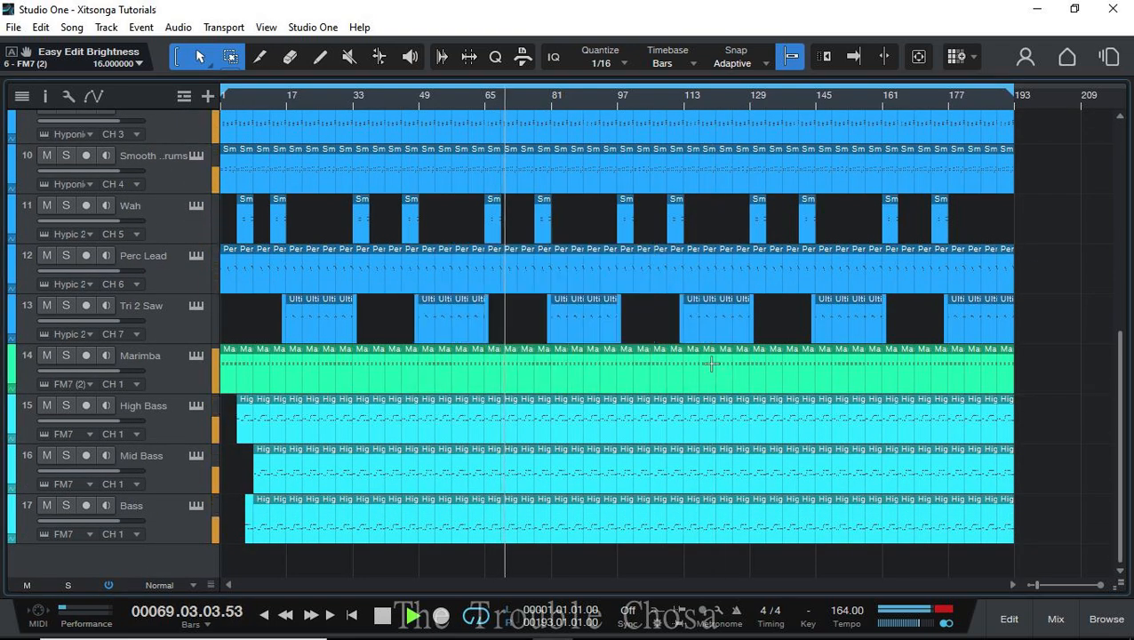
{"action": "scroll", "coordinate": [618, 275], "scroll_direction": "up", "scroll_amount": 6}
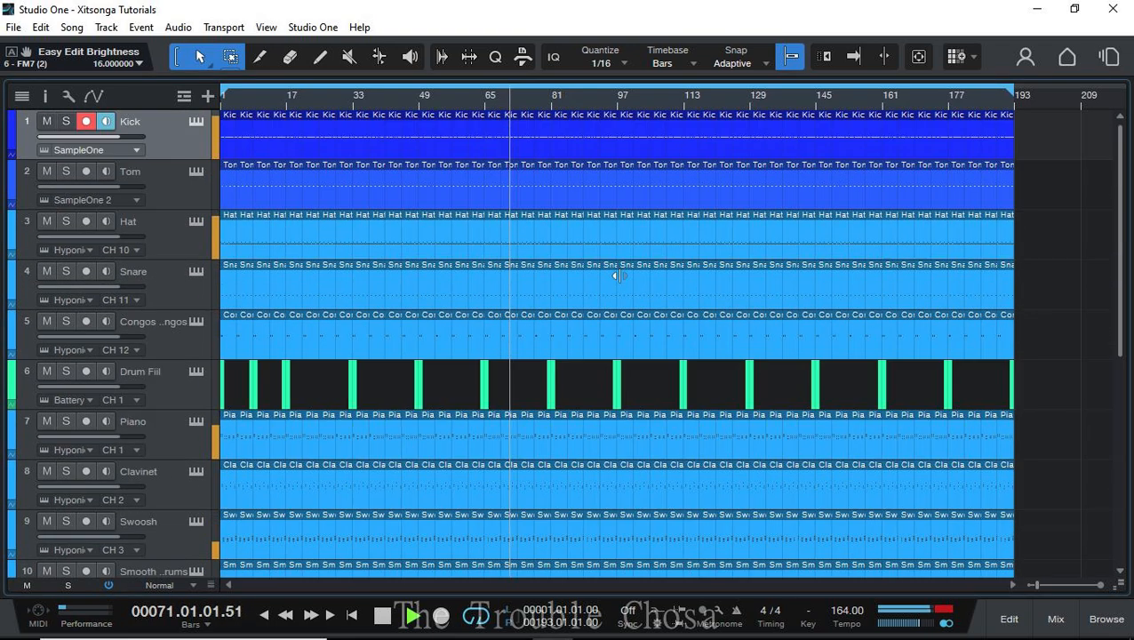
{"action": "scroll", "coordinate": [618, 275], "scroll_direction": "down", "scroll_amount": 6}
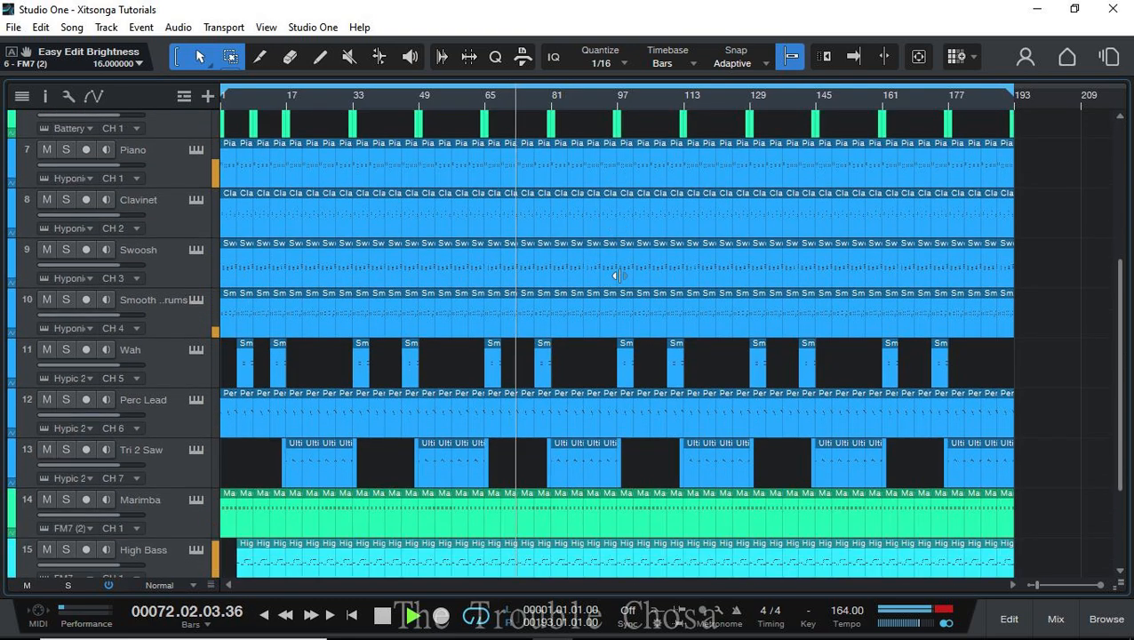
{"action": "scroll", "coordinate": [618, 275], "scroll_direction": "down", "scroll_amount": 3}
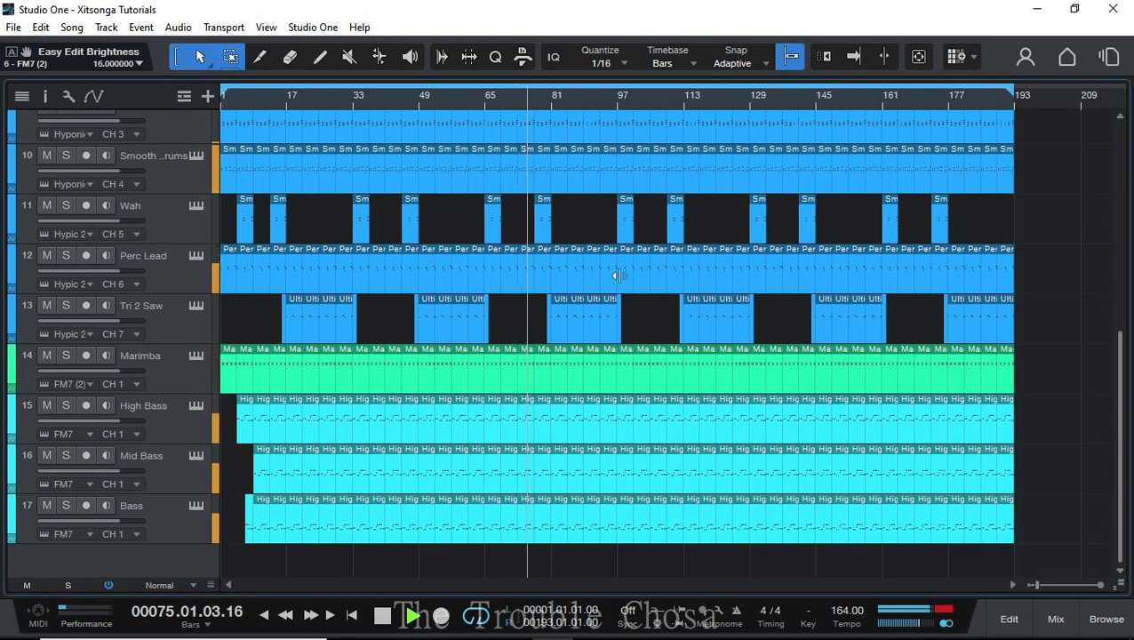
- Delete the opening Piano and Swoosh events at bar 1 and save the song while playing it from the start
{"action": "key", "text": "comma"}
{"action": "key", "text": "space"}
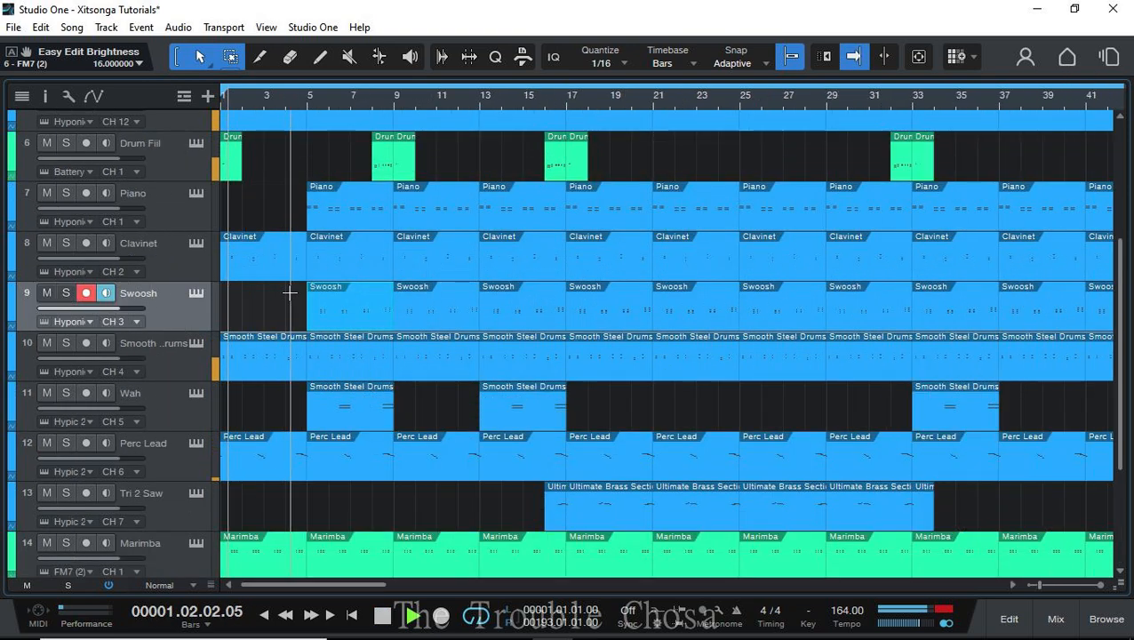
{"action": "key", "text": "ctrl+s"}
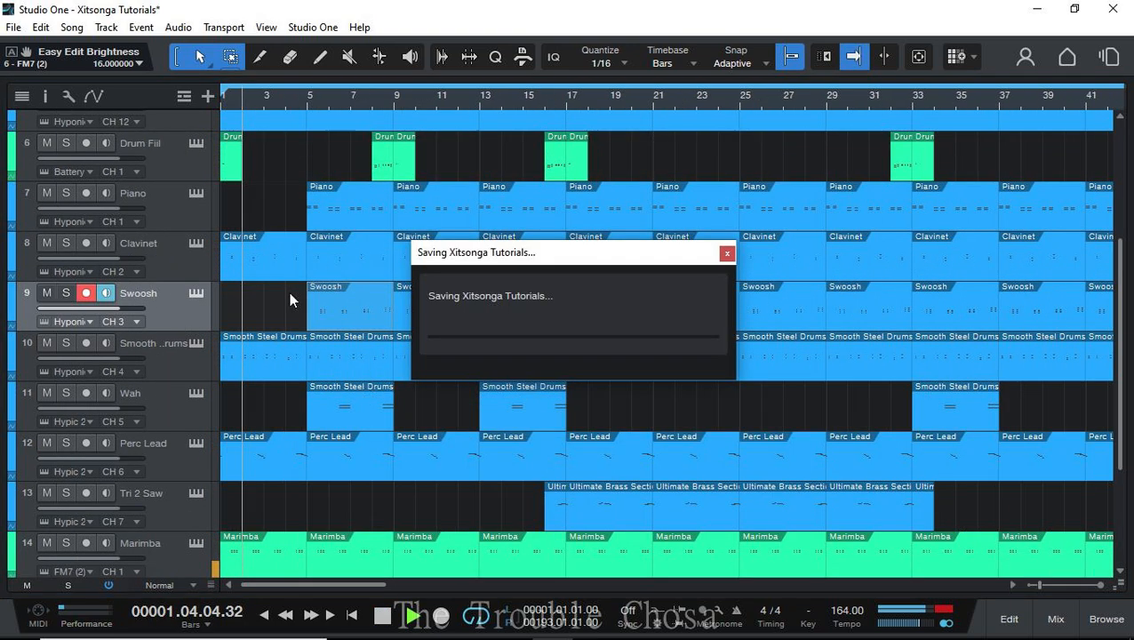
- Extend the start of the last Drum Fill event, at bar 192, back to bar 189
{"action": "scroll", "coordinate": [540, 304], "scroll_direction": "down", "scroll_amount": 4}
{"action": "scroll", "coordinate": [544, 311], "scroll_direction": "up", "scroll_amount": 8}
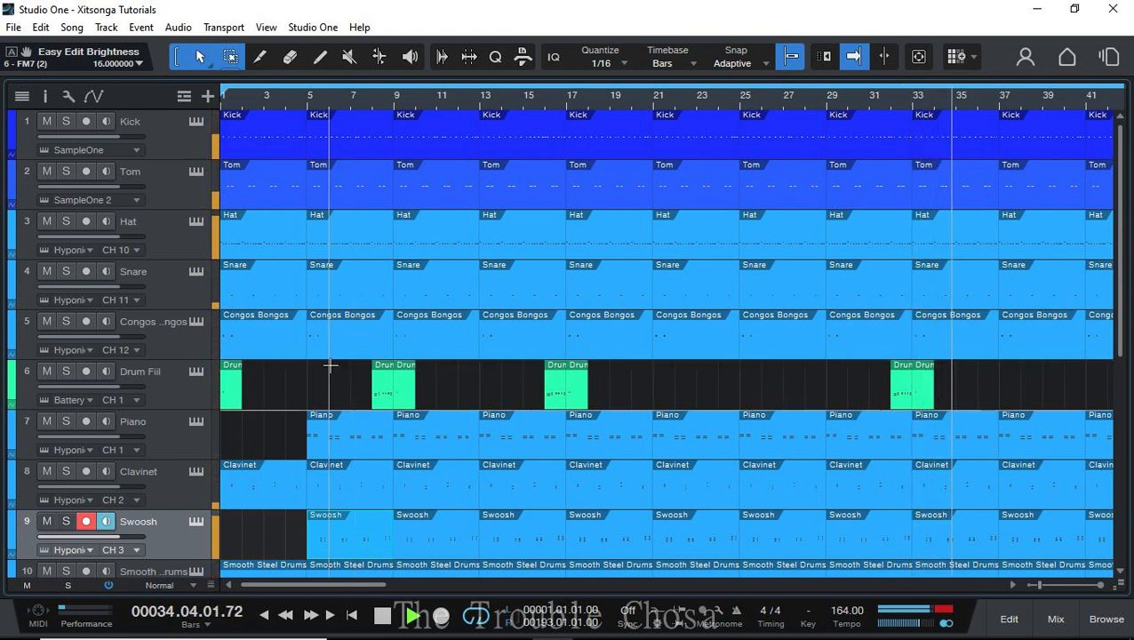
{"action": "left_click_drag", "start_coordinate": [358, 586], "coordinate": [942, 627]}
{"action": "left_click", "coordinate": [916, 385]}
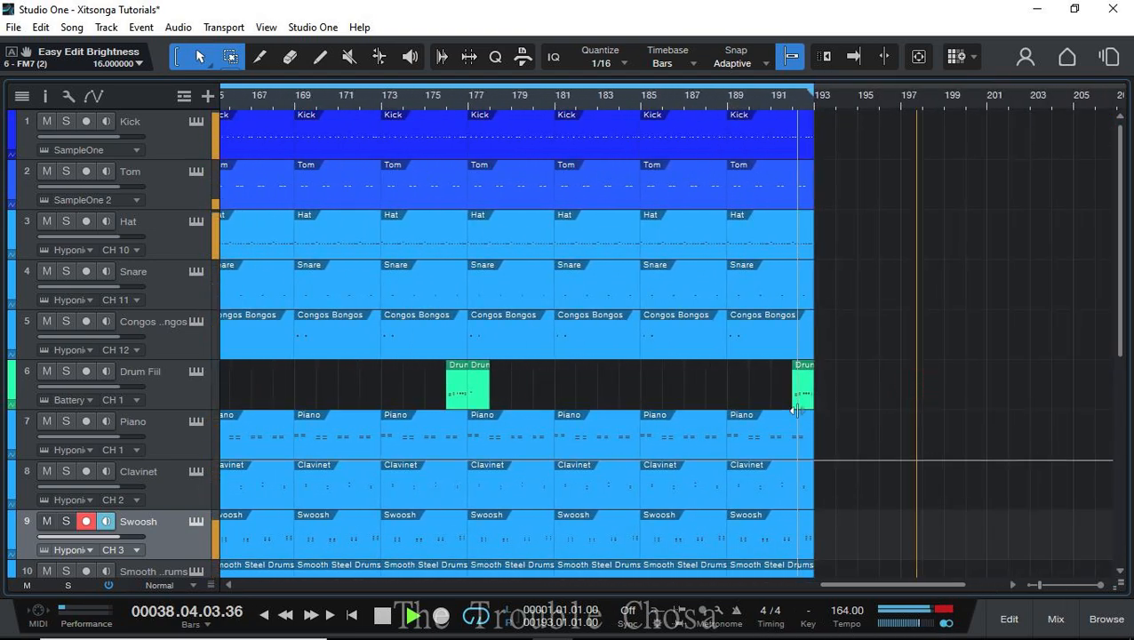
{"action": "left_click", "coordinate": [803, 395]}
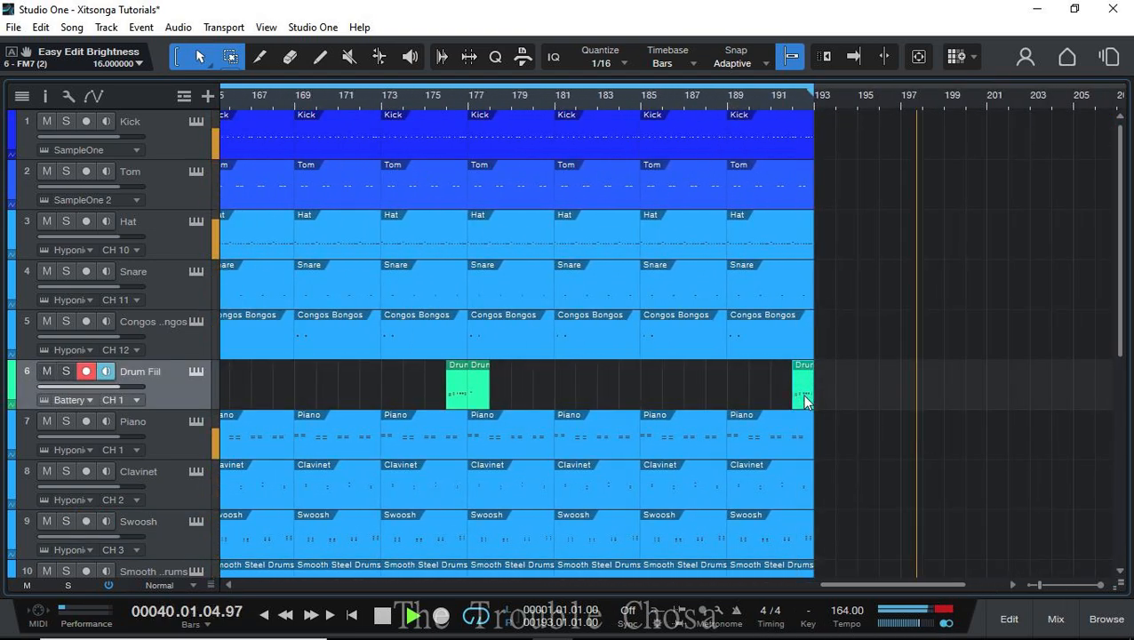
{"action": "left_click_drag", "start_coordinate": [793, 394], "coordinate": [728, 396]}
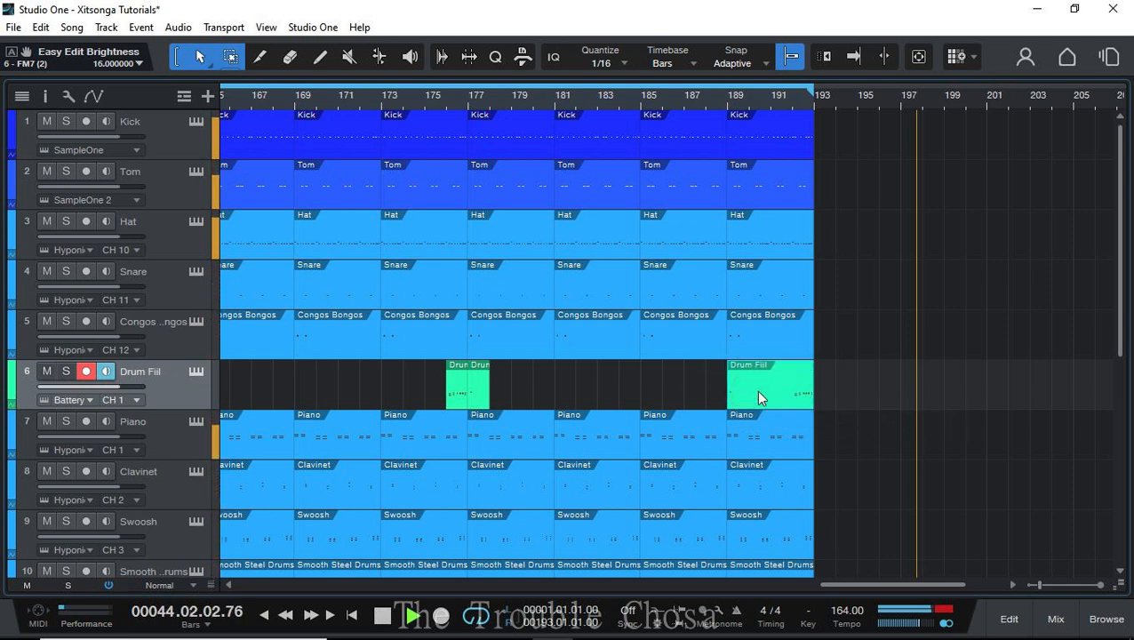
- Duplicate the extended Drum Fill event at bar 193, trim the copy to end at bar 195, and save the song with autoscroll enabled
{"action": "key", "text": "d"}
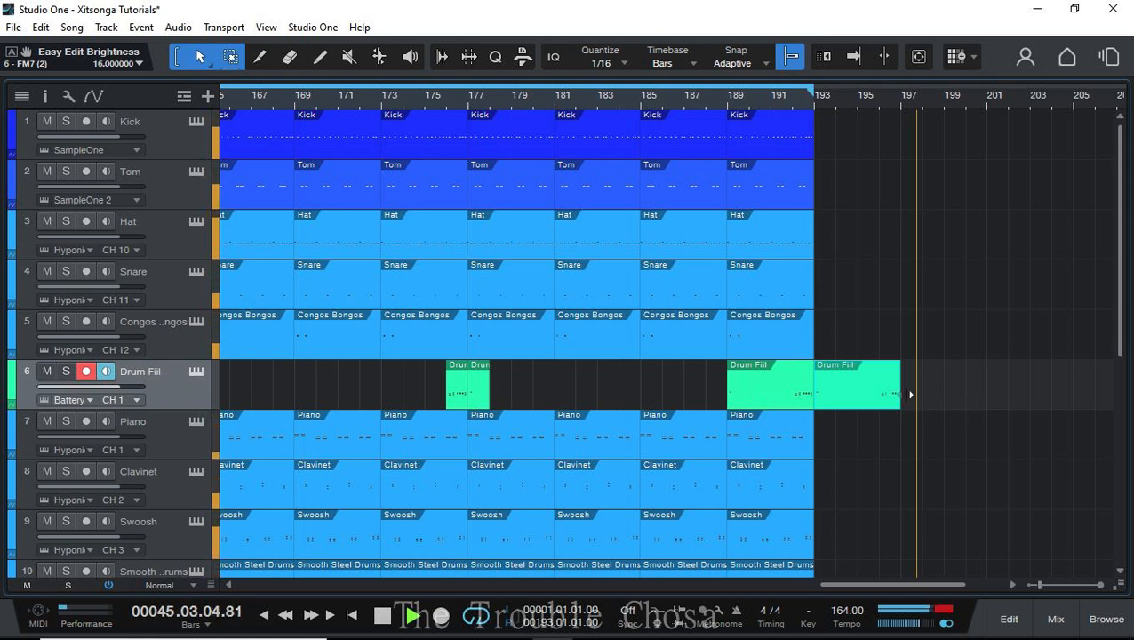
{"action": "left_click_drag", "start_coordinate": [900, 389], "coordinate": [857, 391]}
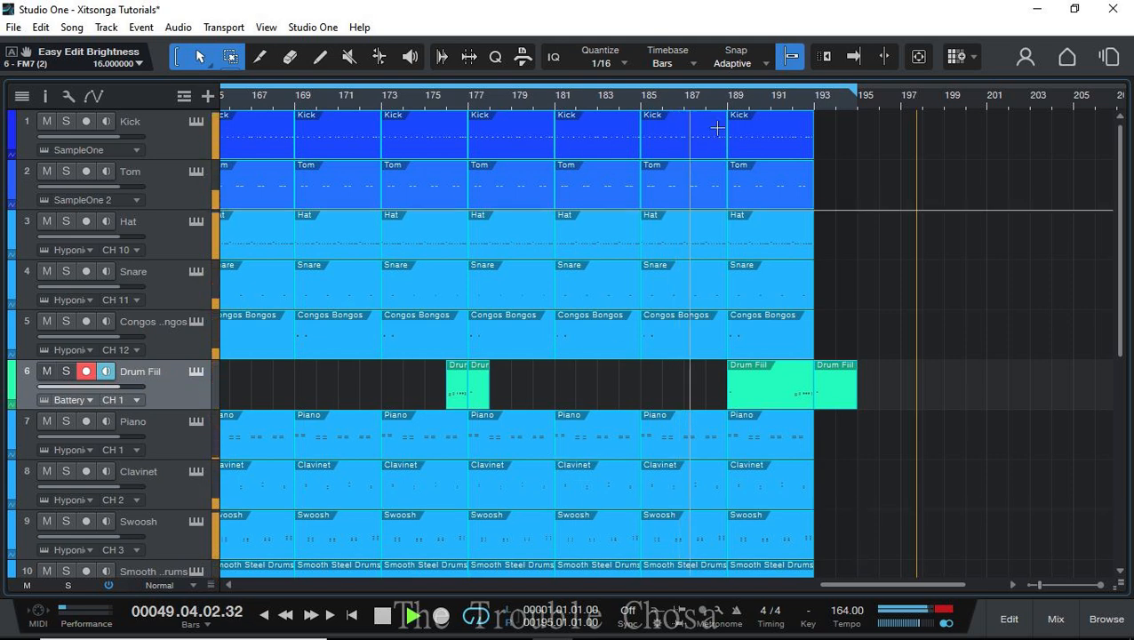
{"action": "left_click", "coordinate": [851, 58]}
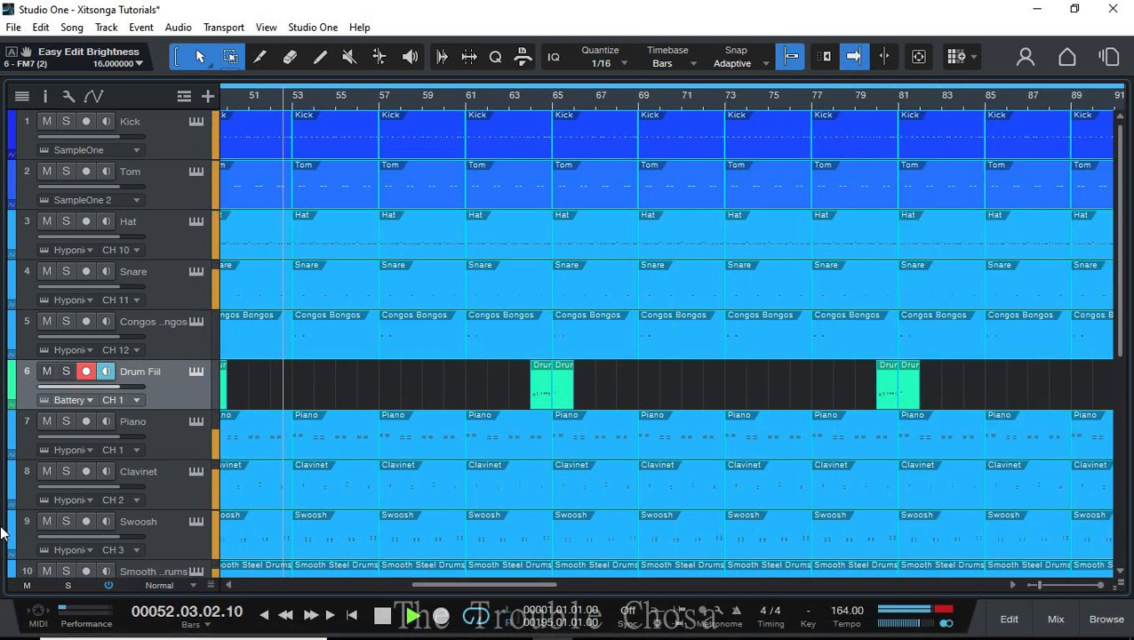
{"action": "key", "text": "ctrl+s"}
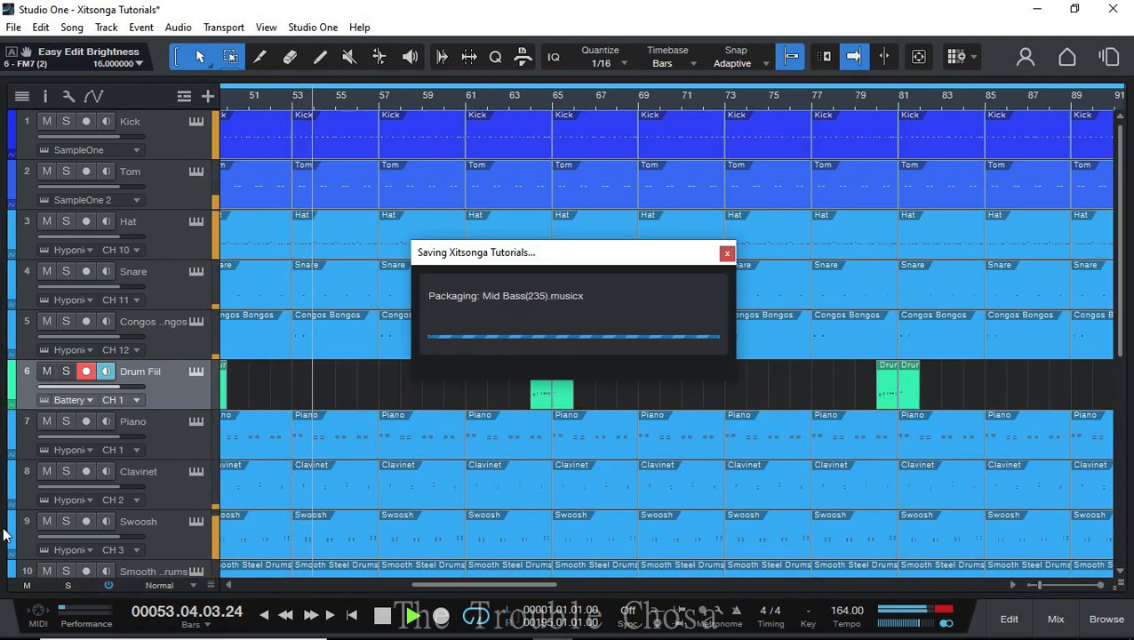